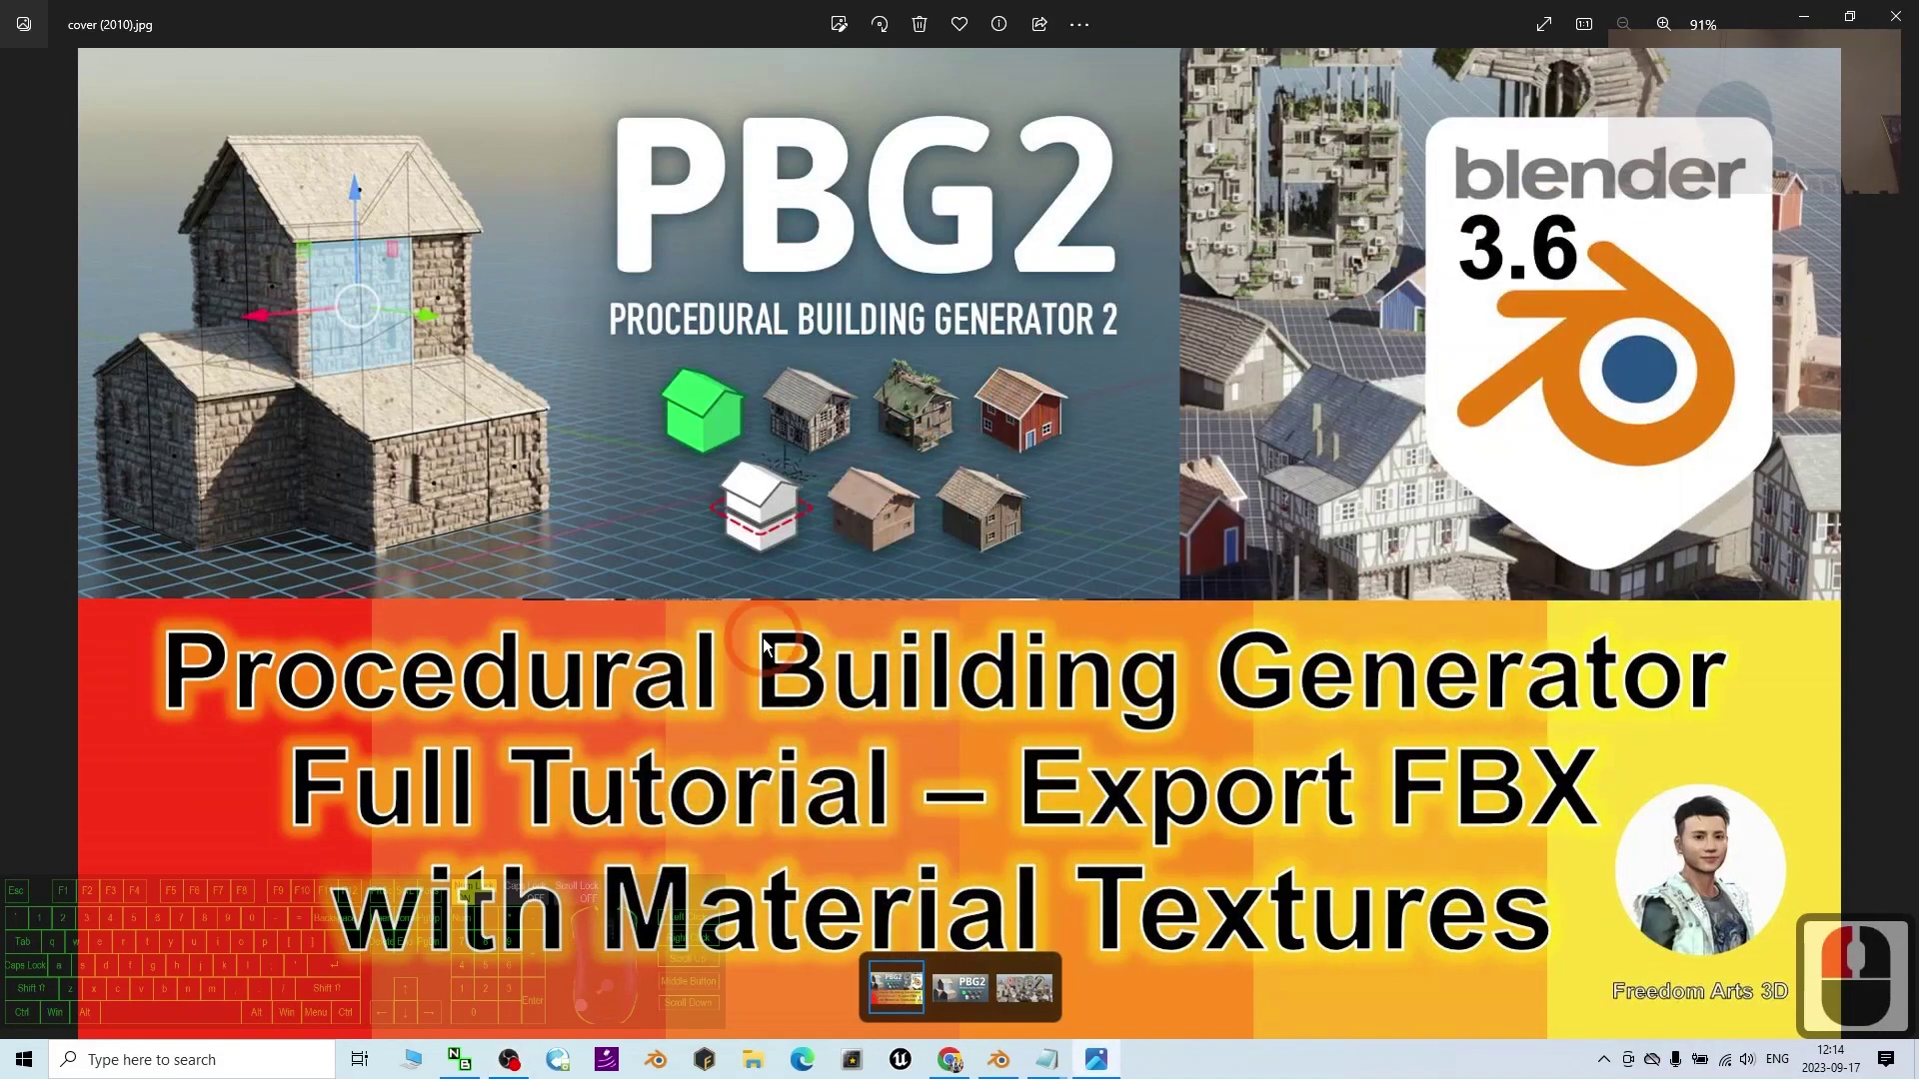
- Browse the cover image, feature_image3.jpg and pbg2.jpg, examining the Procedural Building Generator 2 artwork up close
scroll(429, 754, "up", 2)
scroll(370, 740, "down", 3)
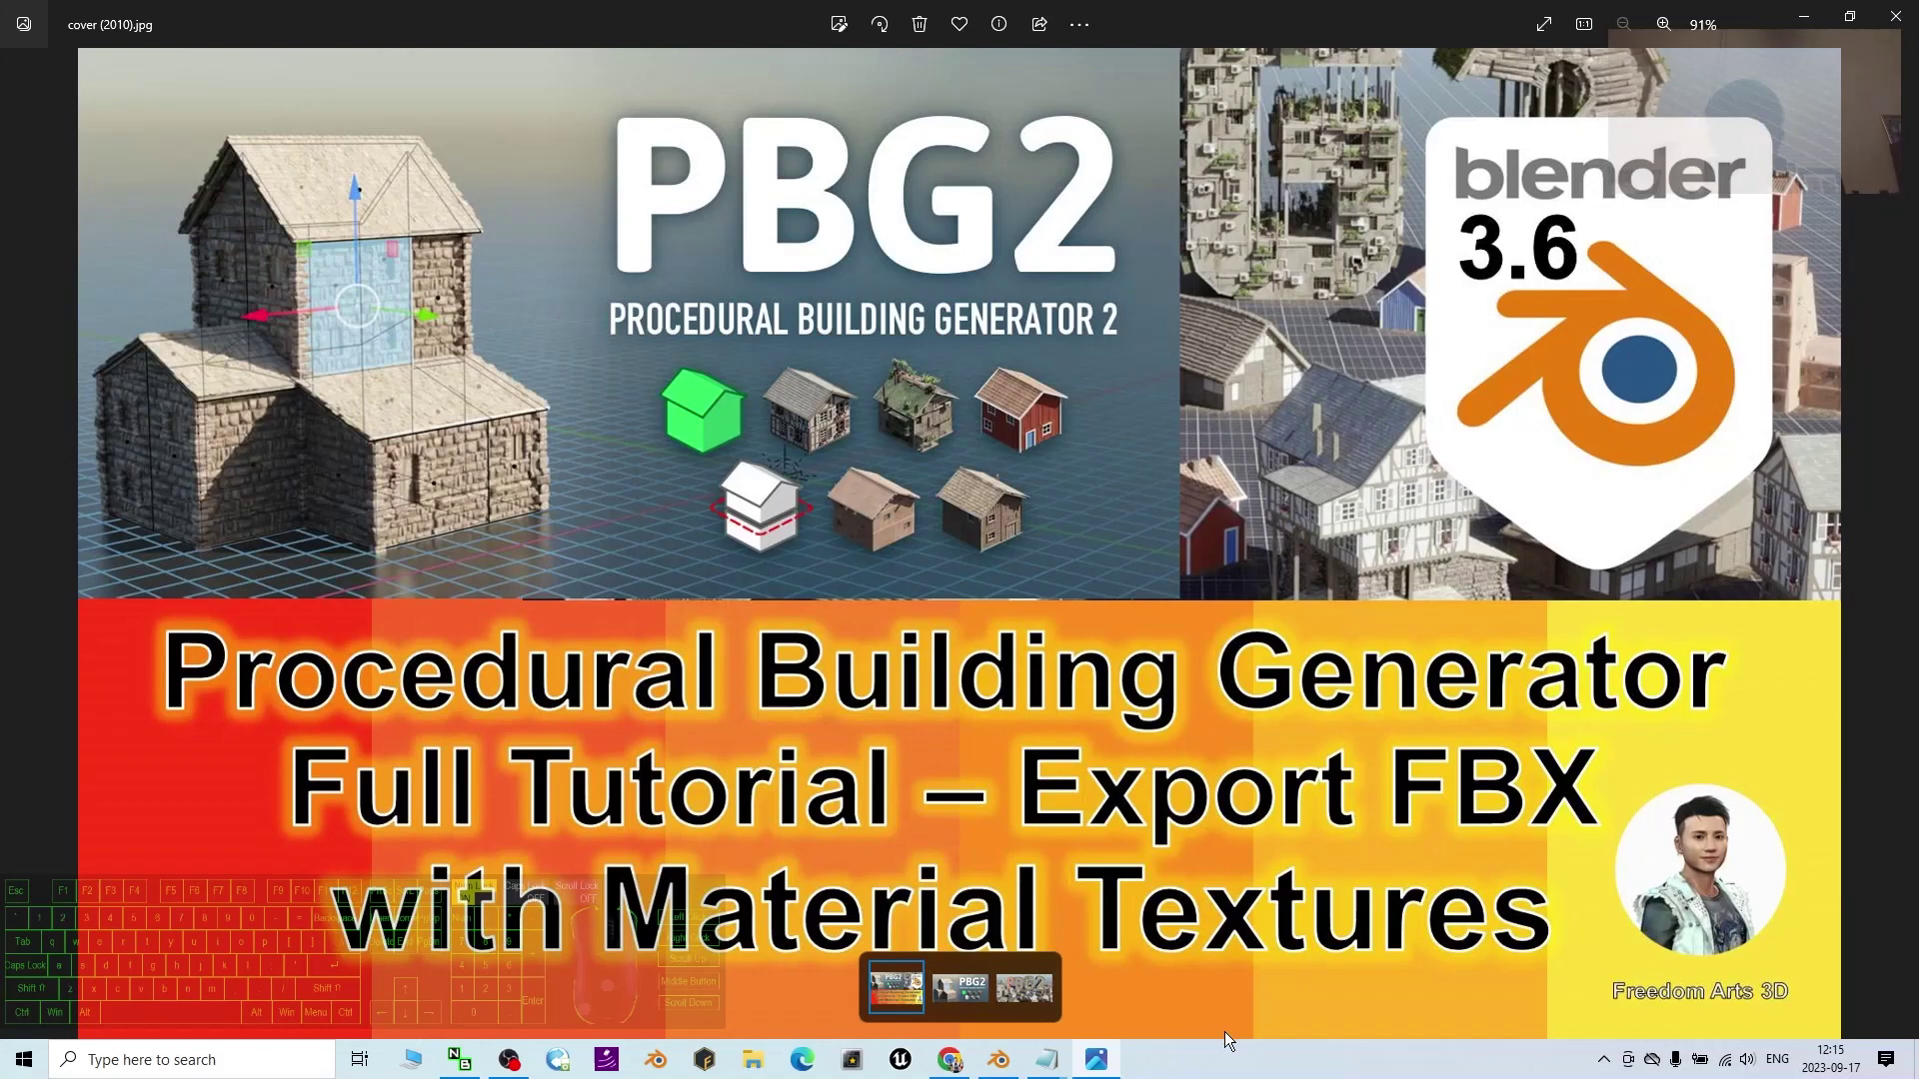
left_click(960, 988)
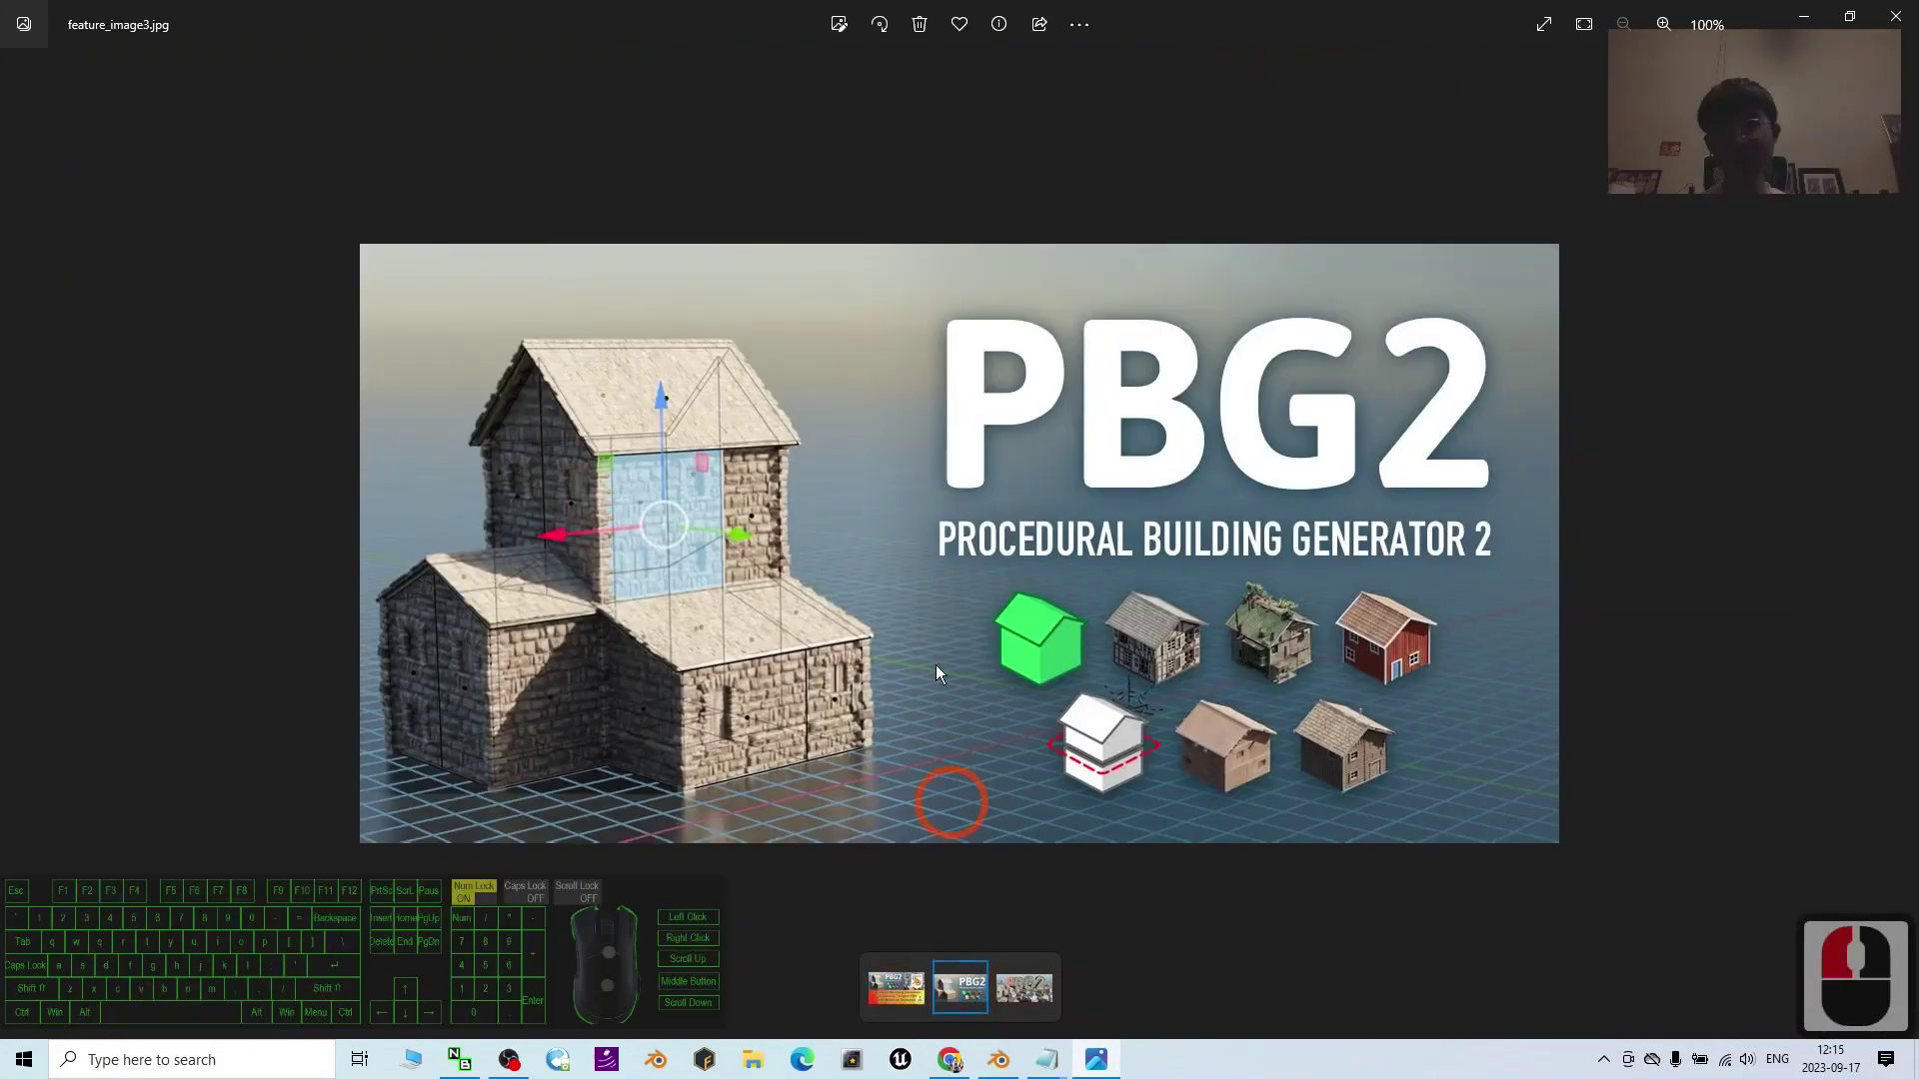
scroll(1162, 583, "up", 5)
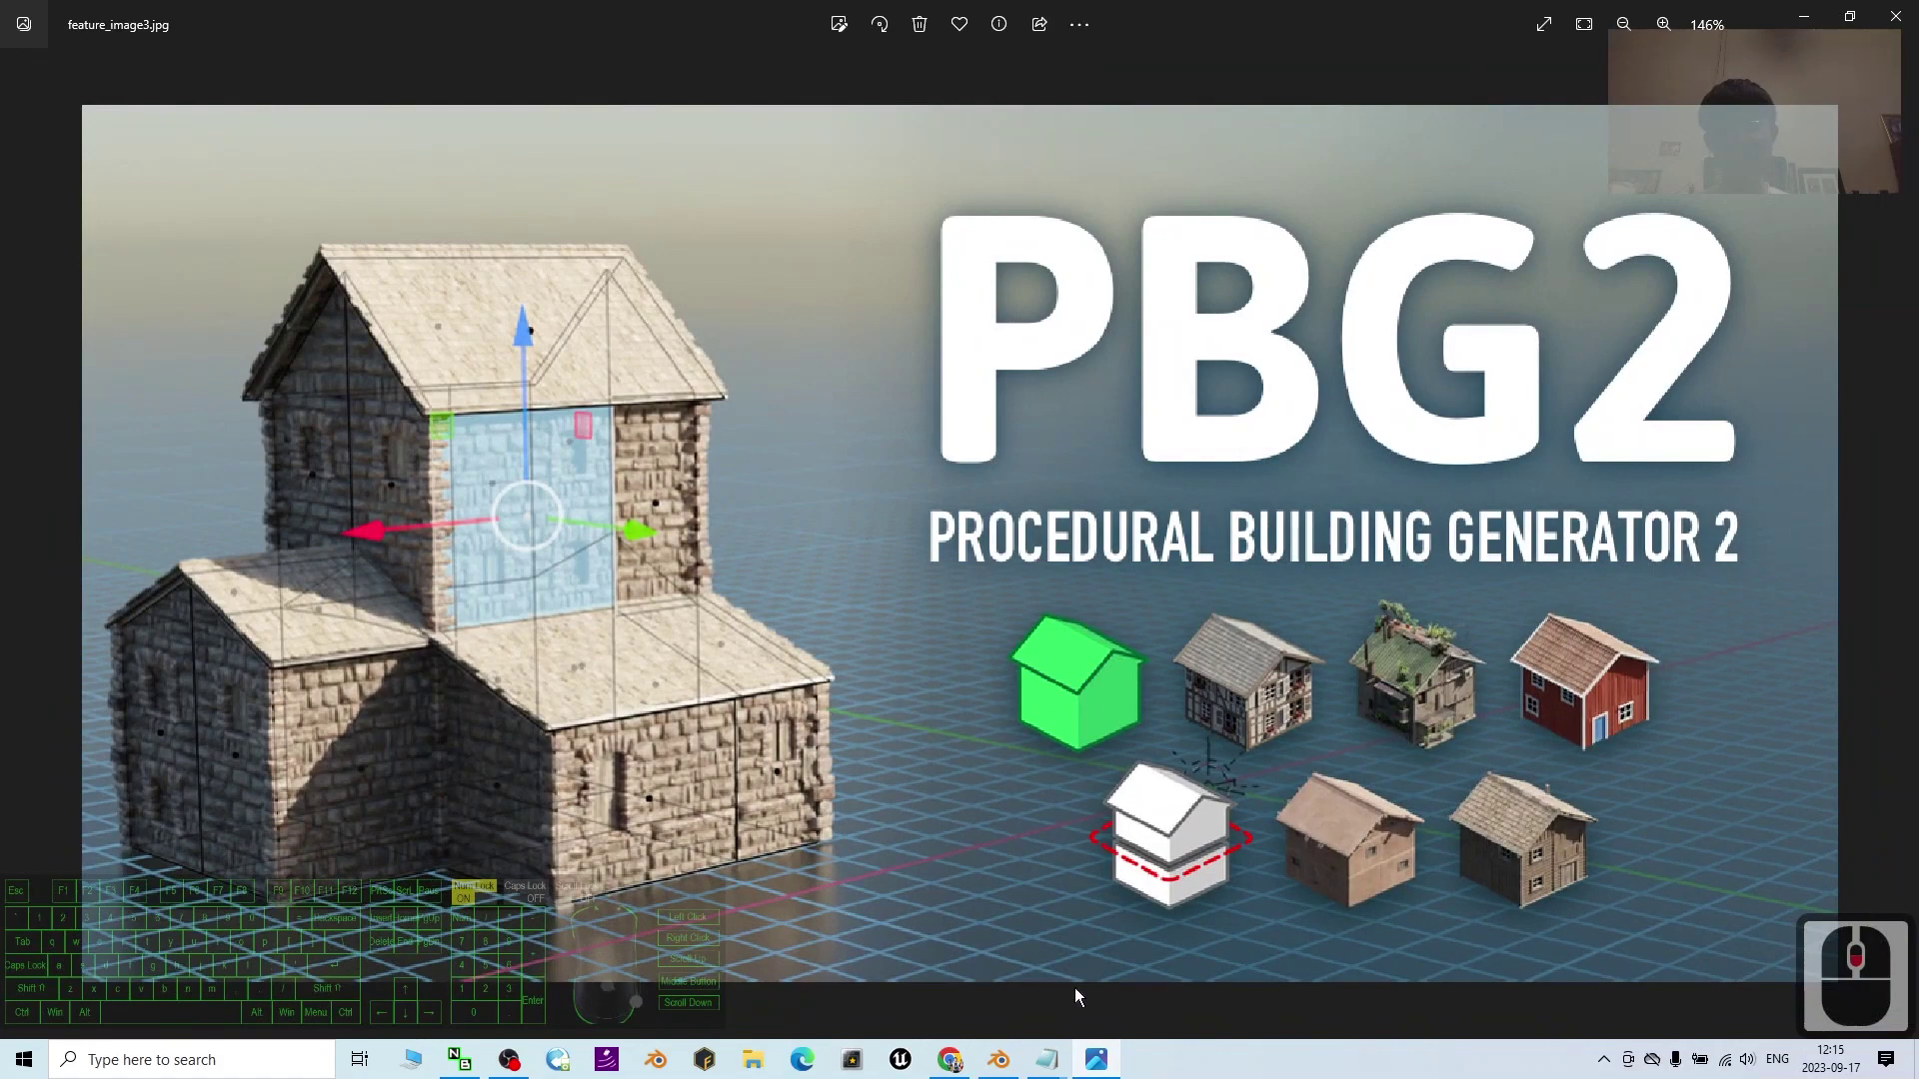
scroll(1047, 557, "down", 2)
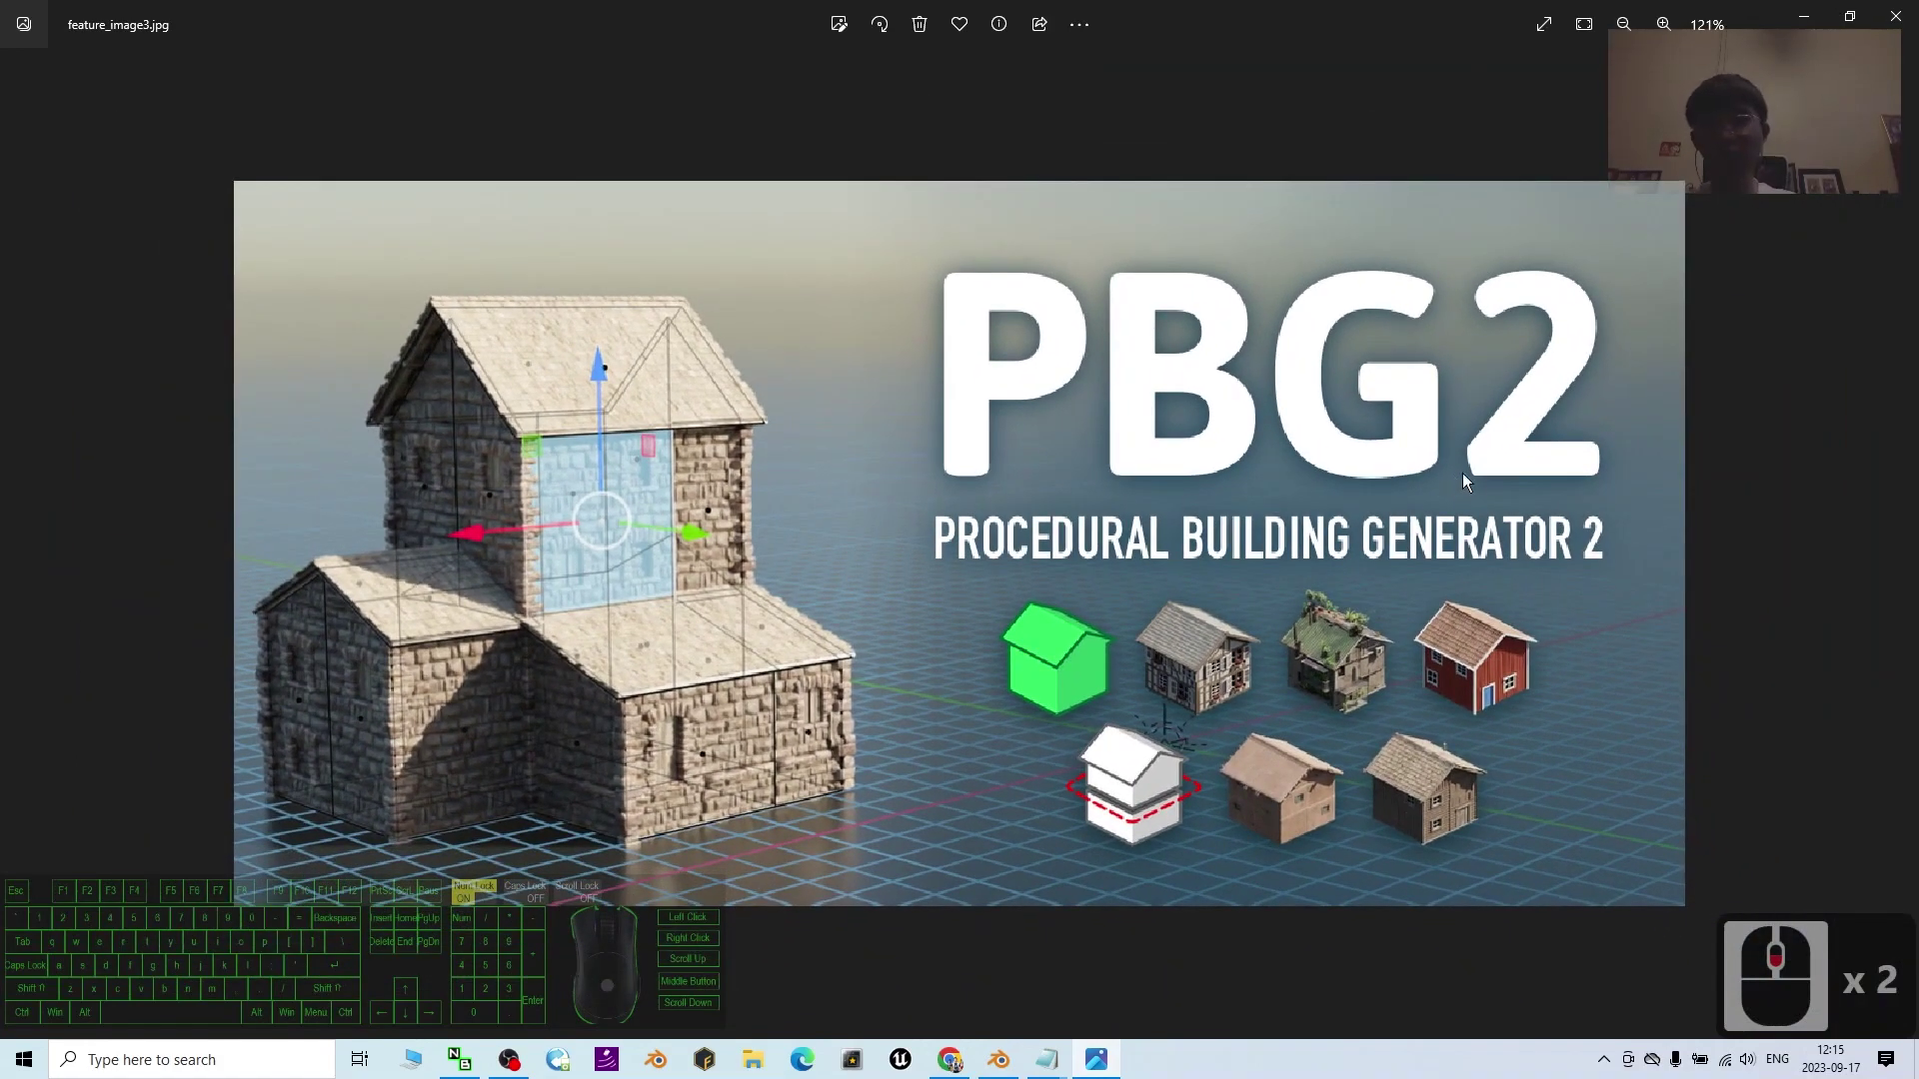
scroll(1166, 556, "down", 2)
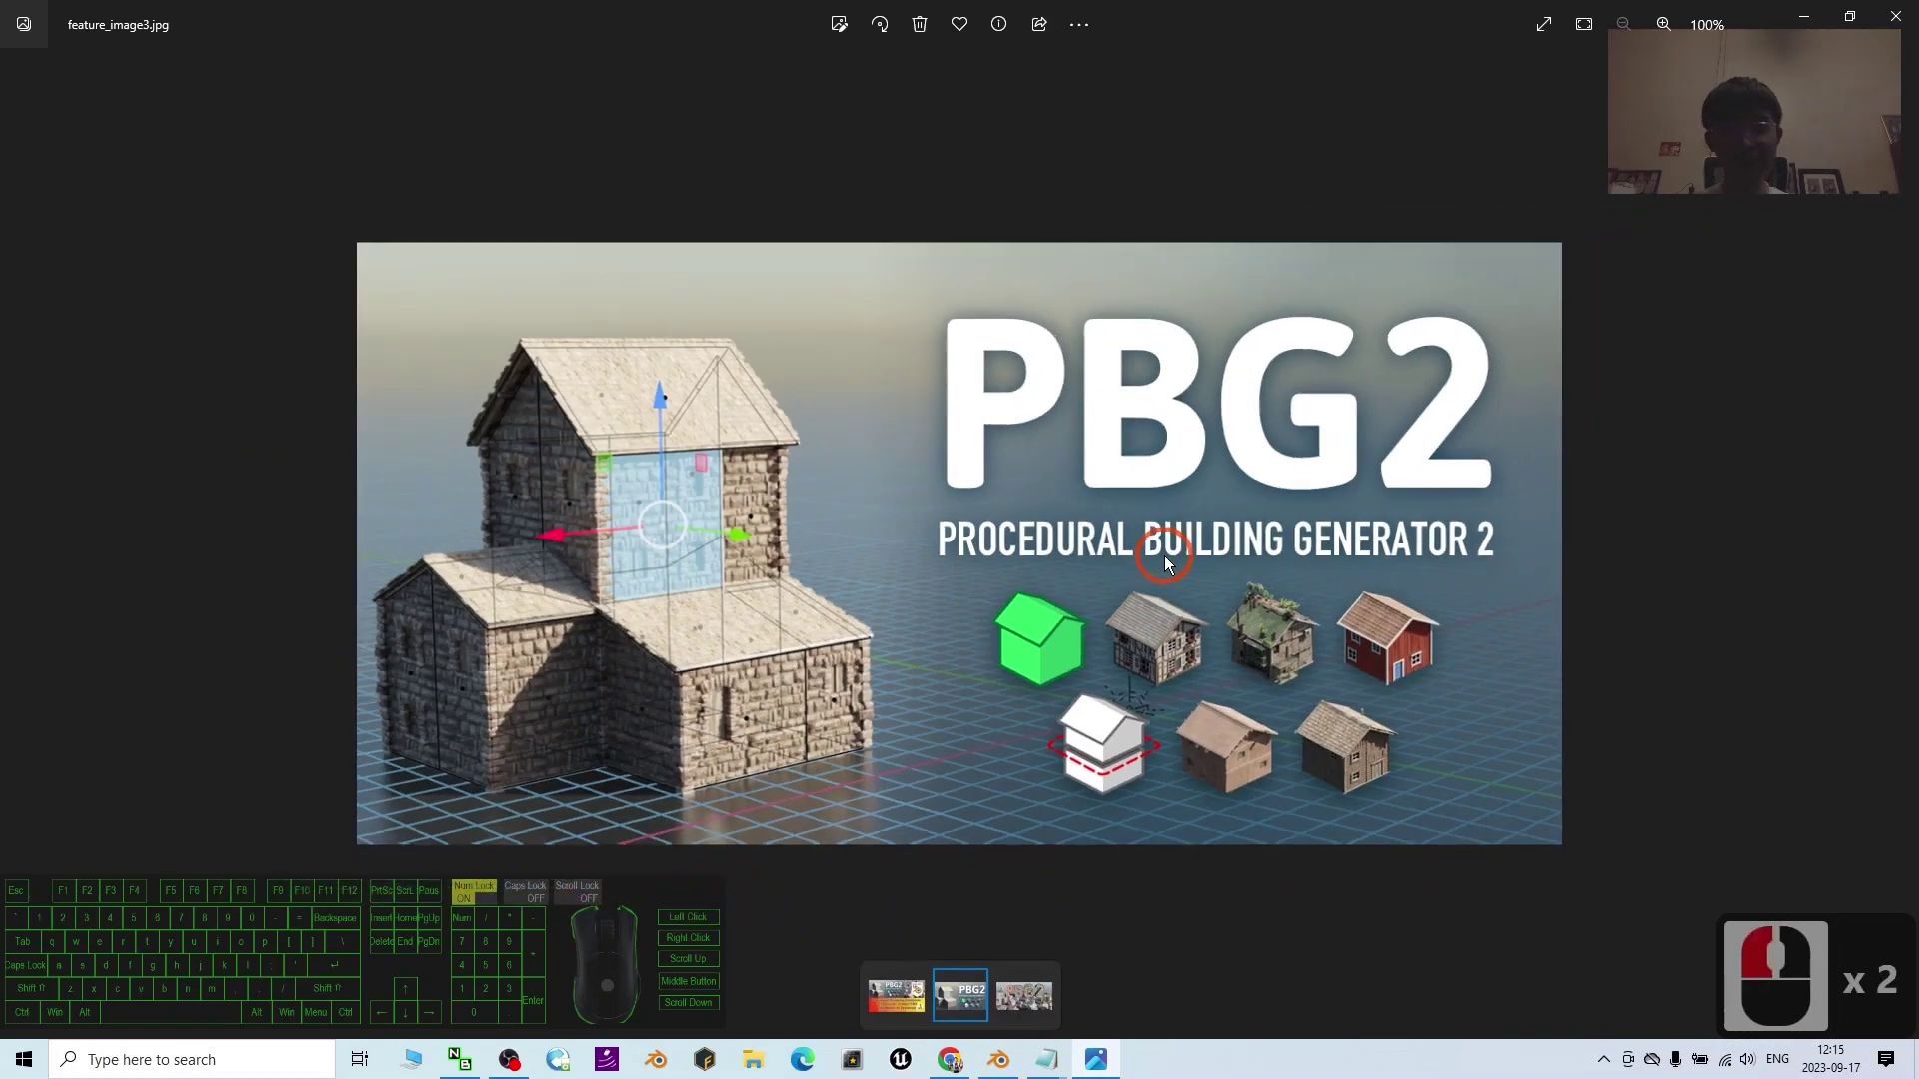
left_click(1023, 987)
scroll(1053, 742, "up", 4)
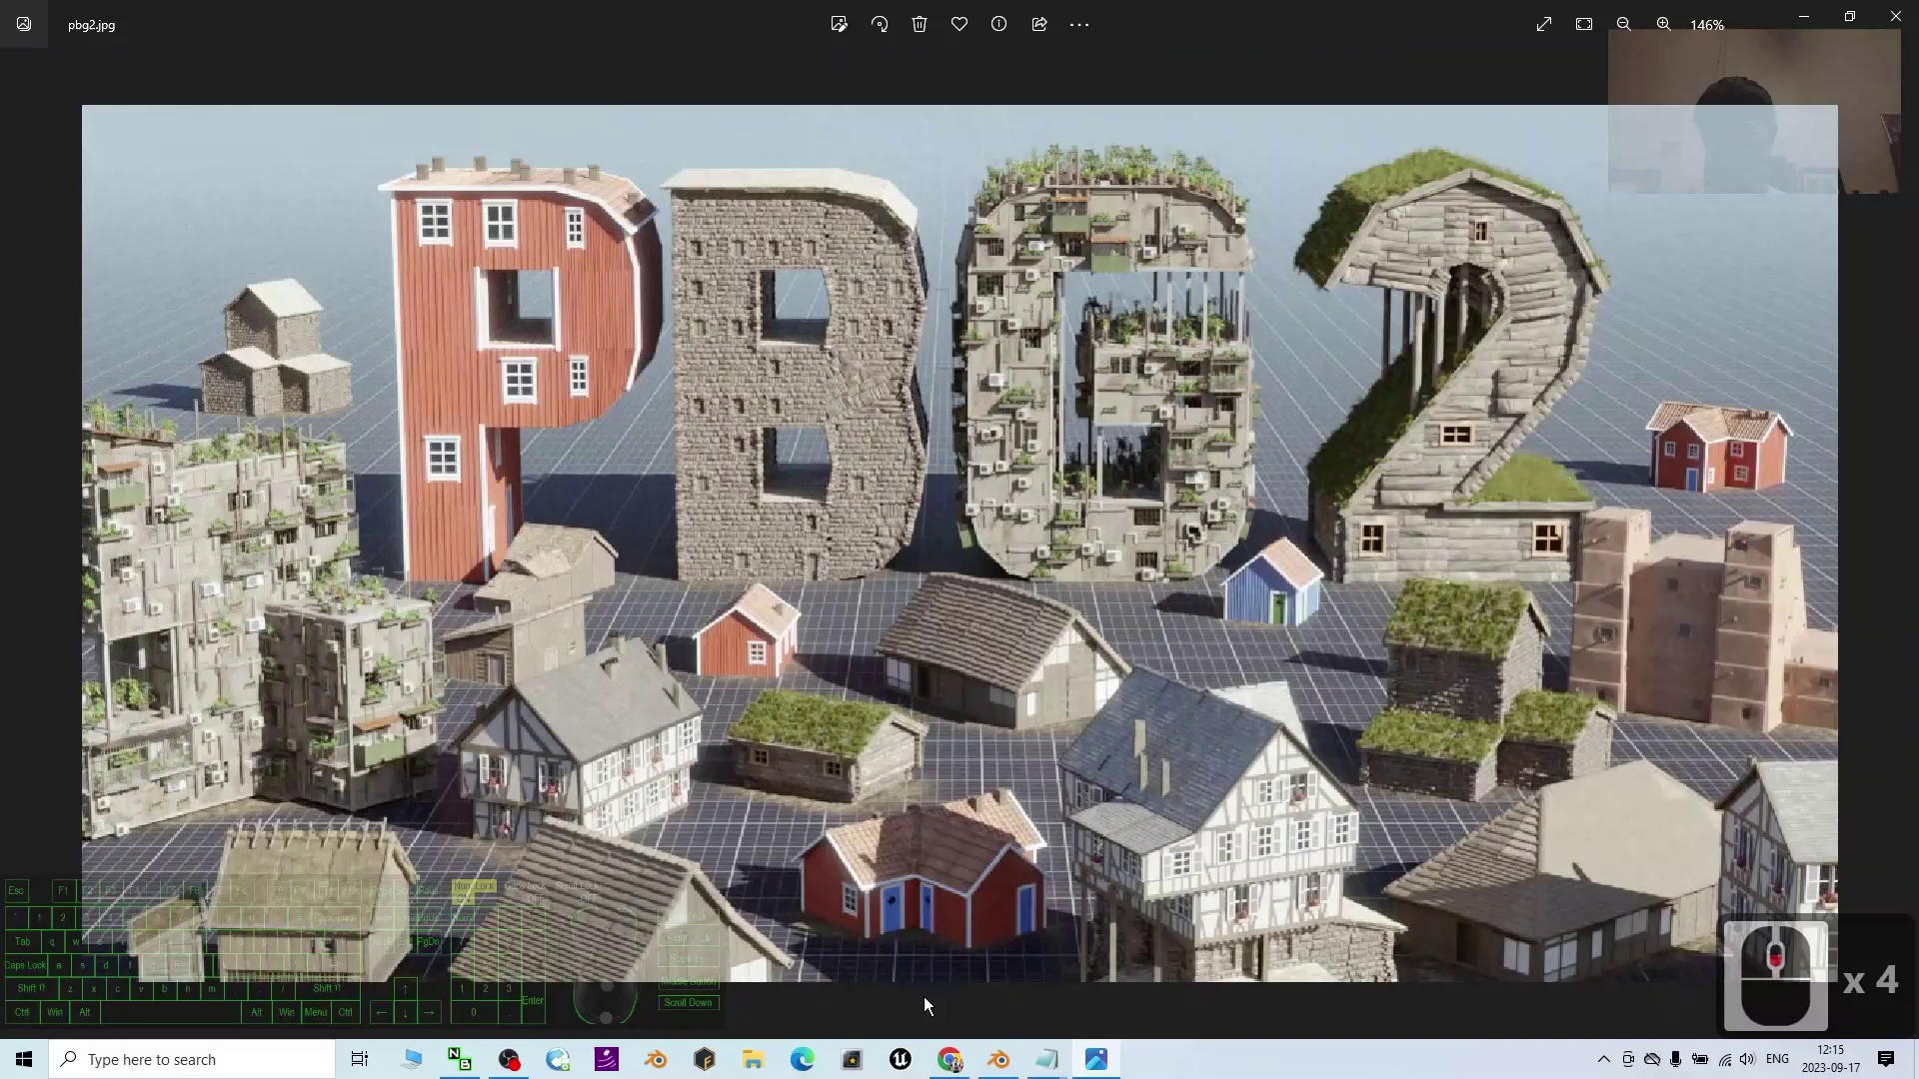
- Switch to Notes.txt in Notepad and look up the Blender Market link for Procedural Building Generator 2
left_click(1051, 1067)
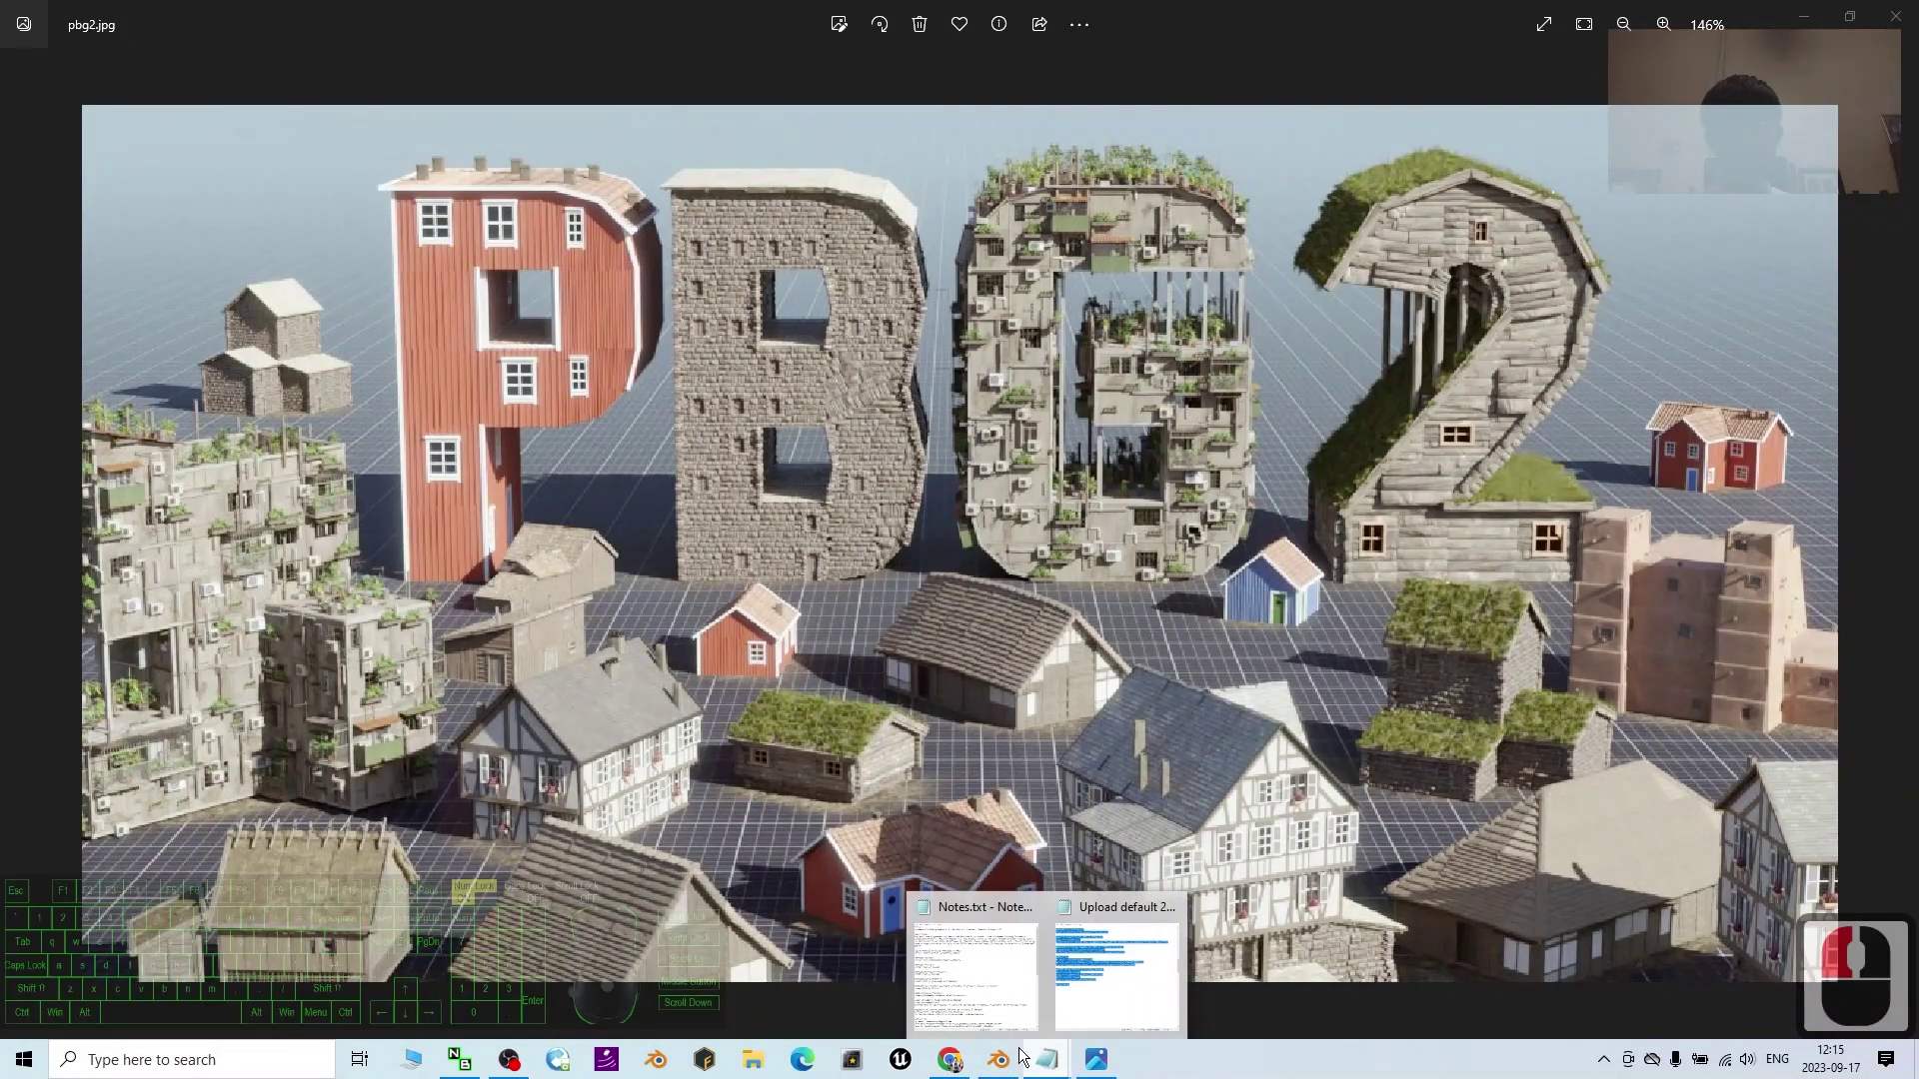
left_click(980, 924)
scroll(960, 381, "up", 5)
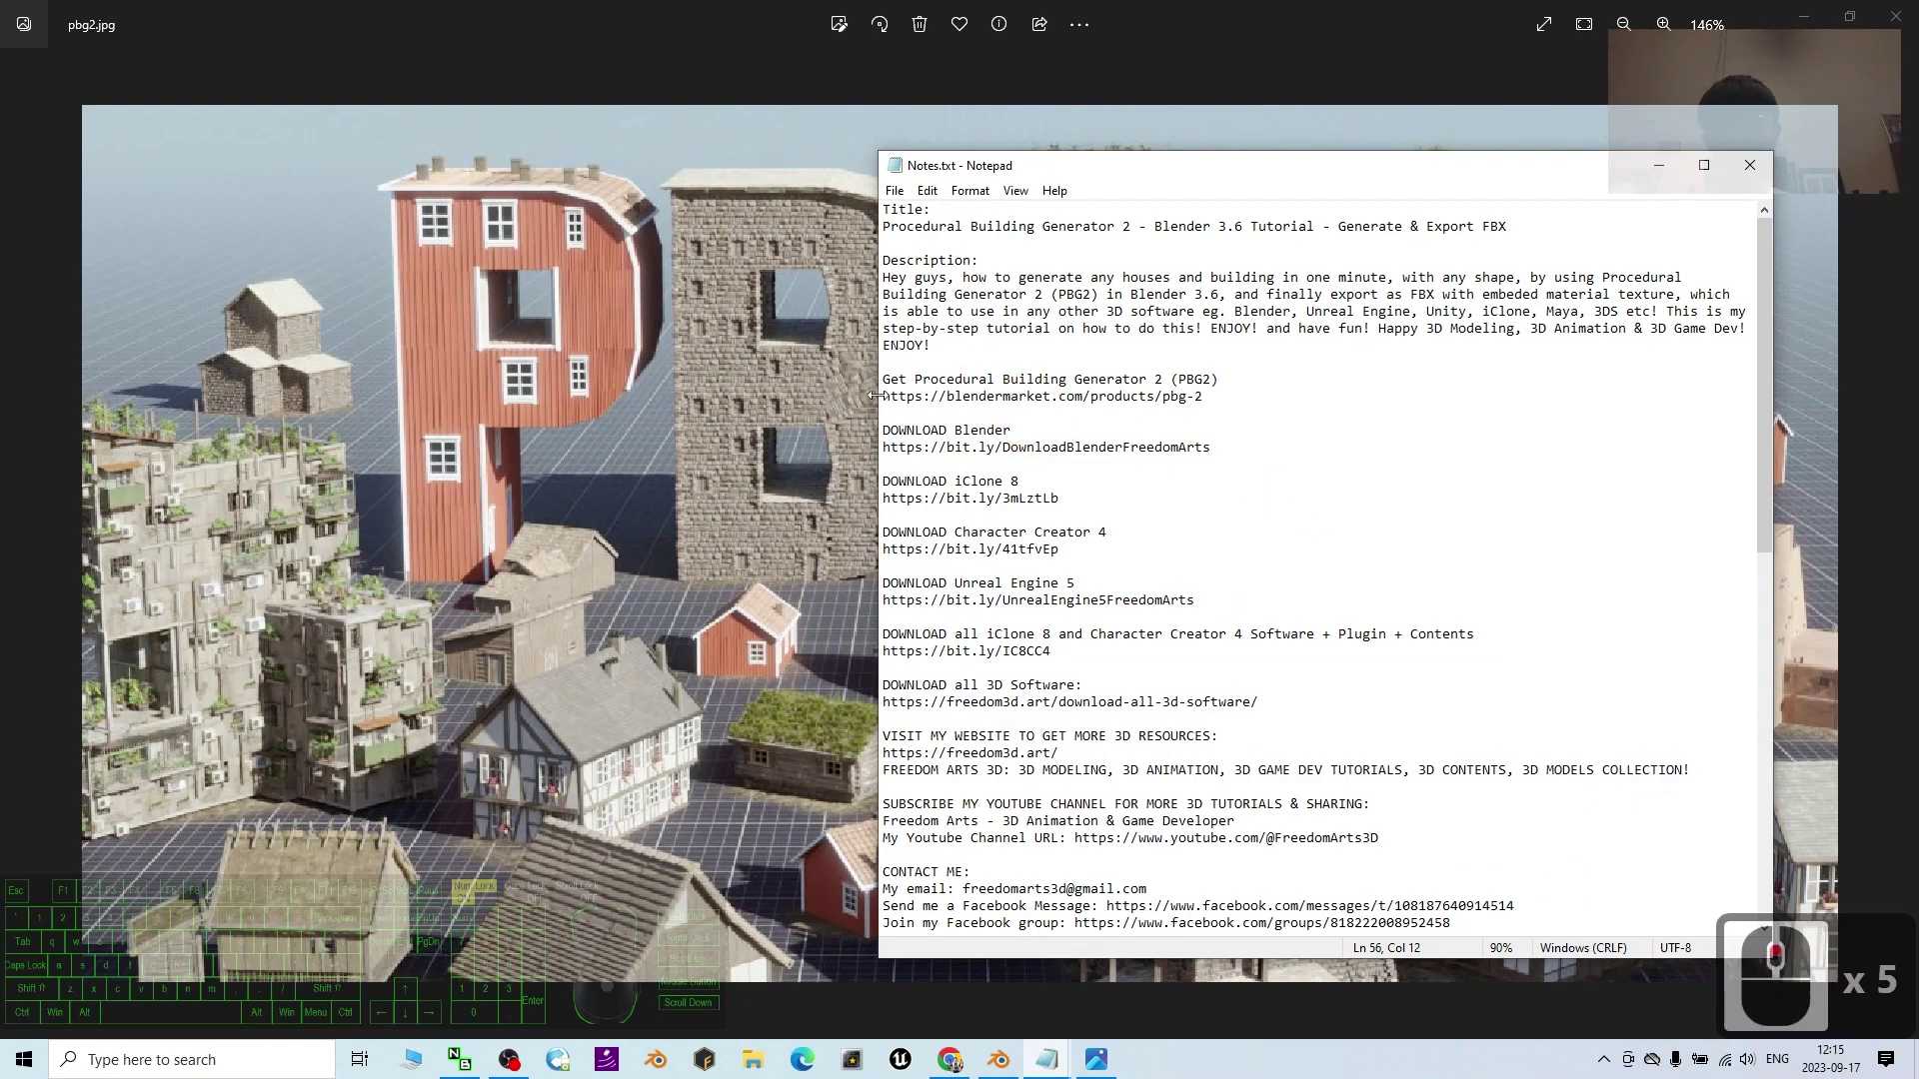
left_click_drag(883, 402, 1218, 400)
left_click(1387, 452)
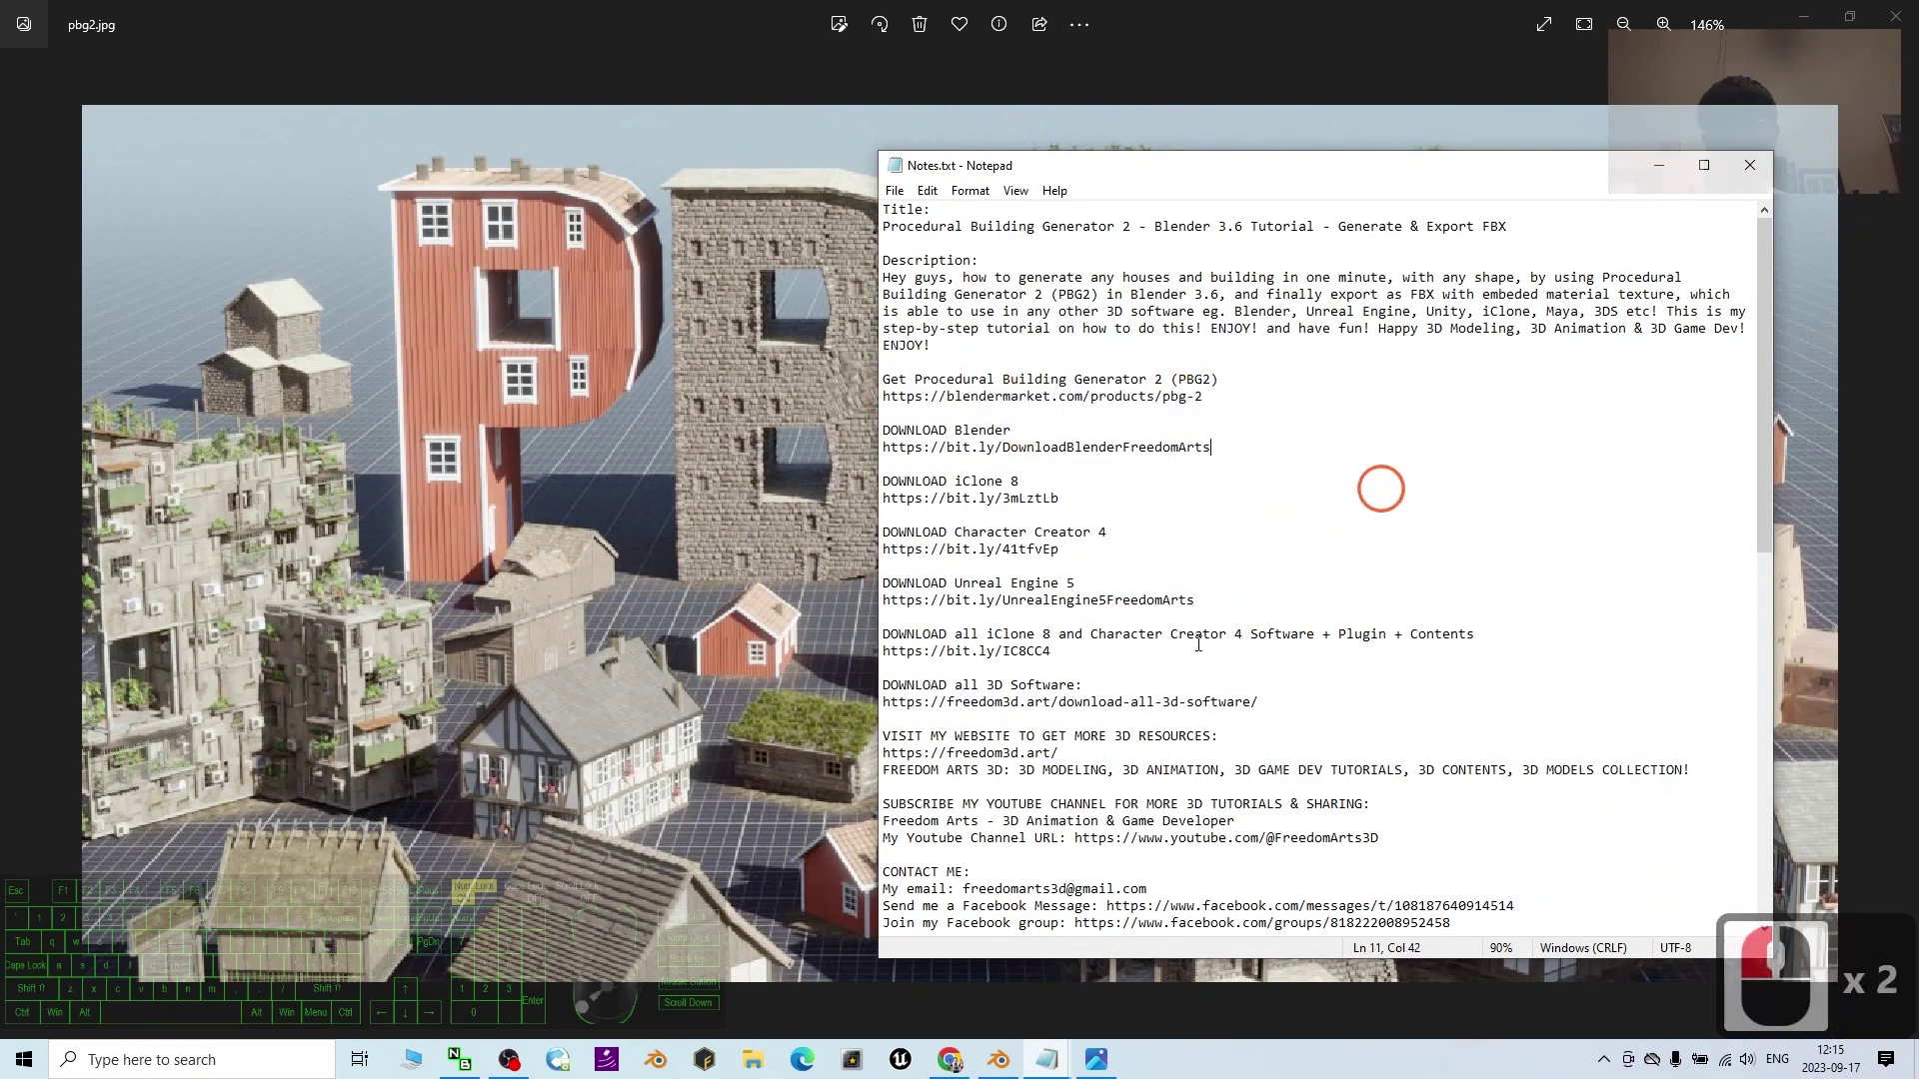
- Switch to the Procedural Building Generator 2 product page in Chrome and choose the $20 Base + Historic styles version for purchase
left_click(928, 1065)
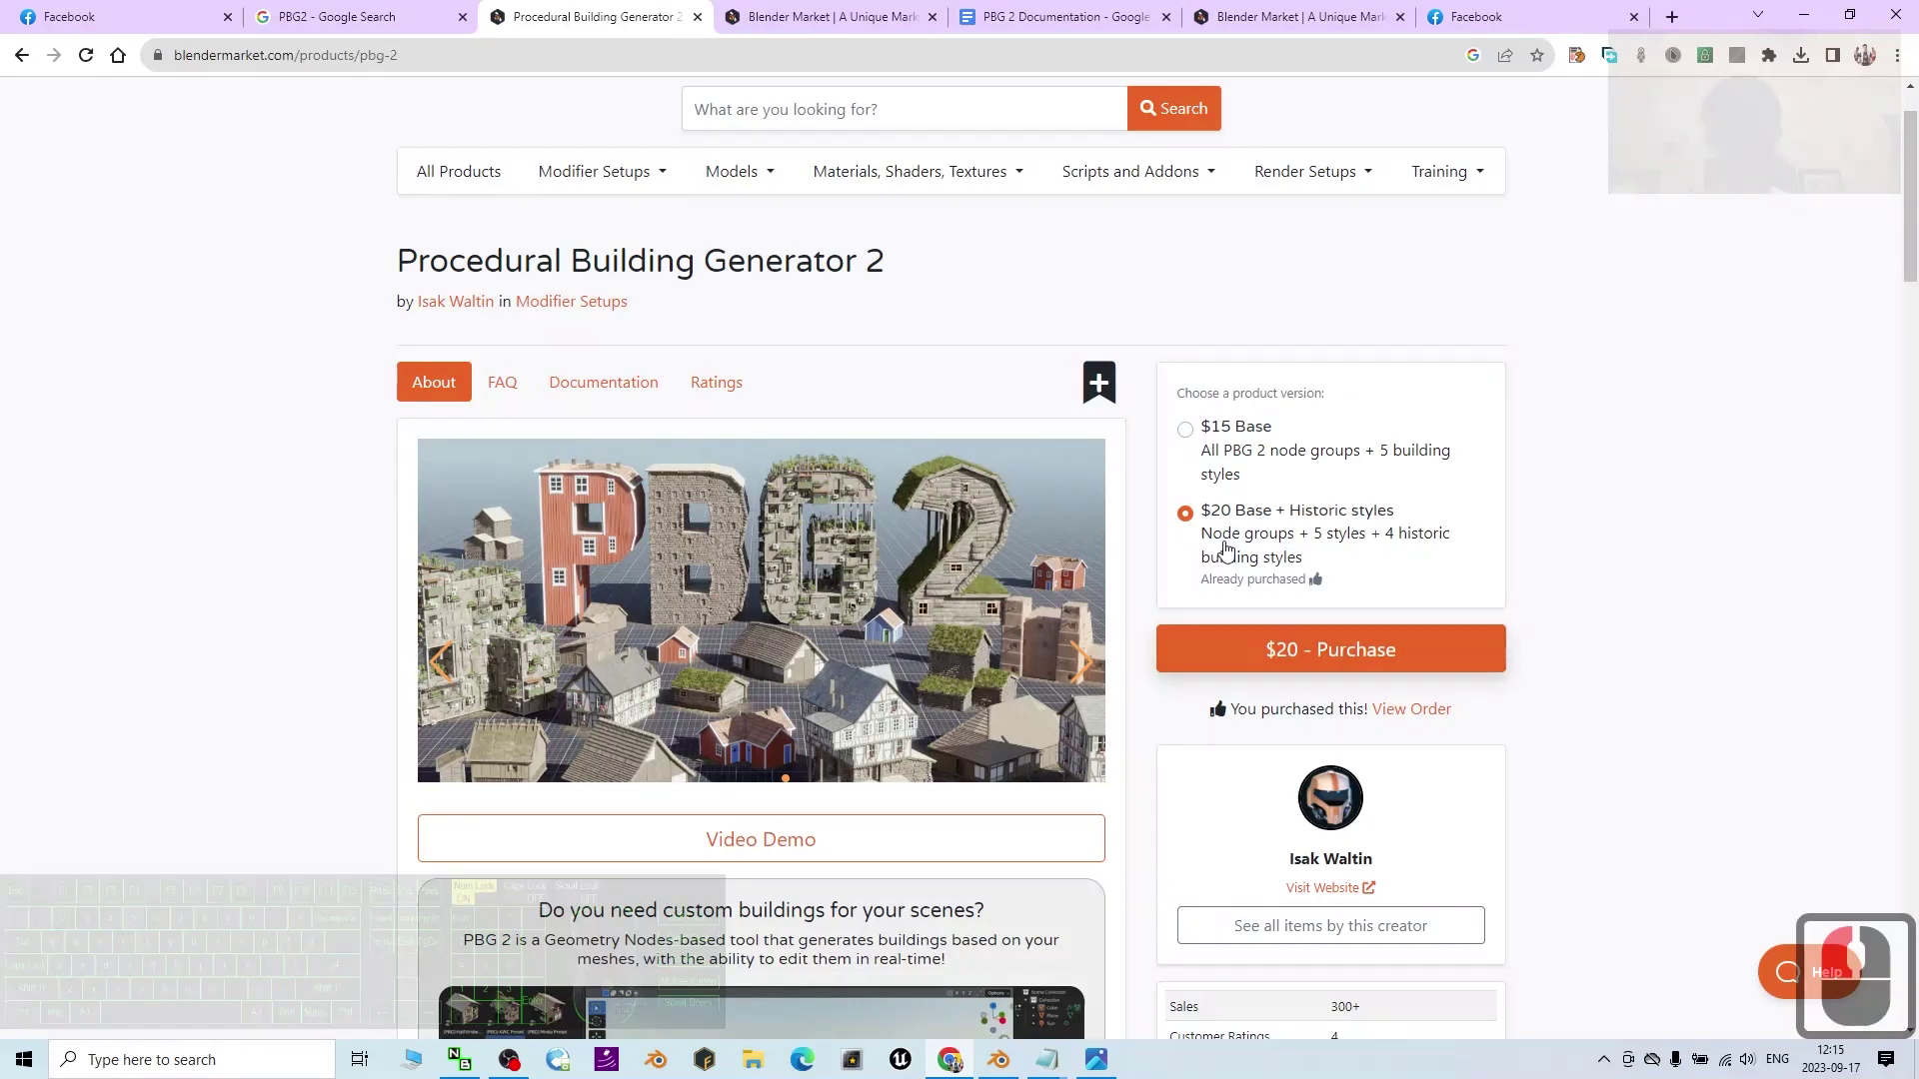
left_click(1186, 513)
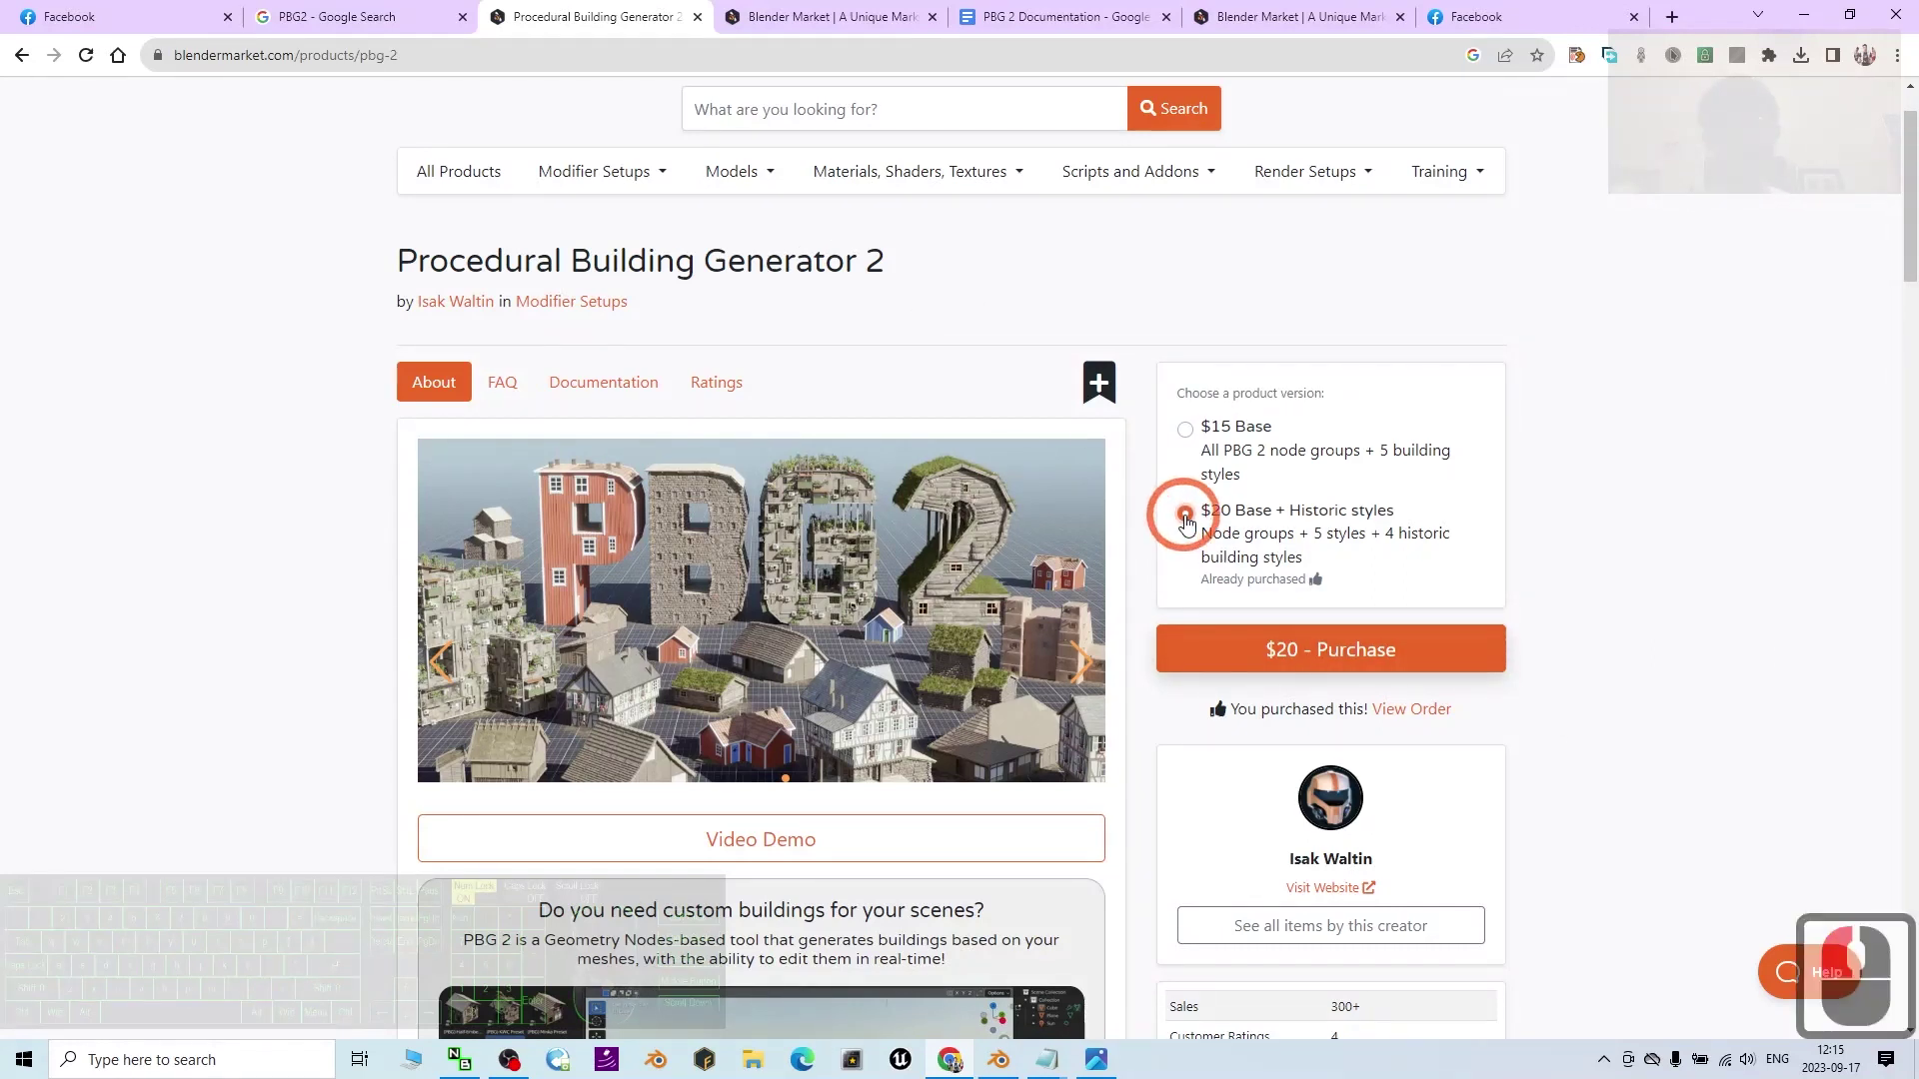
left_click(1398, 653)
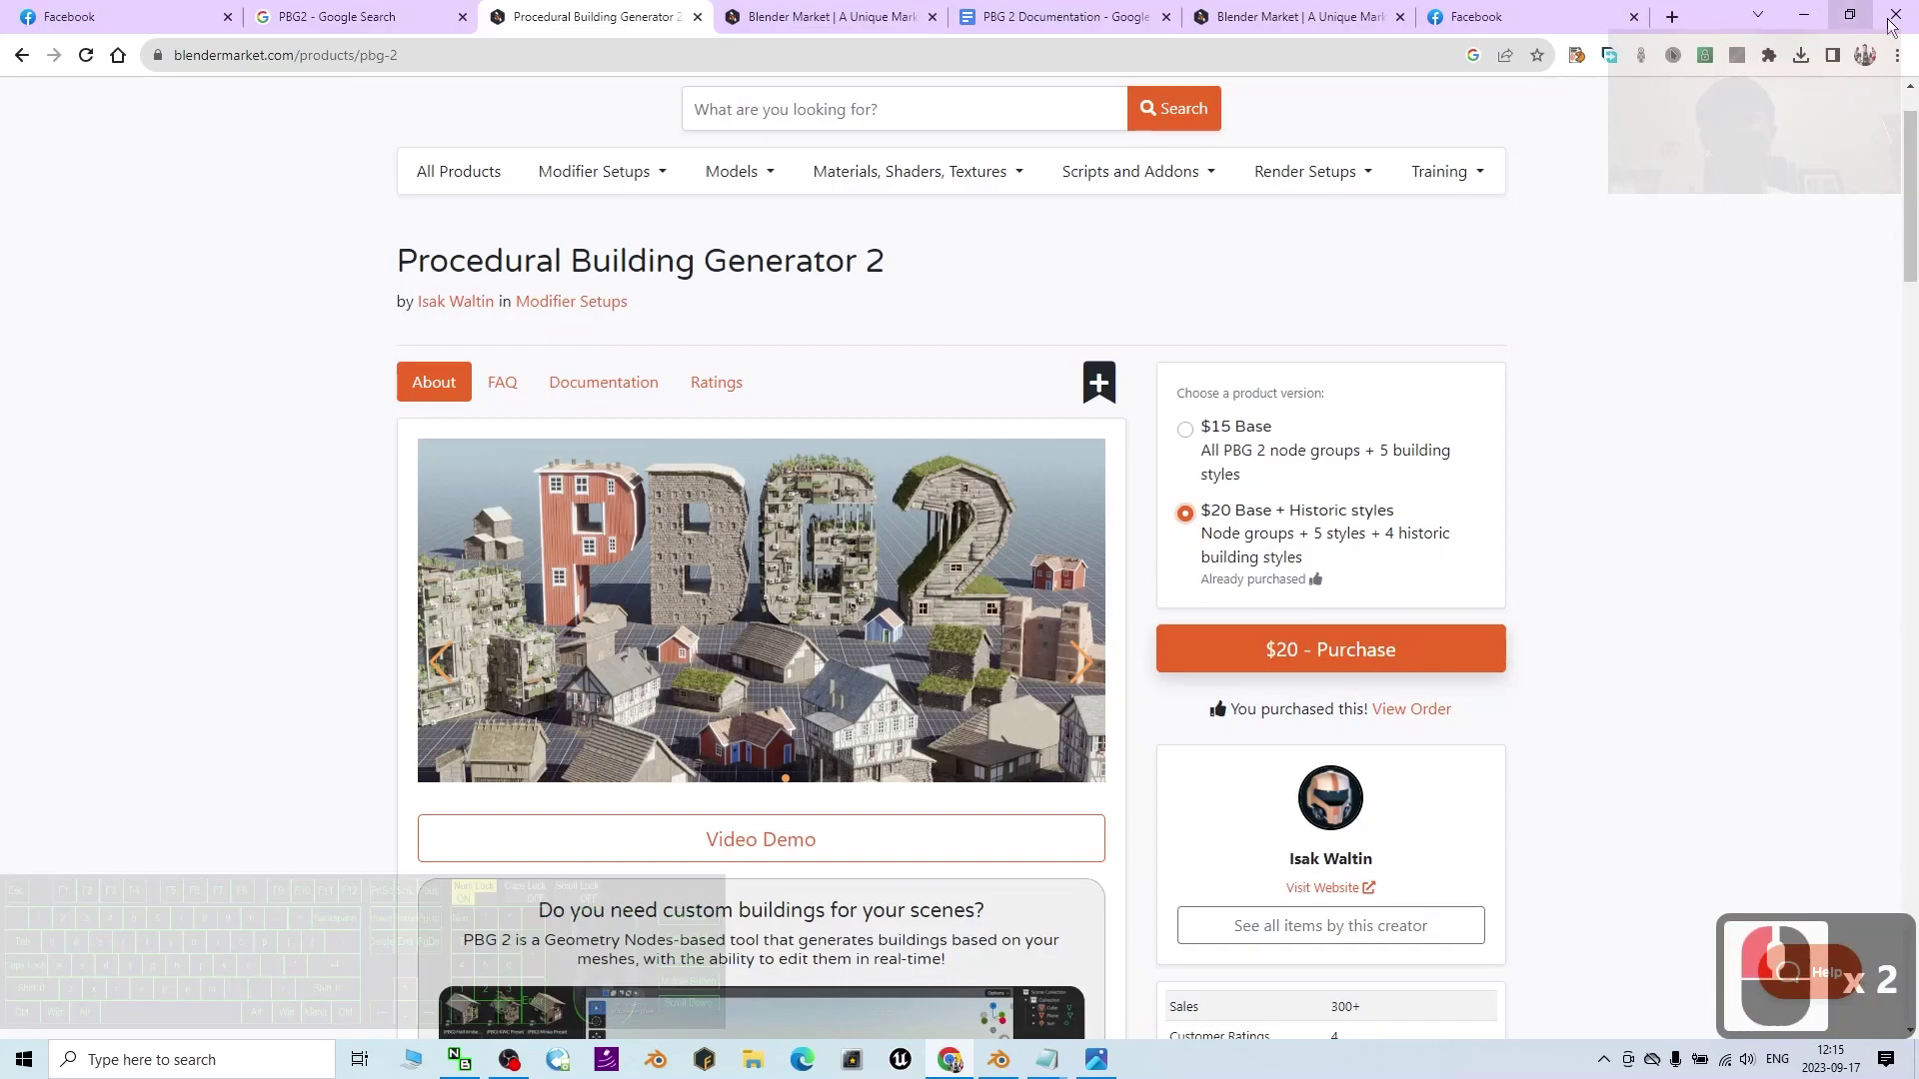
- Minimize the browser, image viewer and both Notepad windows to expose the PBG2 zip file on the desktop
left_click(1802, 12)
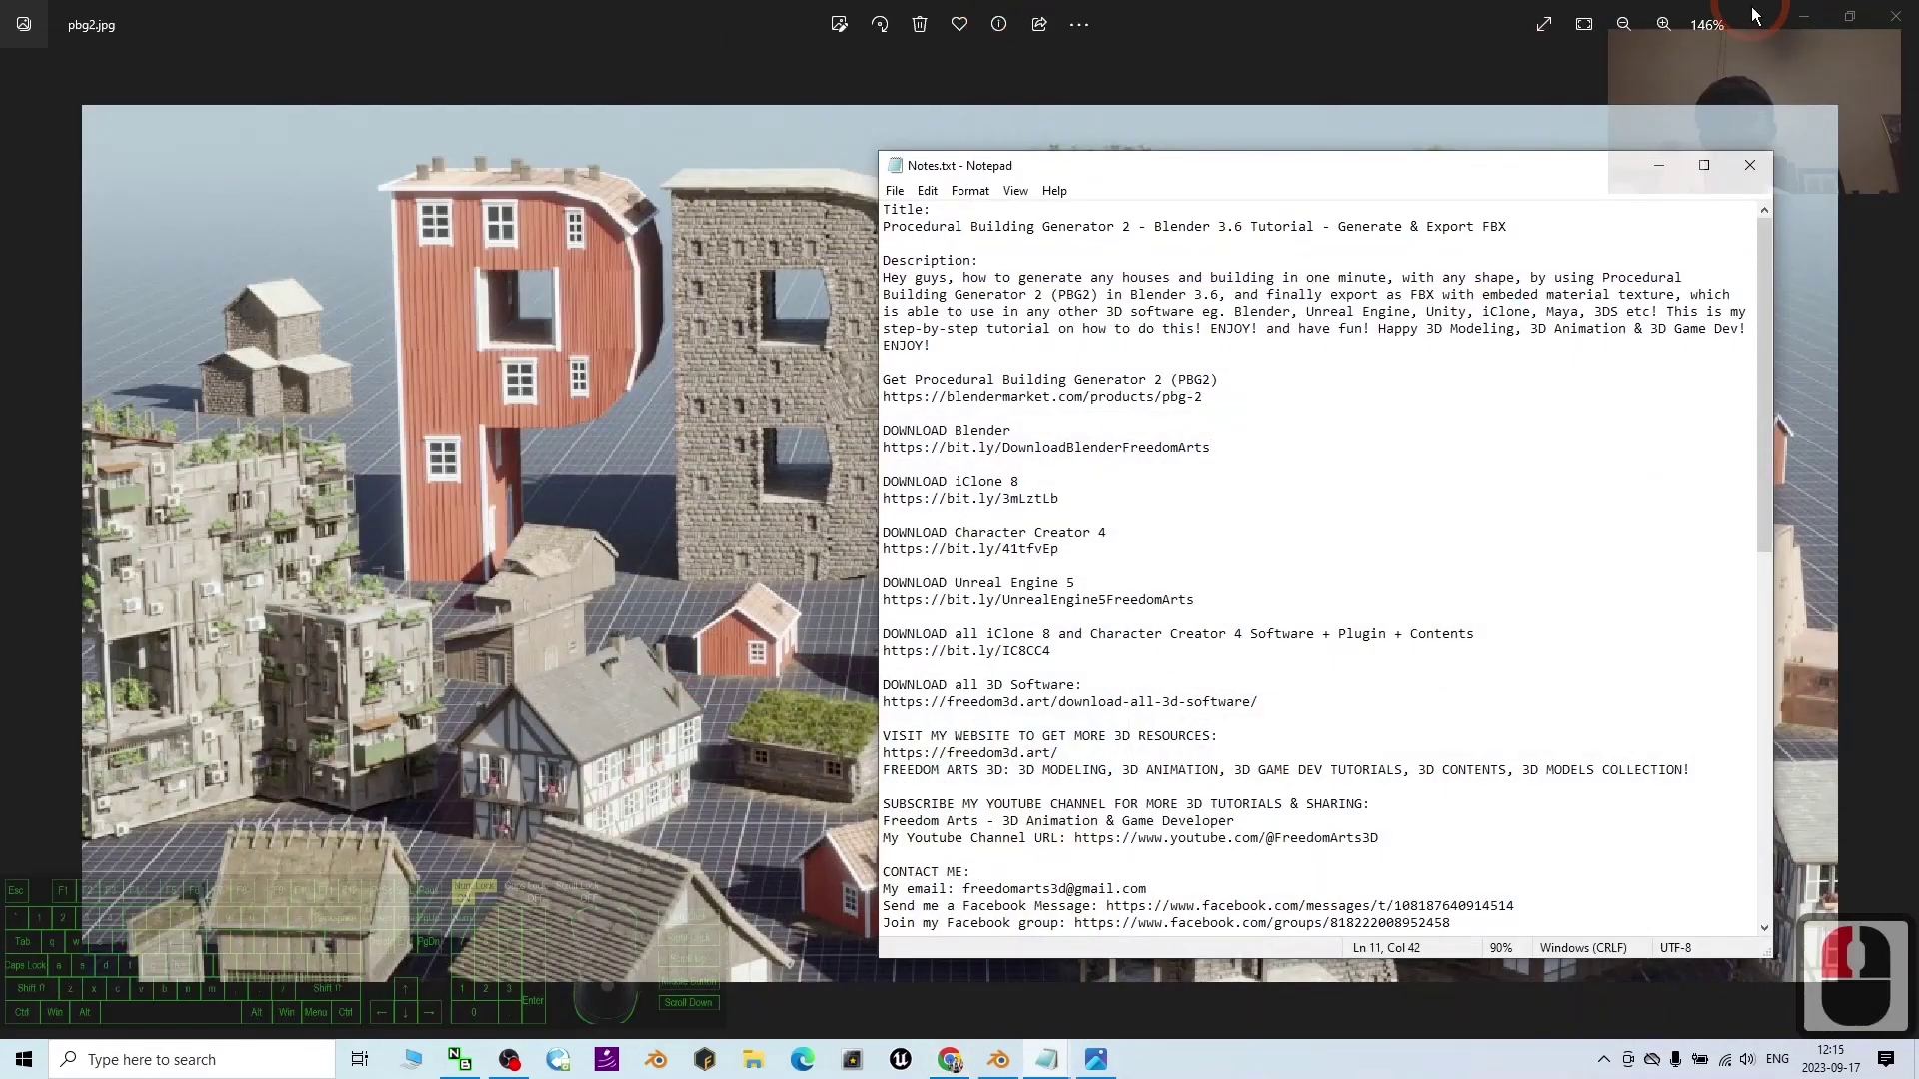
left_click(1800, 16)
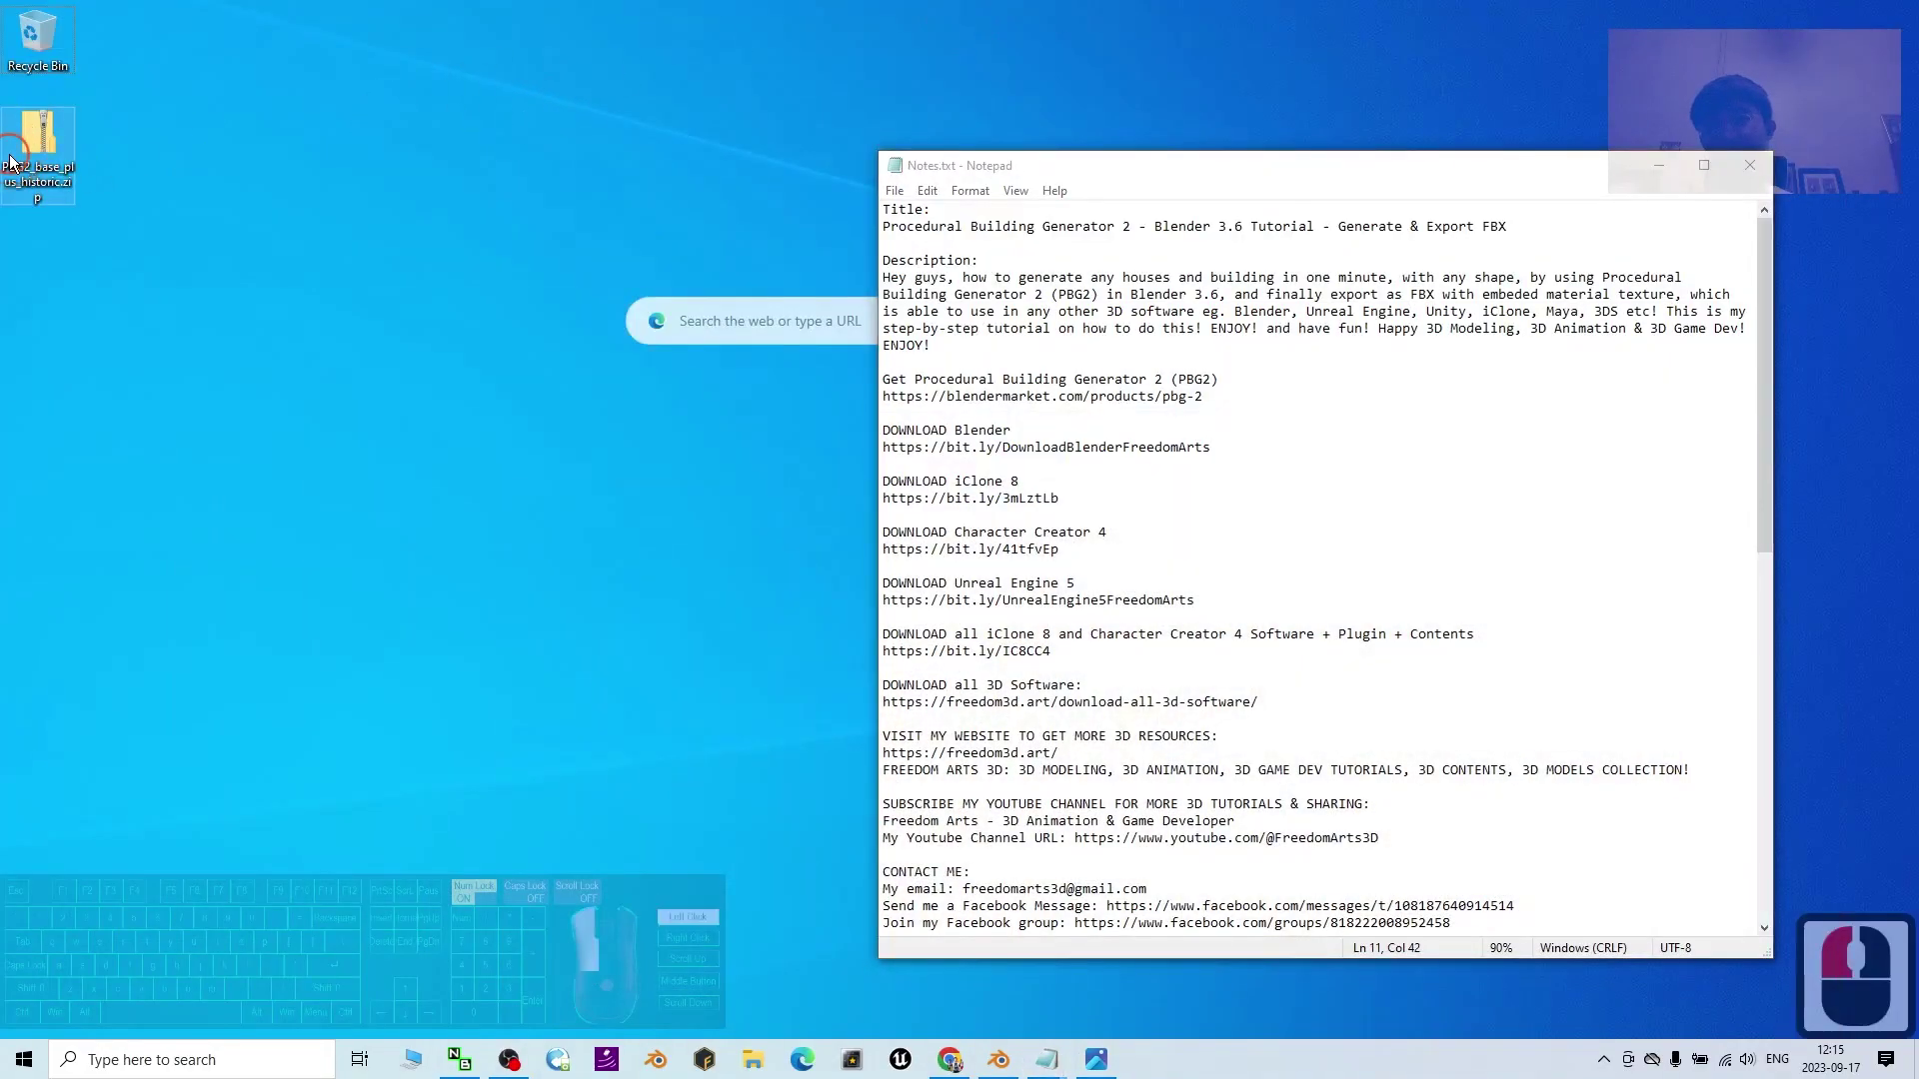
double_click(50, 172)
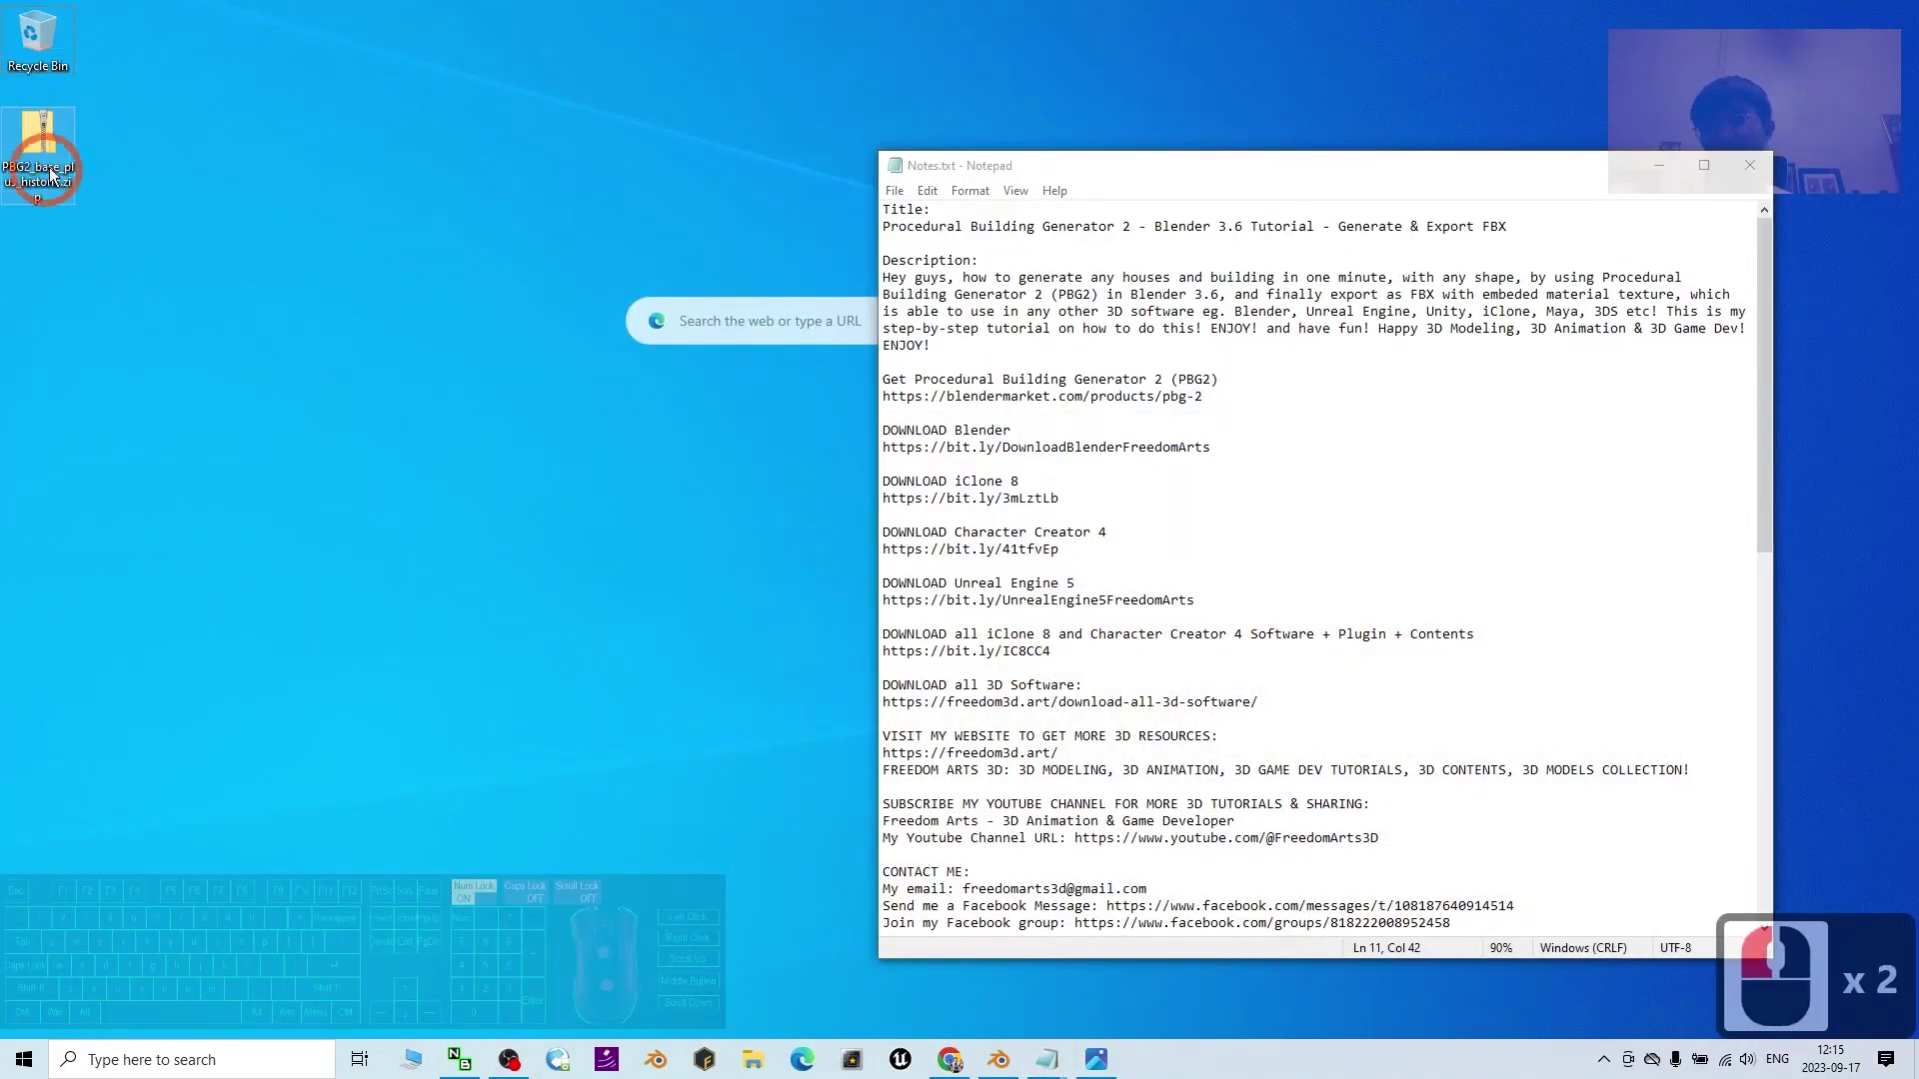
left_click(1657, 165)
left_click(1660, 165)
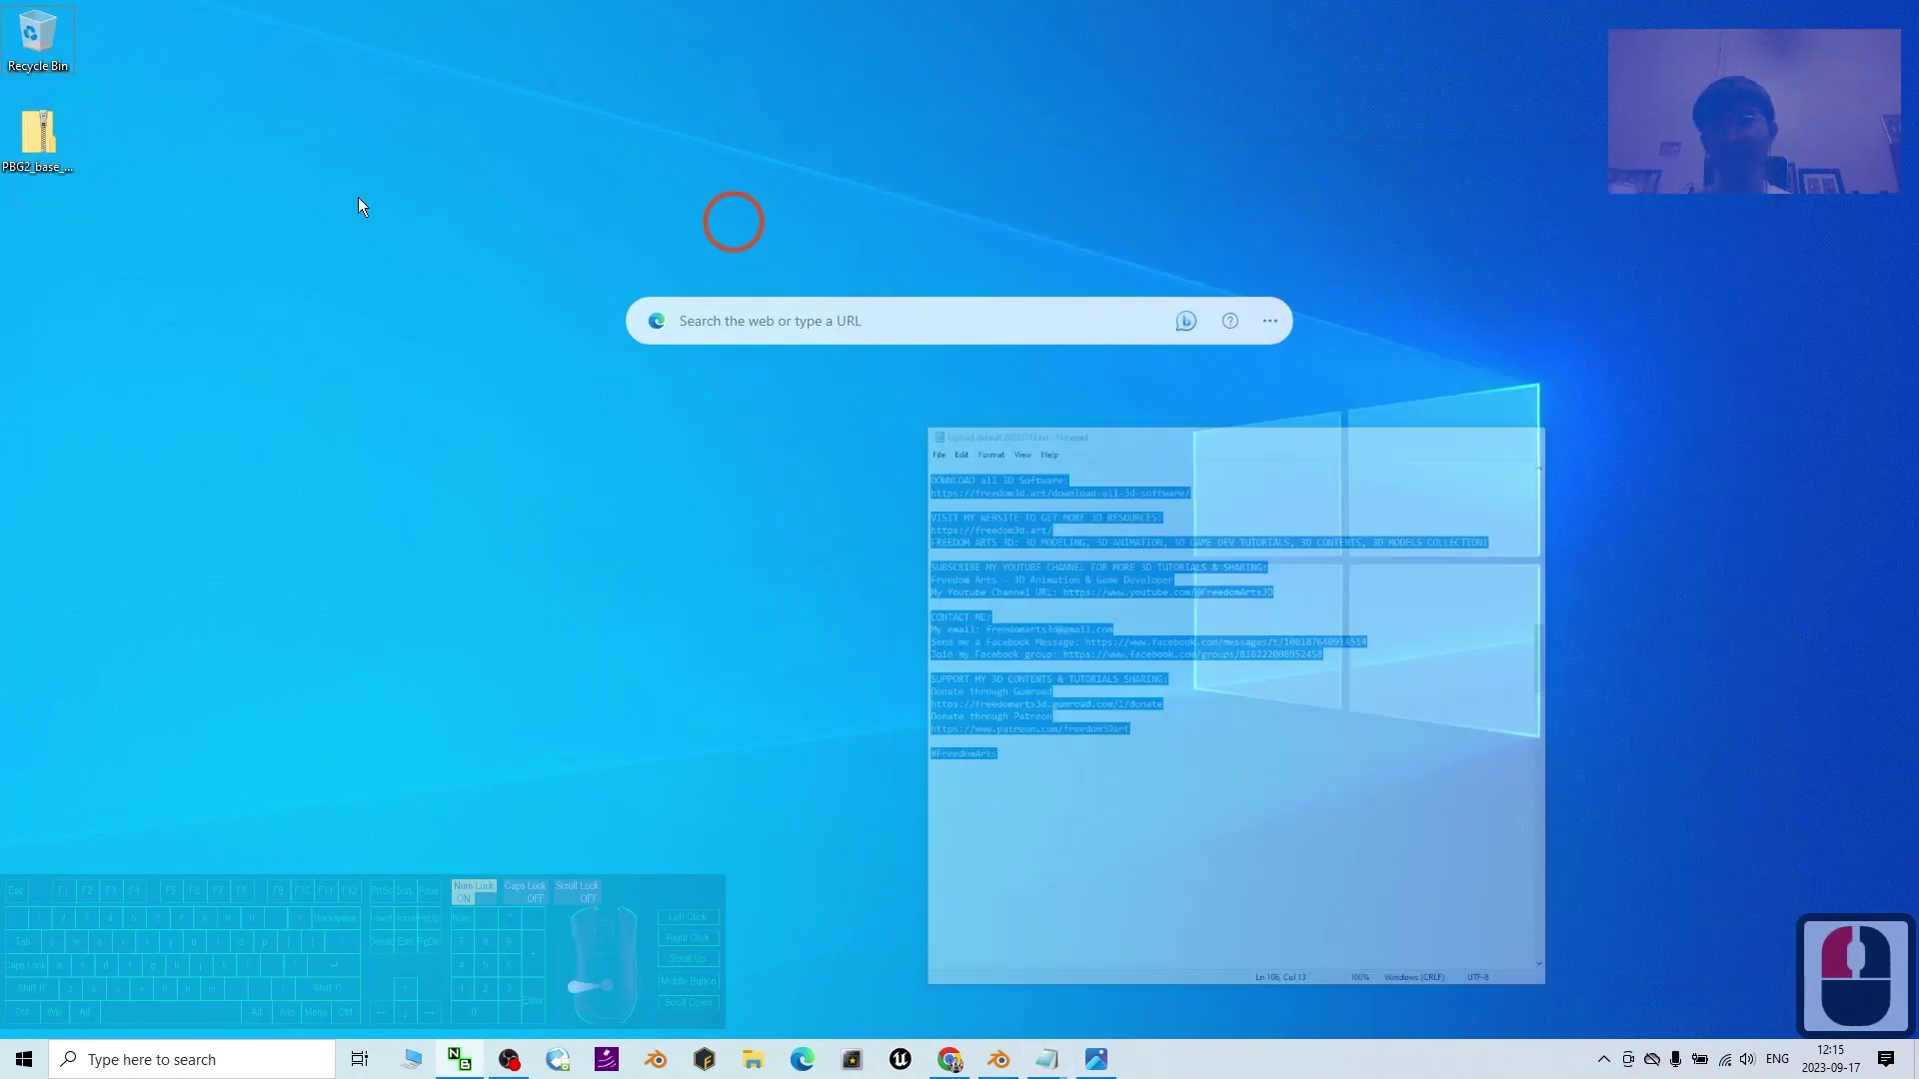
- Extract the PBG2_base_plus_historic zip archive to the desktop and close the extracted folder's window
left_click(40, 137)
right_click(42, 140)
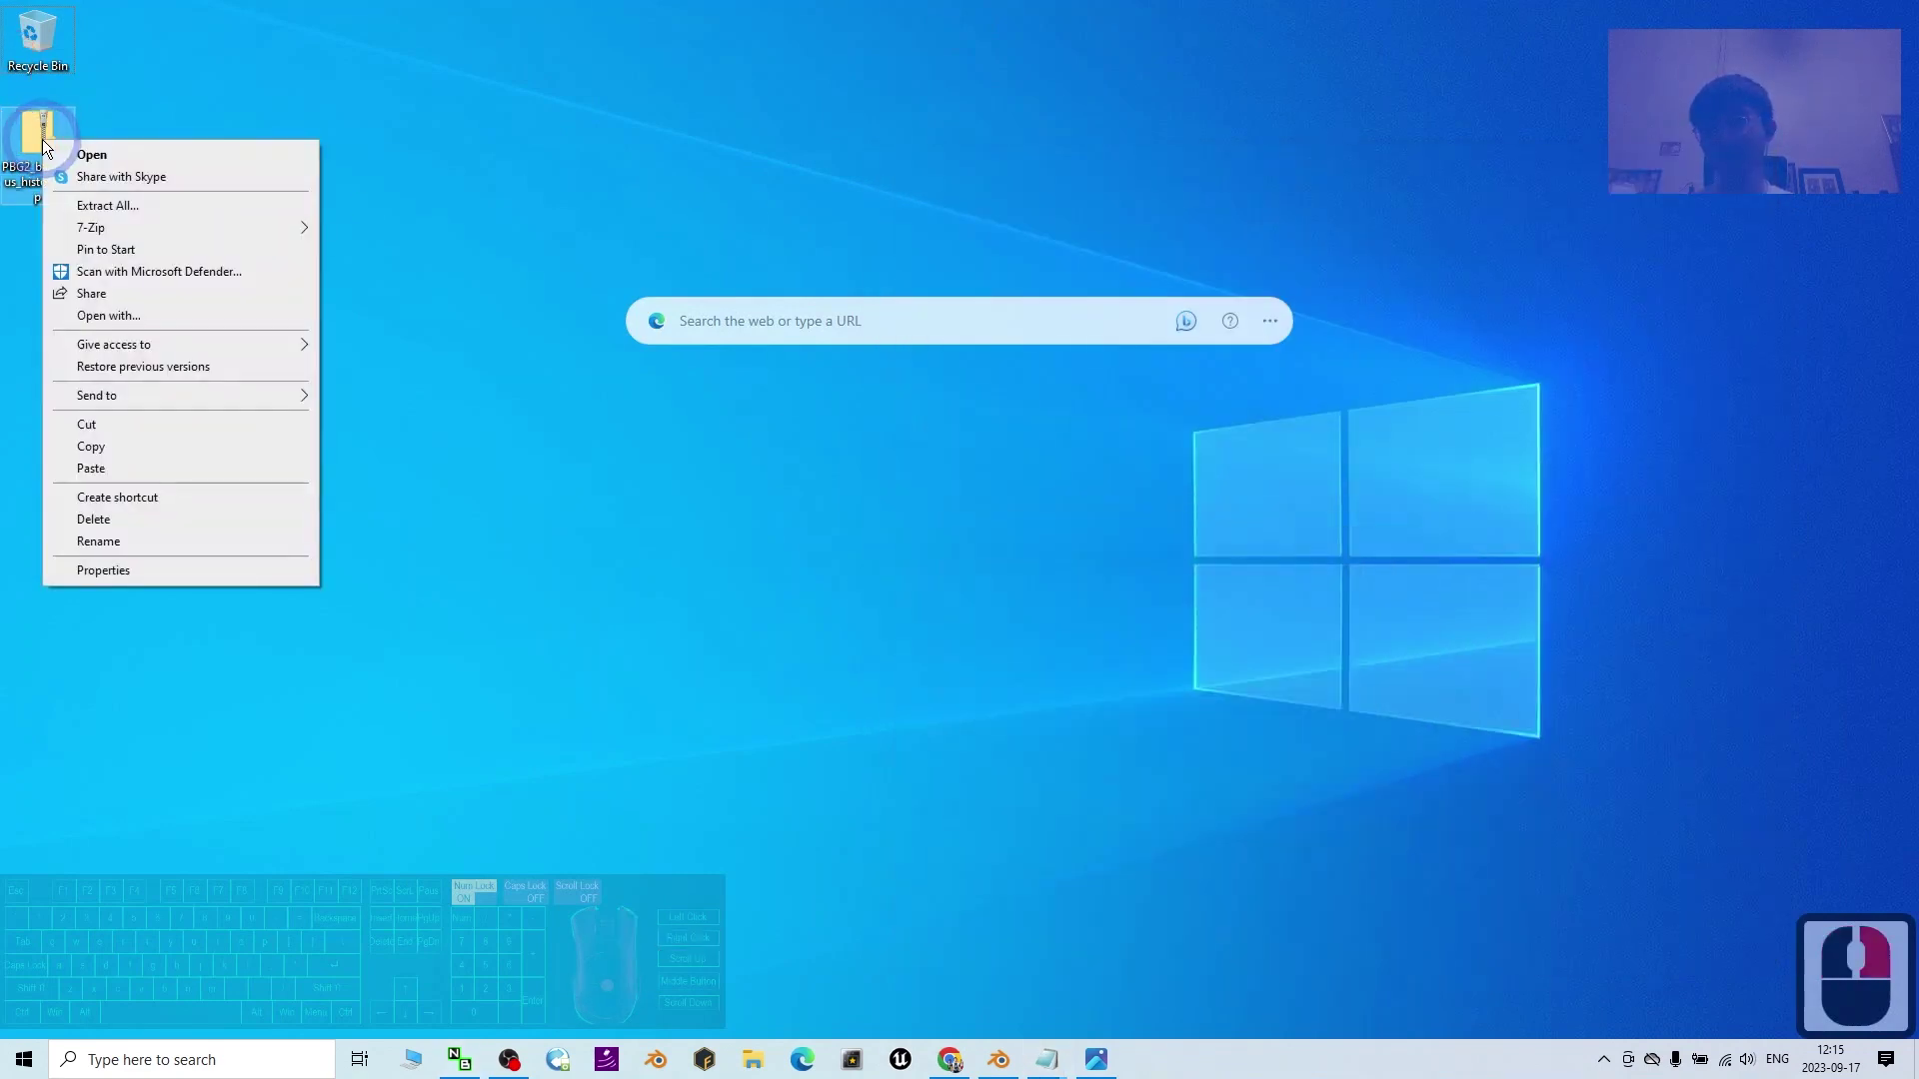
left_click(182, 206)
left_click(1129, 720)
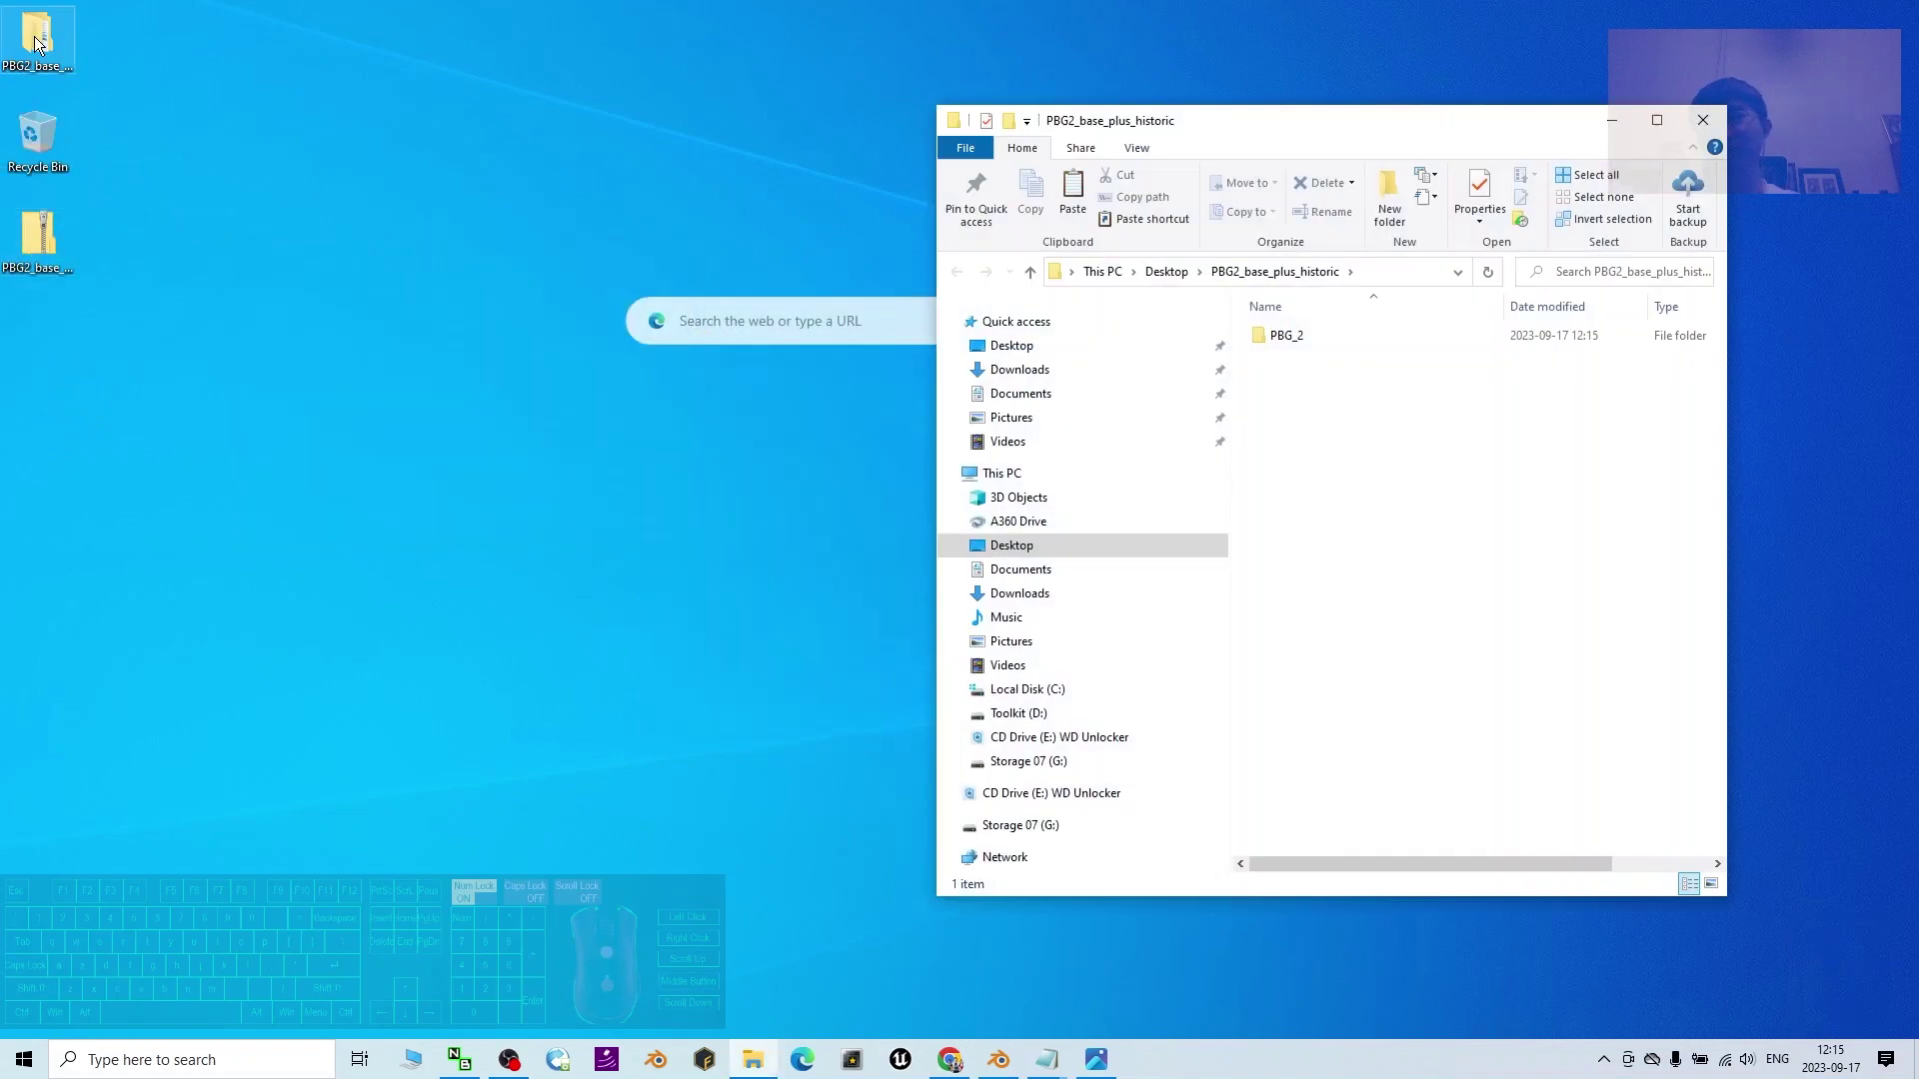
left_click(34, 36)
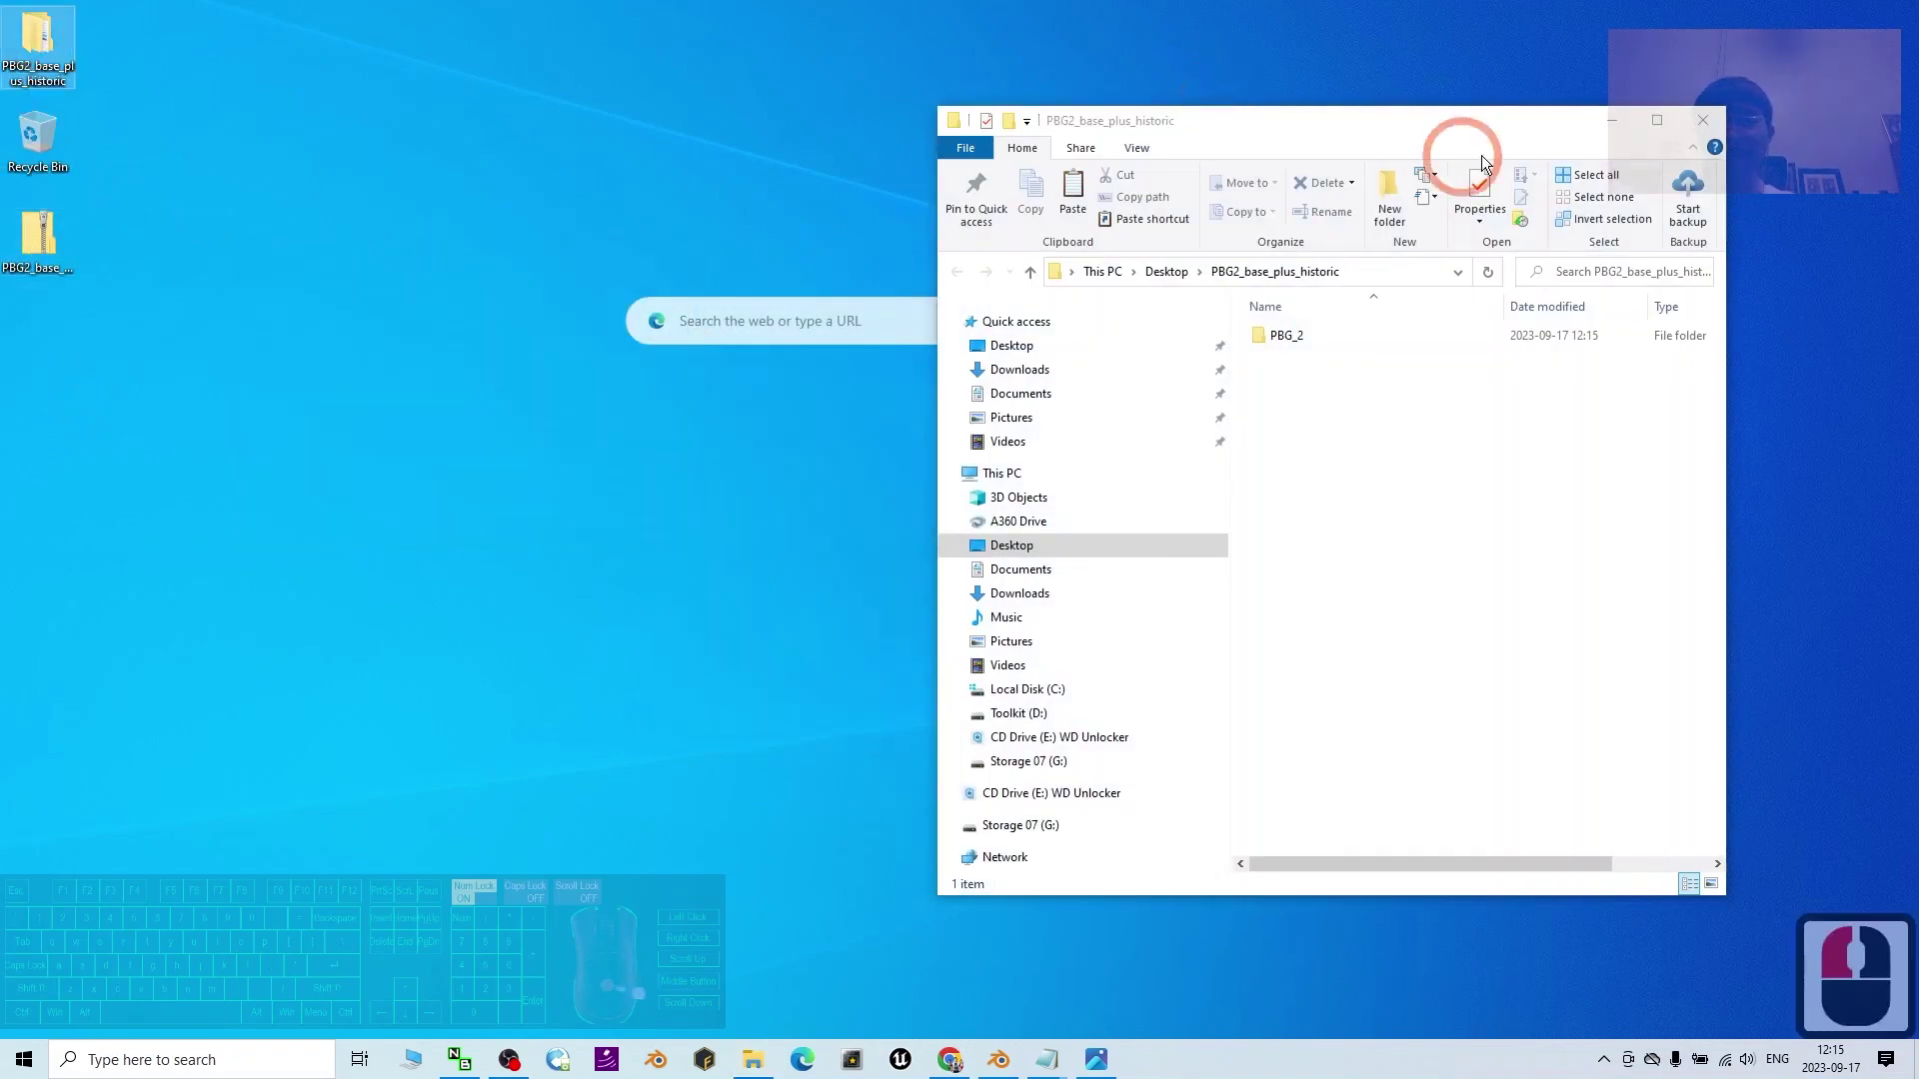
left_click(1702, 121)
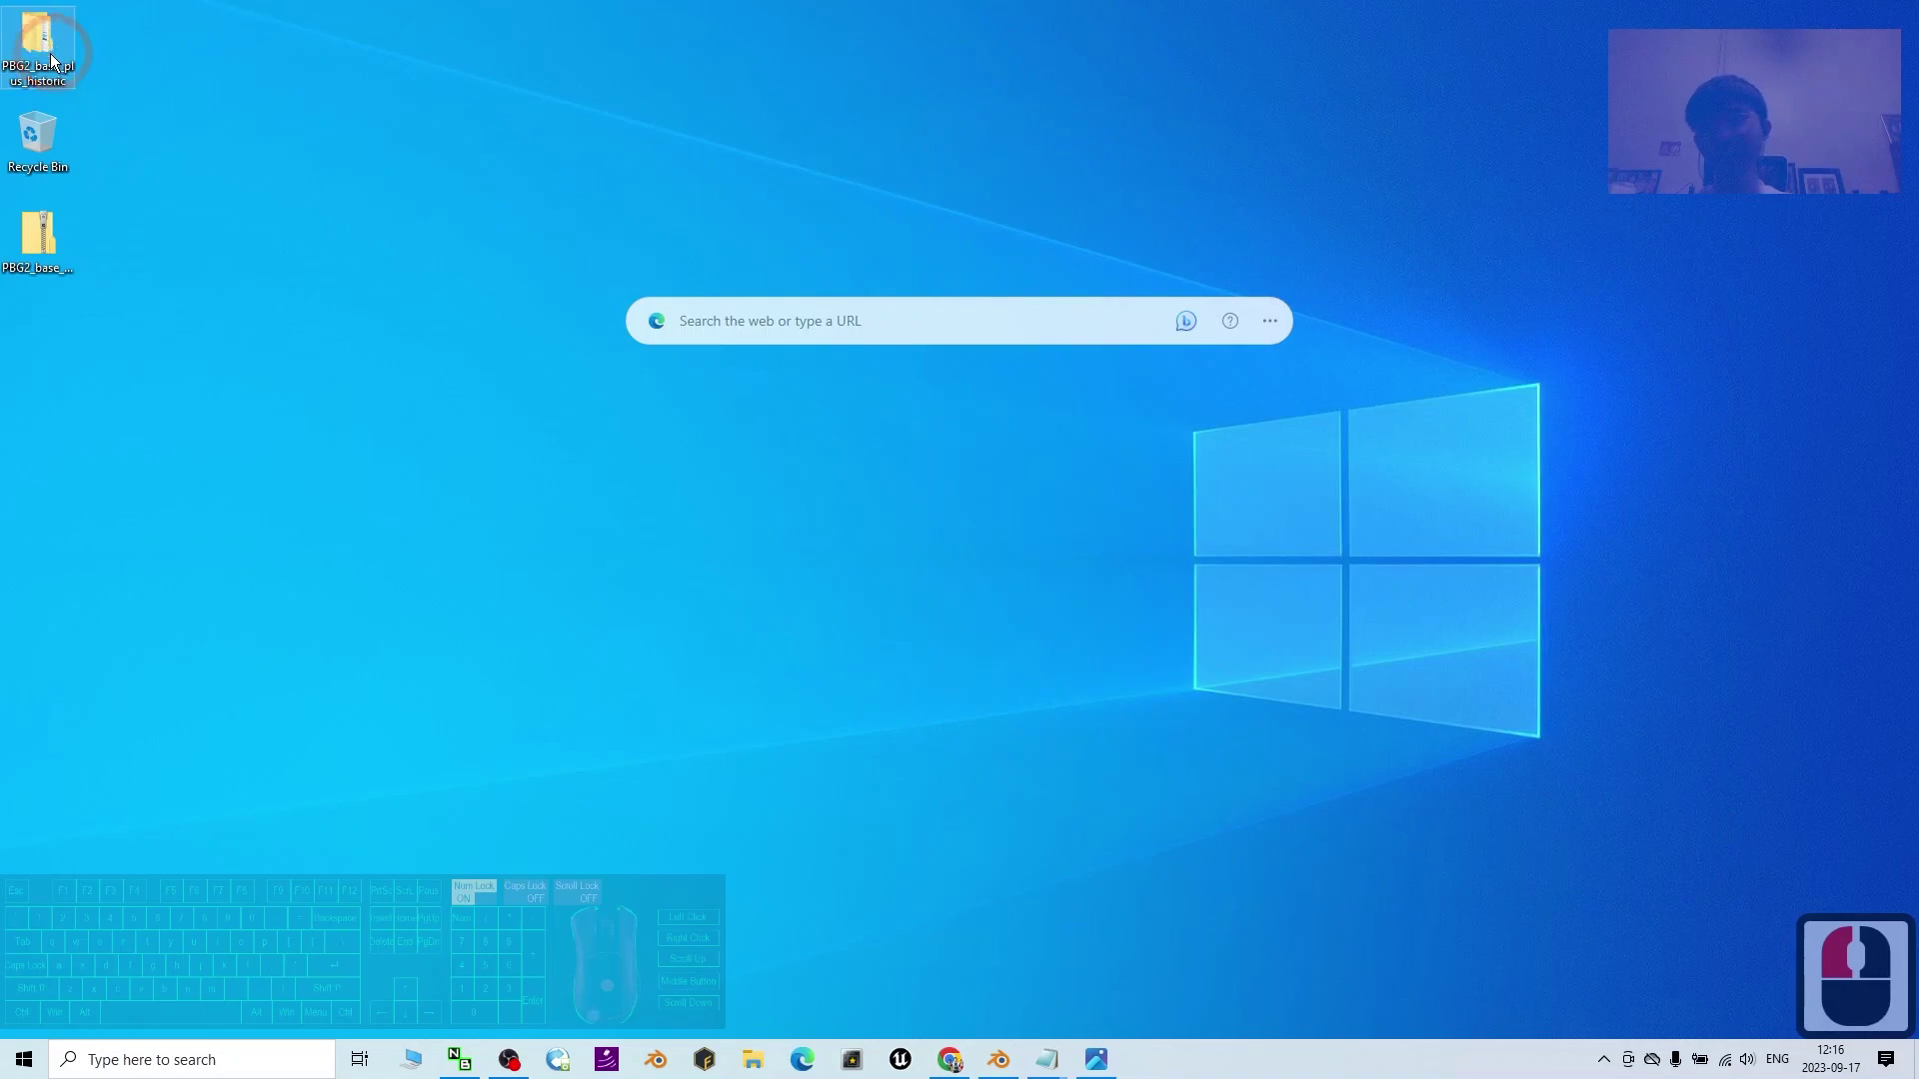
- Close the open Blender session without saving its changes and launch Blender 3.6 afresh
left_click(1001, 1061)
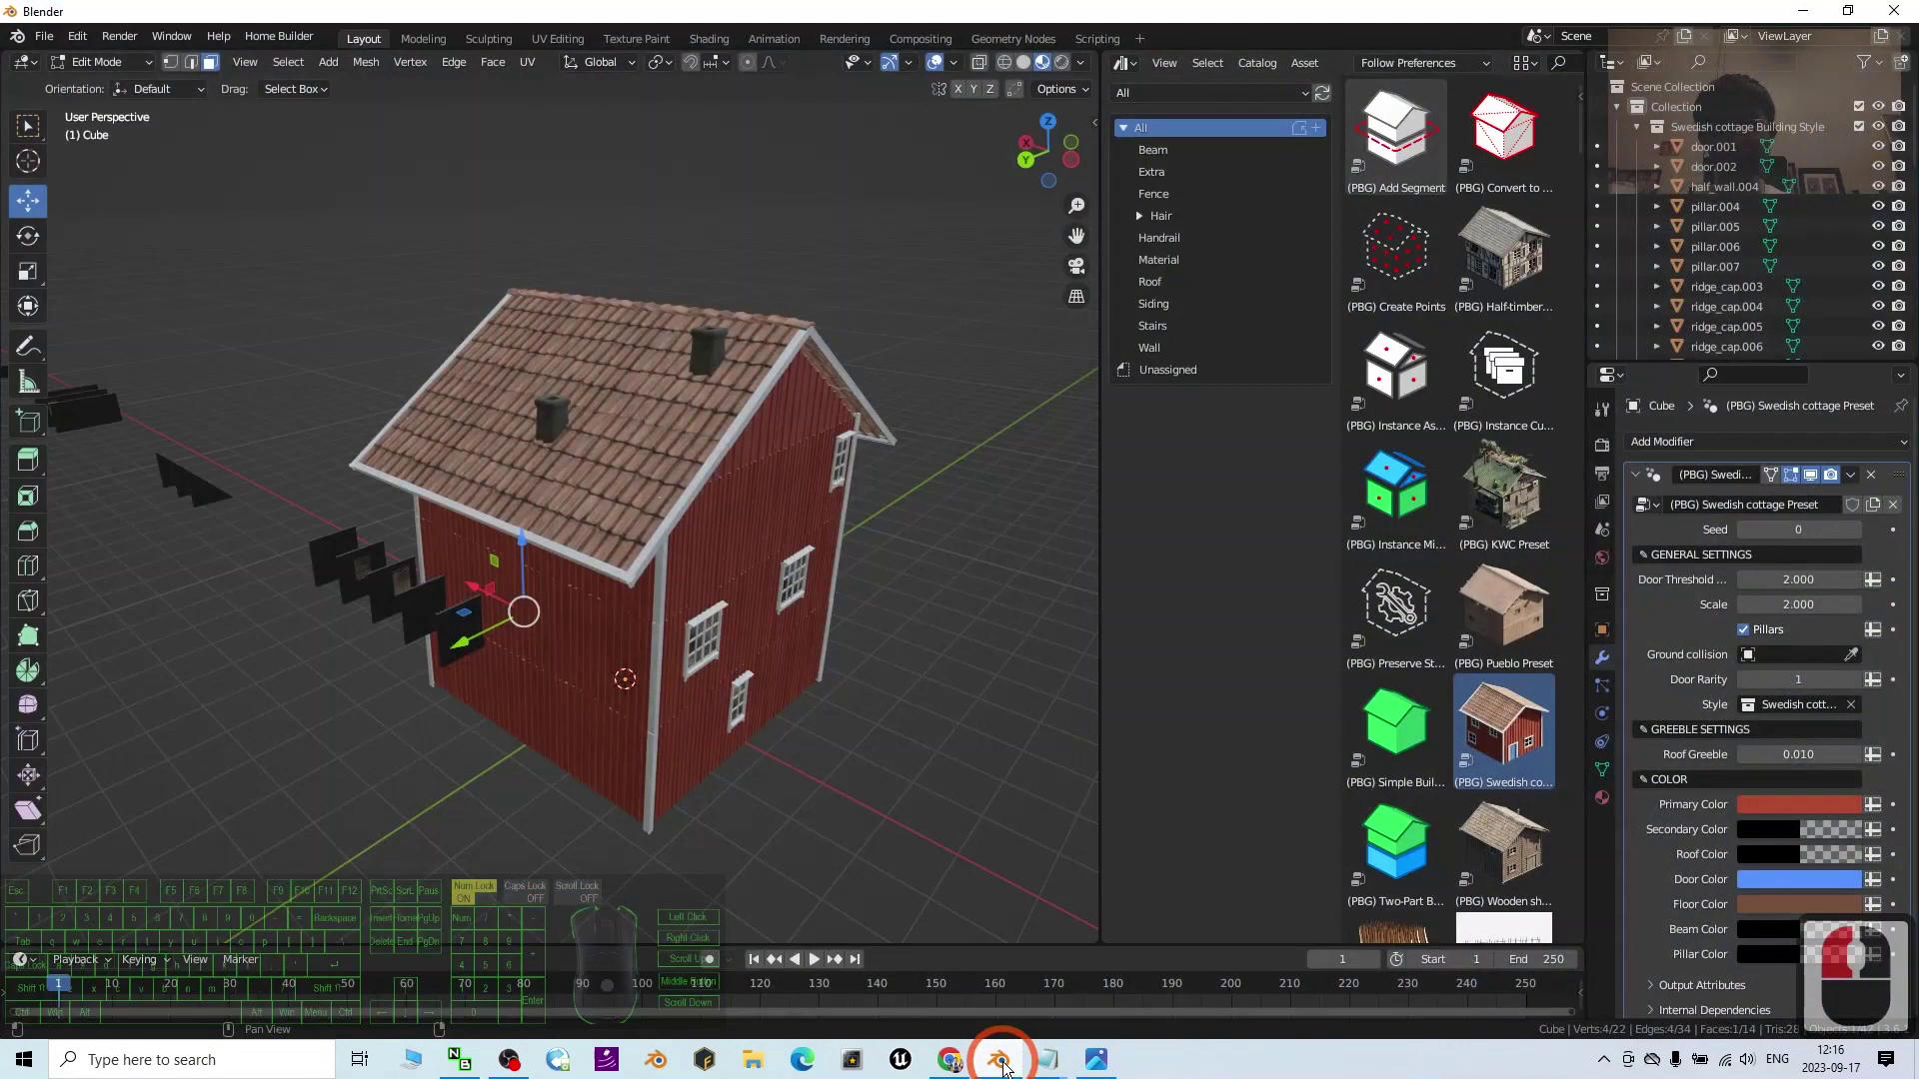
left_click(1894, 11)
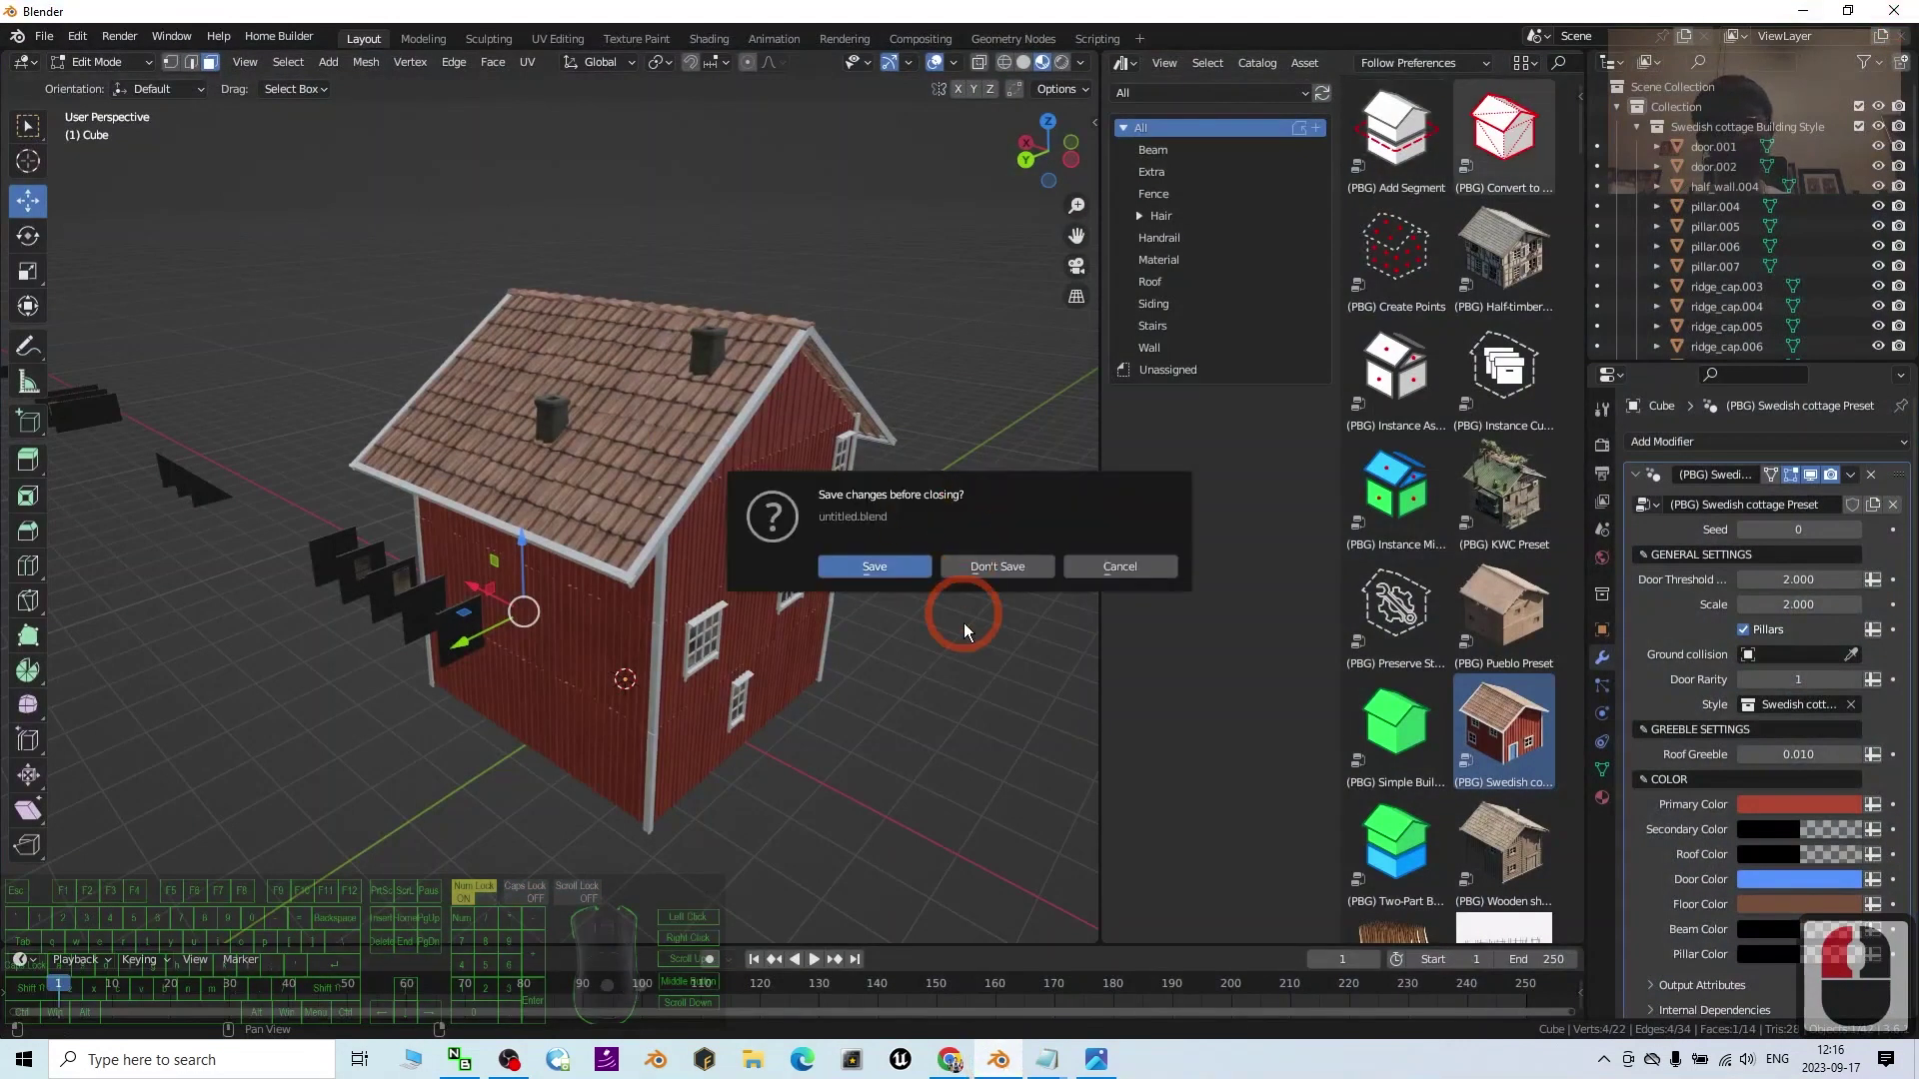
left_click(998, 567)
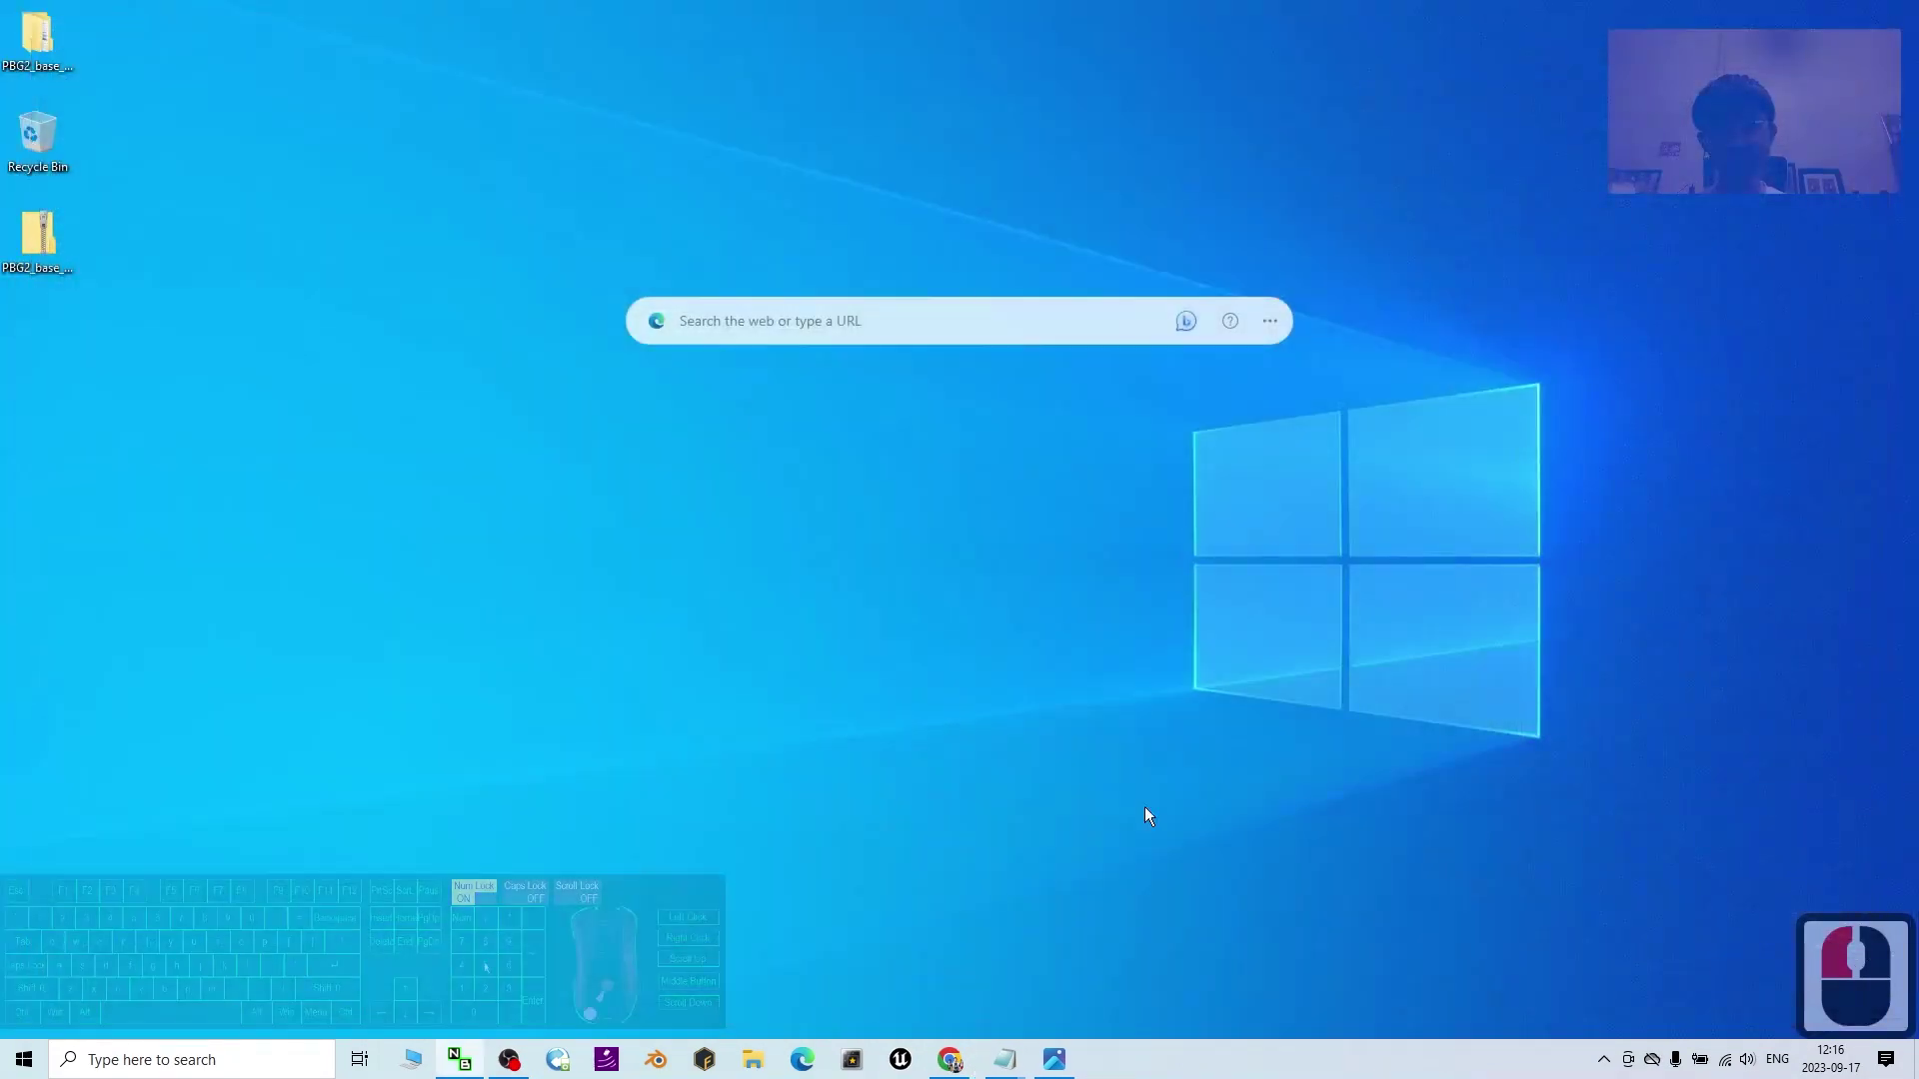
double_click(170, 1057)
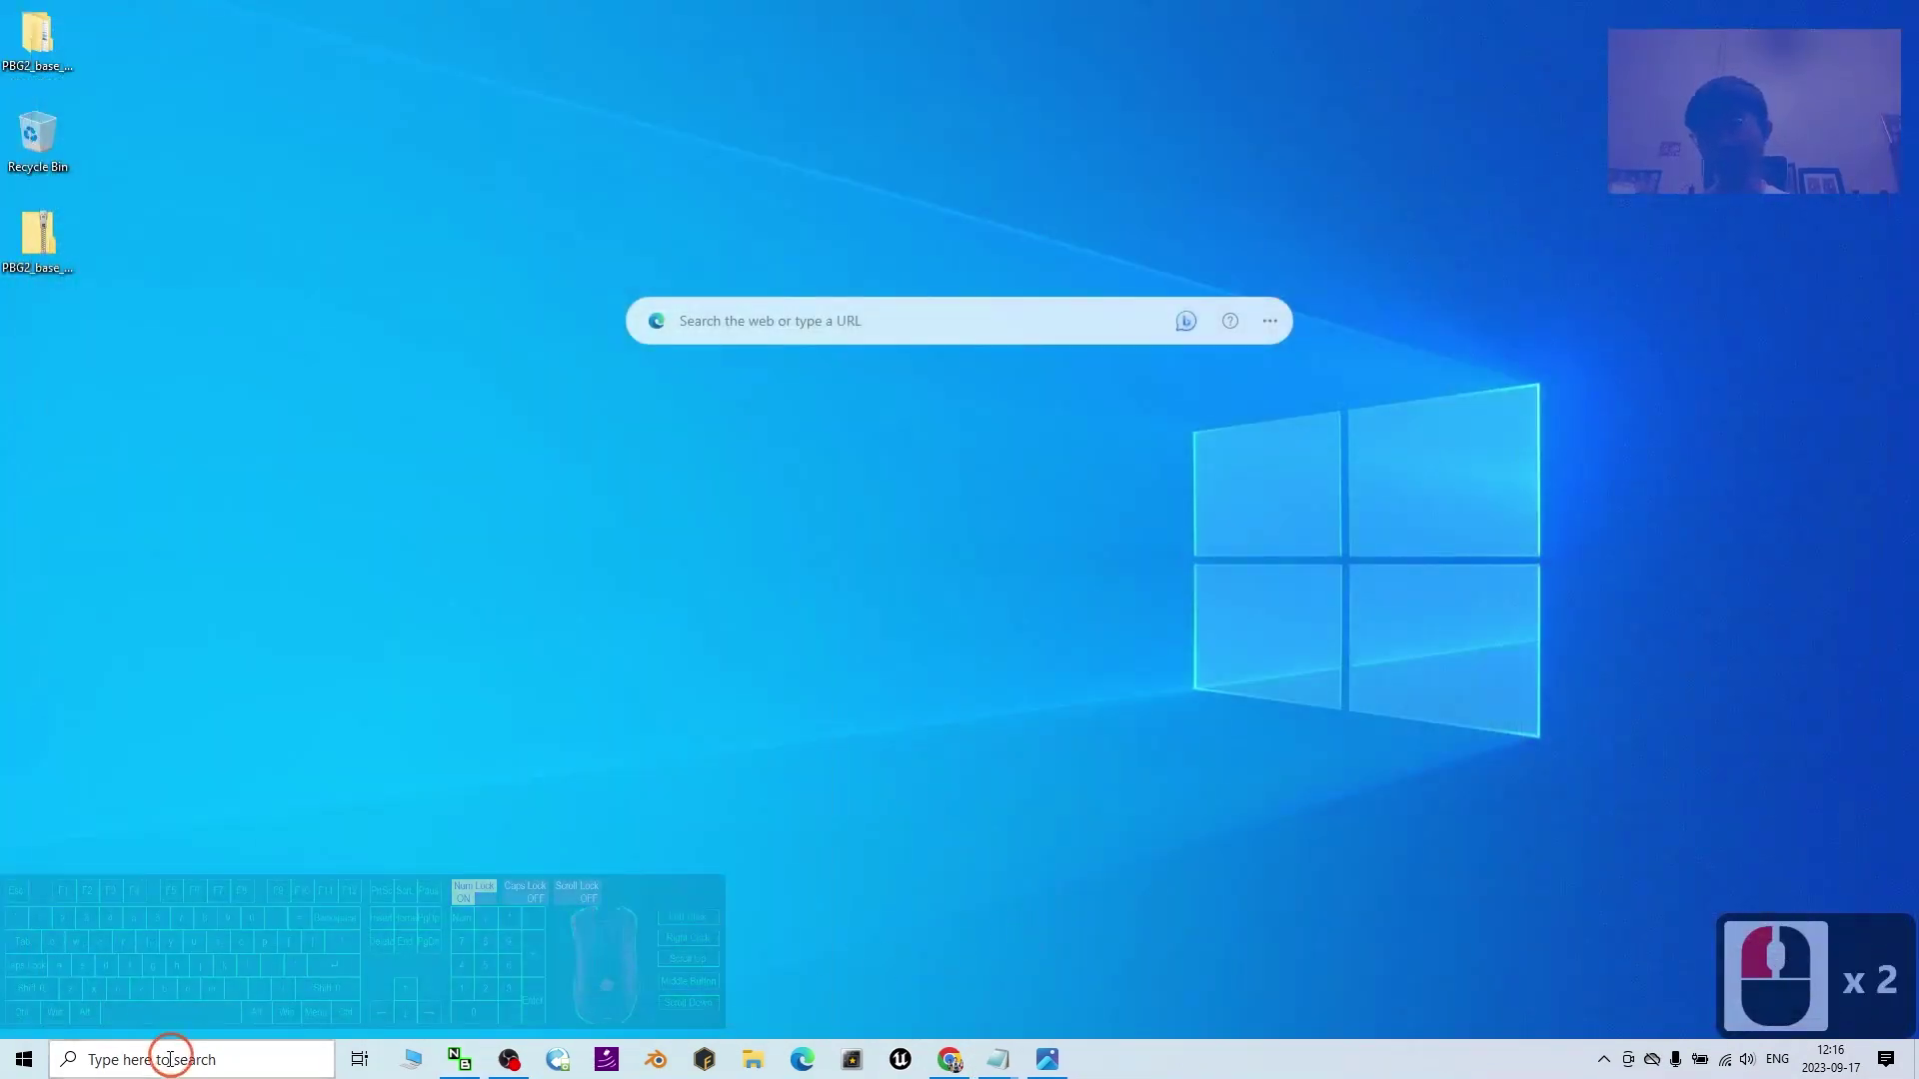
type("blender")
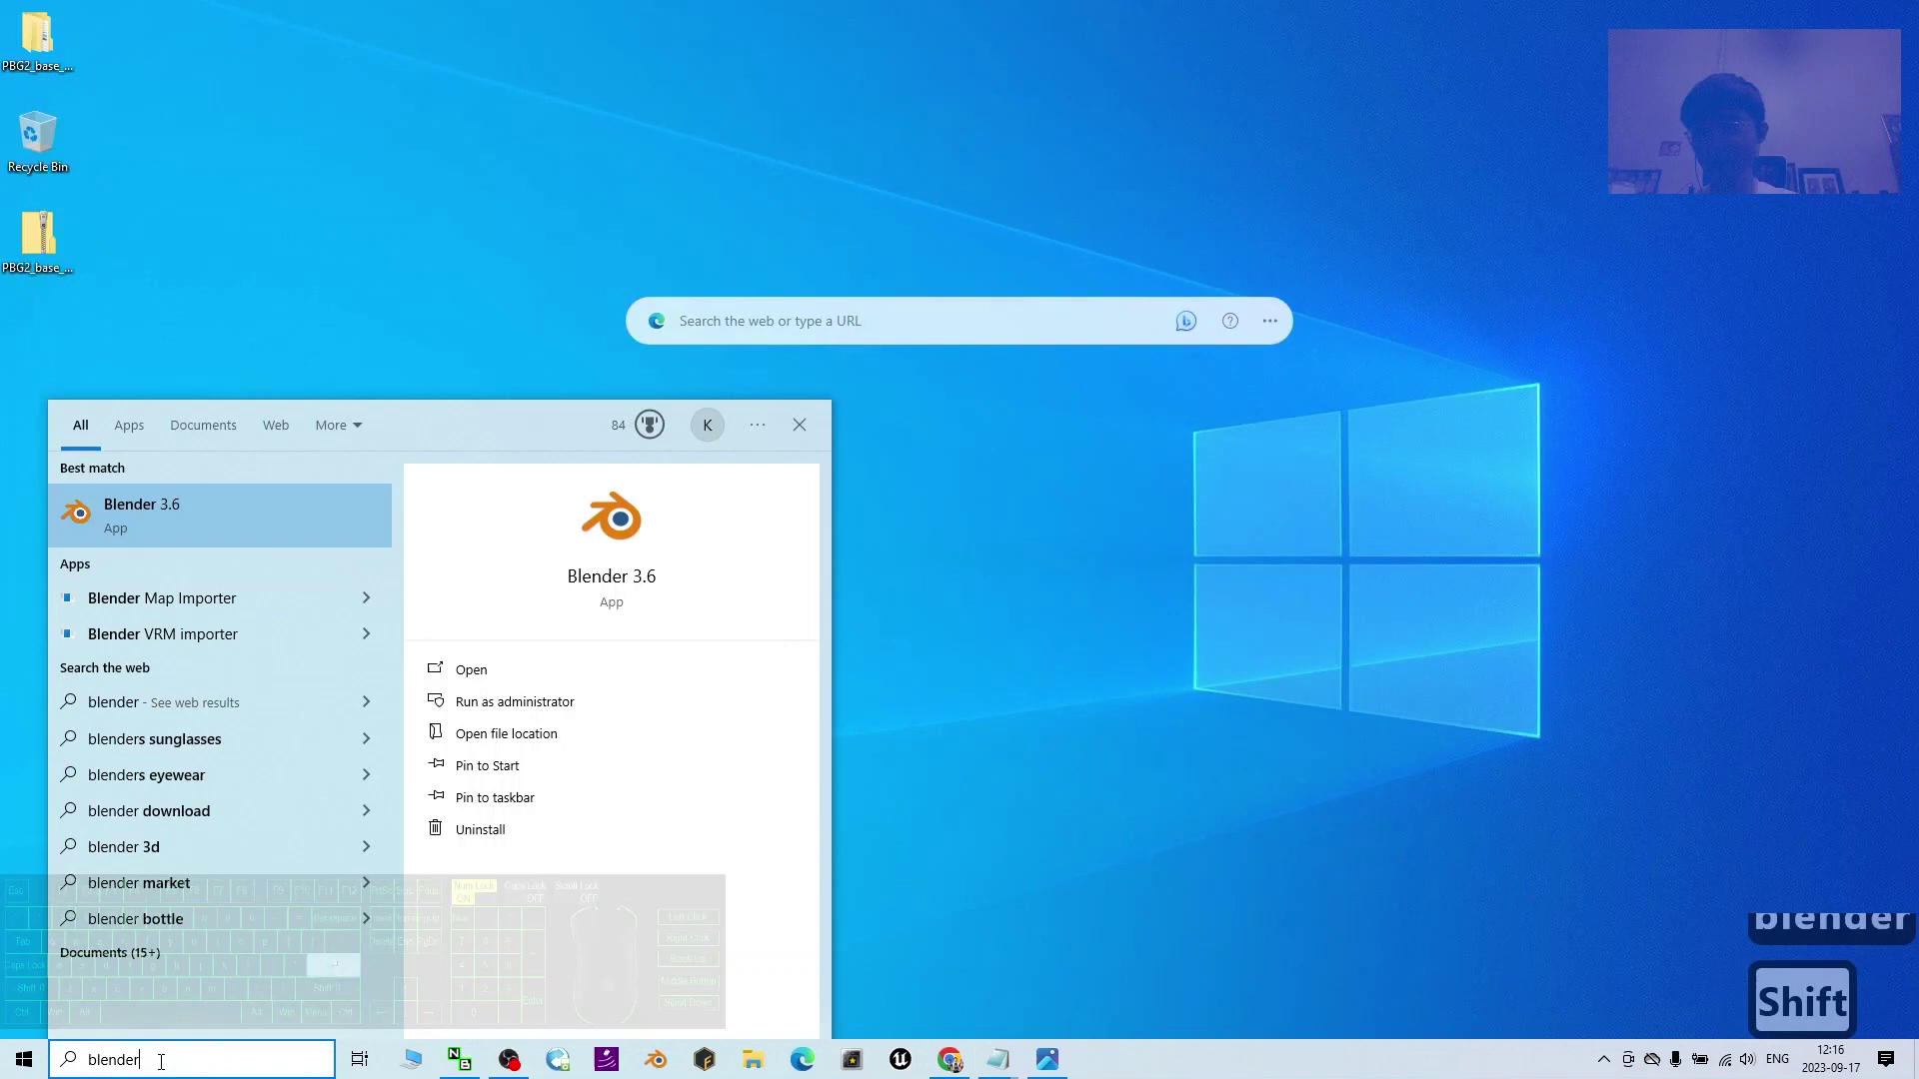
key("Return")
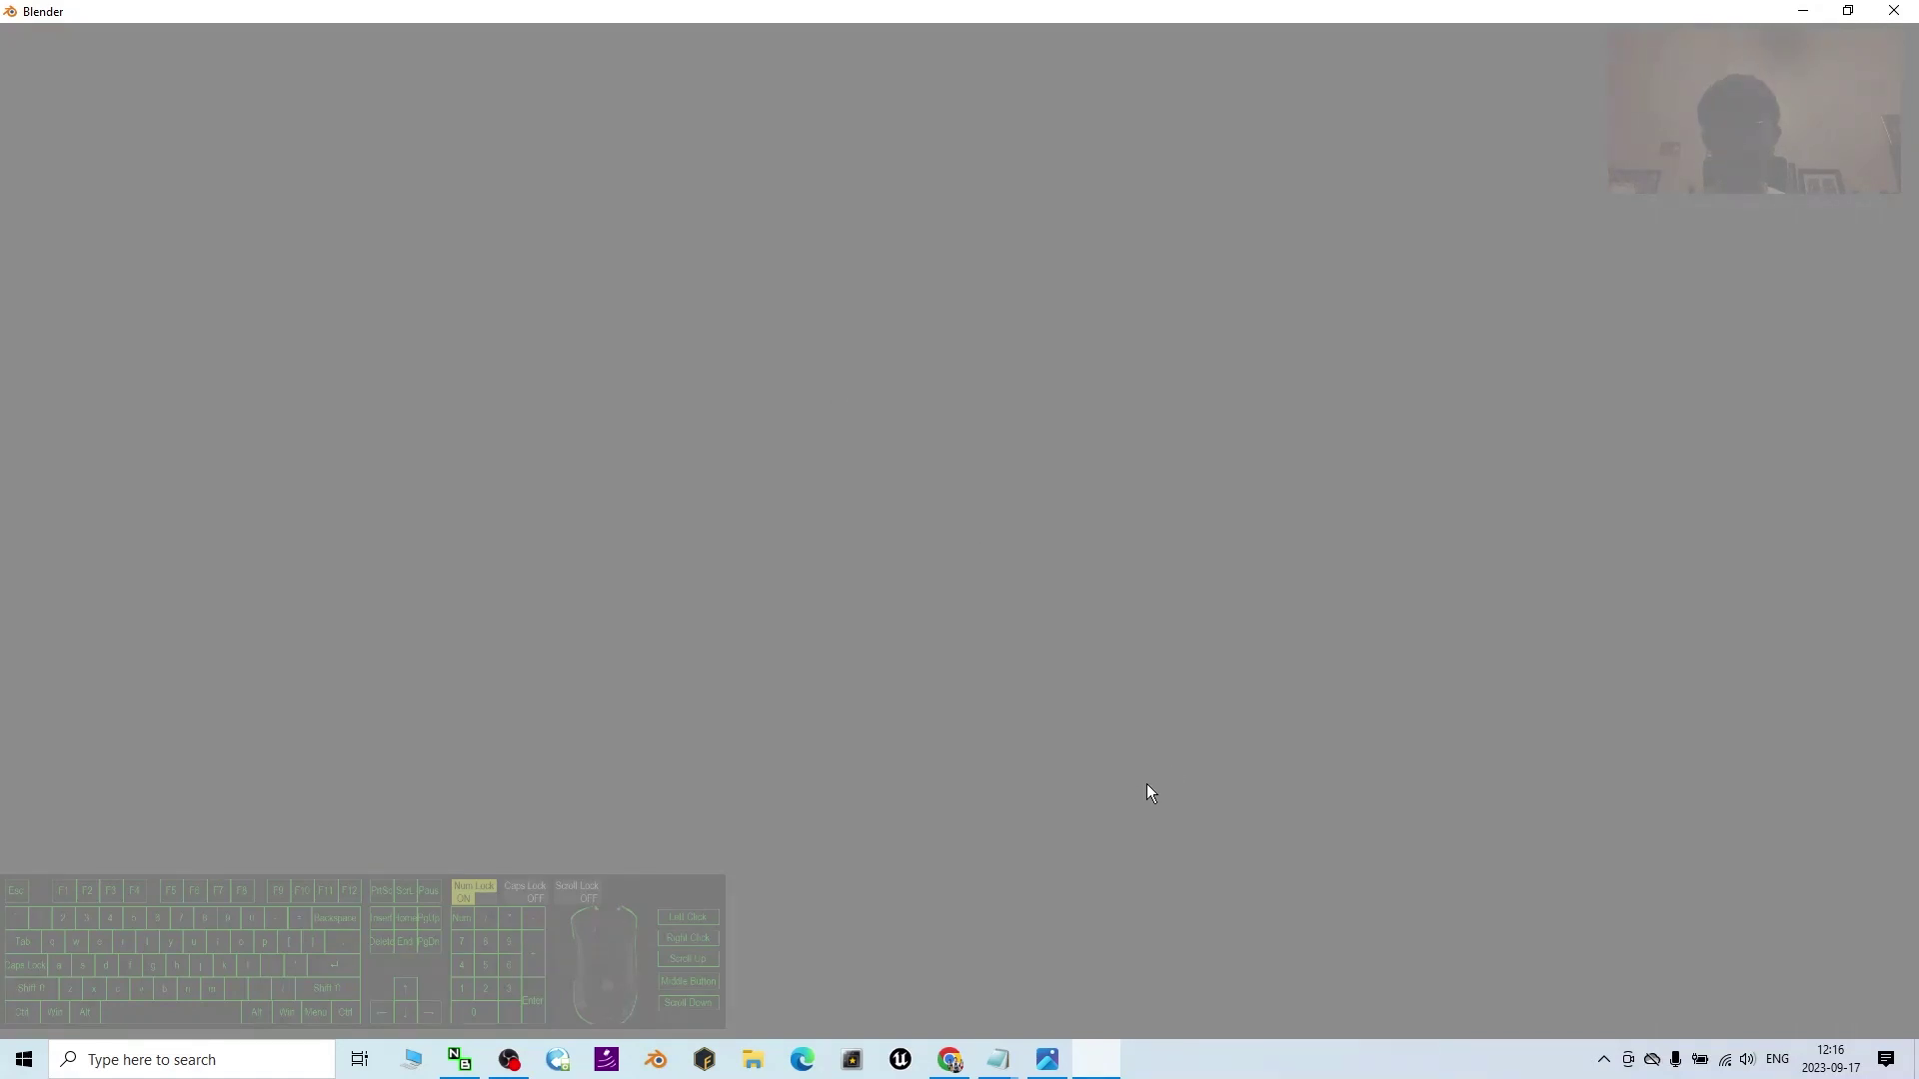
left_click(510, 1060)
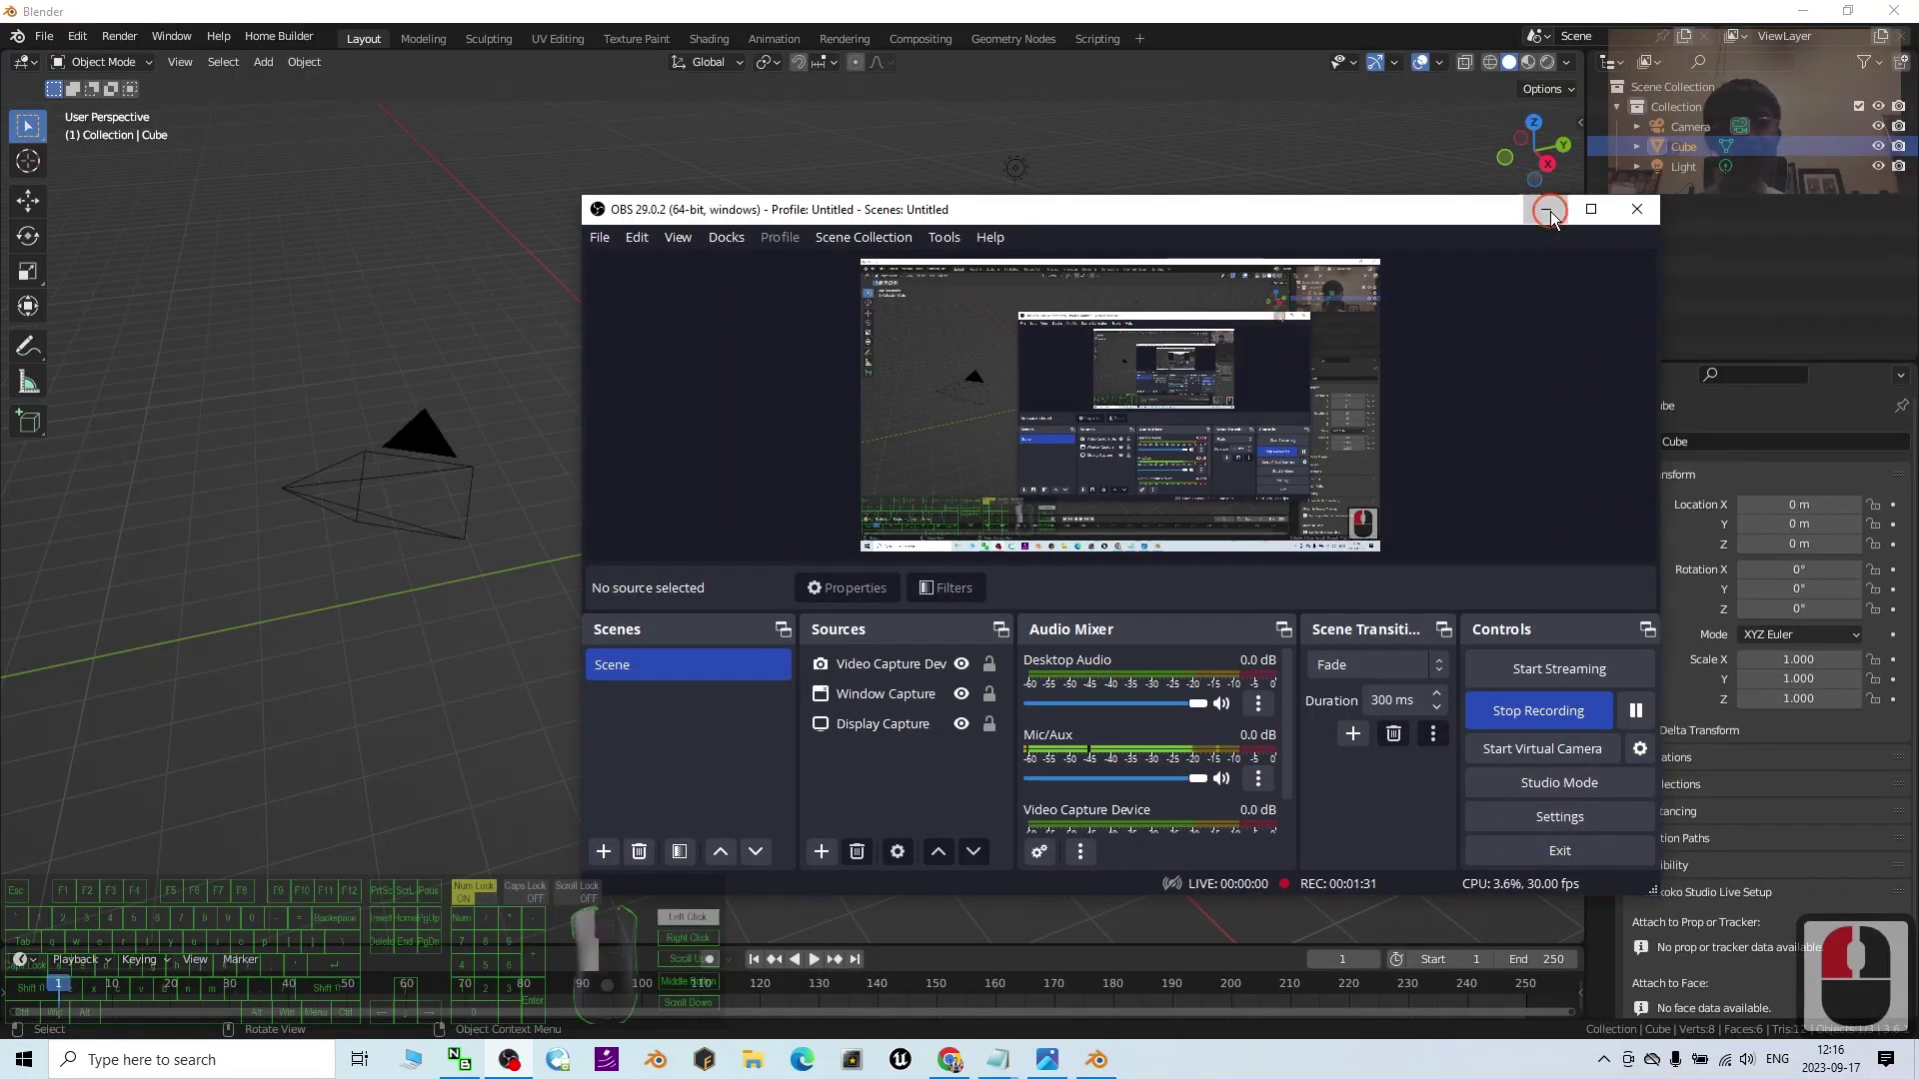
left_click(1546, 209)
- Dismiss the splash screen and delete all default objects from the new scene: camera, cube and light
left_click(1364, 685)
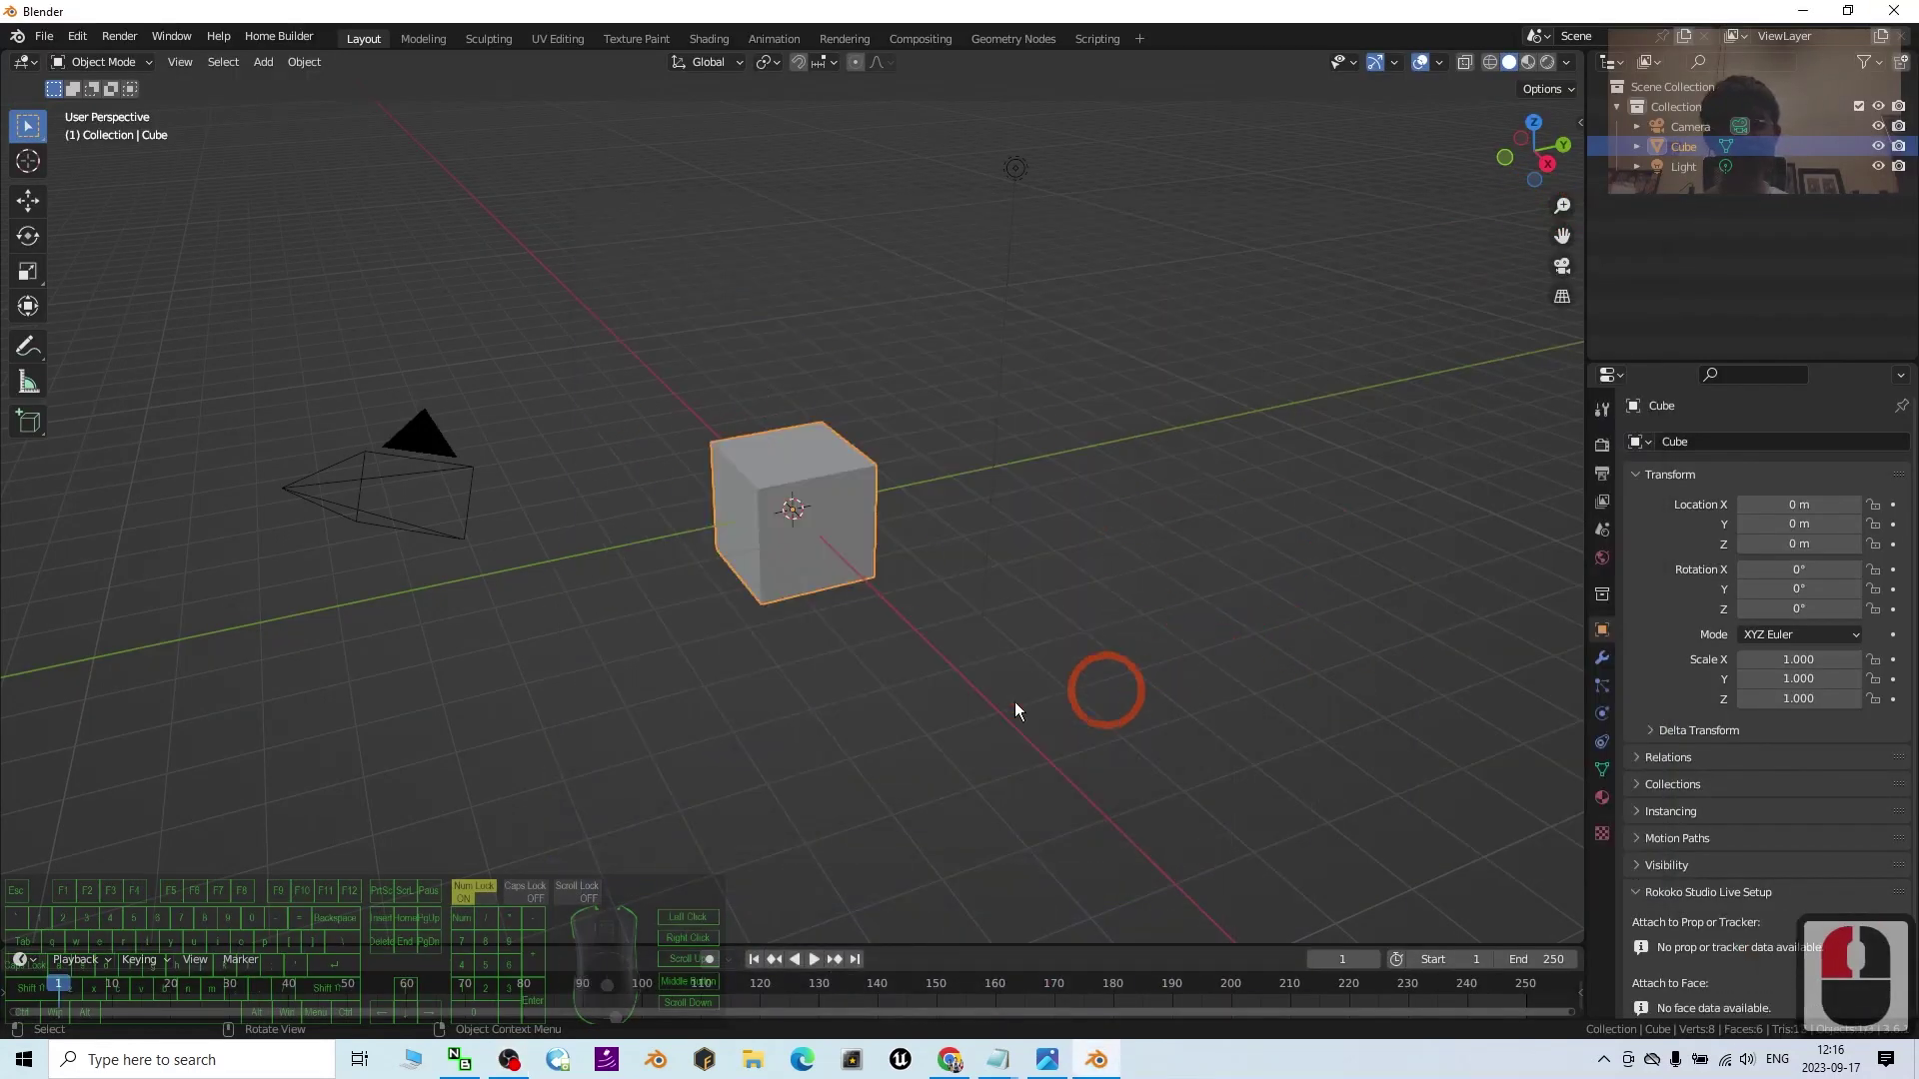
key("a")
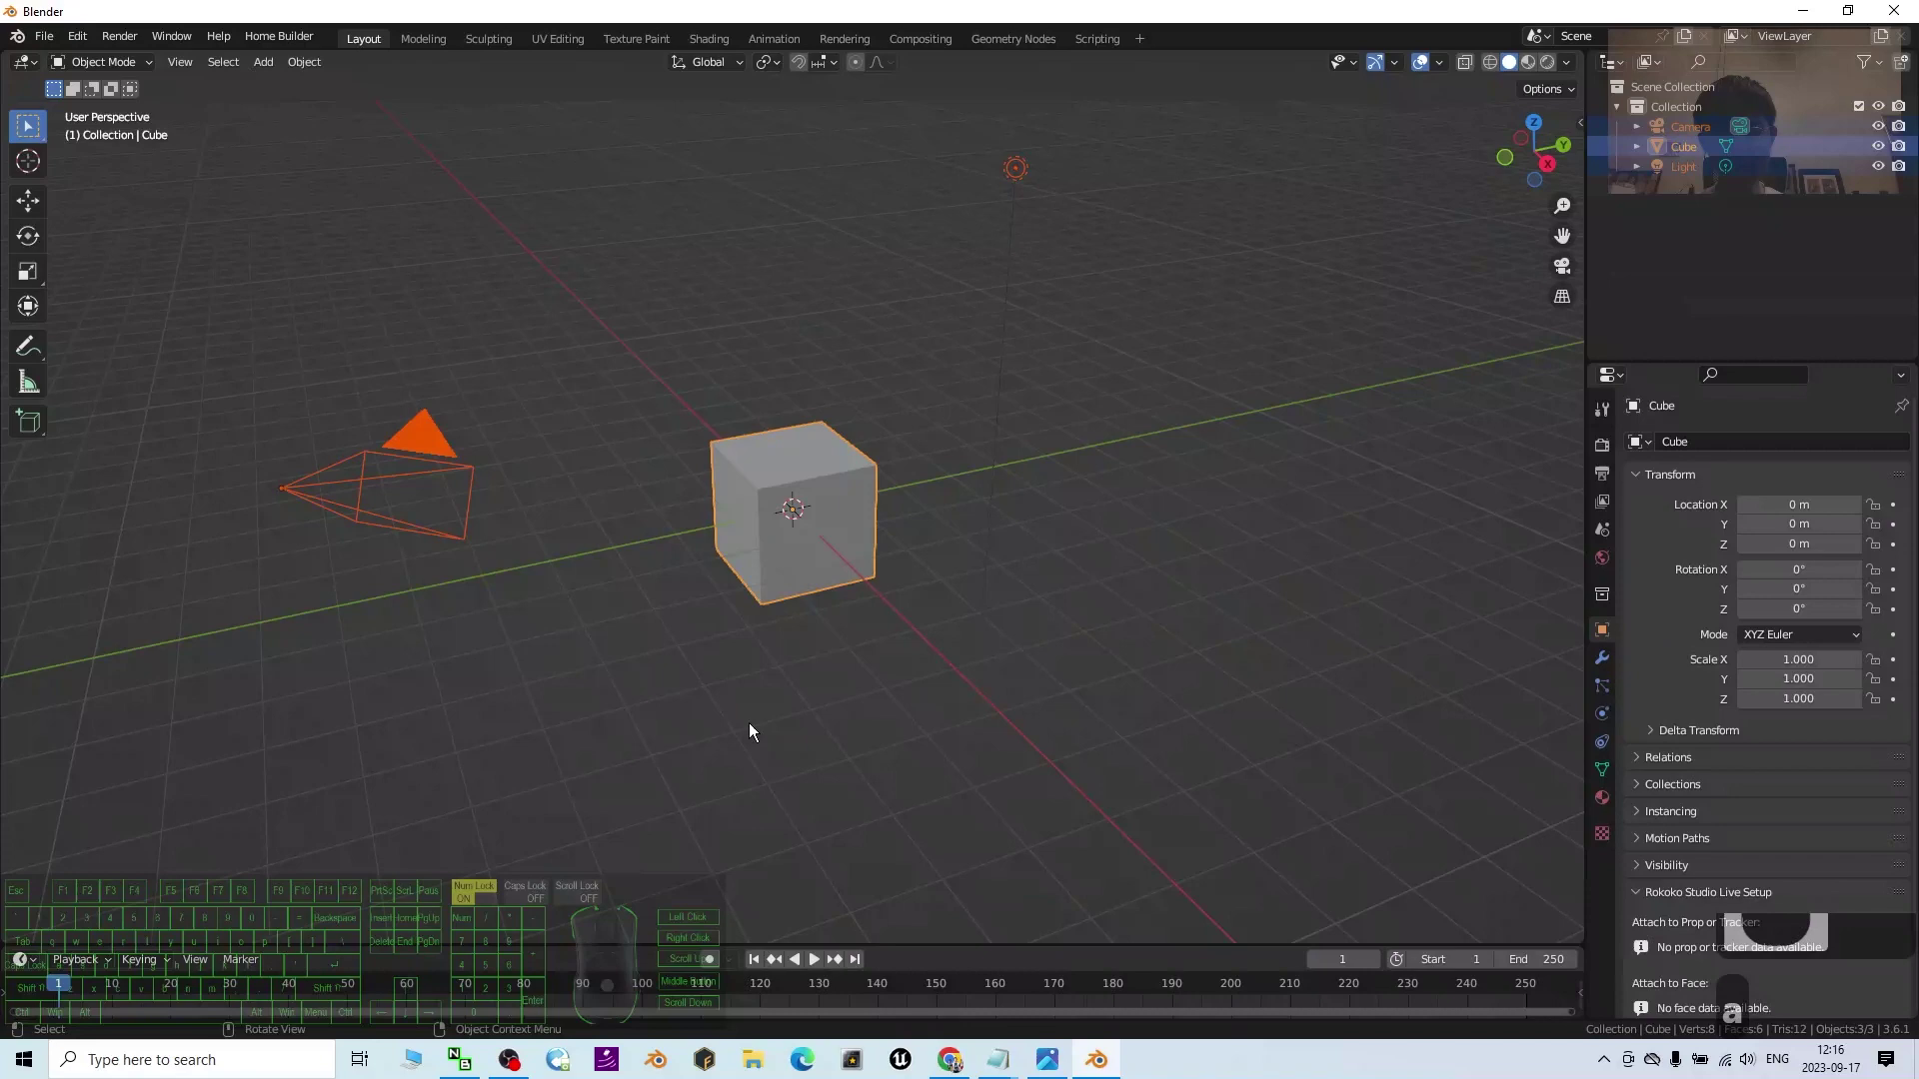
key("Delete")
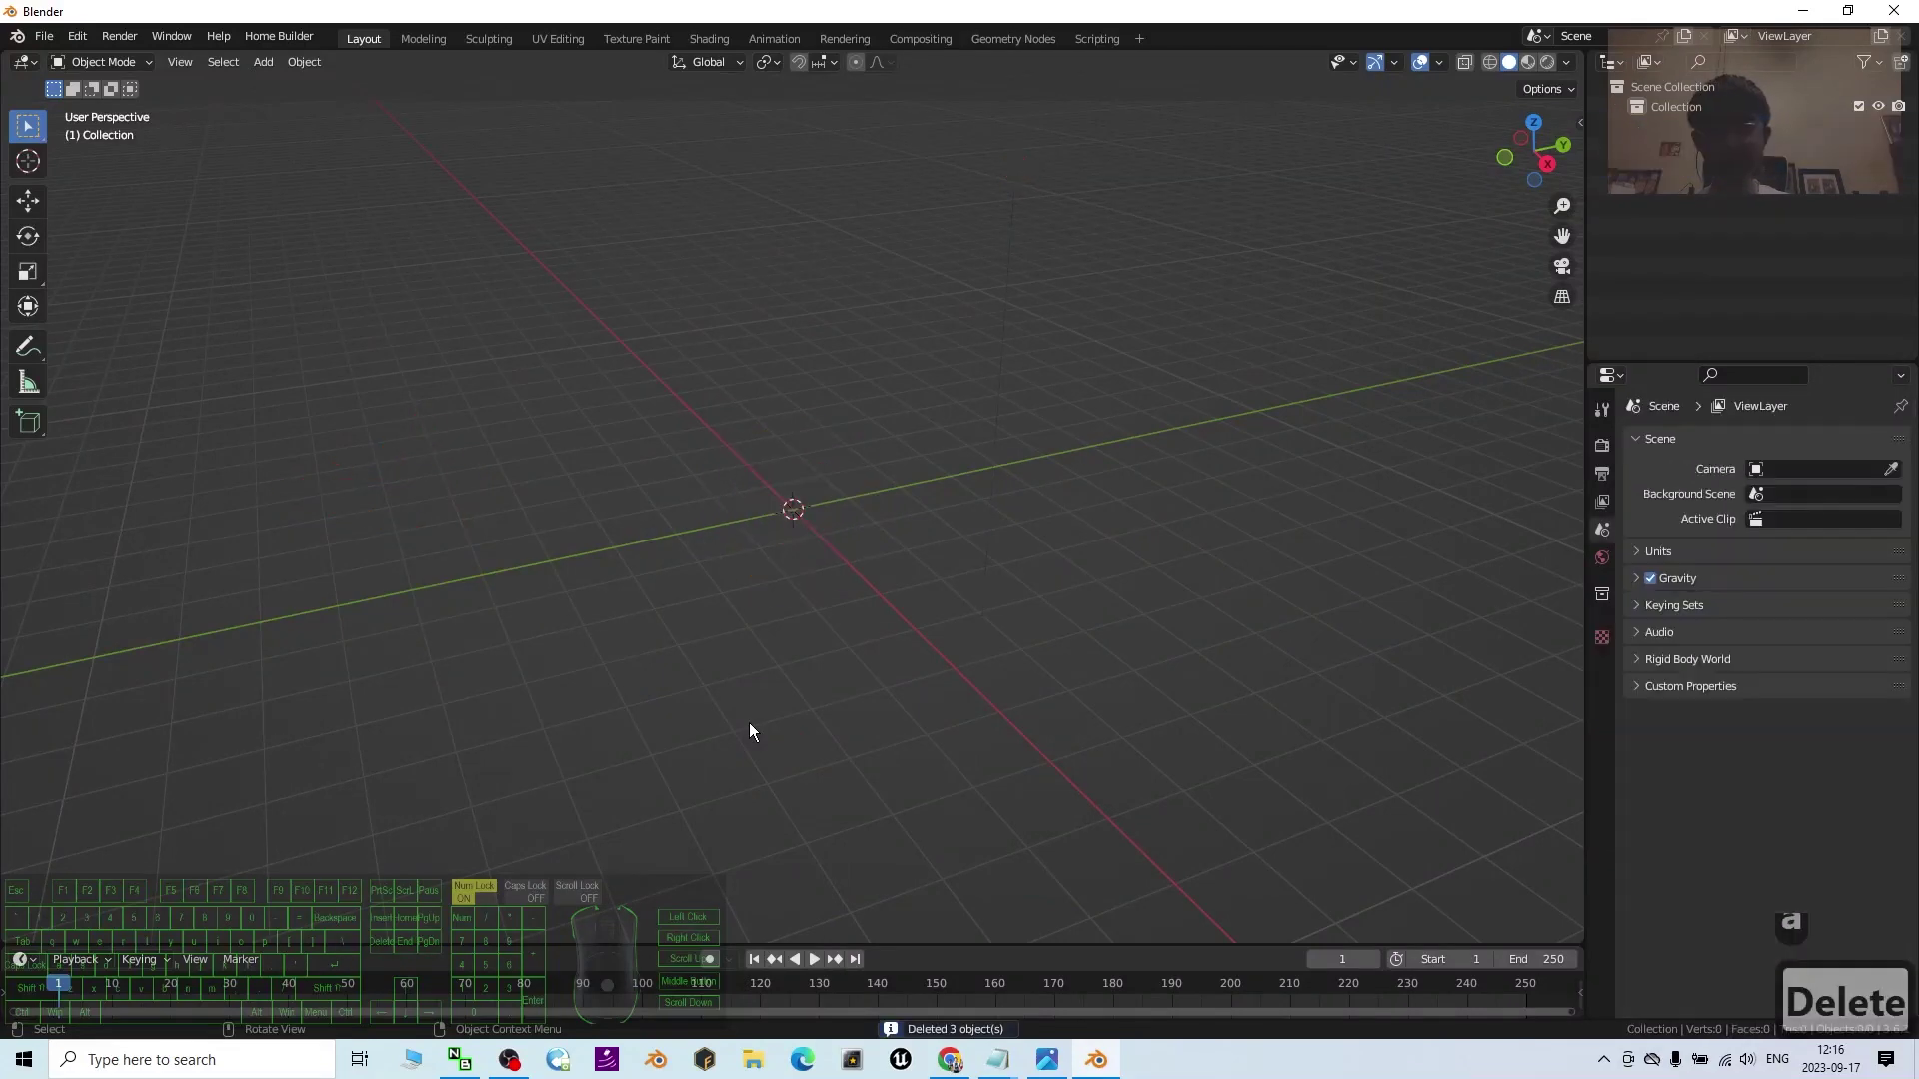
- Add the desktop folder PBG2_base_plus_historic as an asset library in the file path preferences
left_click(77, 39)
left_click(135, 325)
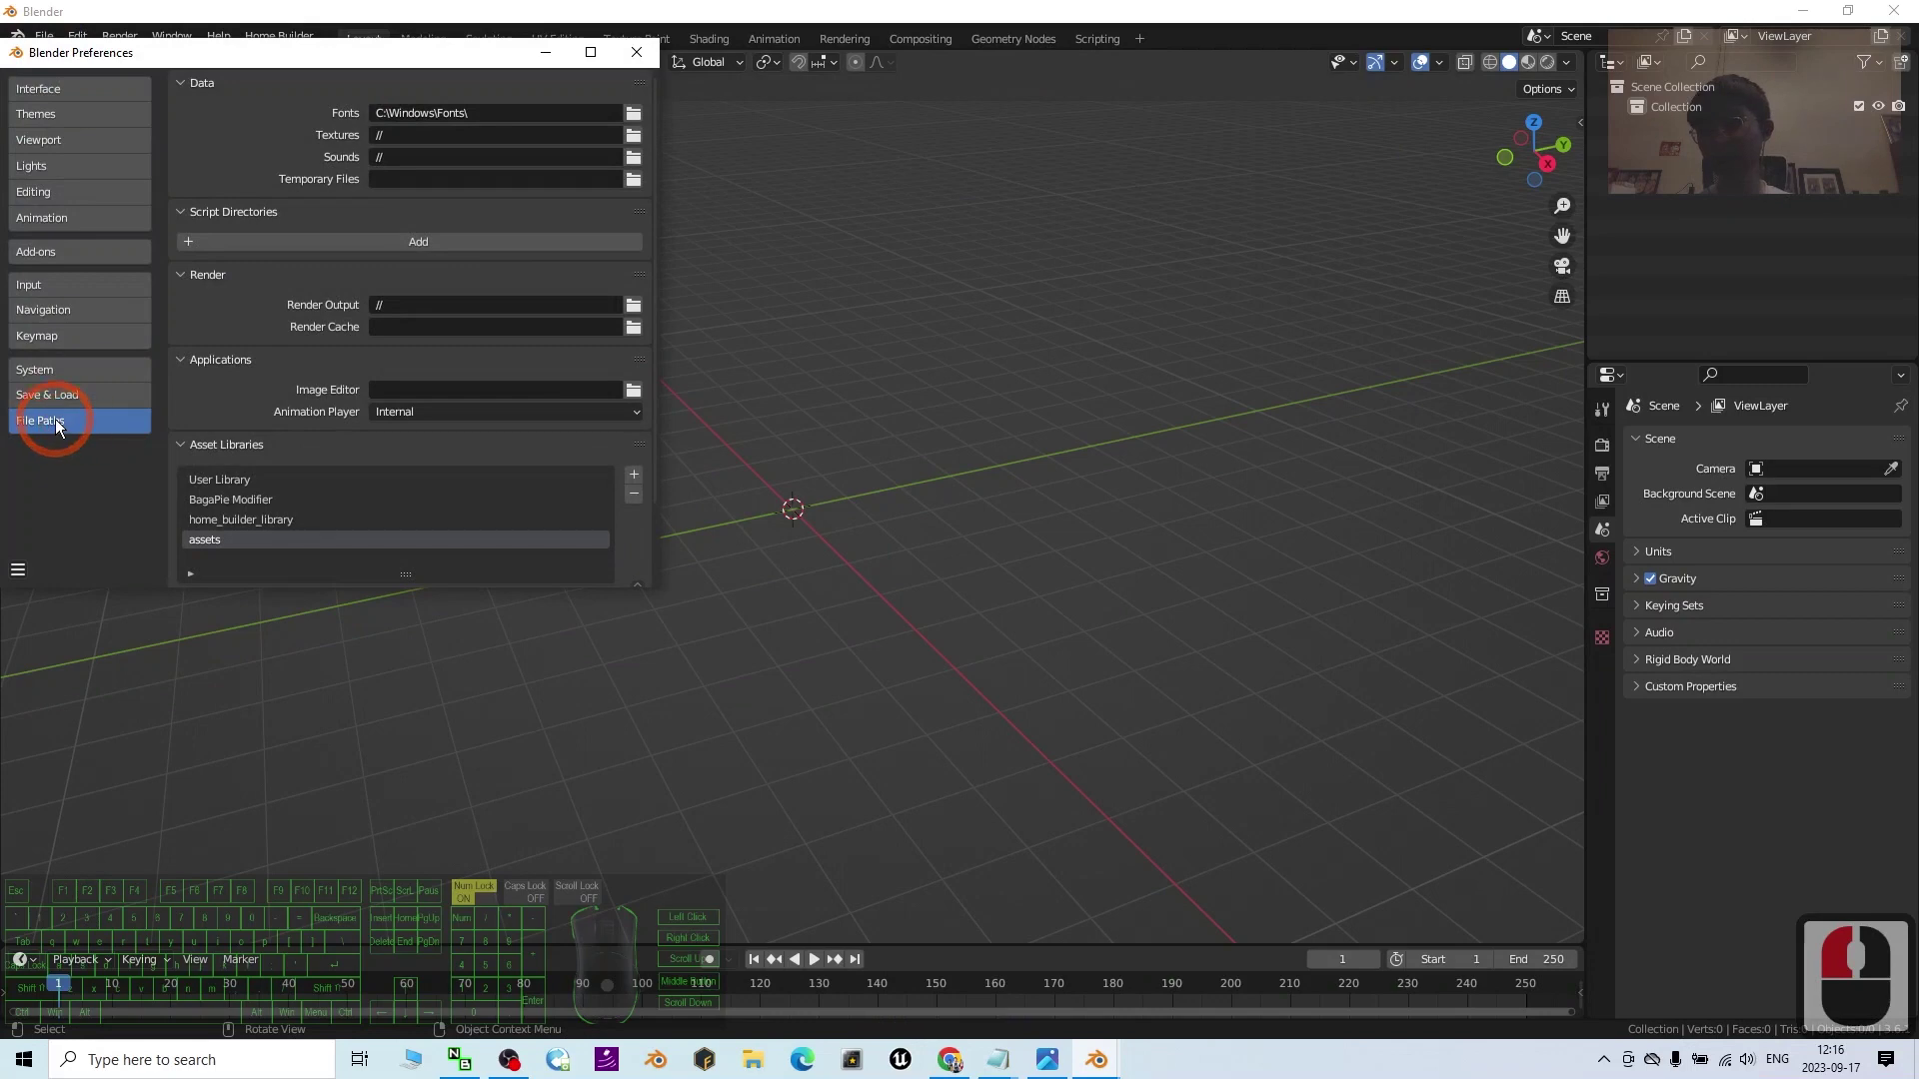
left_click(54, 423)
left_click(49, 421)
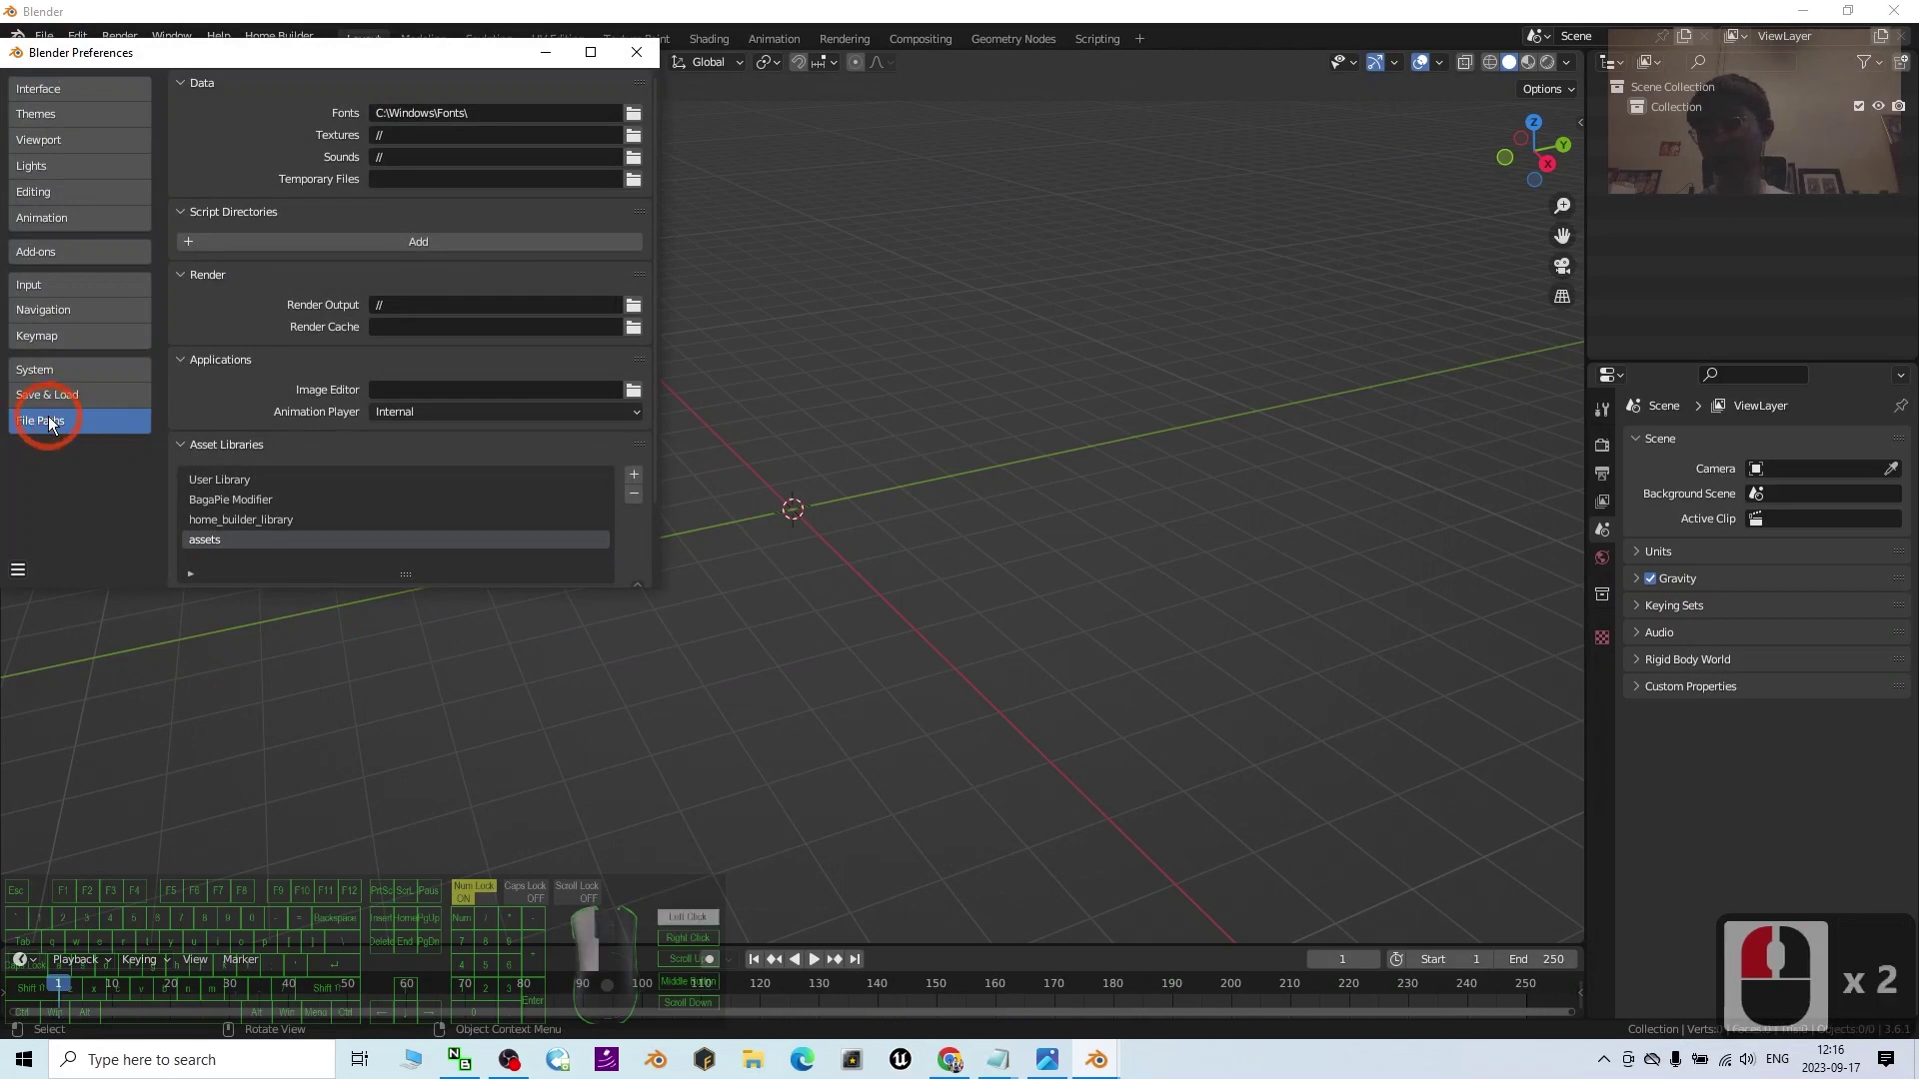
left_click(633, 474)
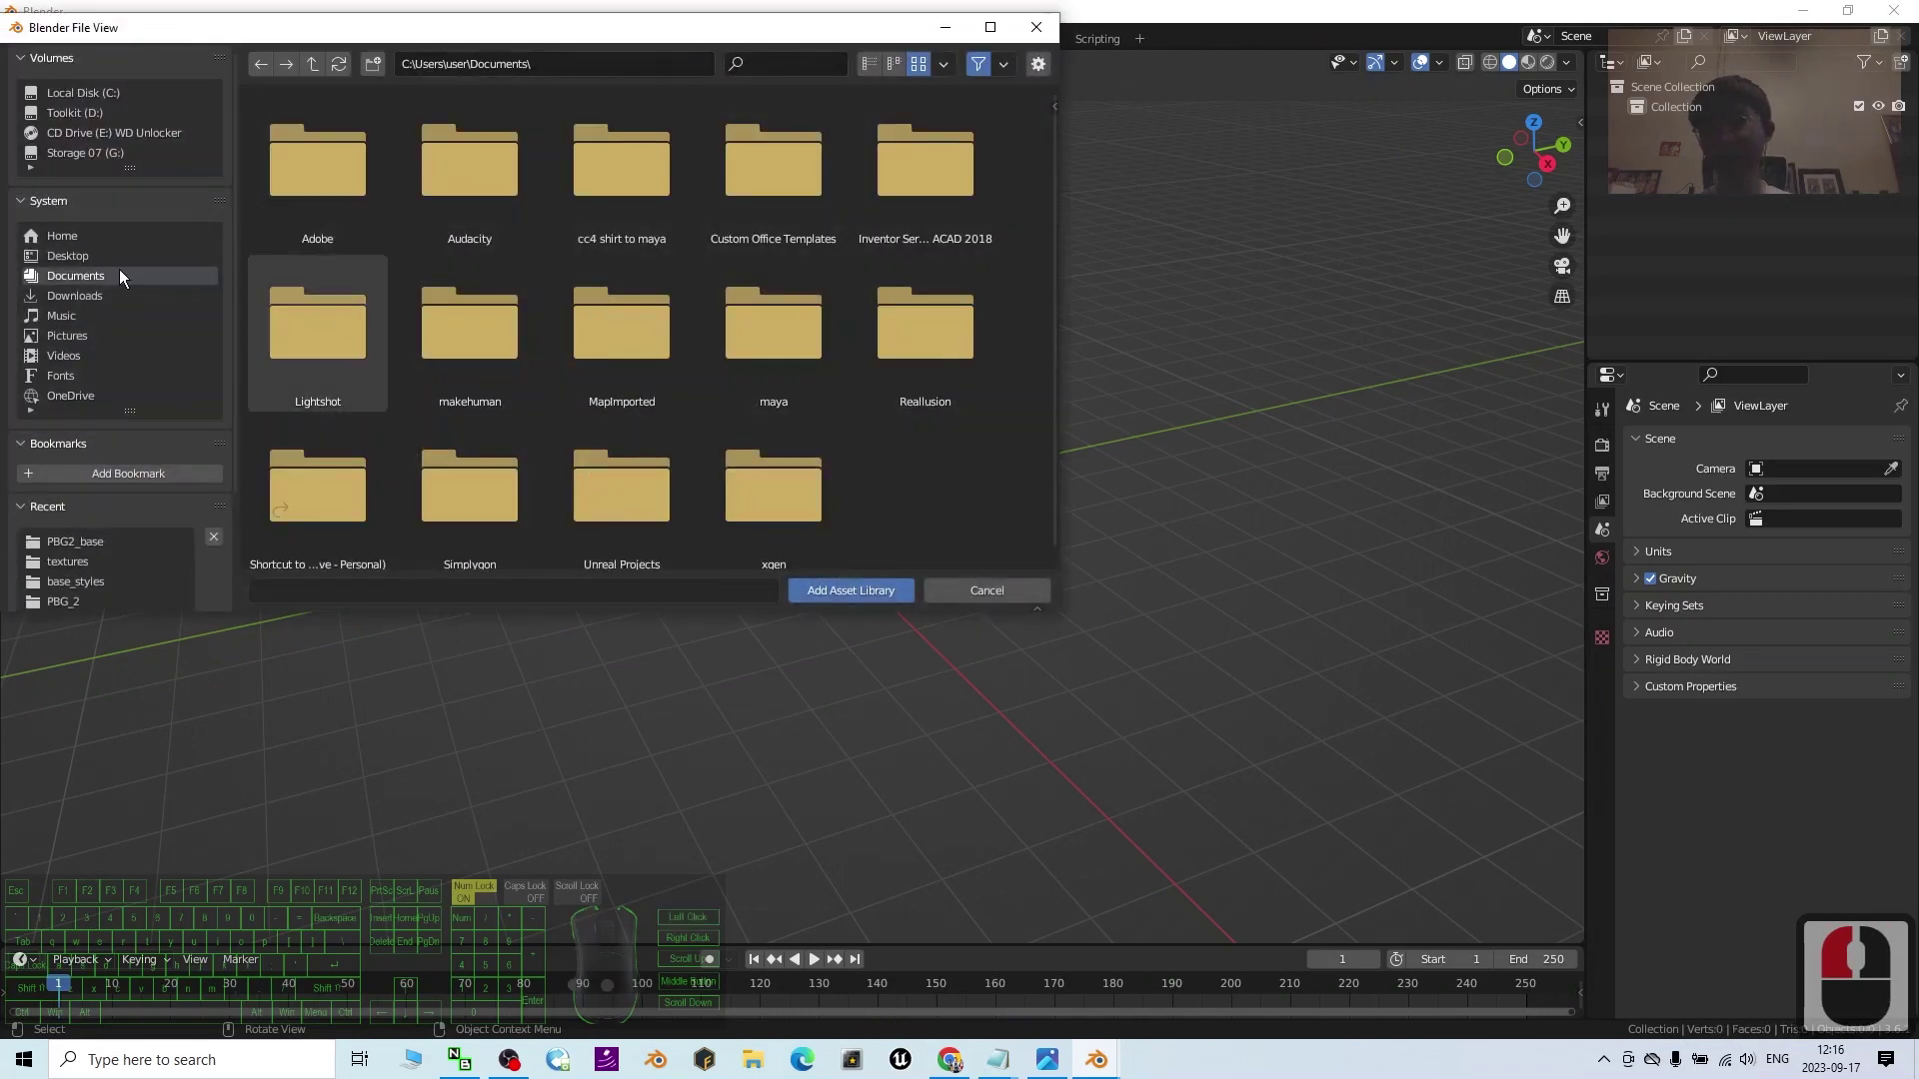
left_click(75, 257)
left_click(333, 162)
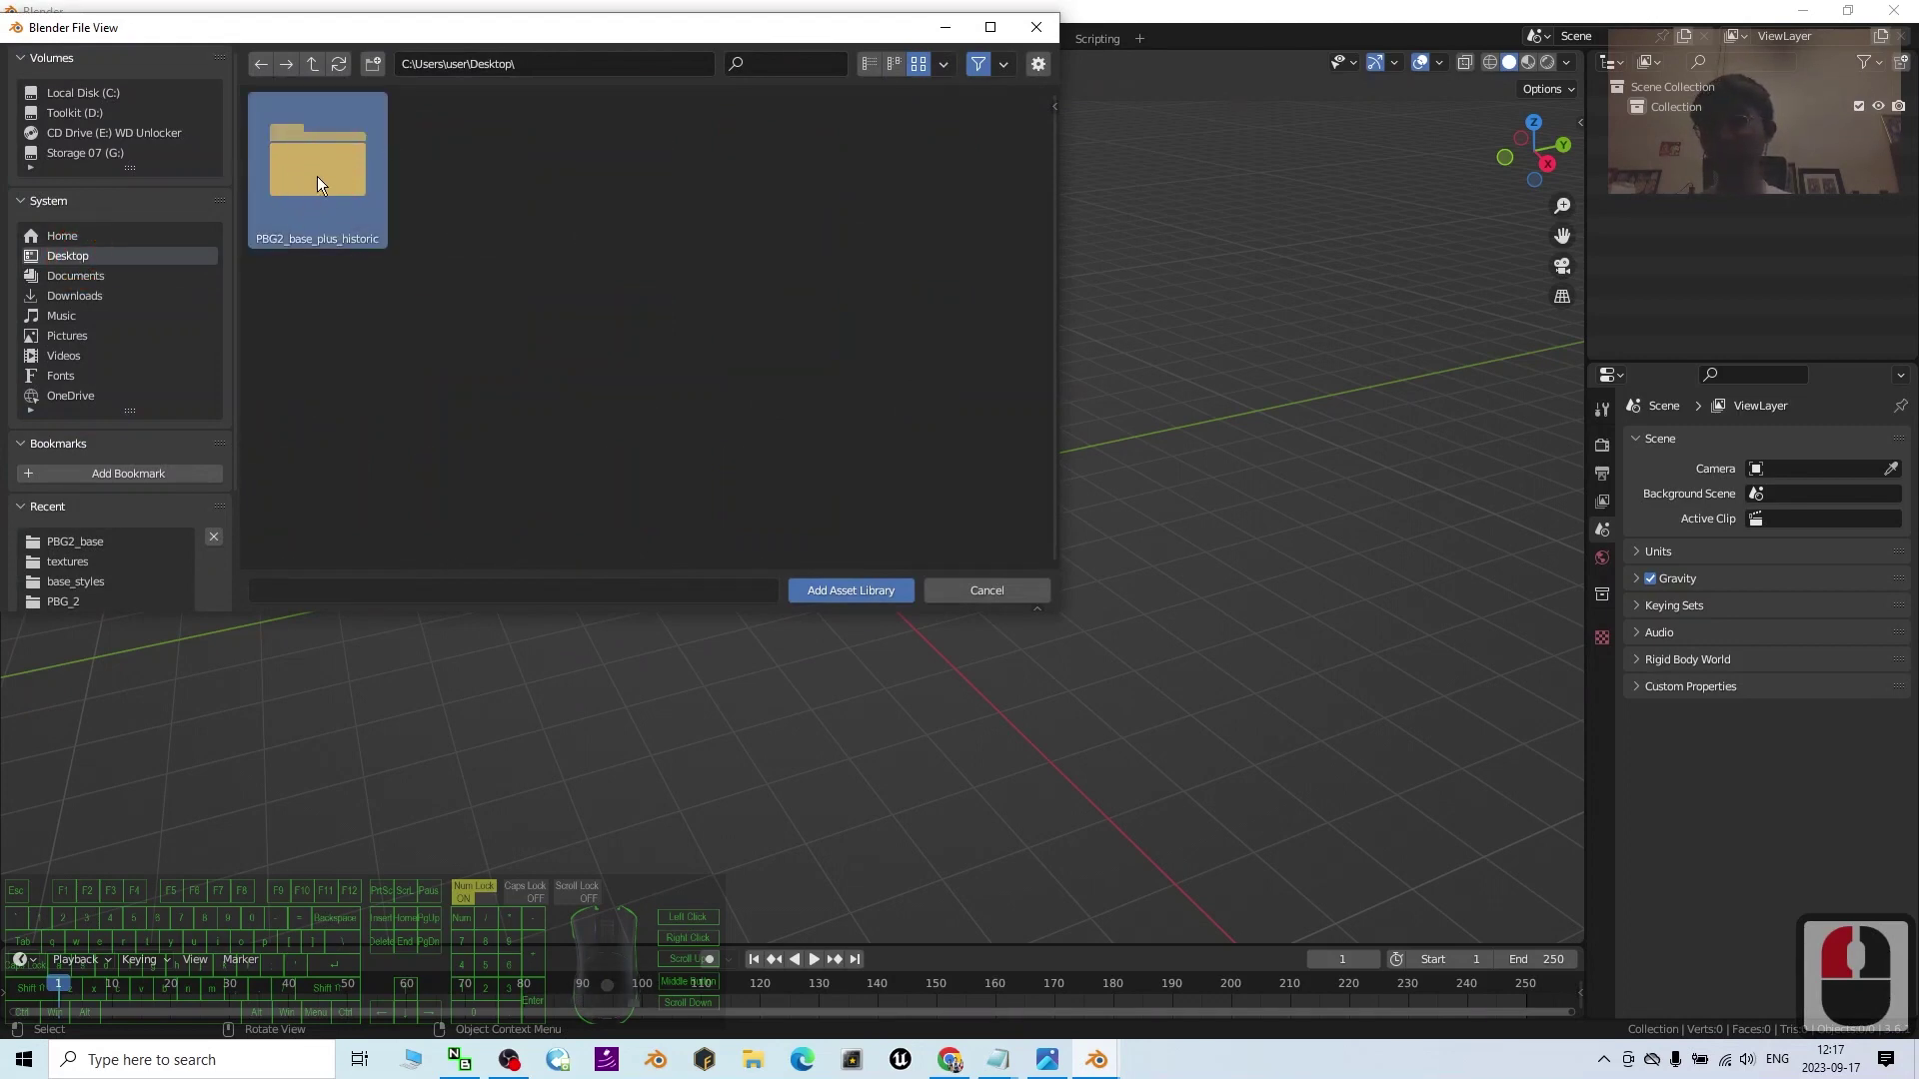
left_click(319, 170)
double_click(326, 165)
left_click(838, 591)
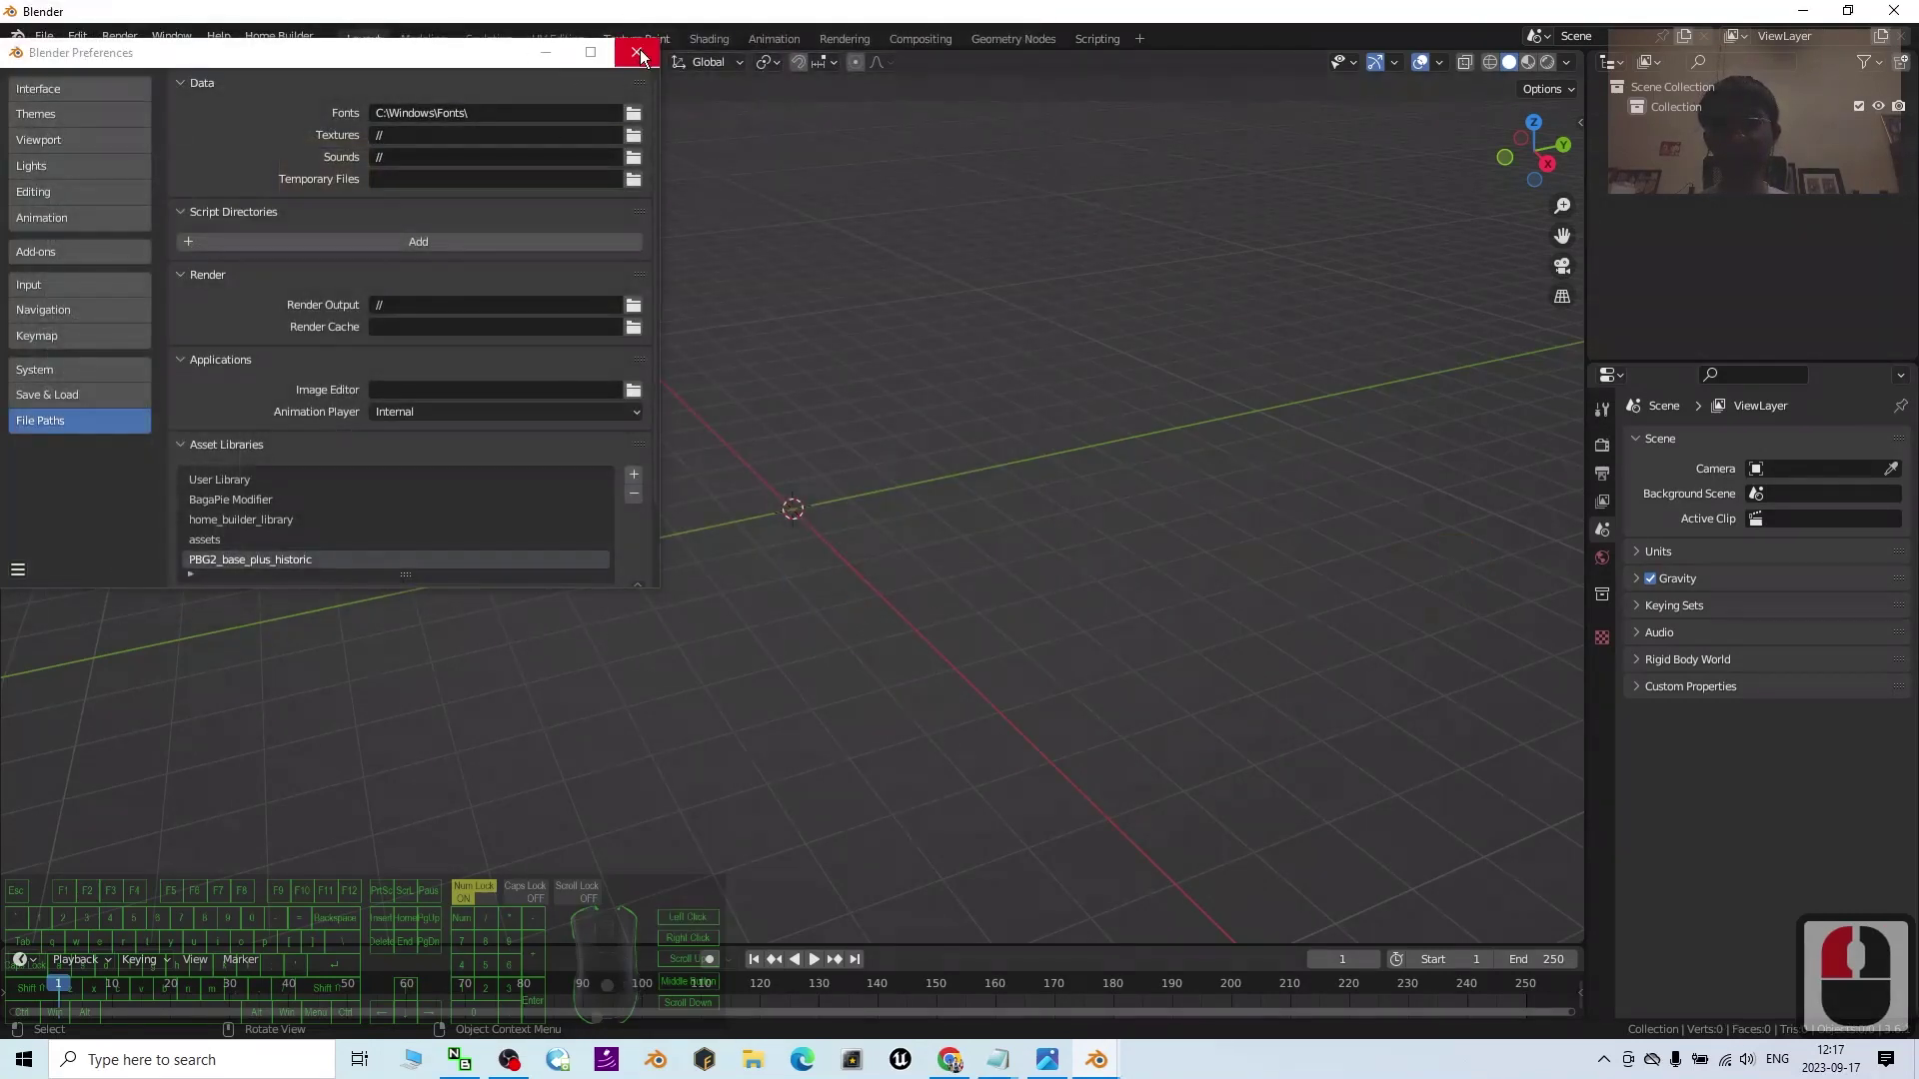
- Close the preferences window and split the 3D viewport side by side, turning the new area into an Asset Browser
left_click(637, 52)
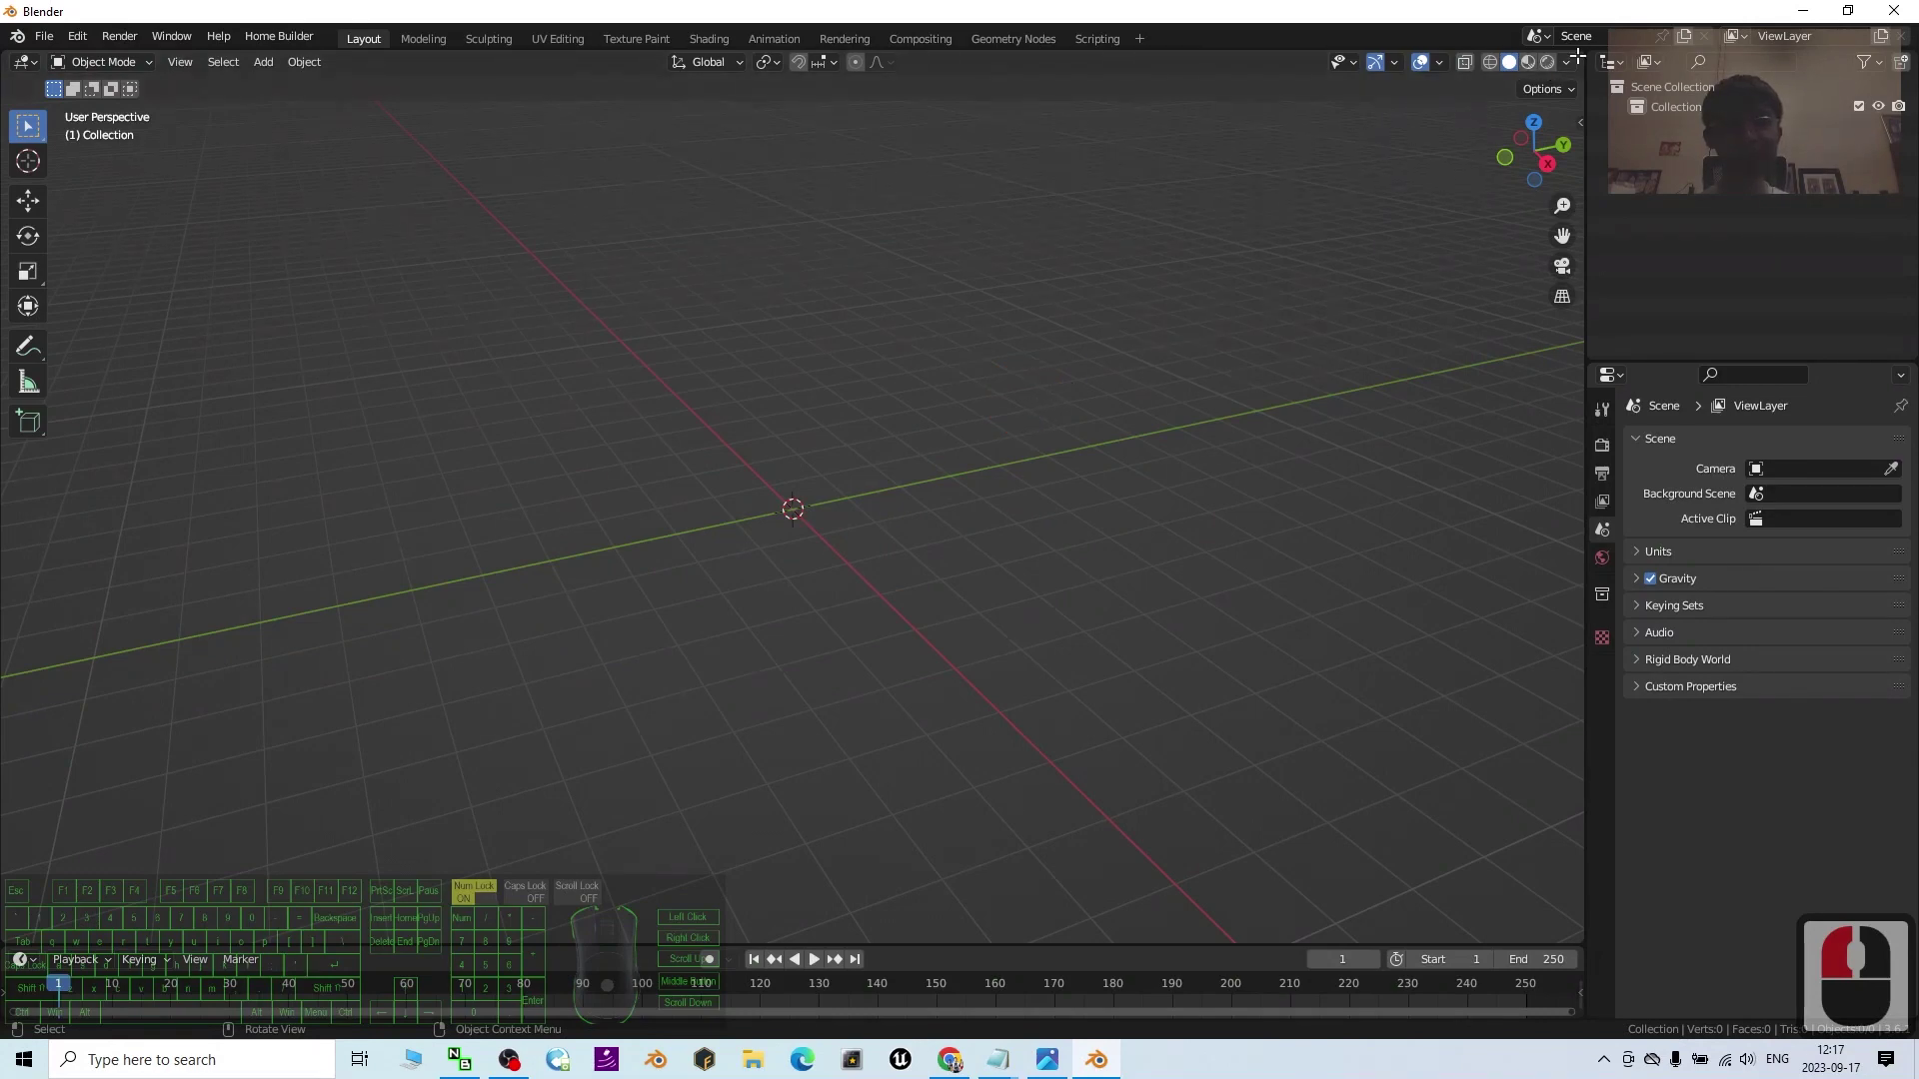
left_click_drag(1578, 55, 1072, 62)
left_click(1098, 62)
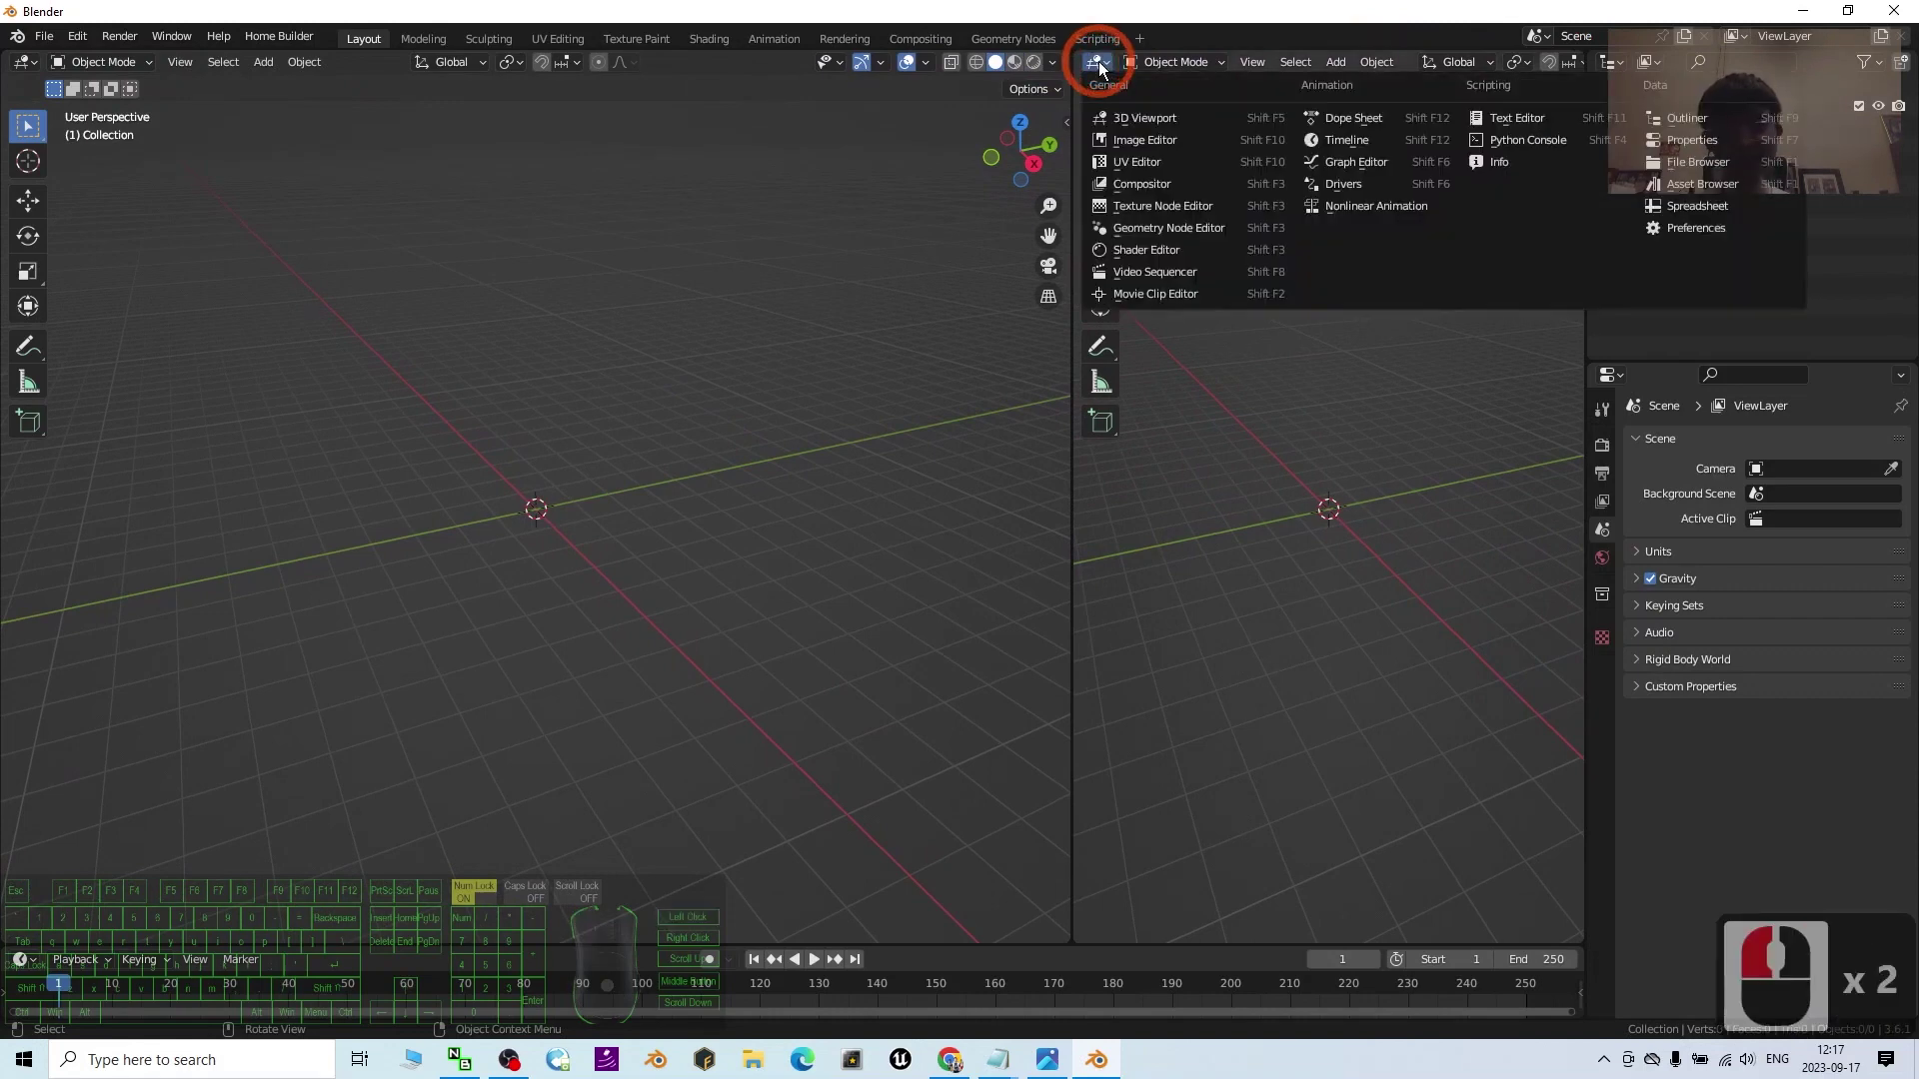
left_click(1694, 184)
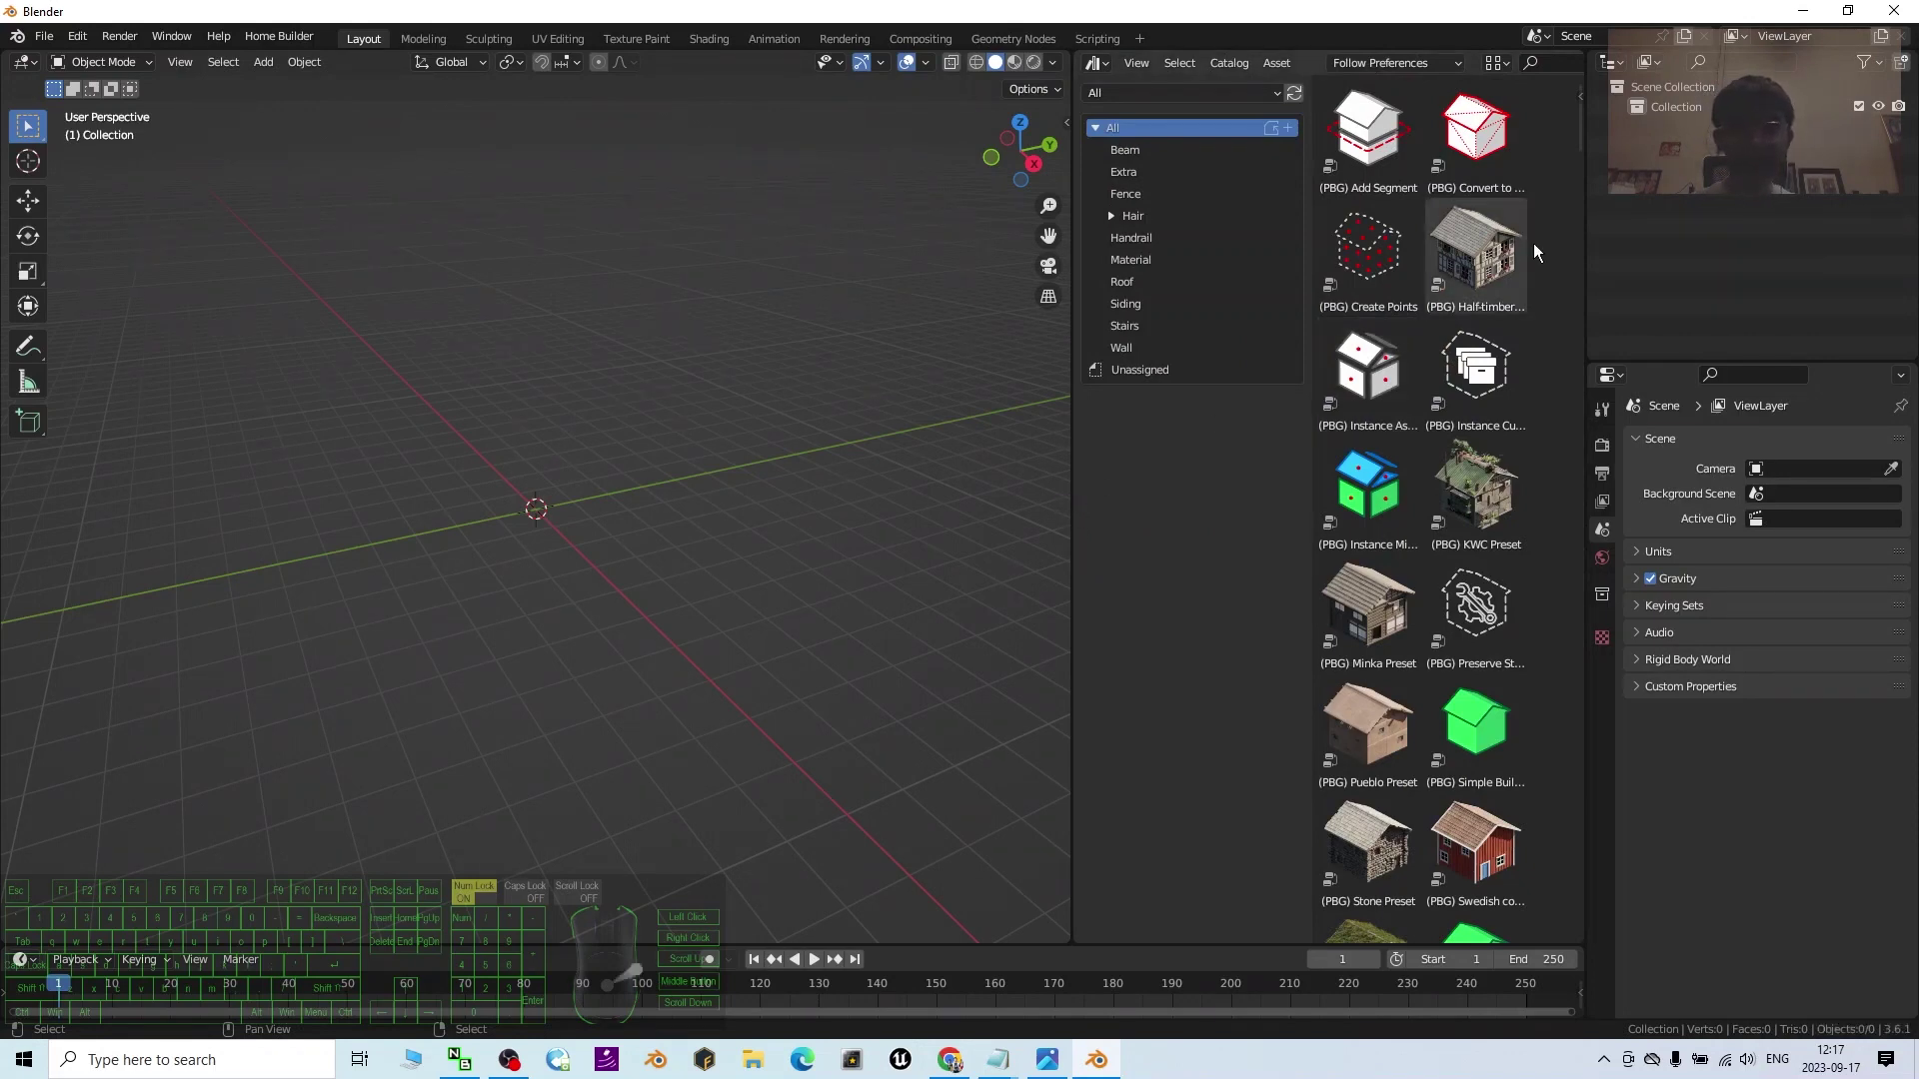
- Examine the (PBG) building presets in the asset browser, such as Half-timbered, Minka, Timber and Viking
left_click(1452, 230)
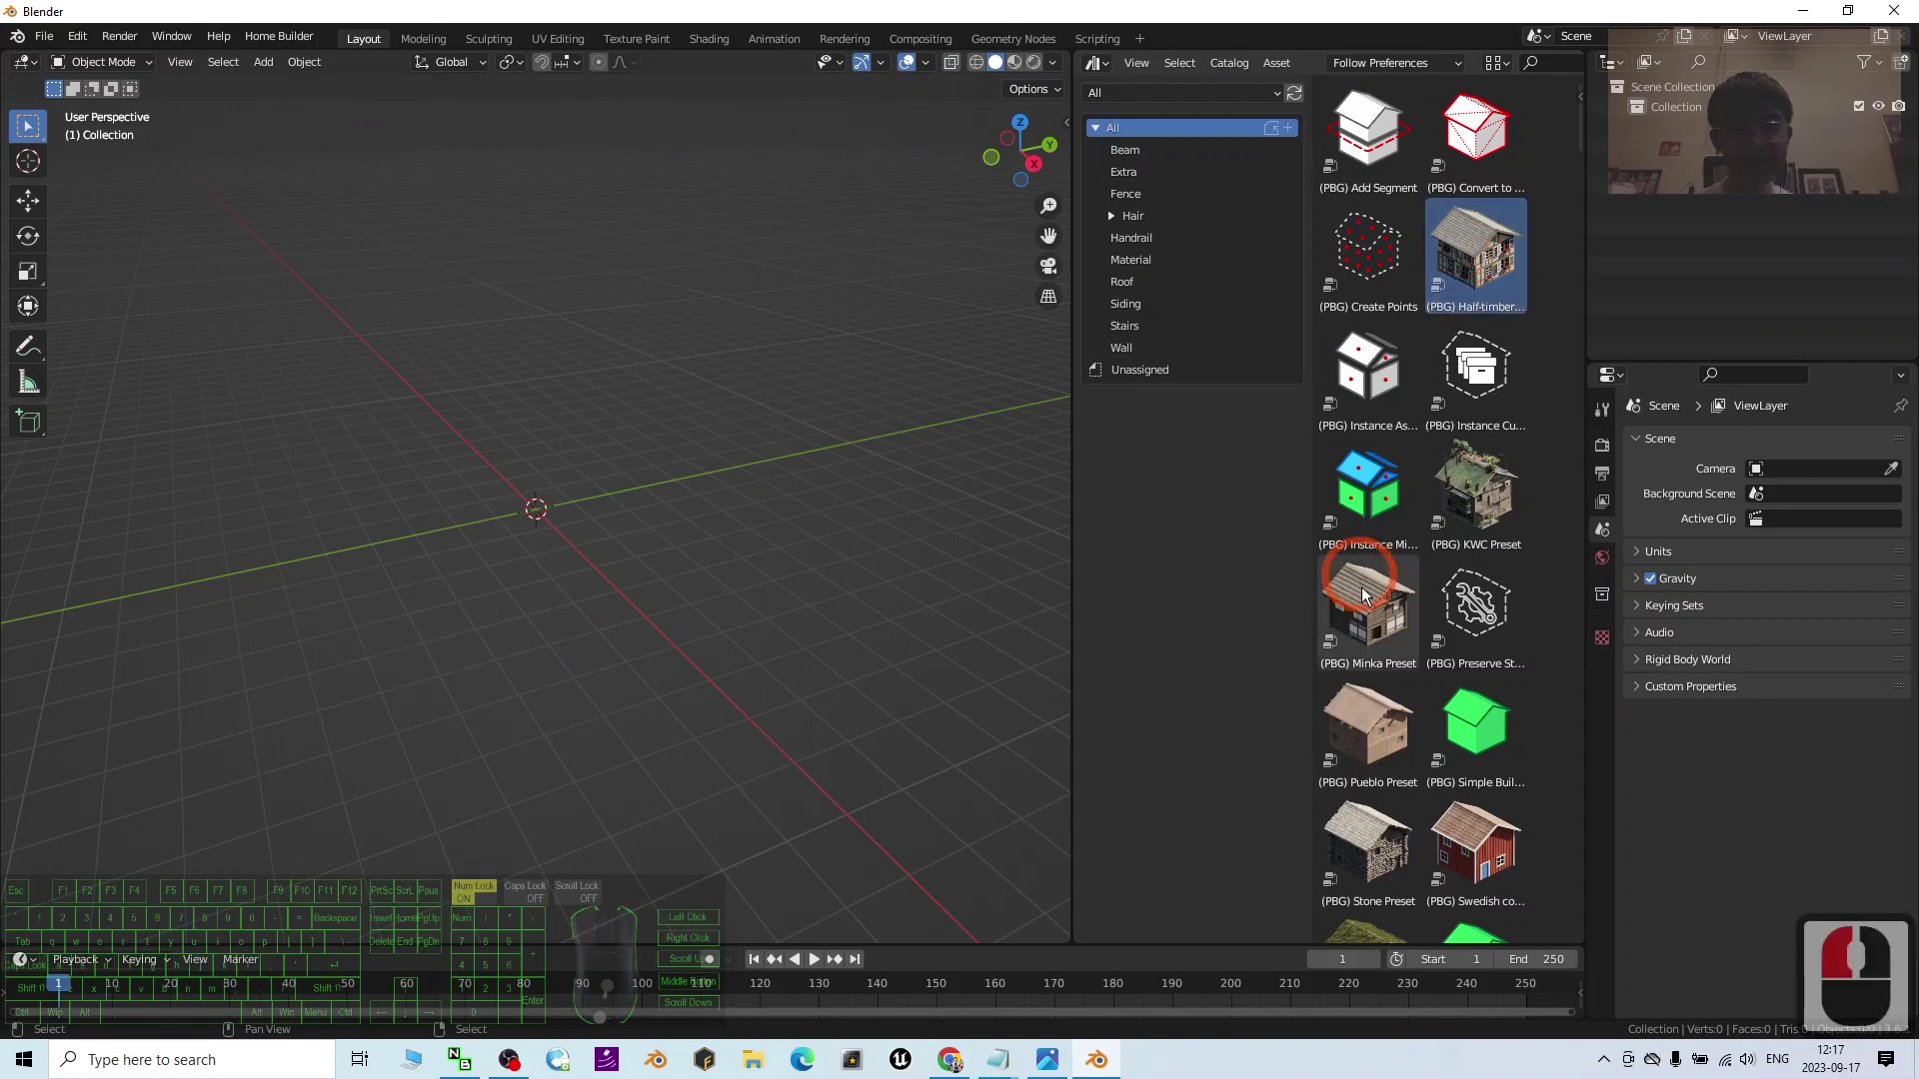
scroll(1397, 720, "down", 3)
scroll(1397, 719, "down", 2)
left_click(1367, 880)
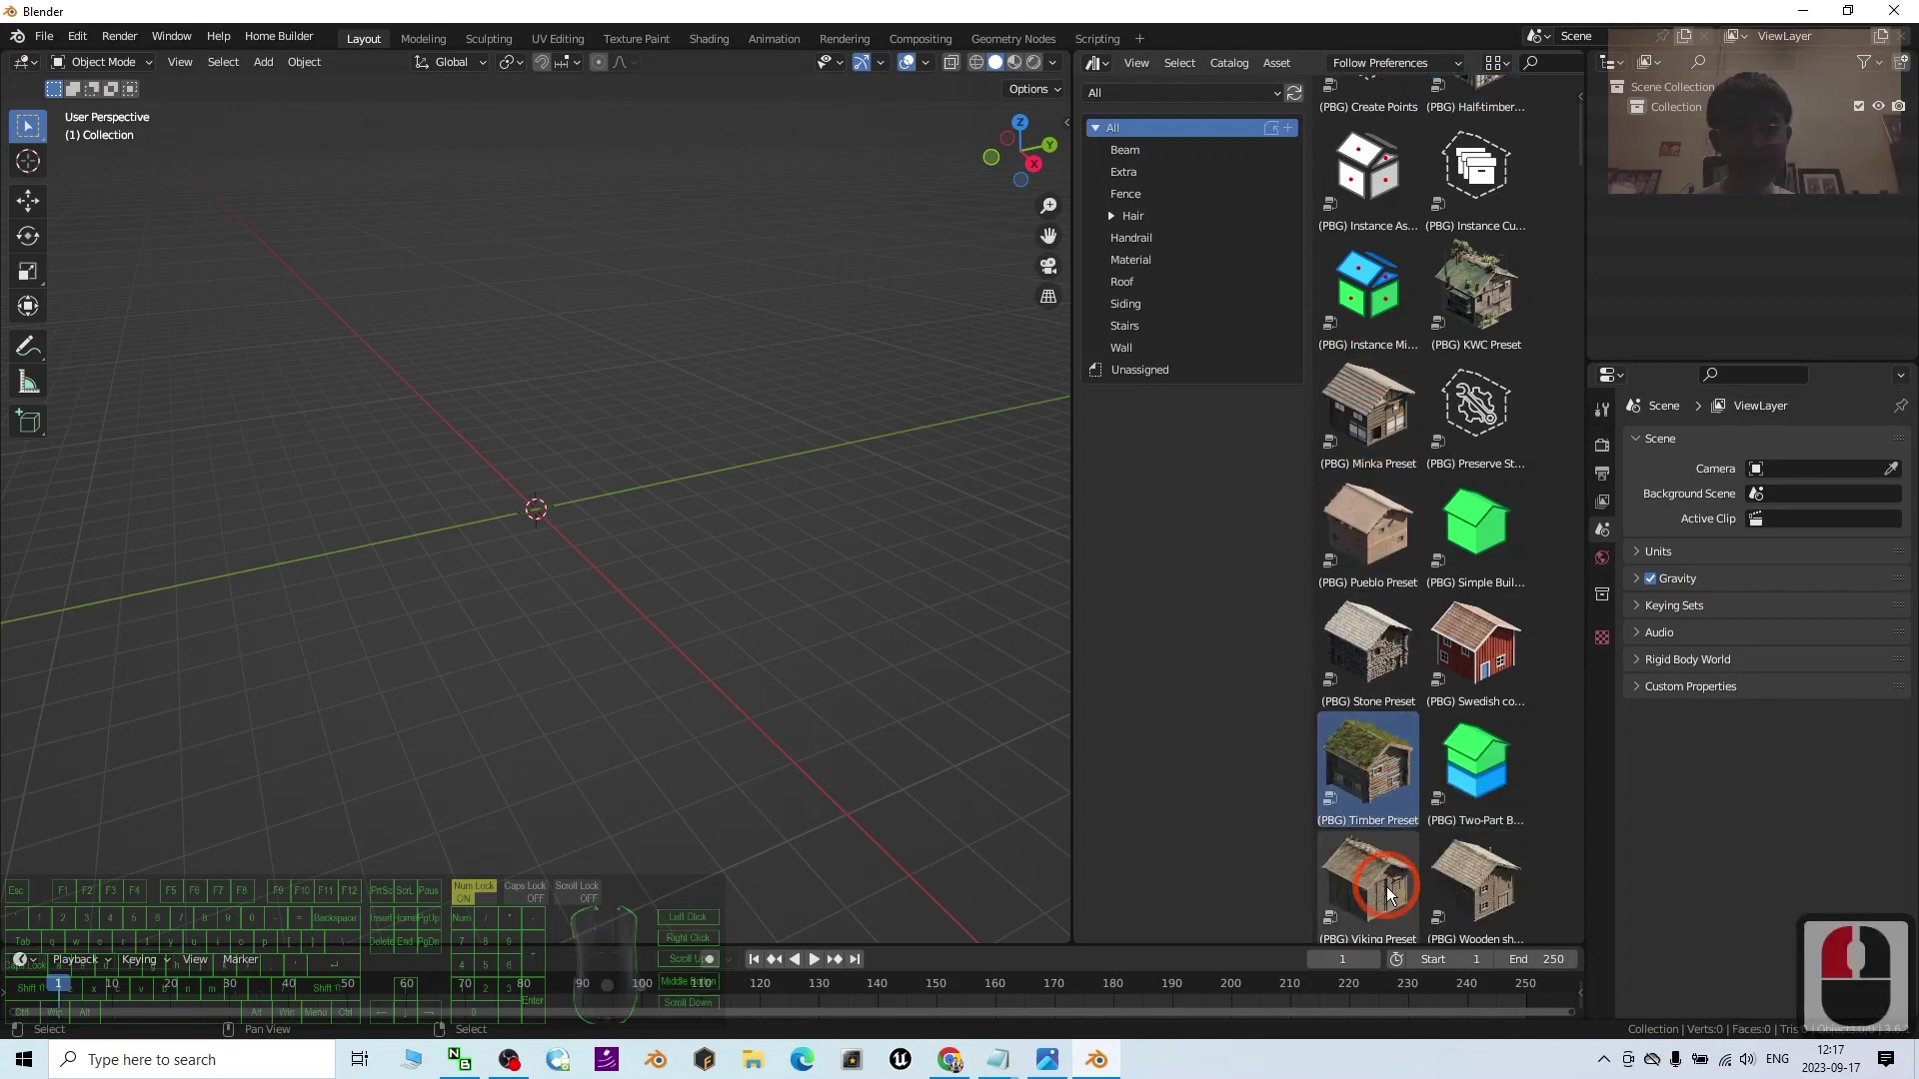
scroll(1368, 880, "down", 3)
left_click(1361, 768)
left_click_drag(1365, 640, 499, 506)
scroll(499, 506, "up", 7)
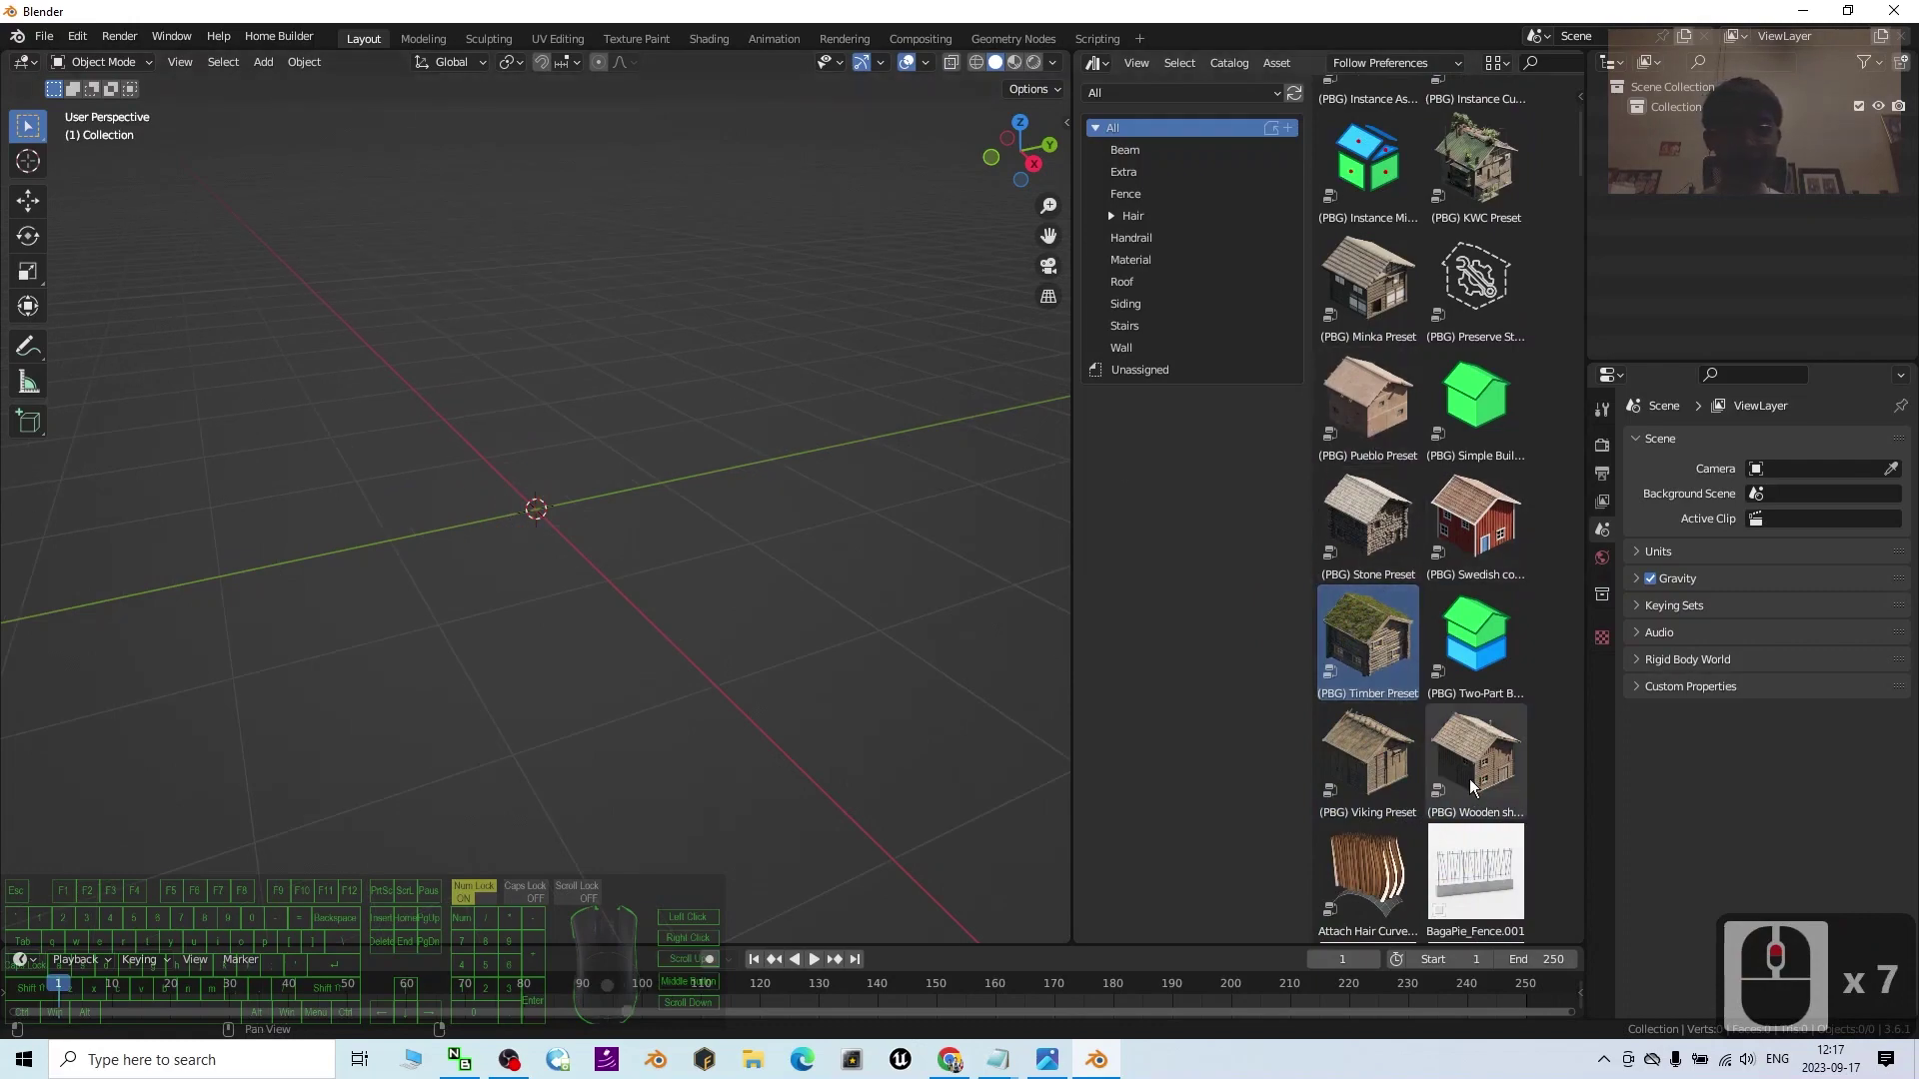
scroll(1464, 699, "up", 10)
scroll(1465, 699, "down", 12)
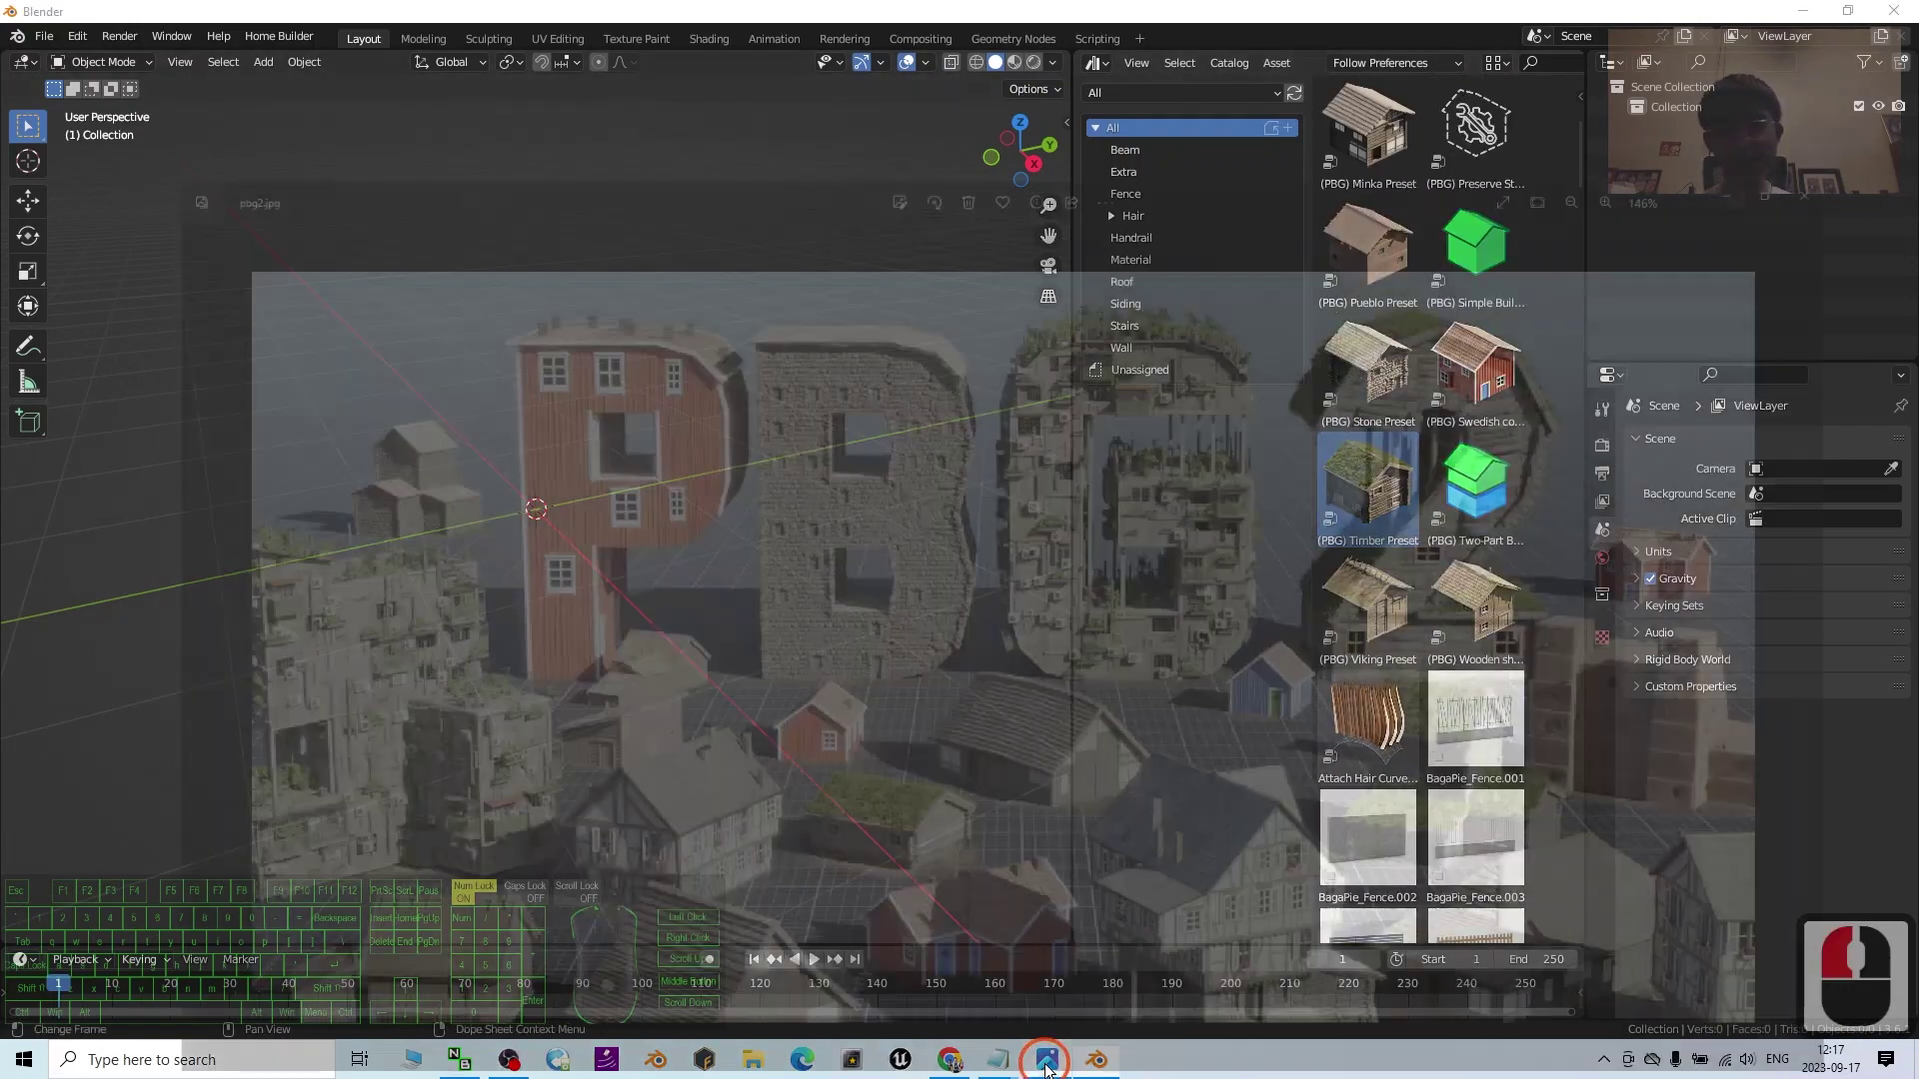
- Switch to the image viewer and look through the images from pbg2.jpg back to cover (2010).jpg
left_click(1171, 525)
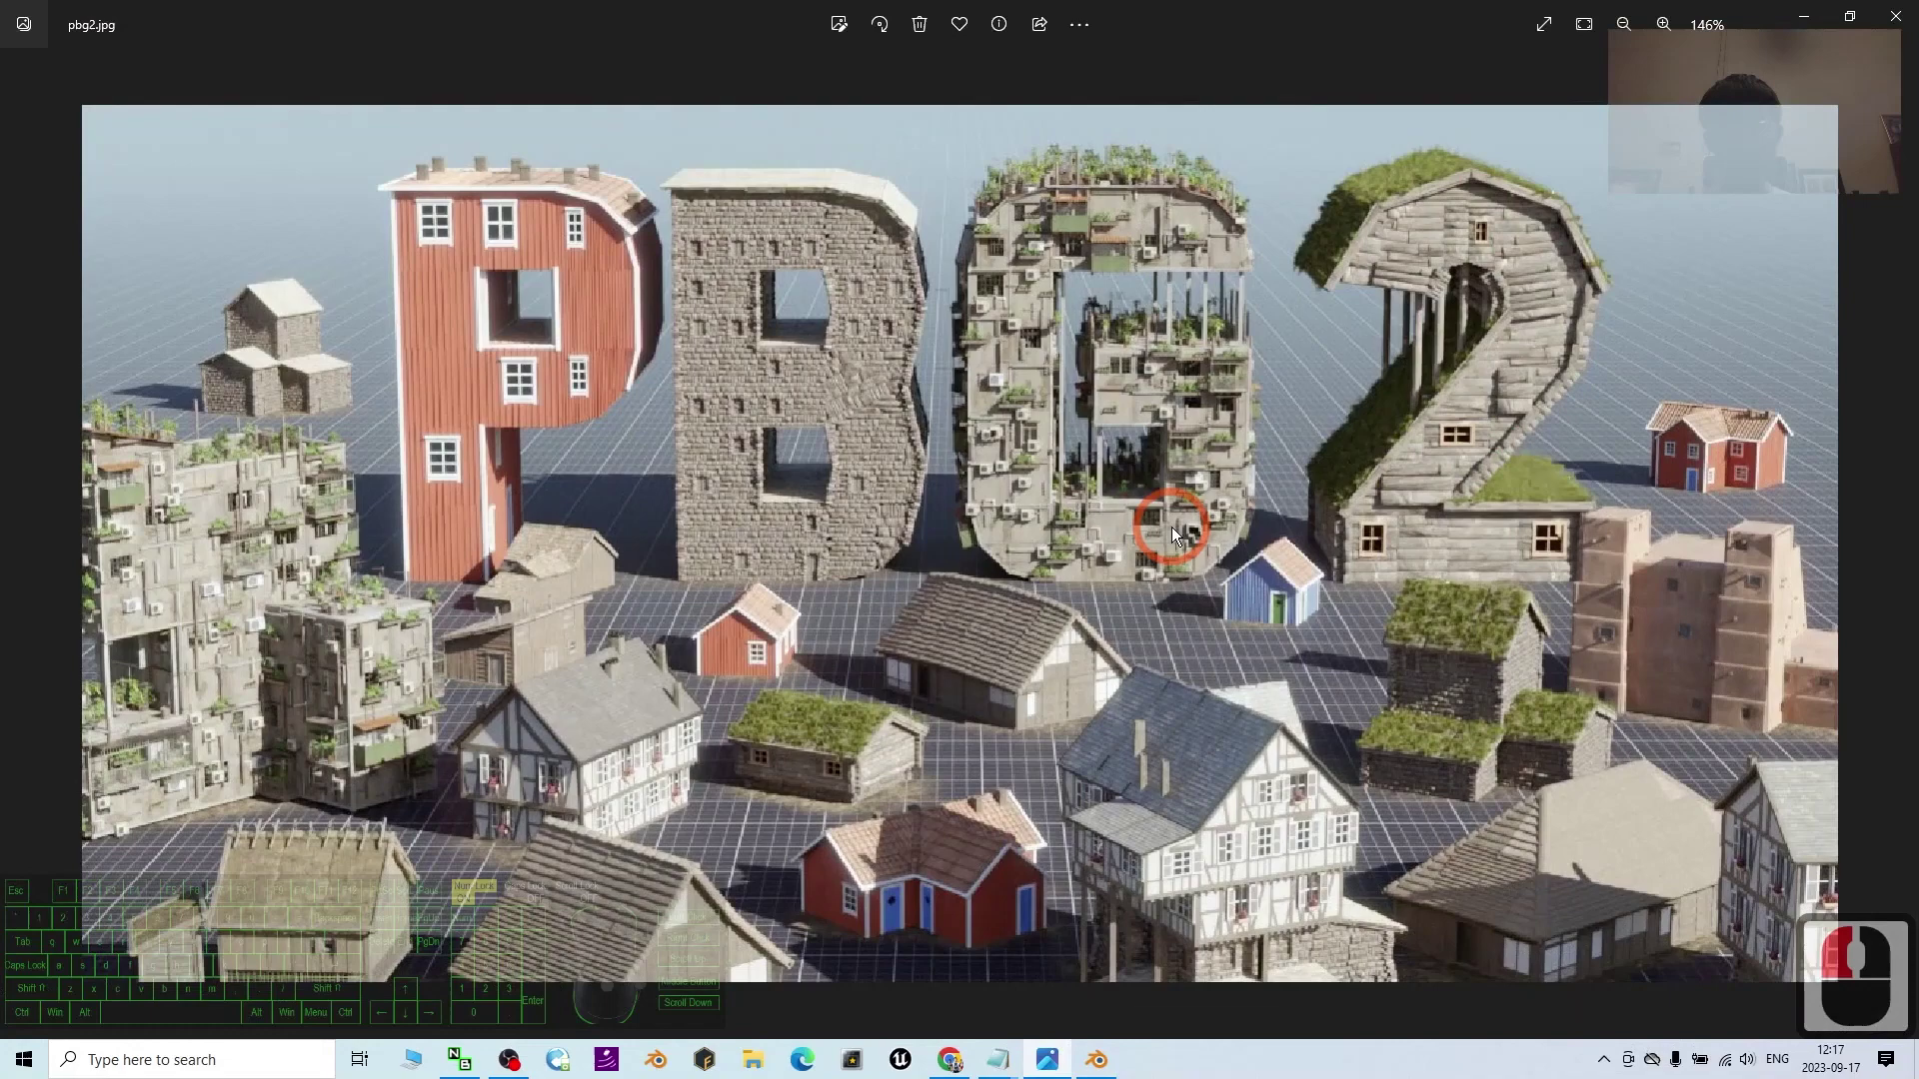
key("Left")
key("Left")
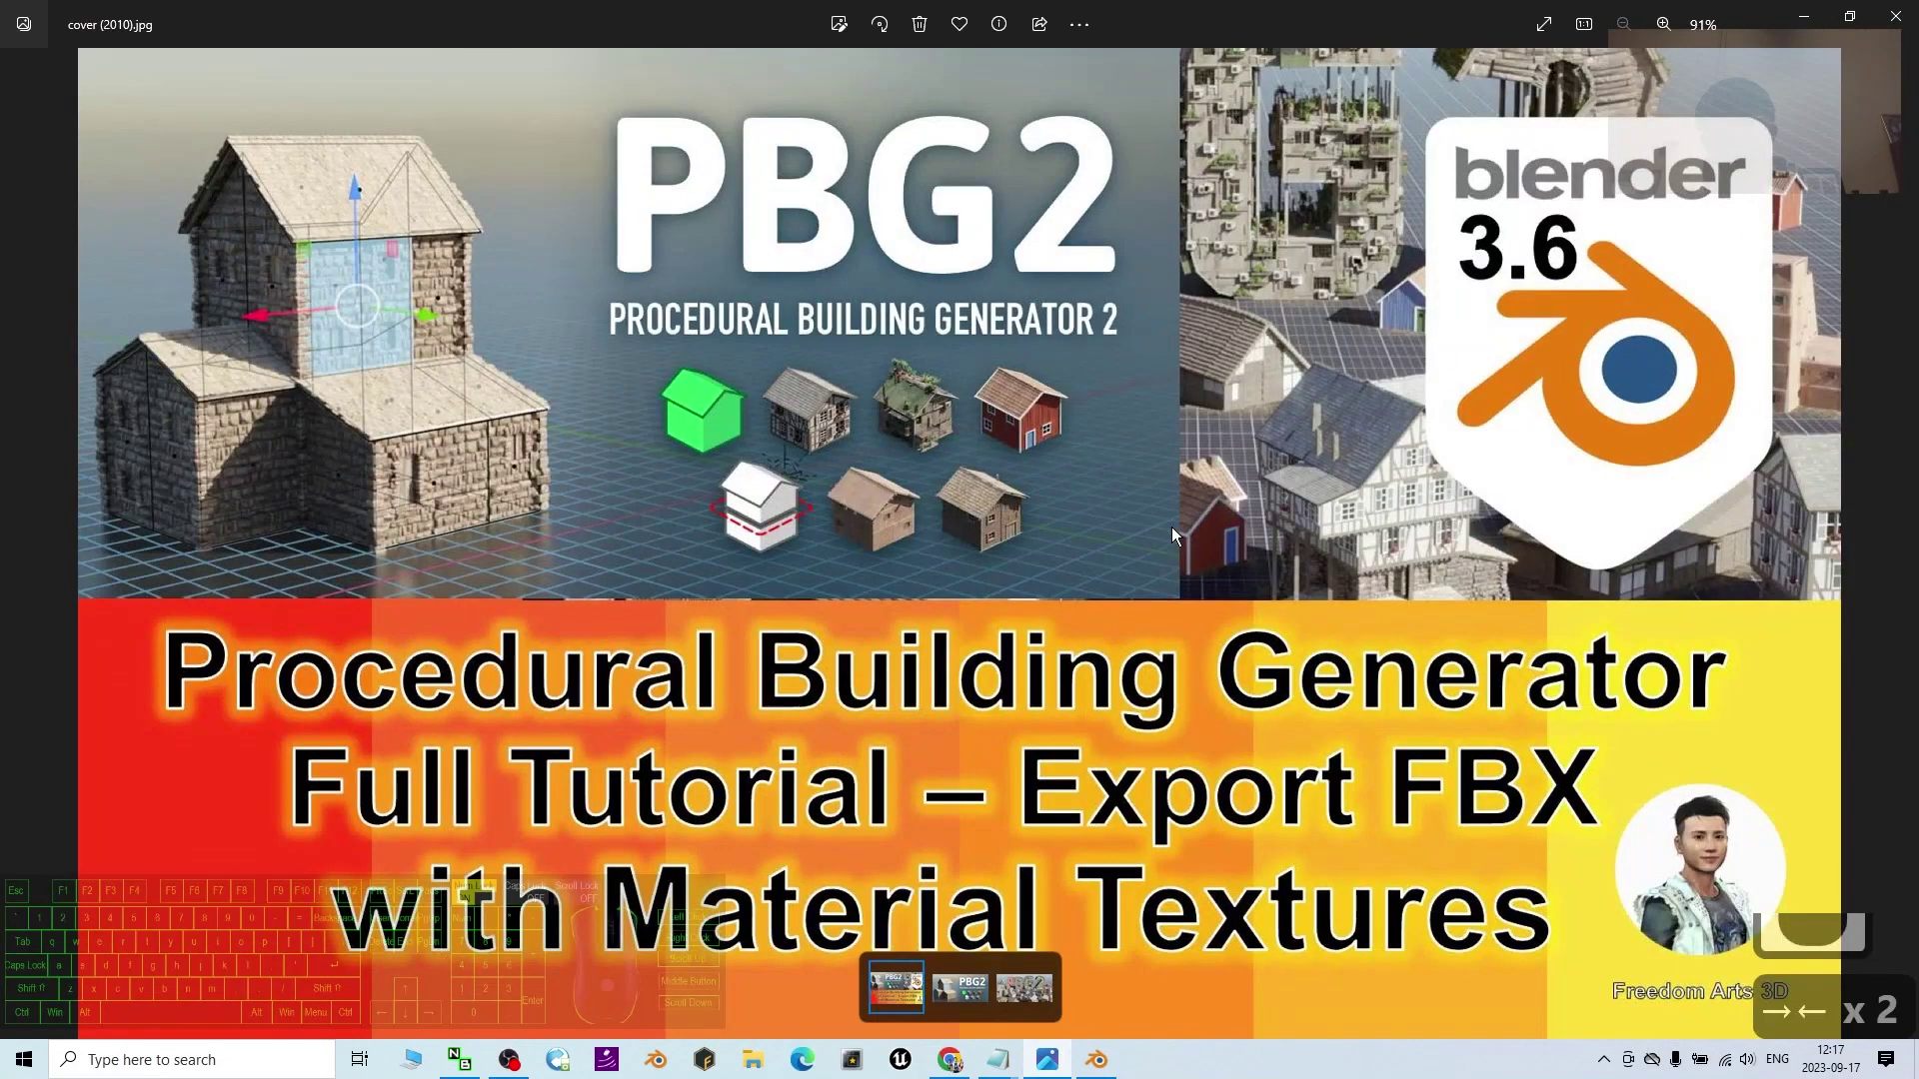
left_click_drag(944, 763, 840, 885)
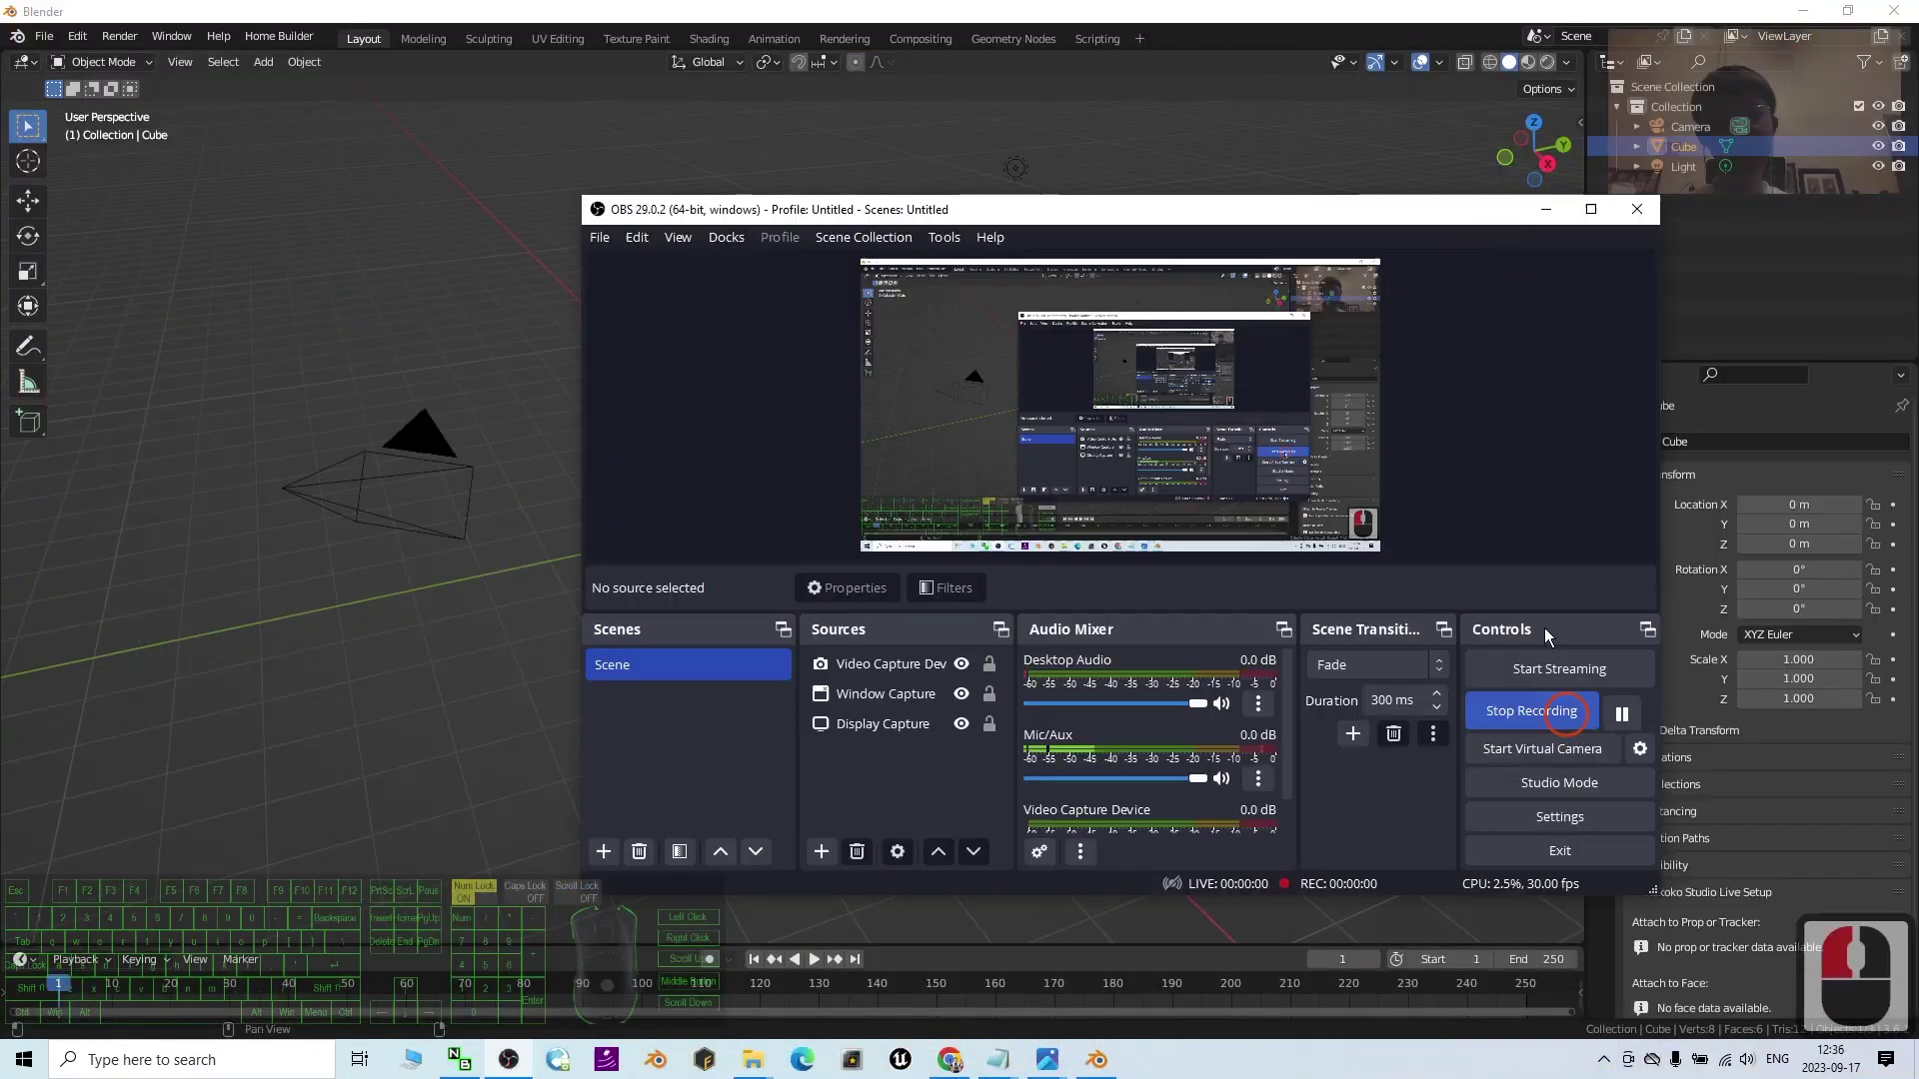
- Dismiss the Blender splash screen and delete the default camera, cube and light from the scene
left_click(1537, 196)
left_click(1541, 206)
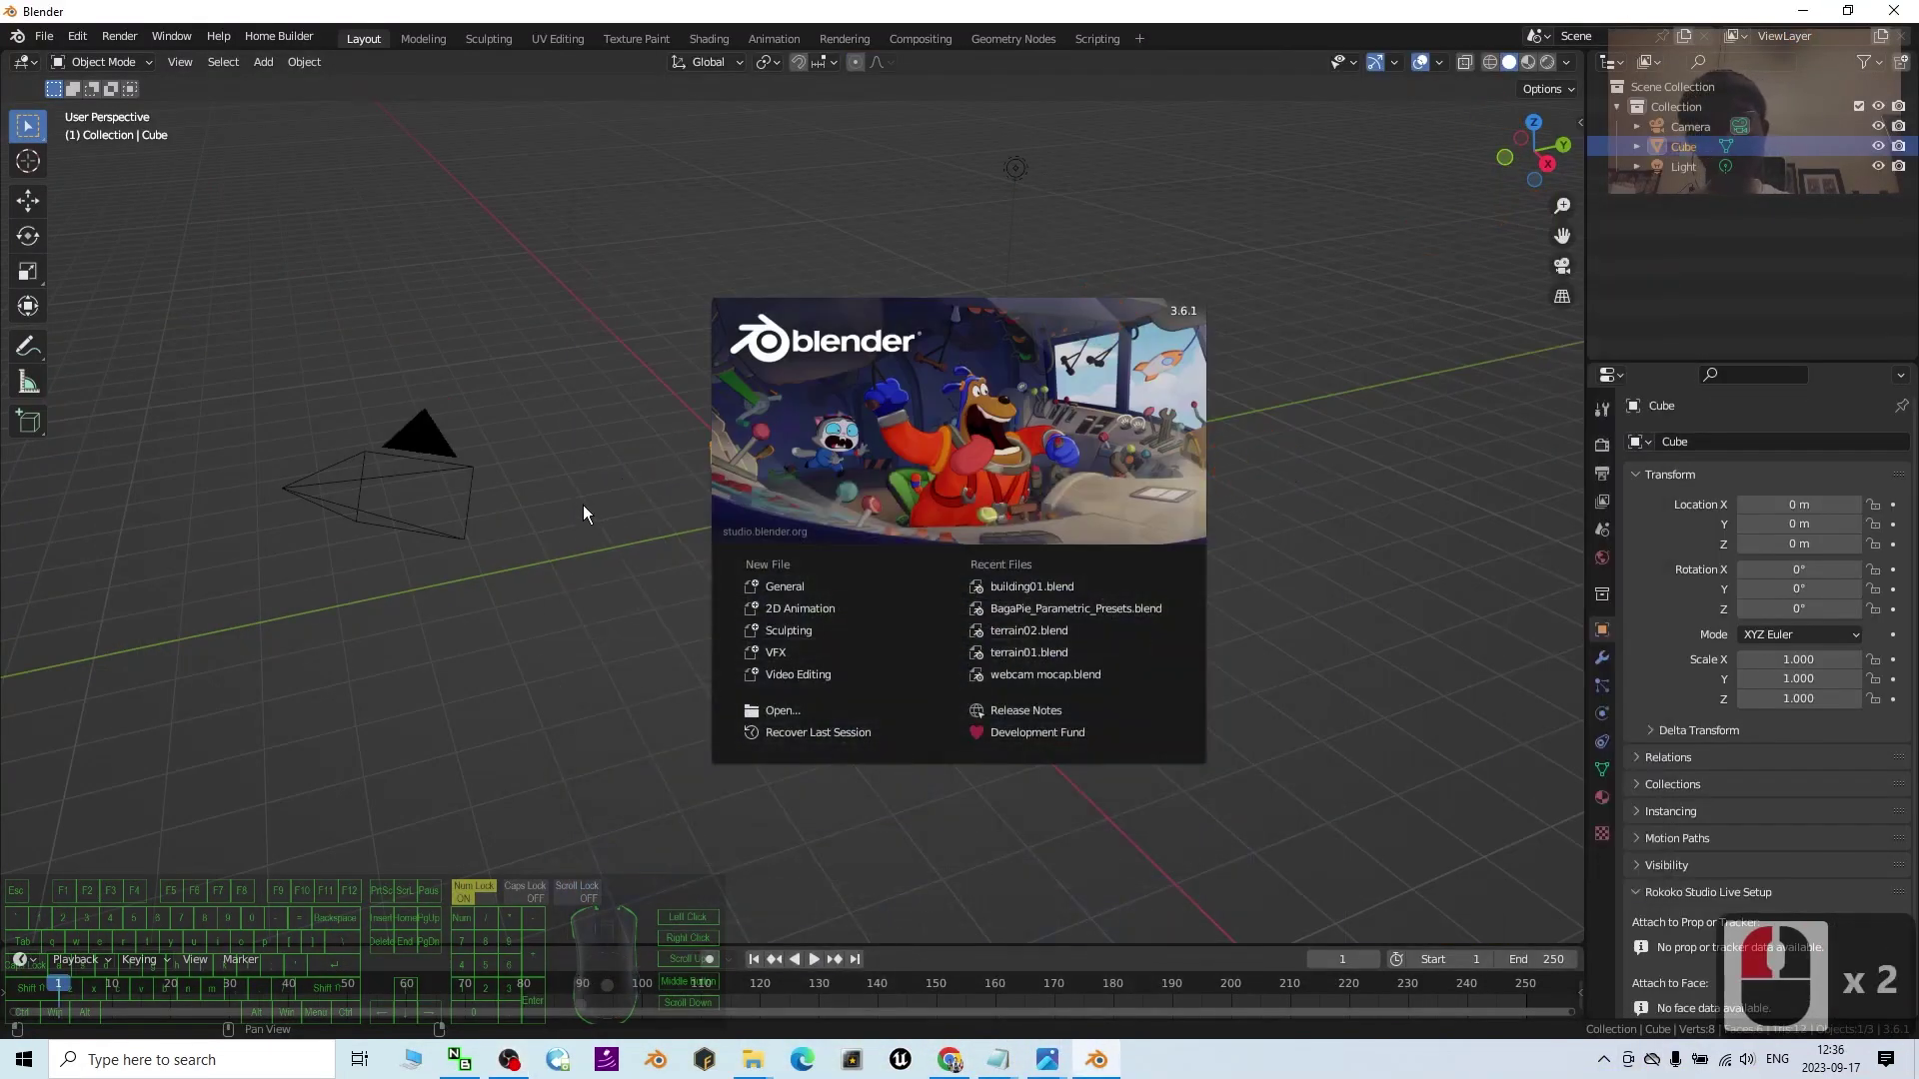
left_click(608, 407)
left_click(899, 545)
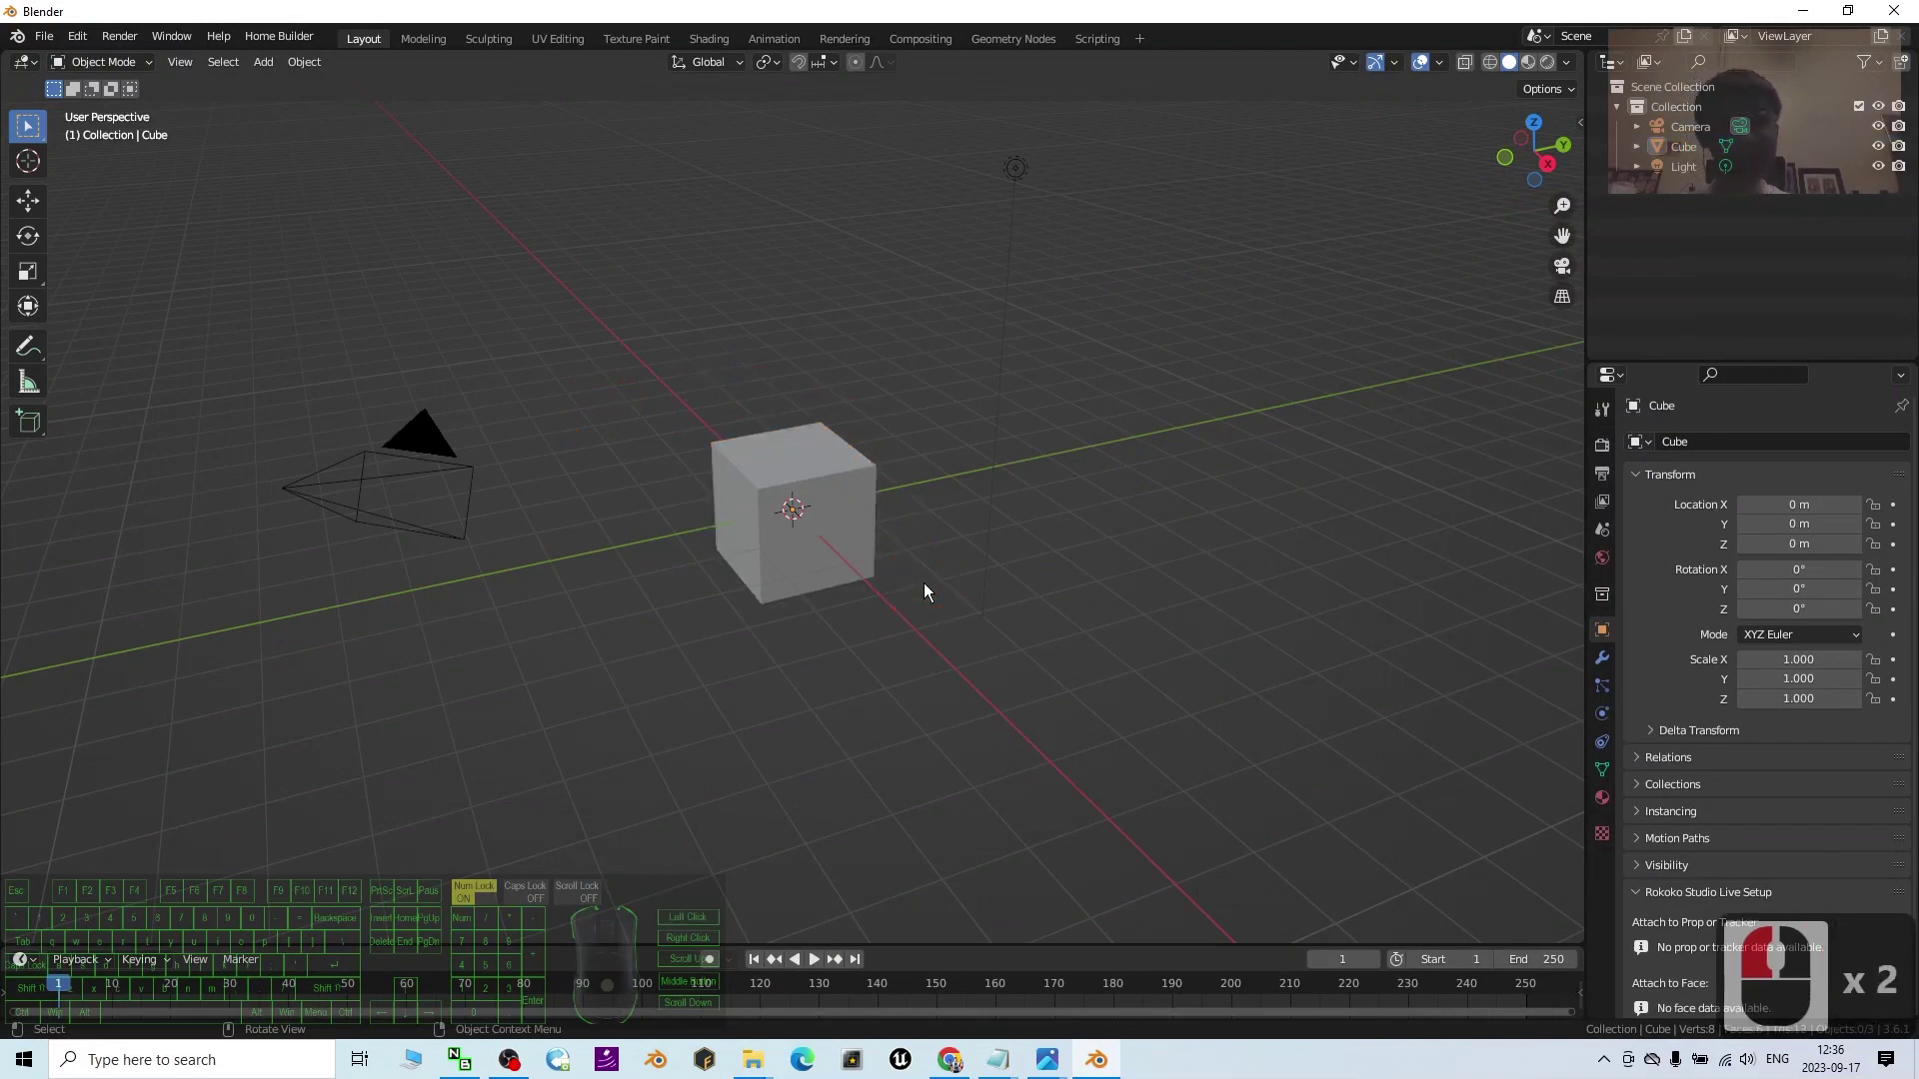
left_click(655, 362)
left_click(651, 352)
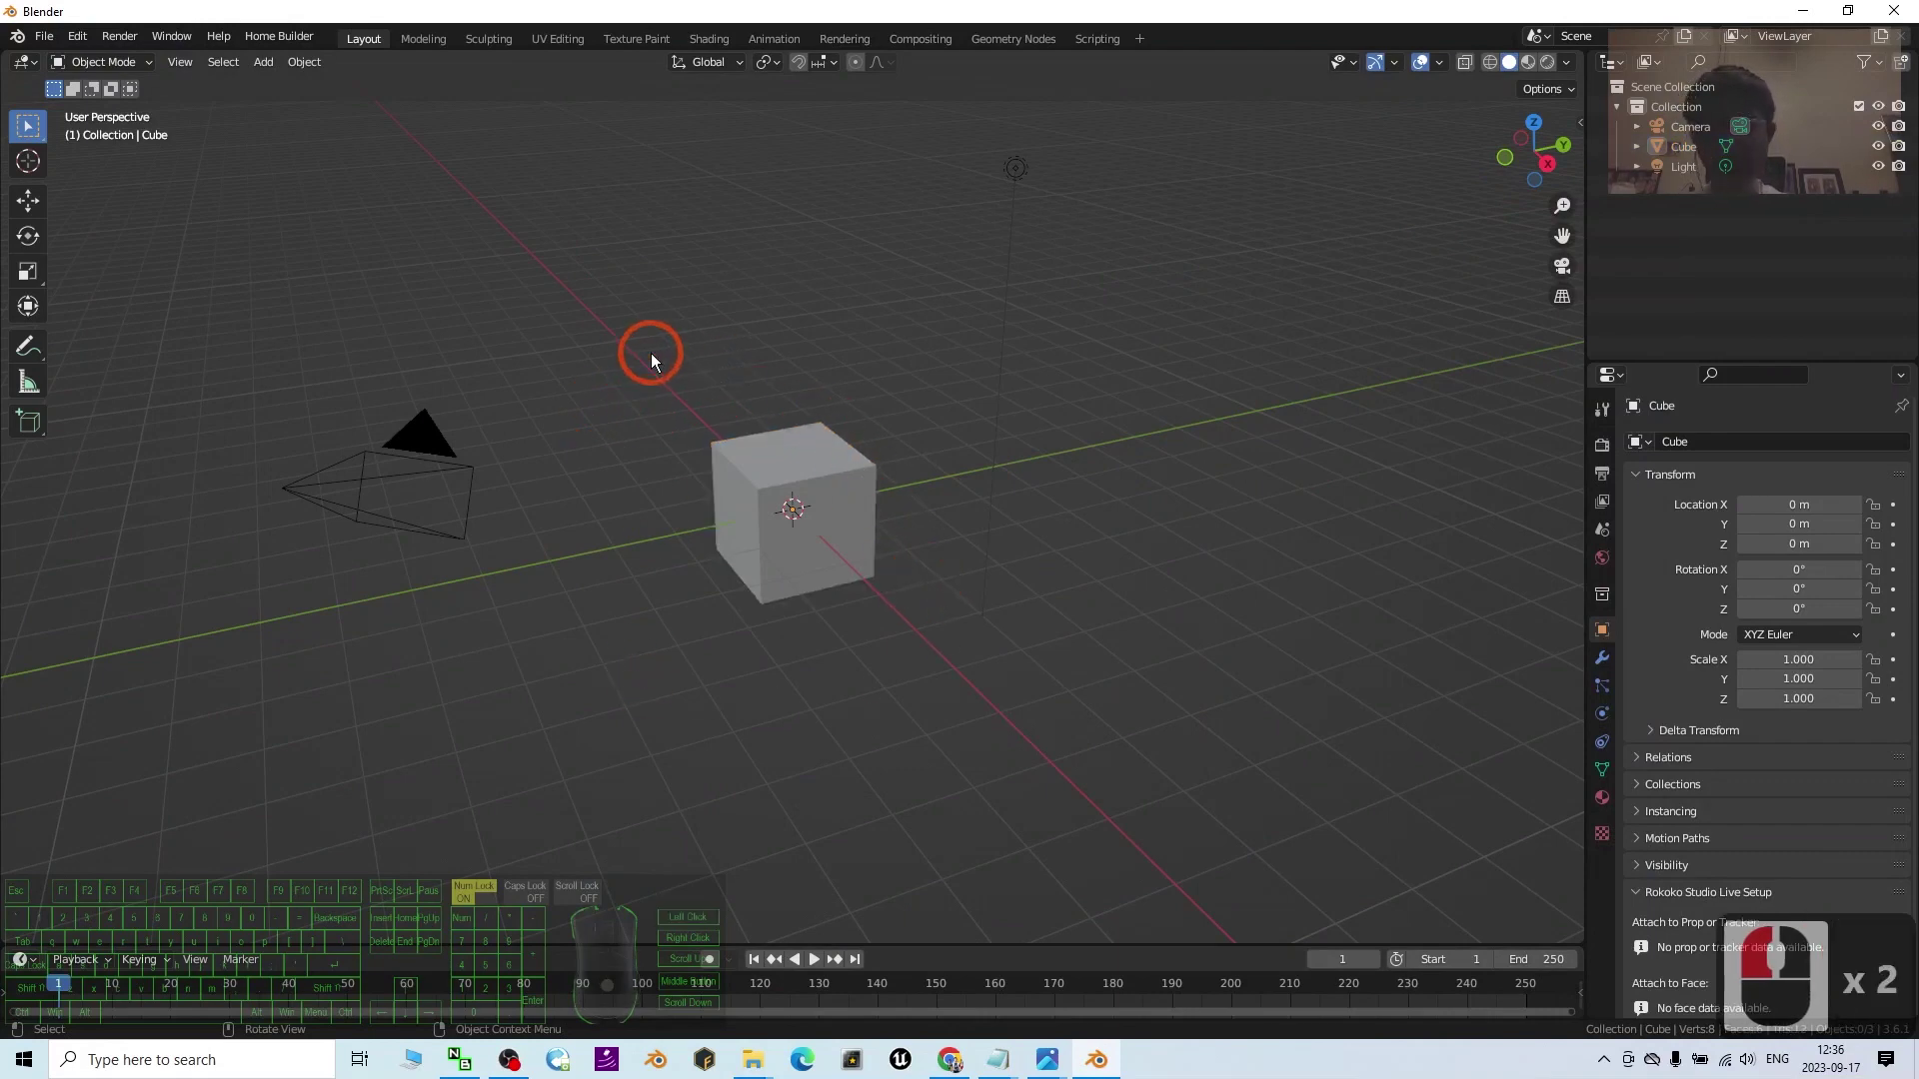
key("a")
key("Delete")
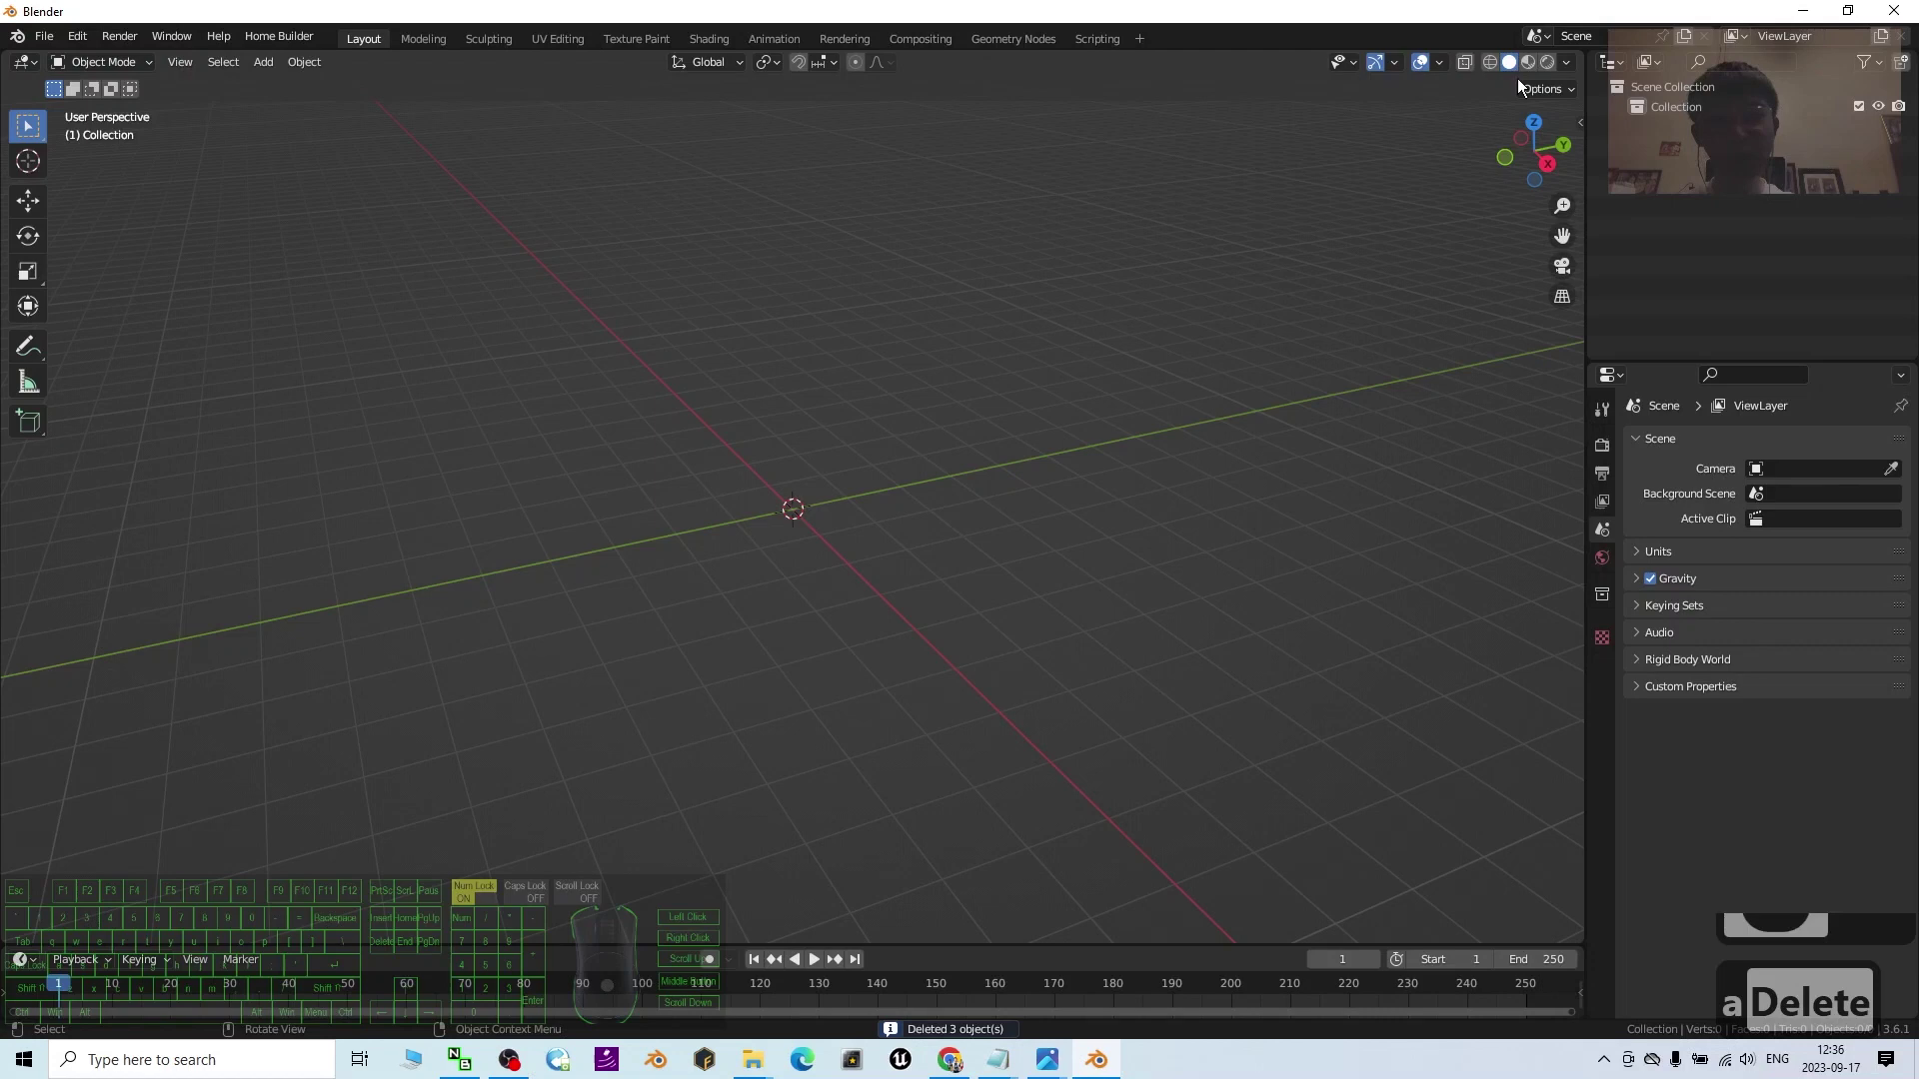
- Split the 3D viewport side by side and make the new area a slightly widened Asset Browser
left_click_drag(1579, 52, 1100, 58)
left_click(1124, 62)
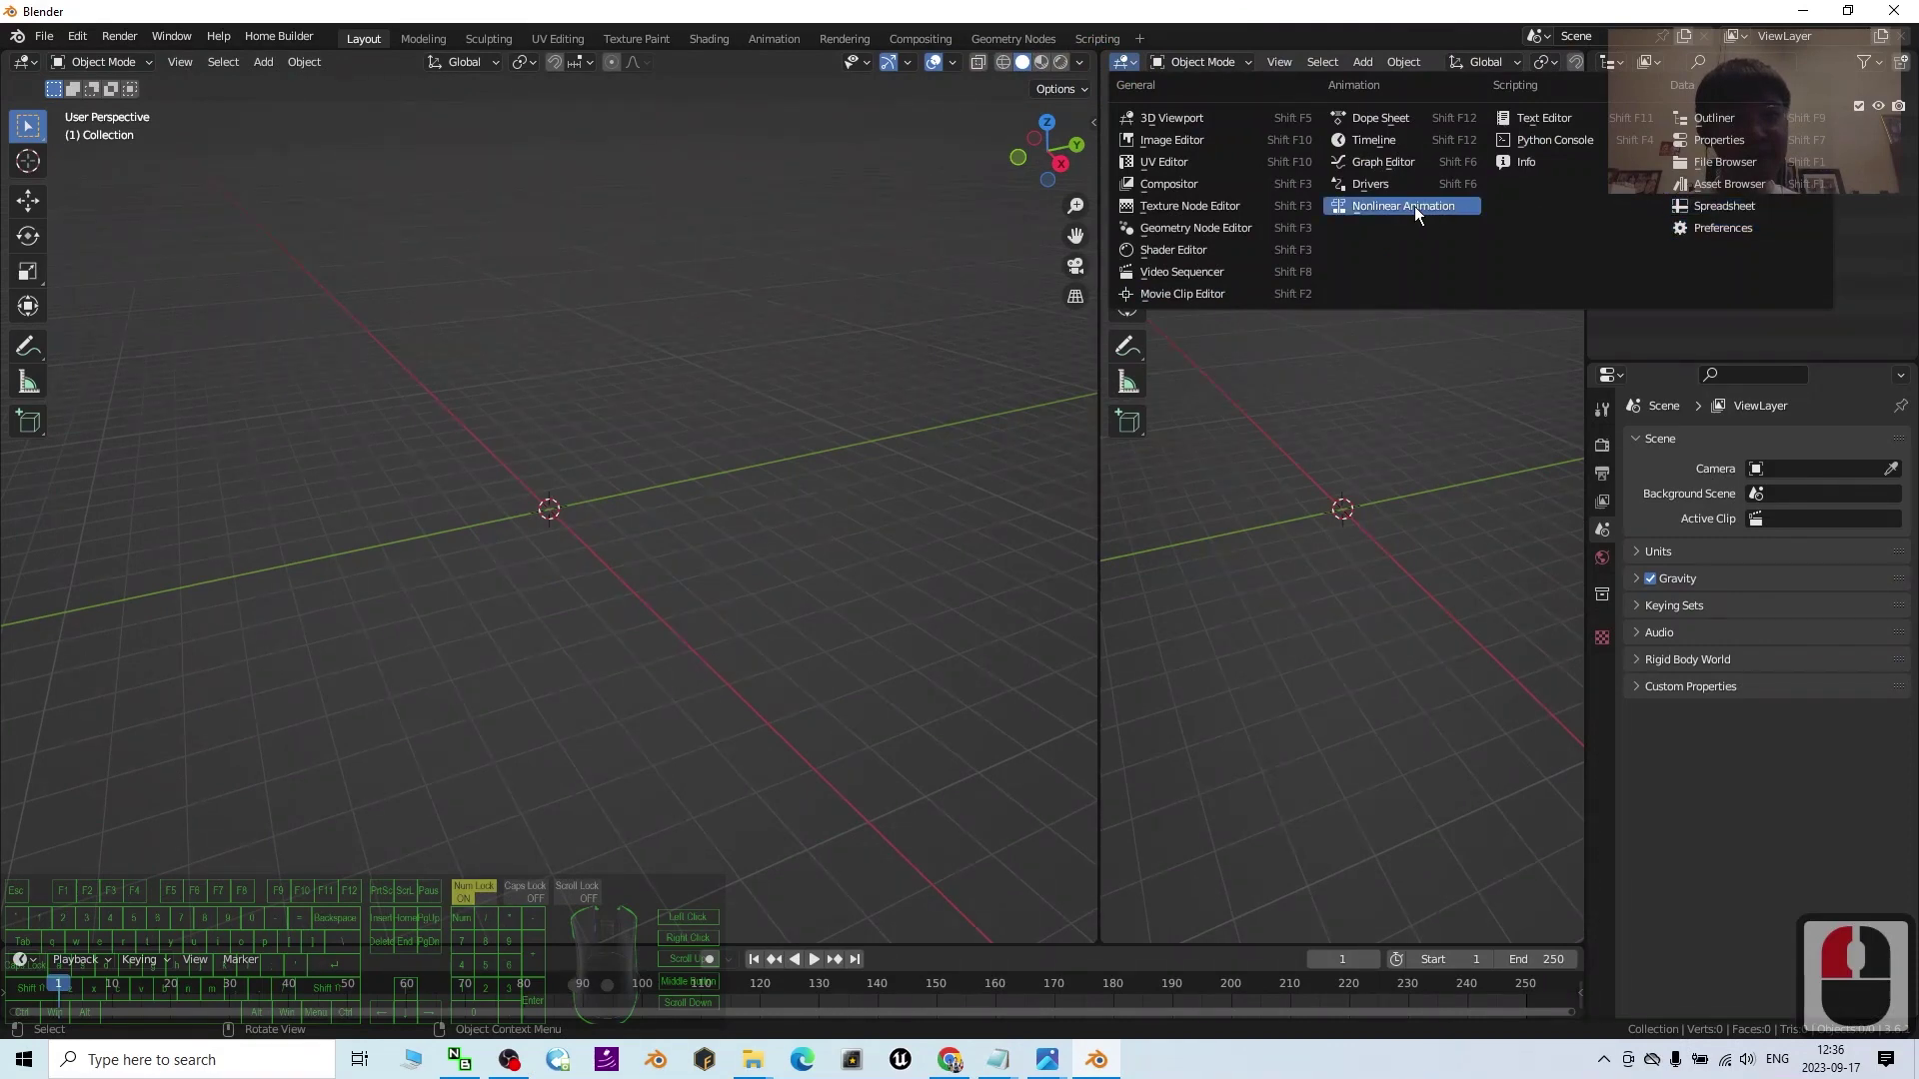
left_click(1739, 185)
left_click_drag(1097, 499, 1024, 480)
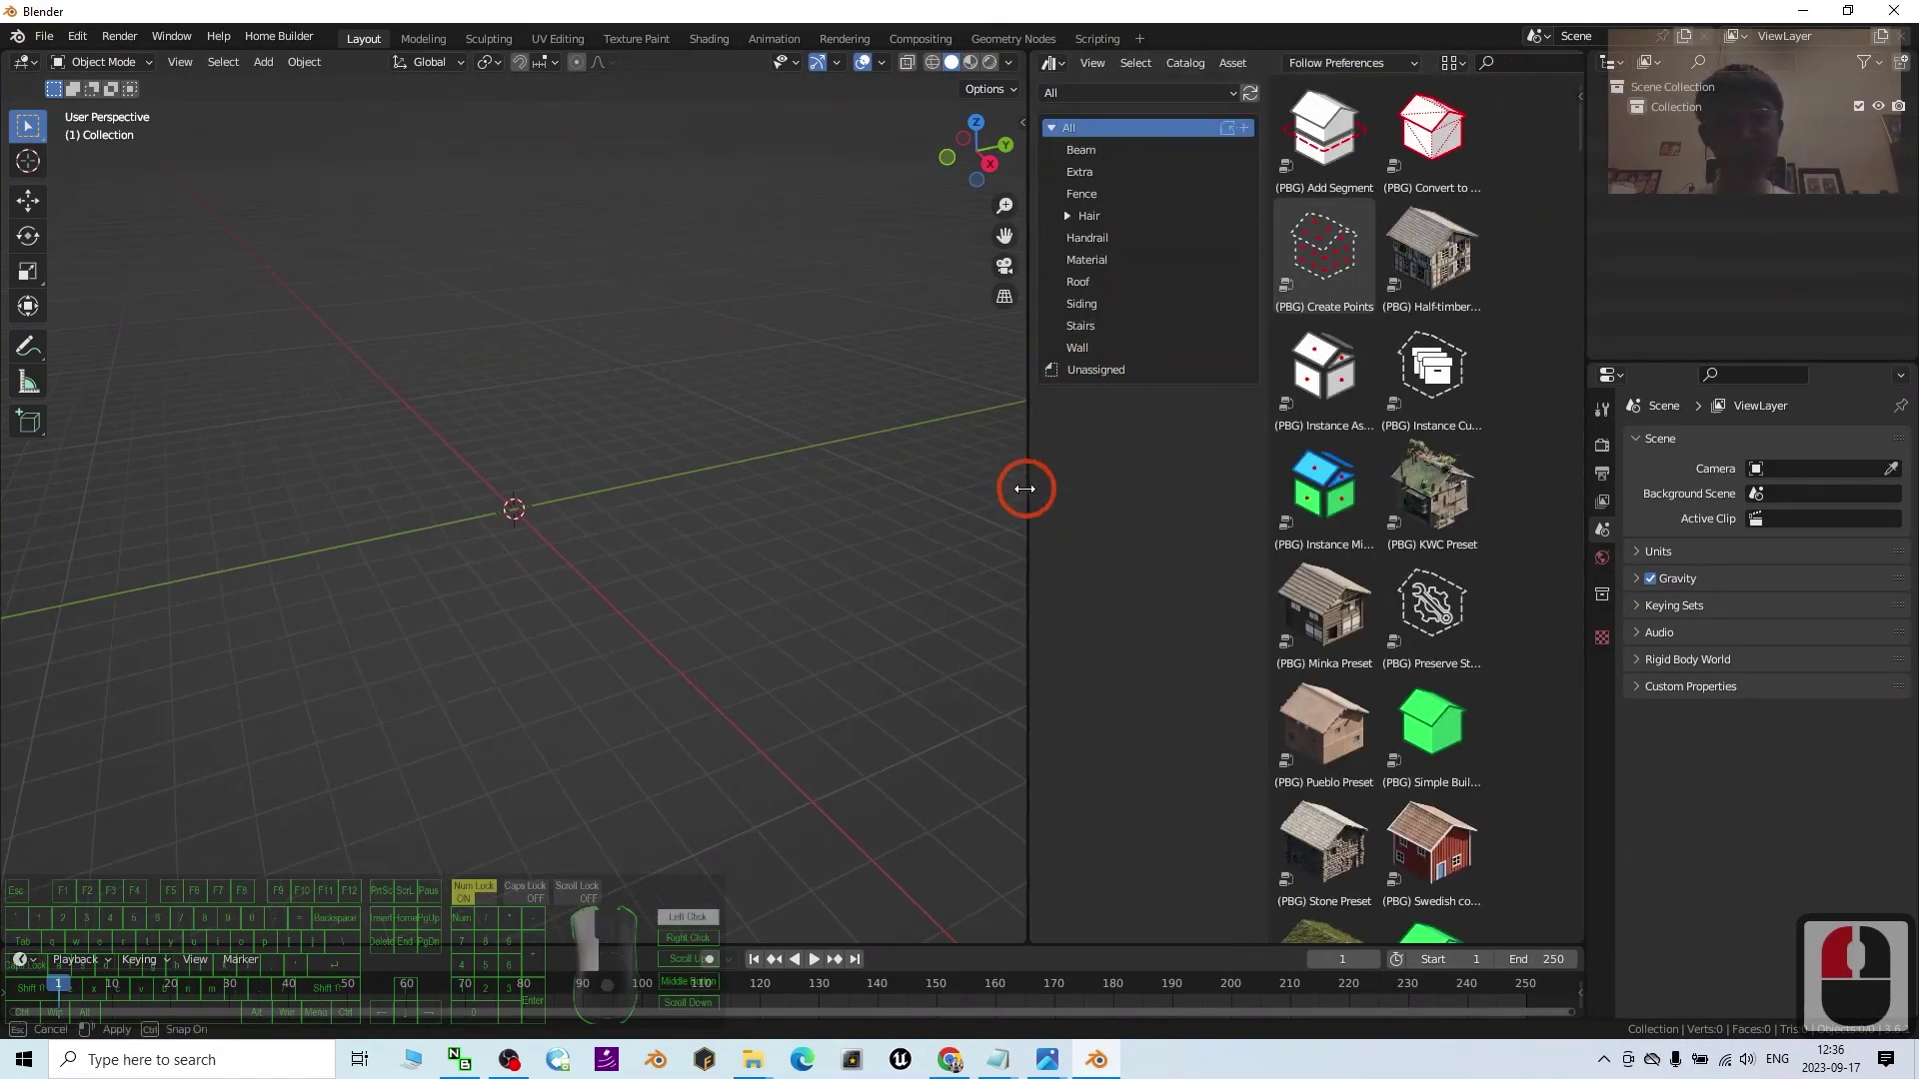
left_click(1151, 736)
- Add a mesh cube at the origin of the empty scene
scroll(572, 383, "up", 3)
middle_click_drag(593, 456, 578, 478, "shift")
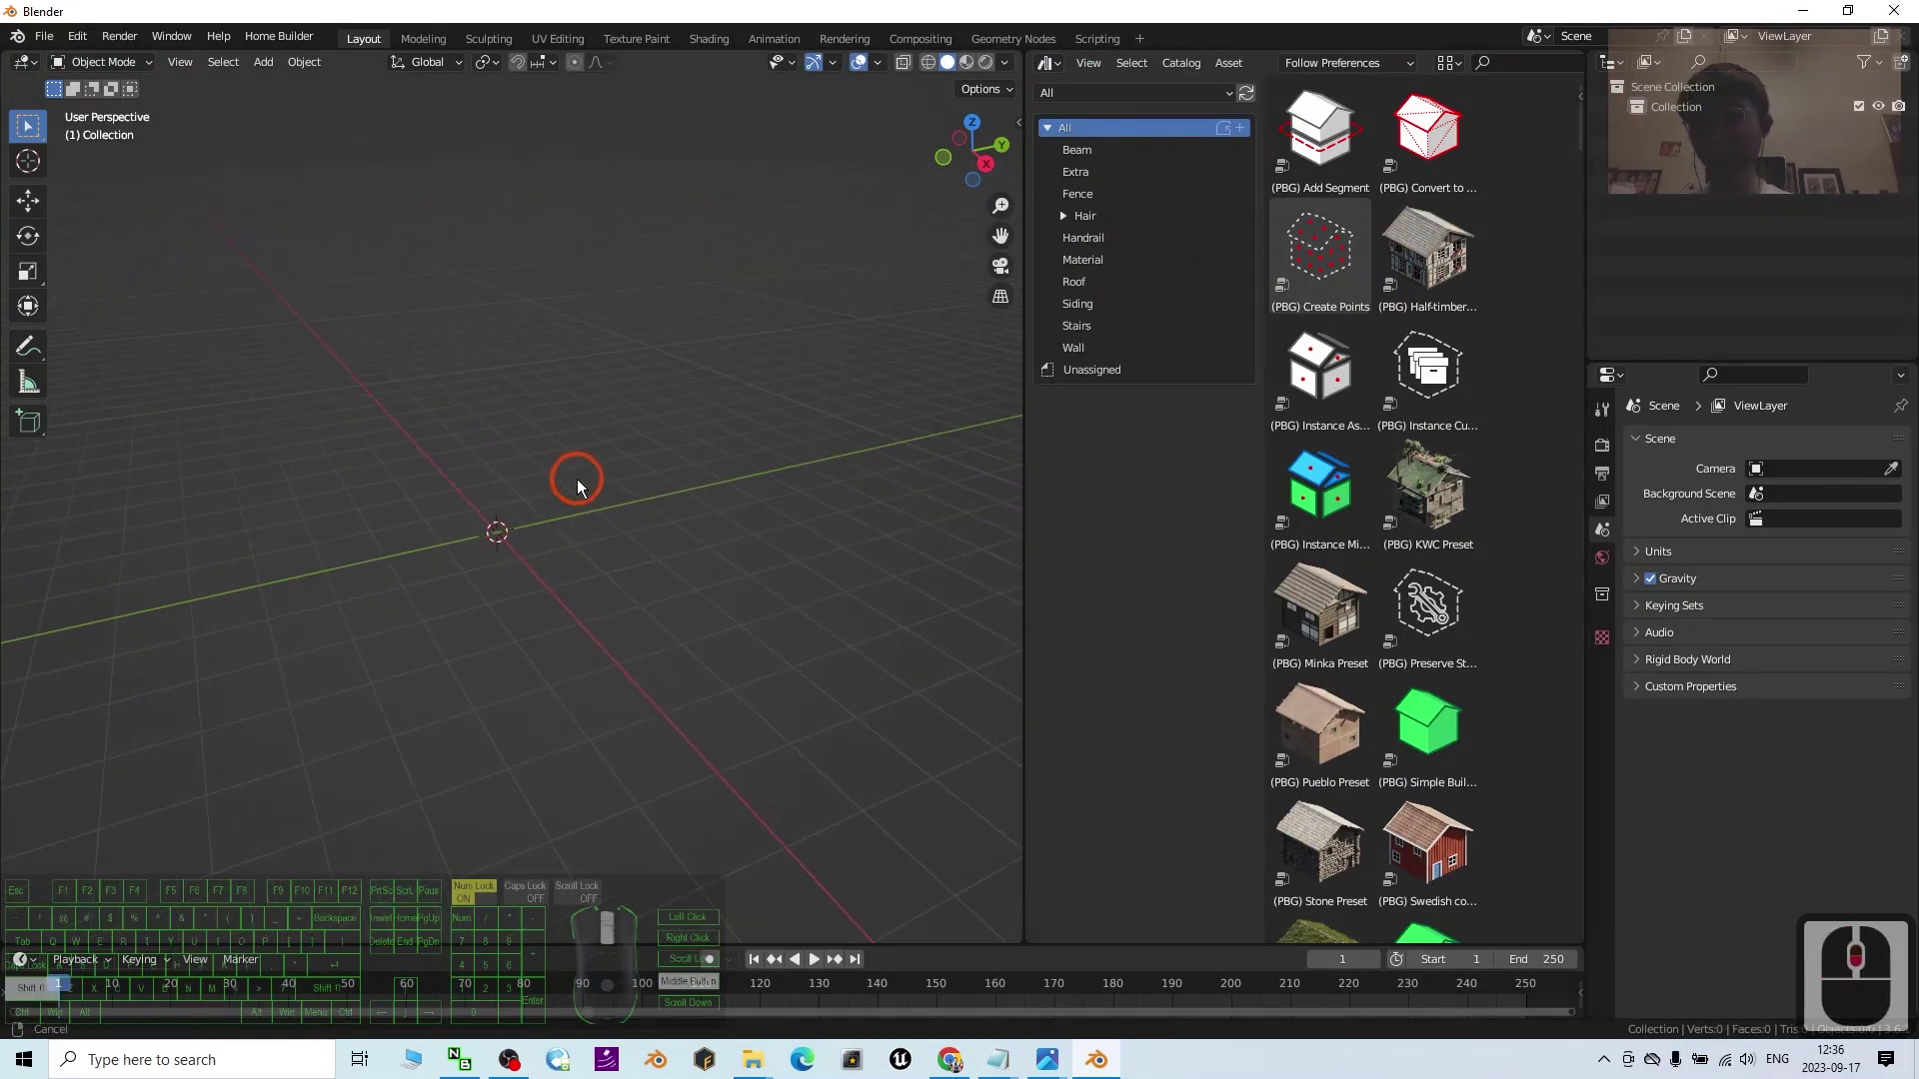
left_click_drag(223, 66, 264, 60)
left_click(264, 60)
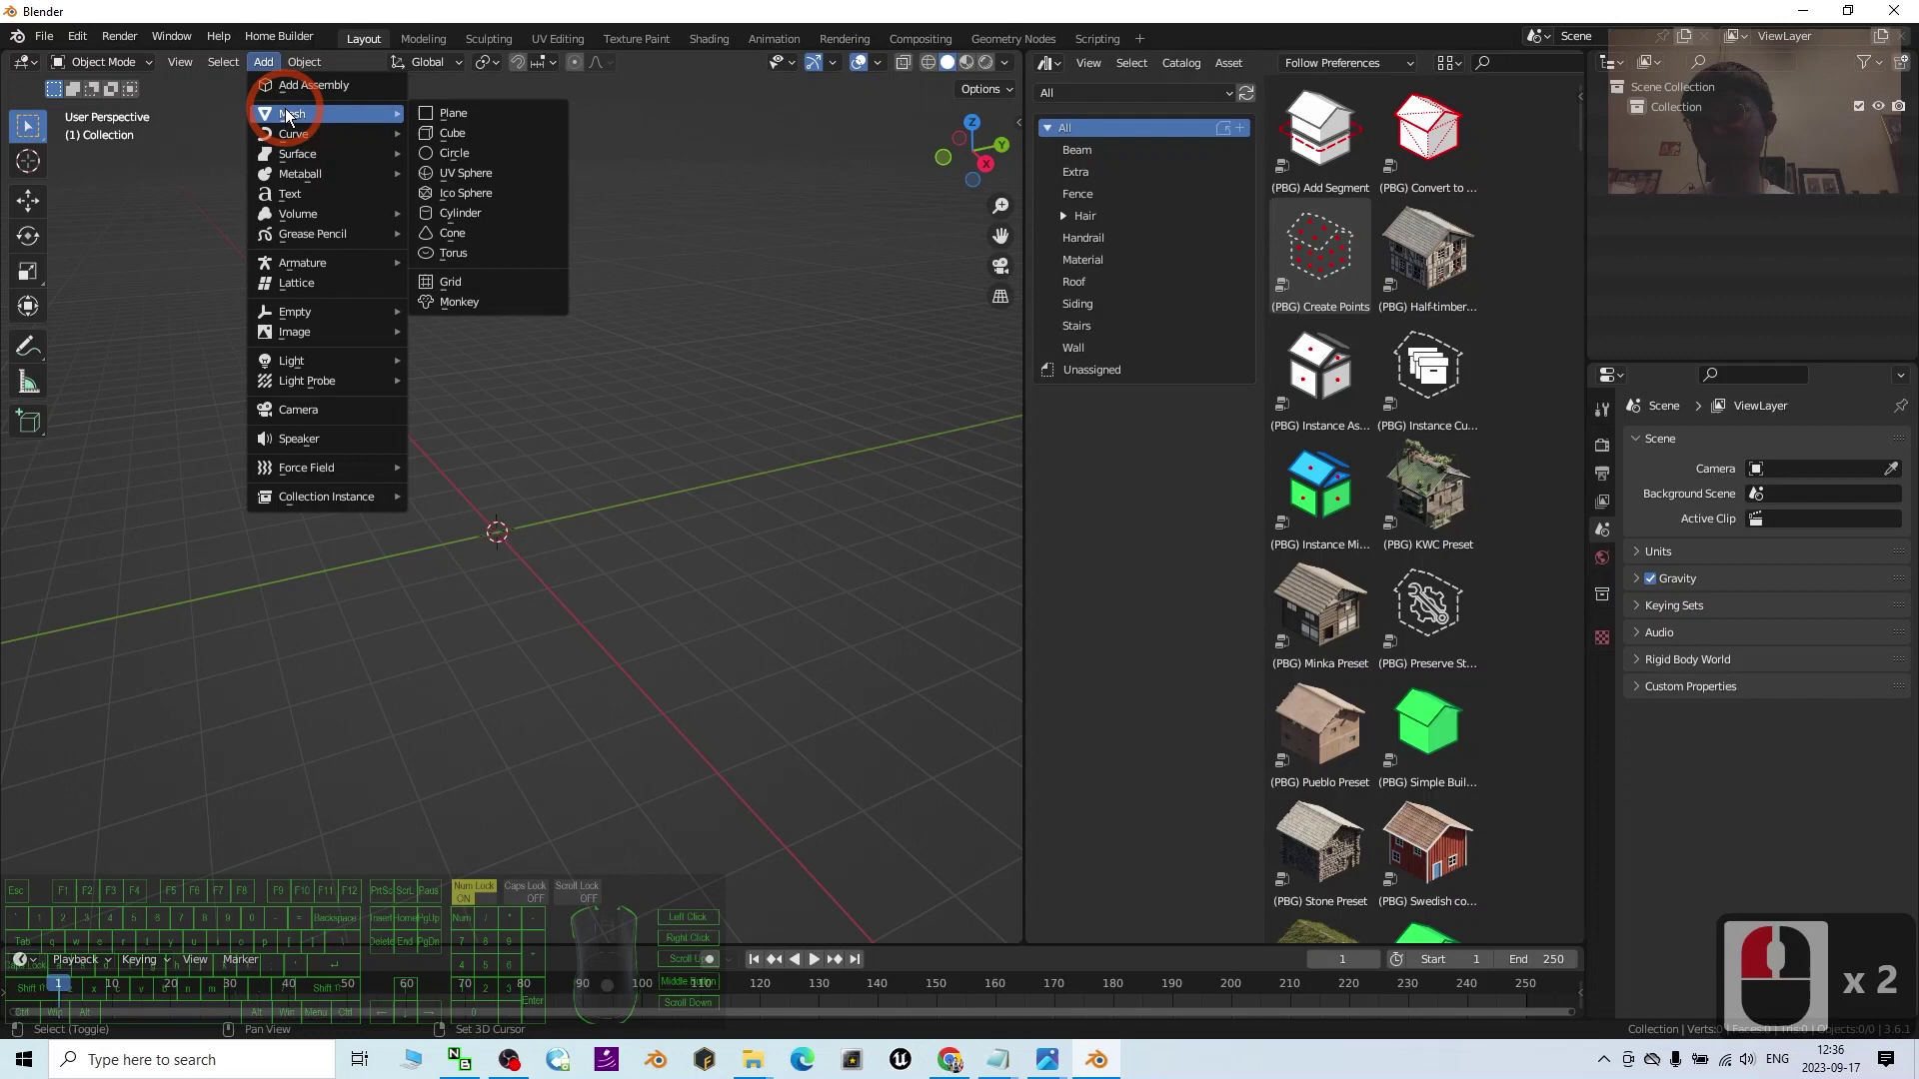
left_click(292, 113)
left_click(494, 134)
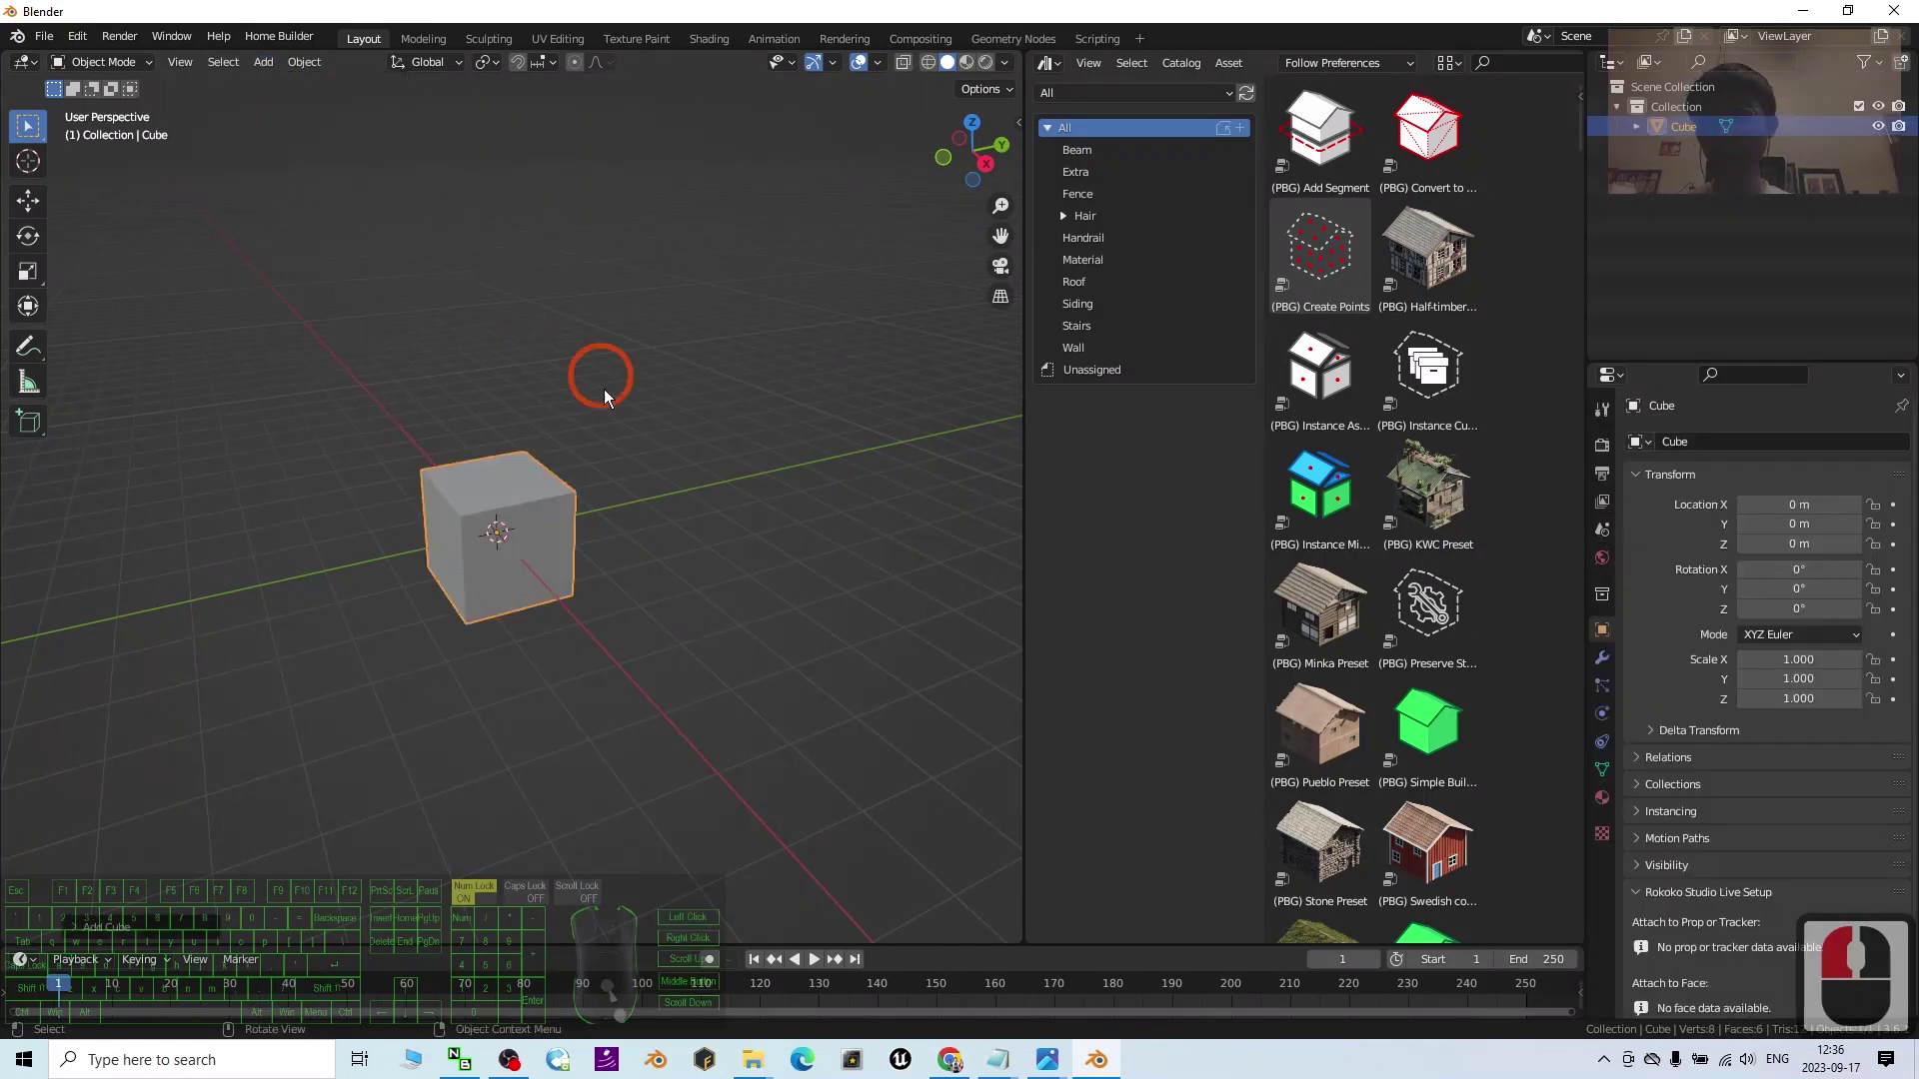
- Put the cube into Edit Mode and switch to face selection with nothing selected
left_click(488, 482)
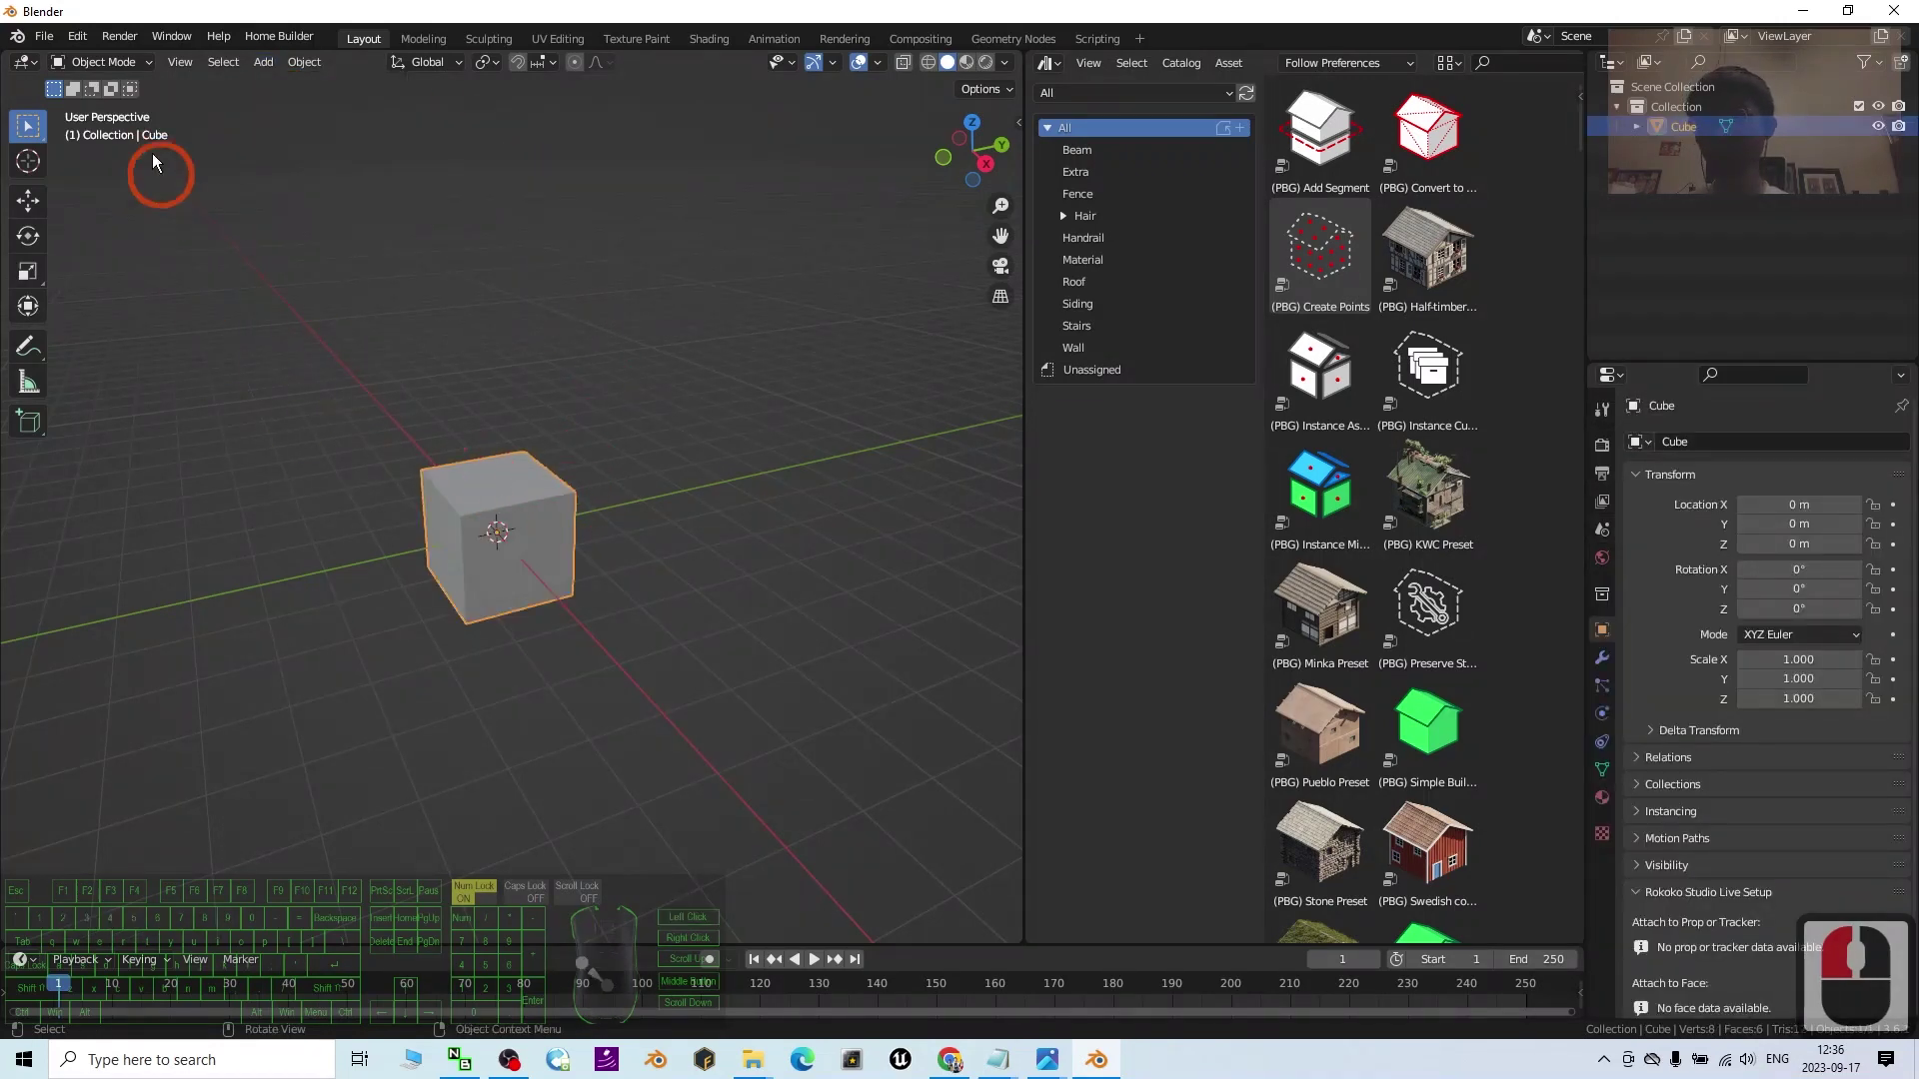
left_click(137, 70)
left_click(95, 105)
scroll(532, 467, "up", 3)
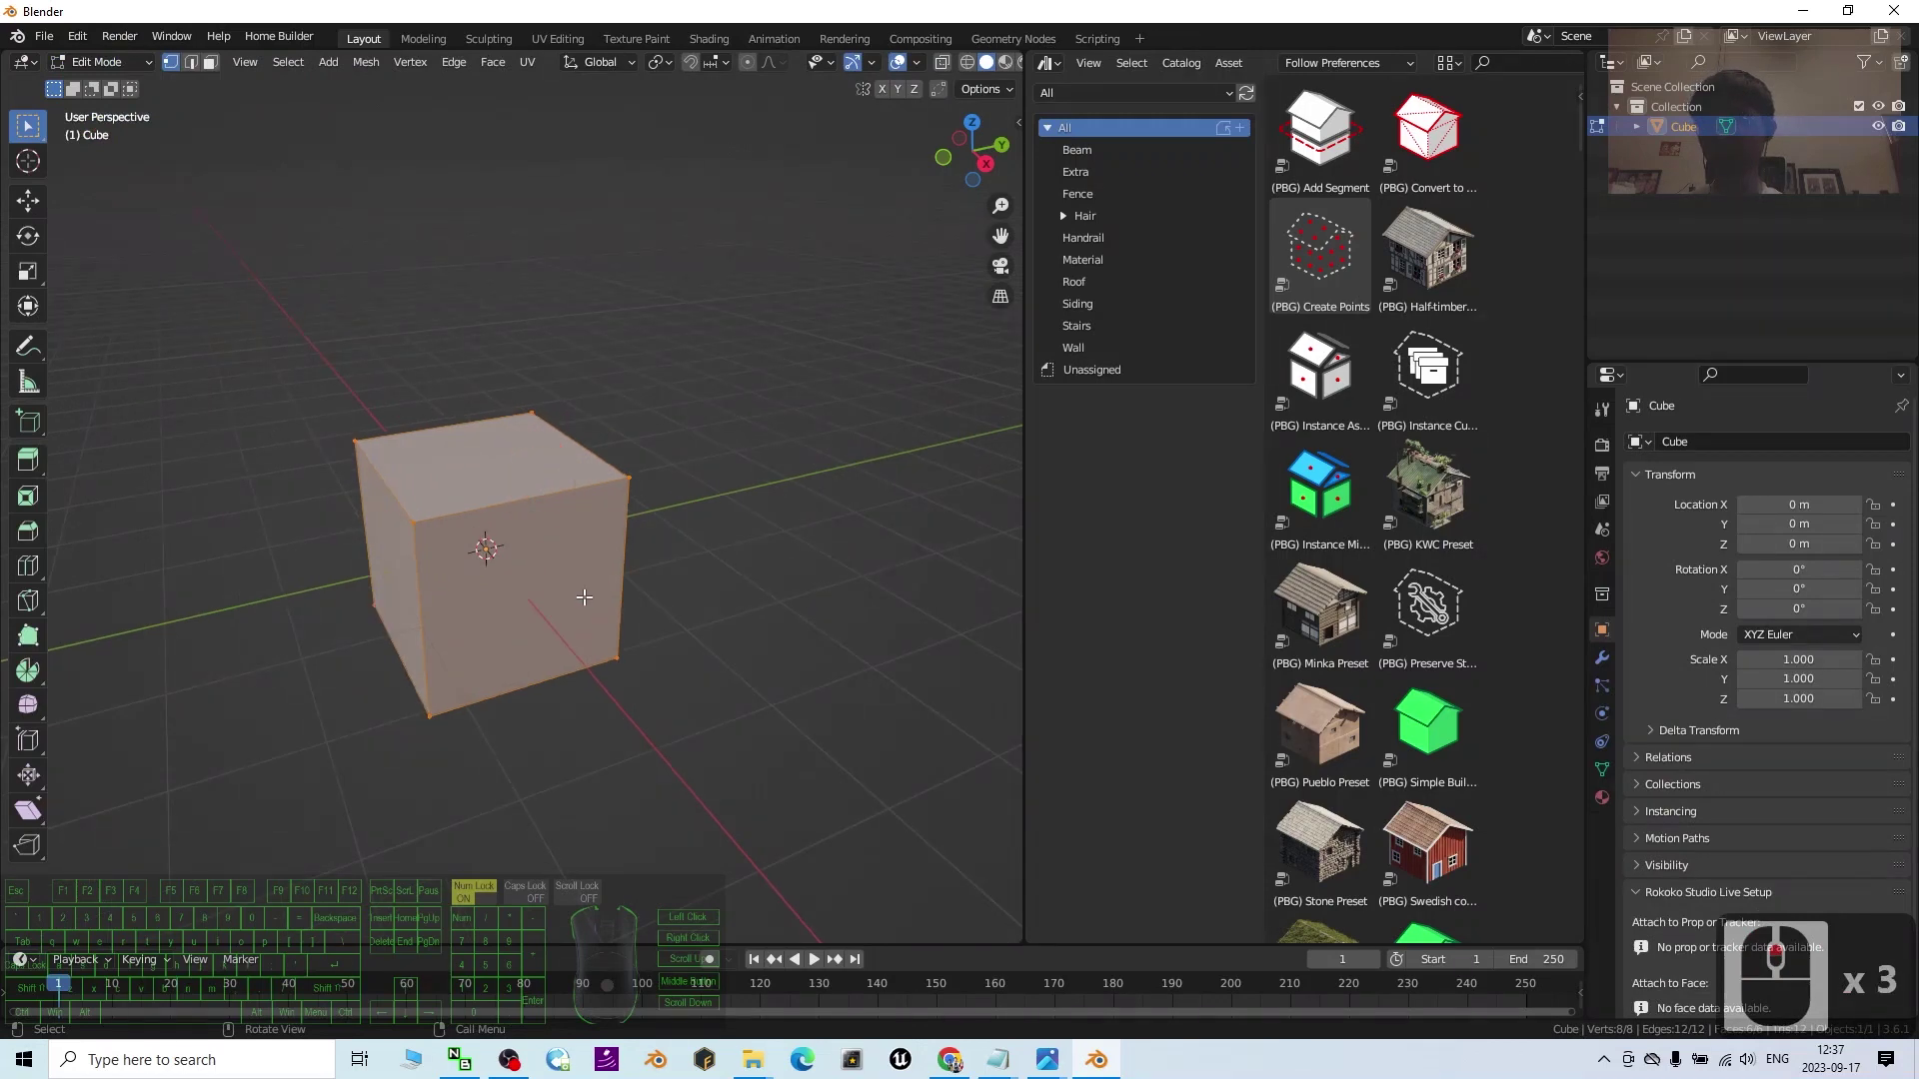
left_click(792, 553)
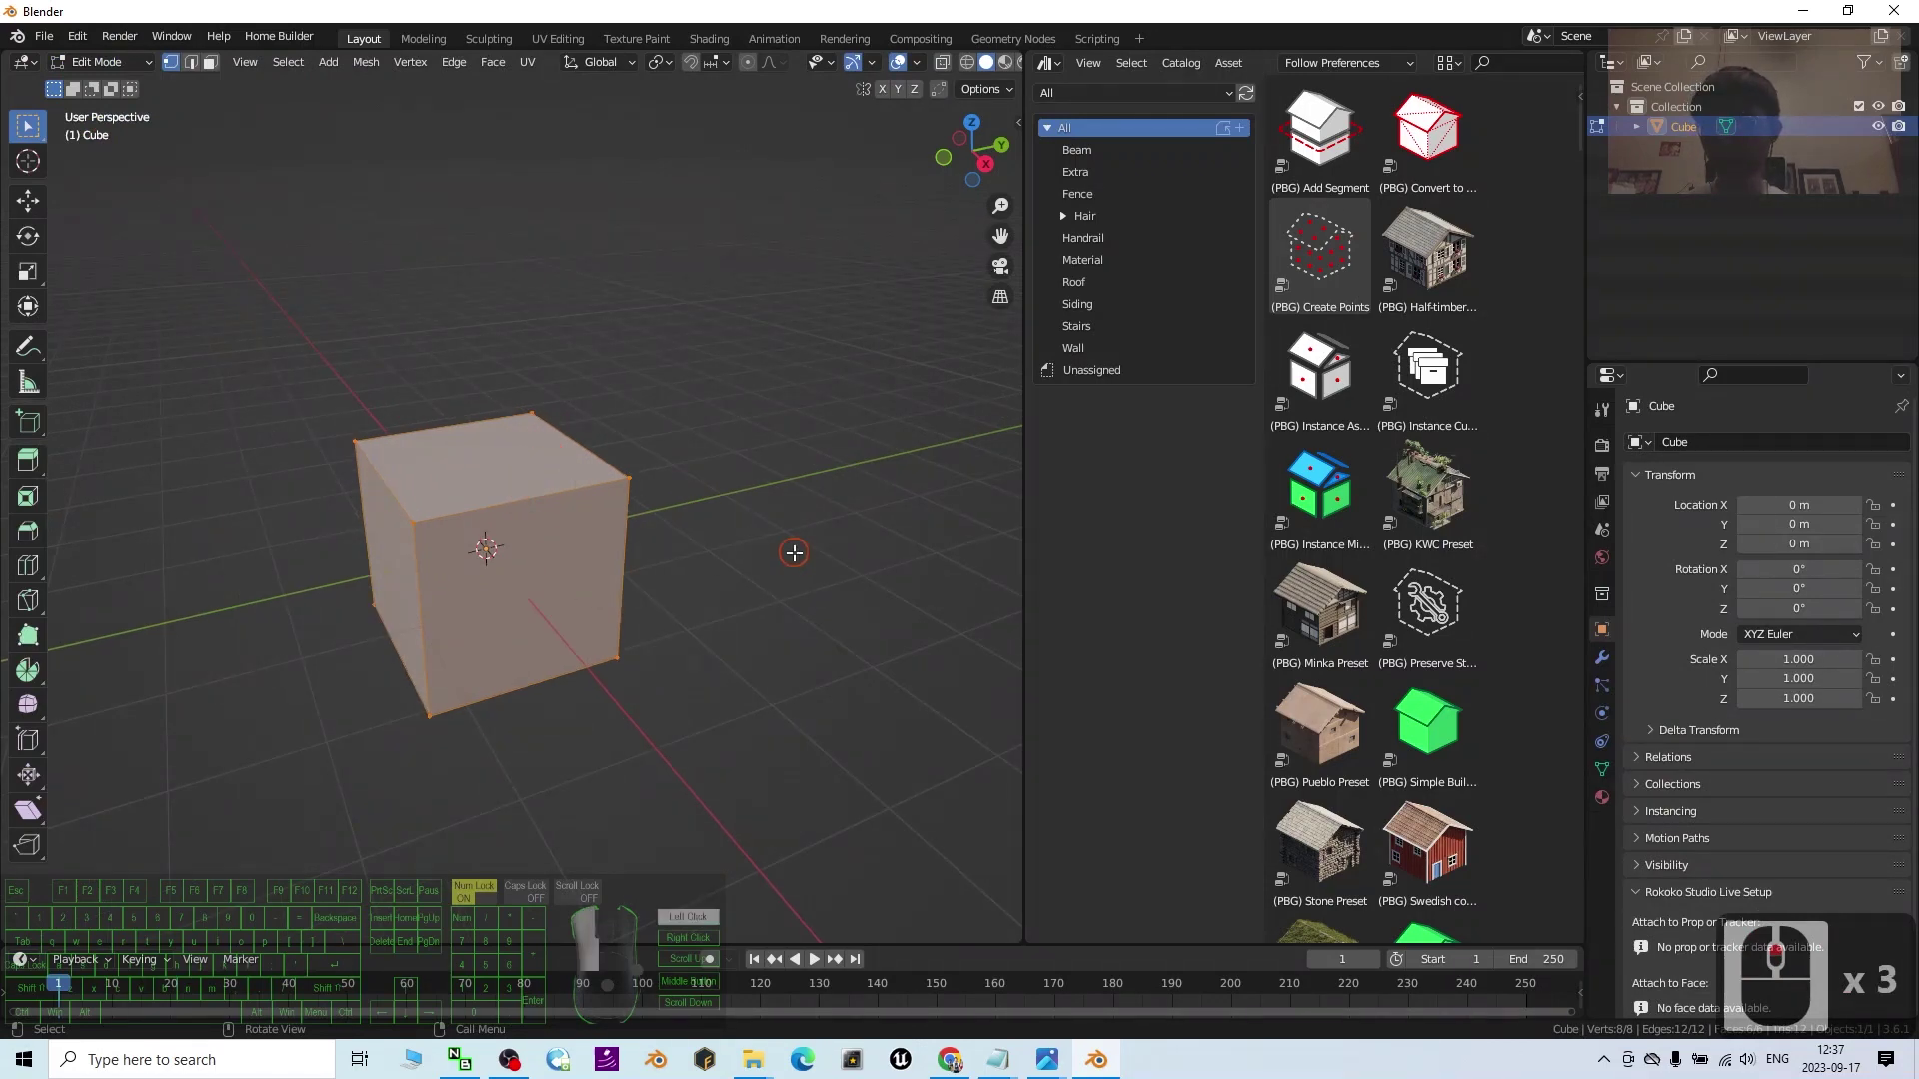
left_click(211, 62)
left_click(737, 569)
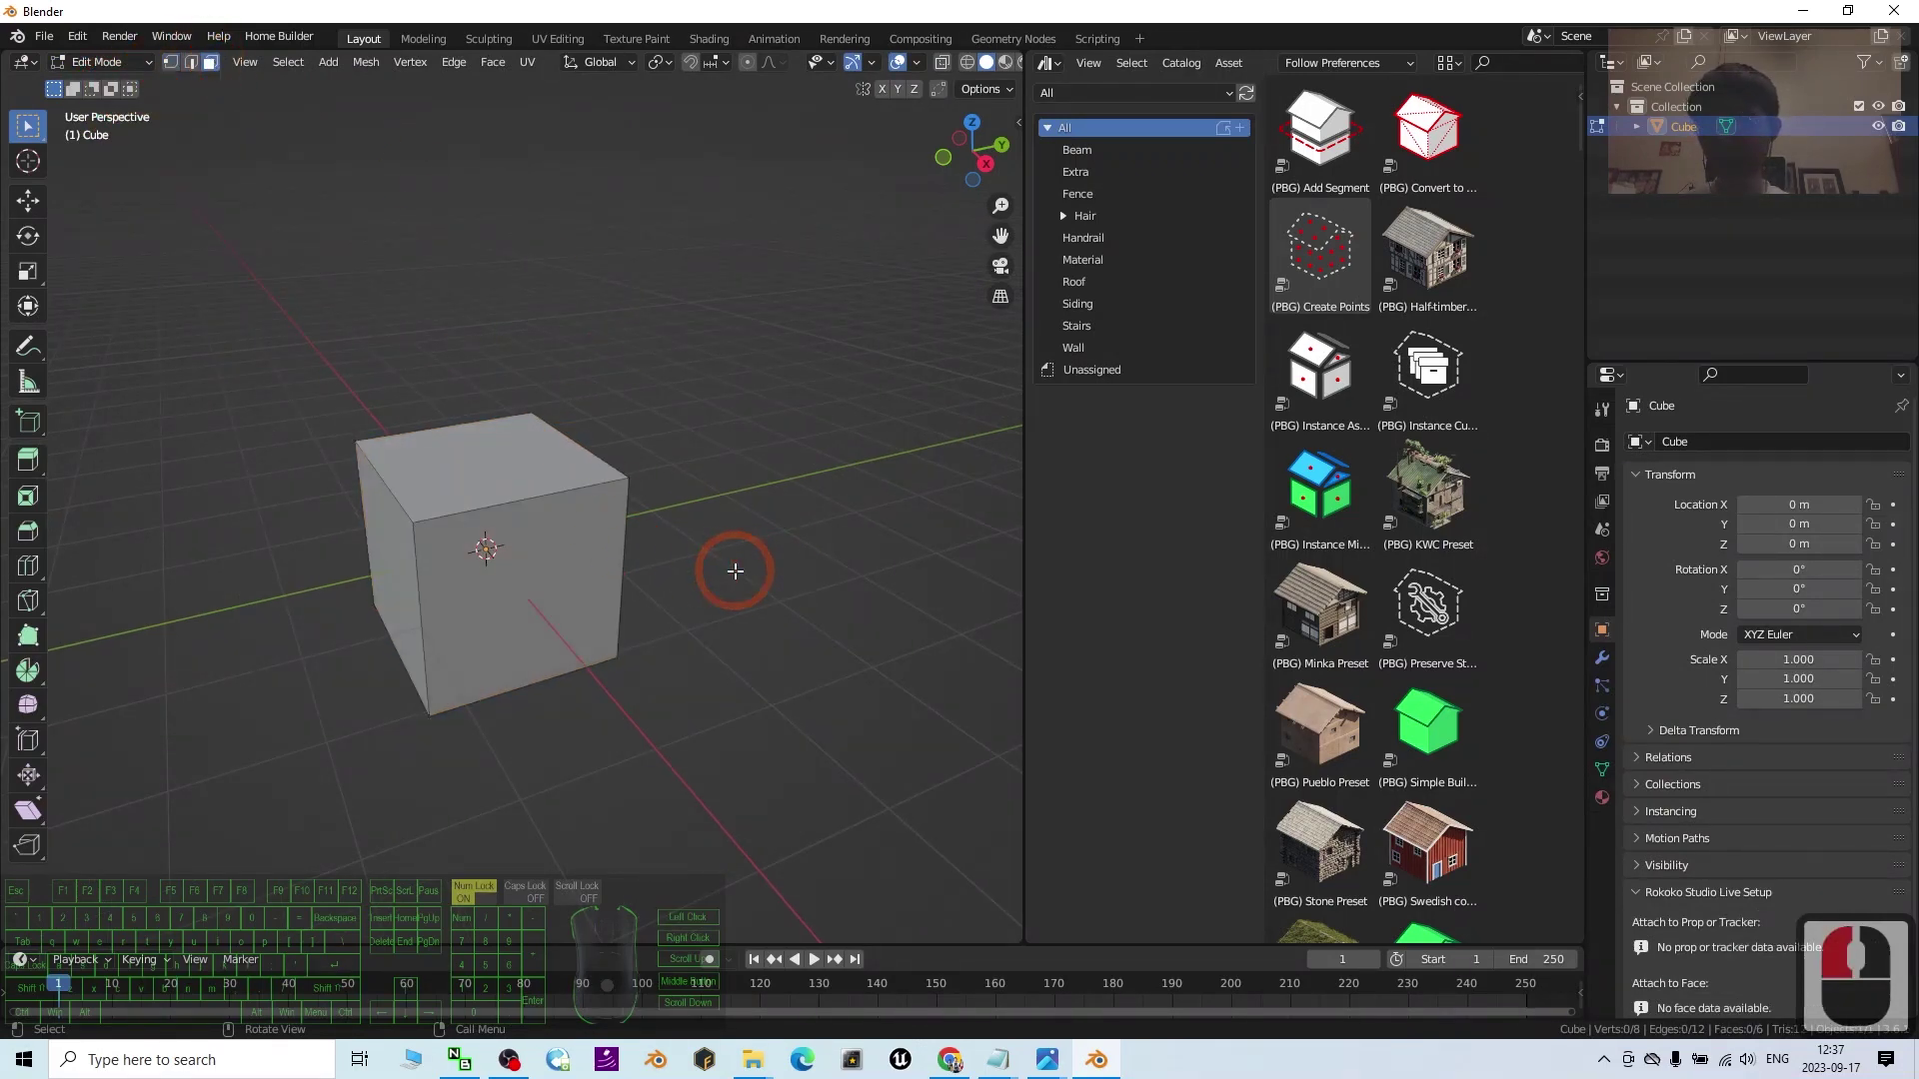
- Select all the cube's faces and raise them along the Z axis until the base sits roughly on the ground plane
key("a")
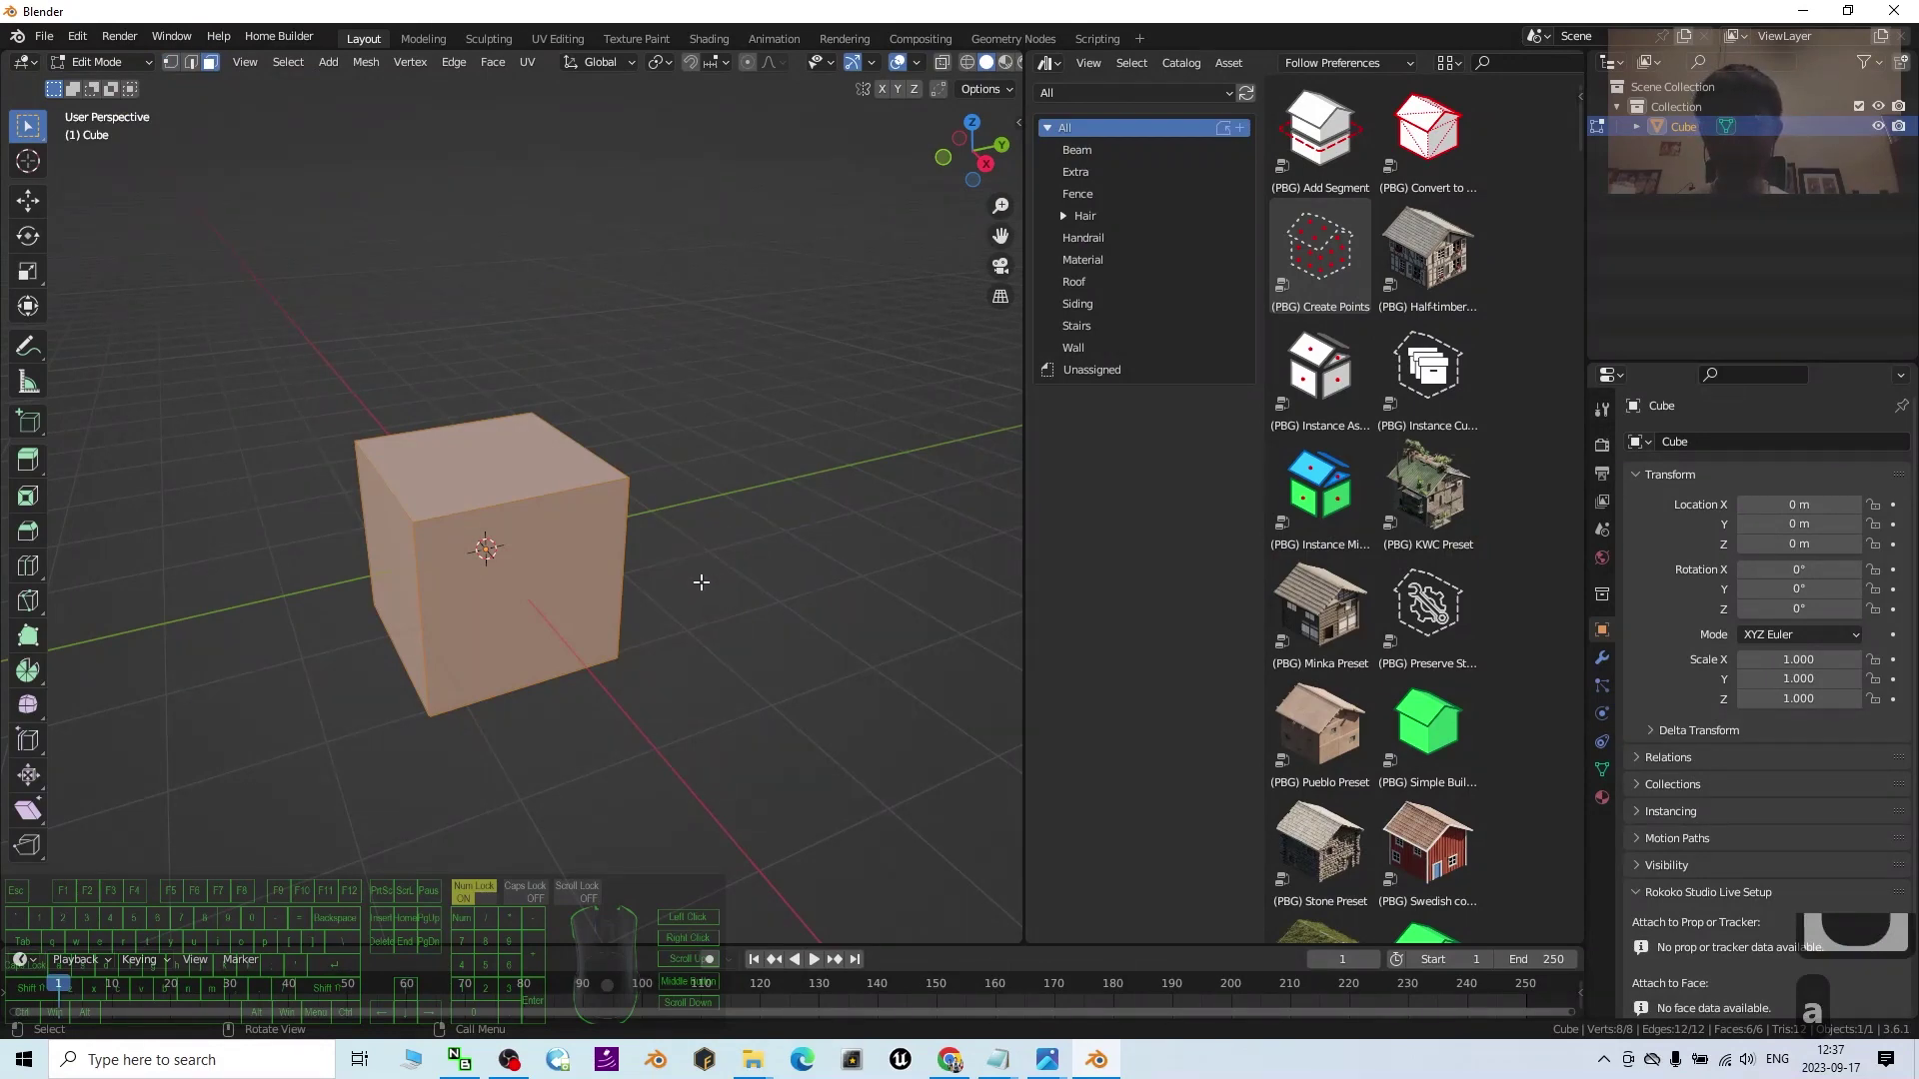
key("g")
key("z")
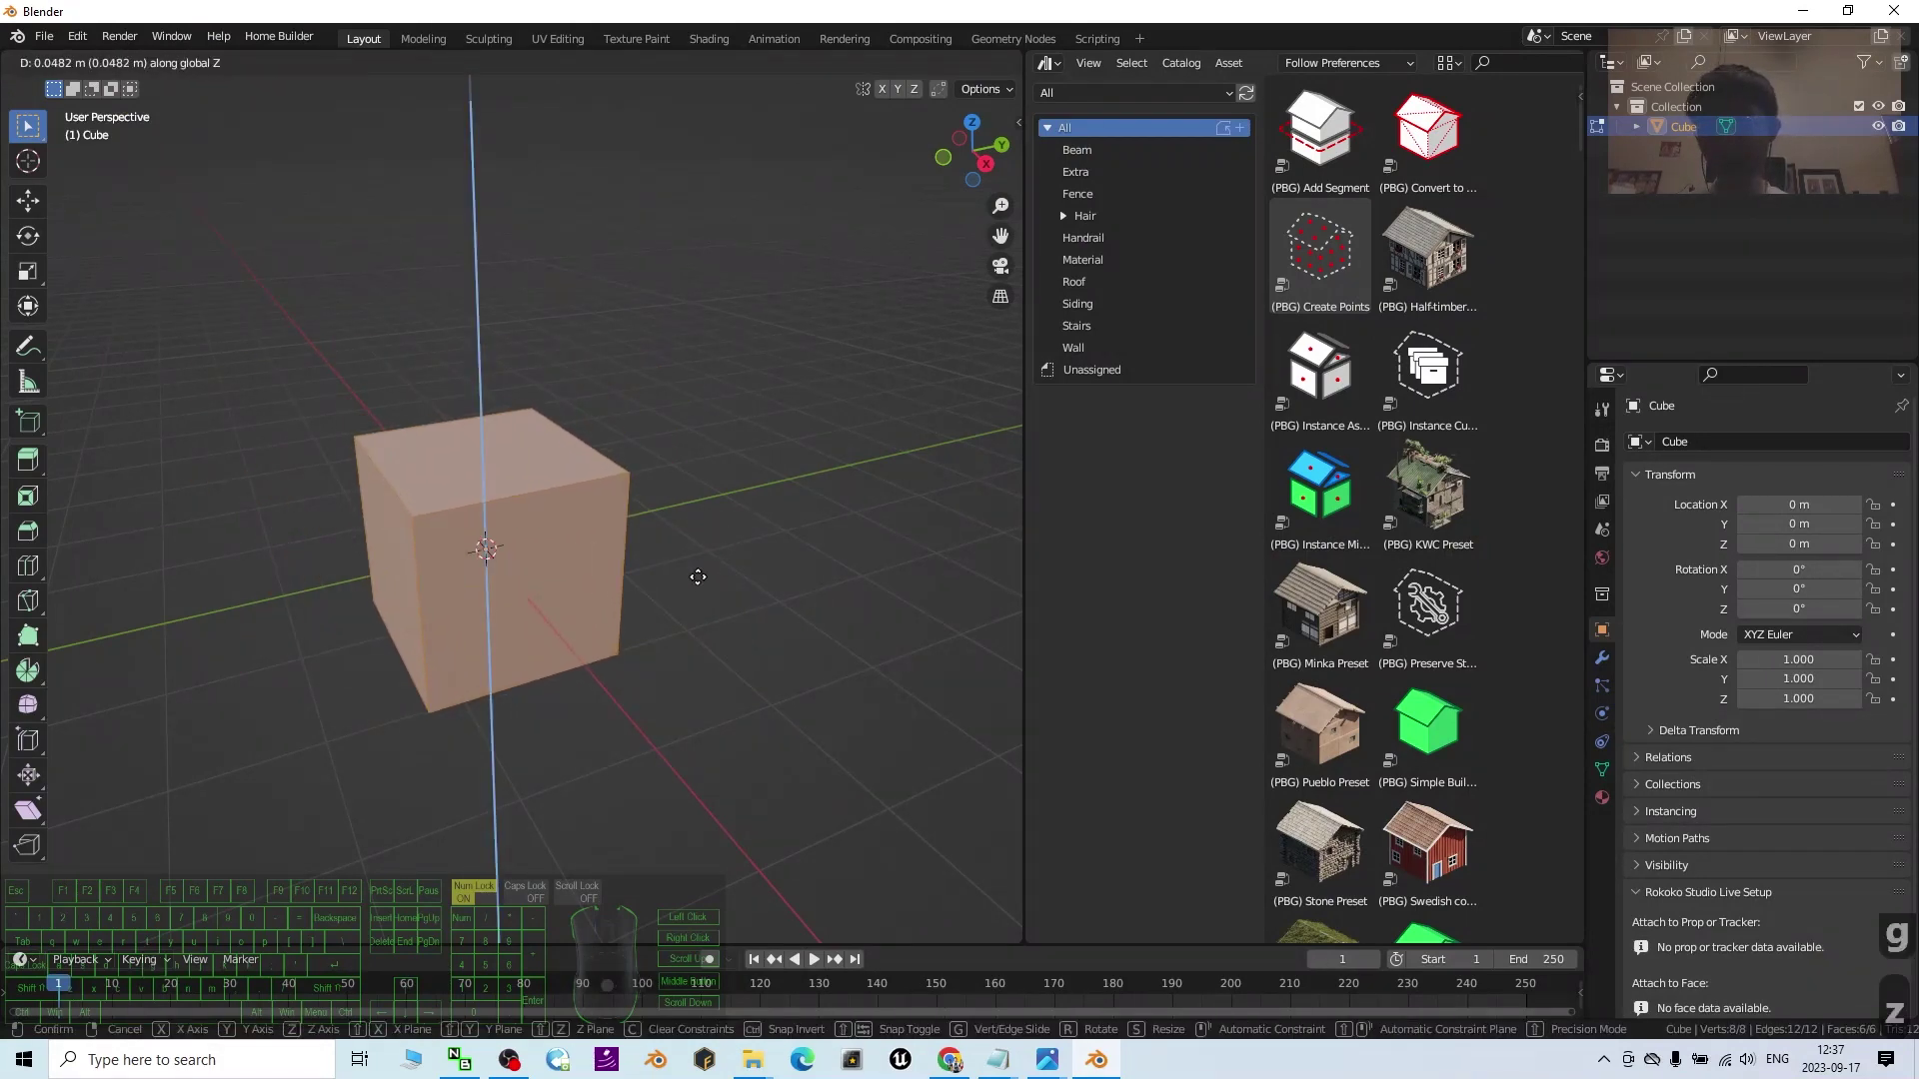
left_click(697, 502)
mouse_move(704, 625)
middle_mouse_down()
mouse_move(706, 576)
mouse_move(709, 590)
middle_mouse_up()
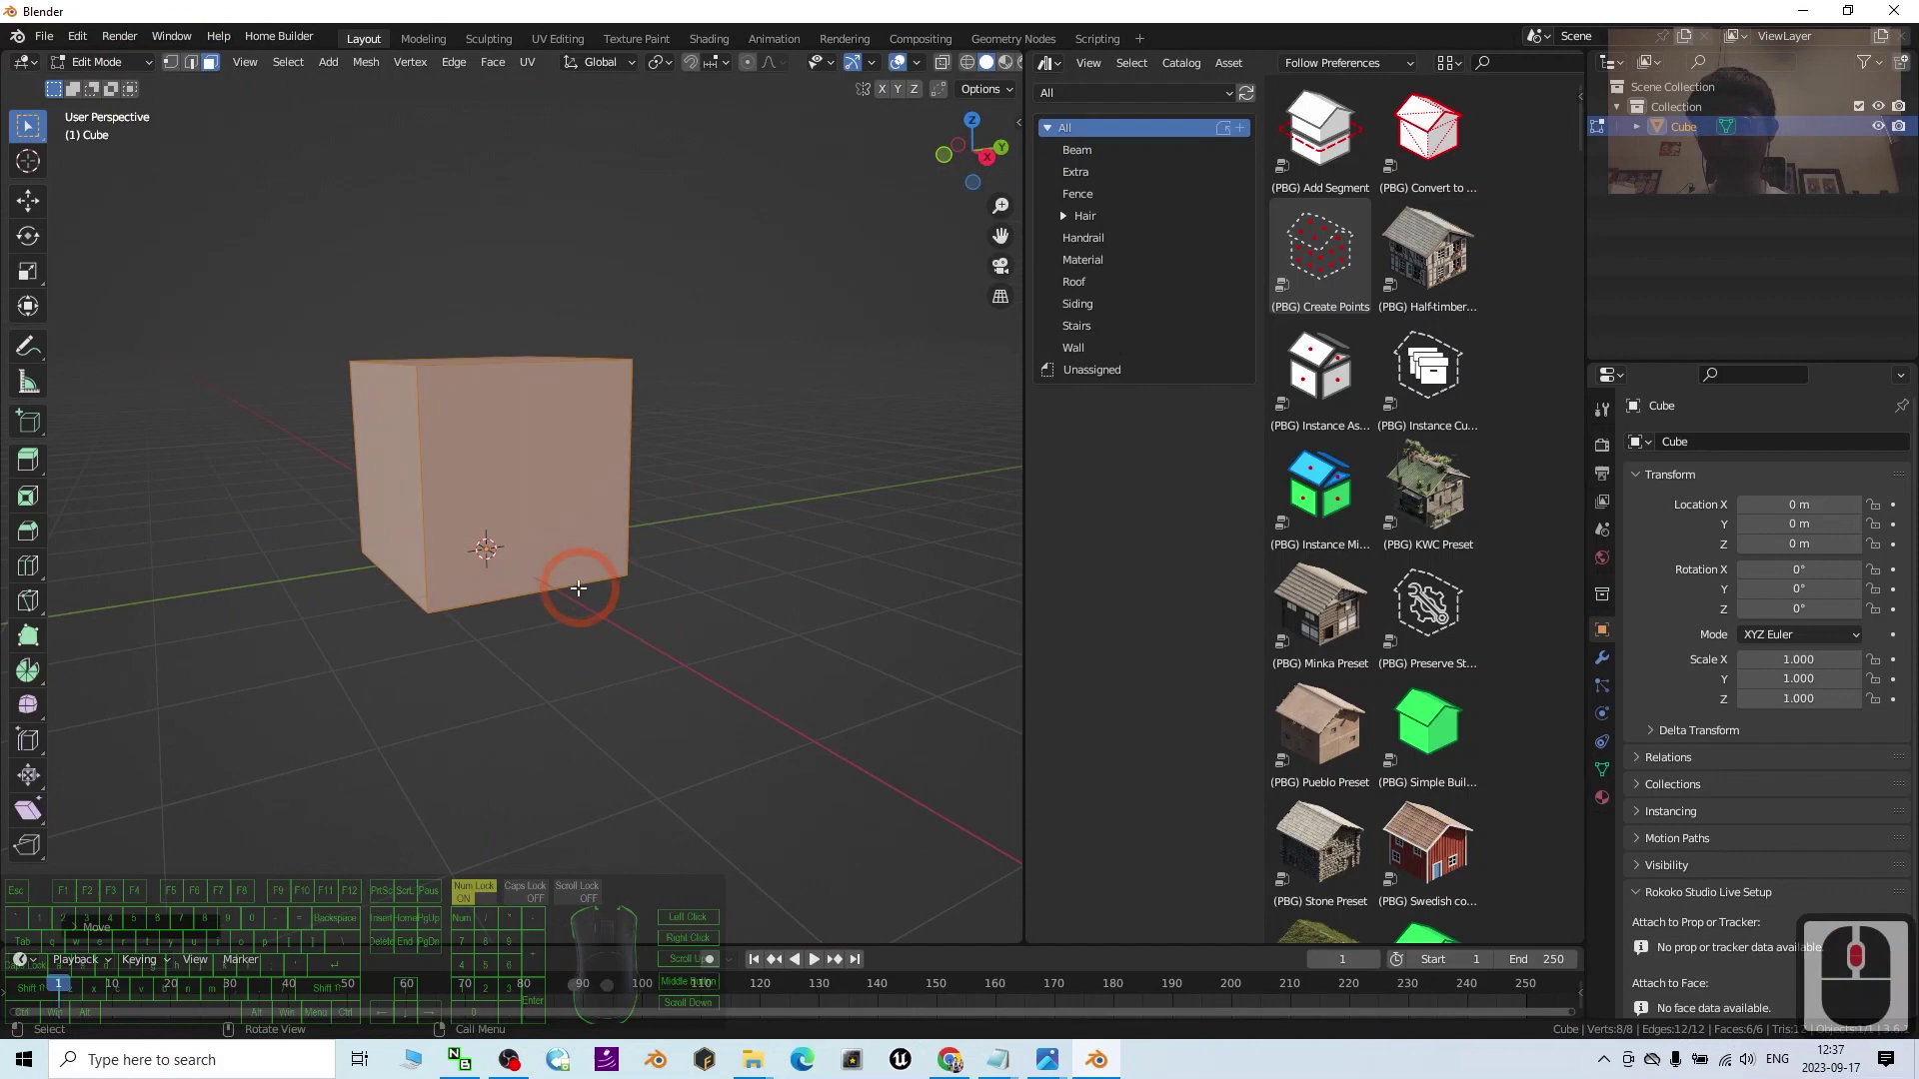
middle_click_drag(578, 589, 557, 560)
- Scale the selected cube geometry up uniformly to roughly twice its size
scroll(557, 561, "down", 4)
middle_click_drag(699, 506, 700, 557)
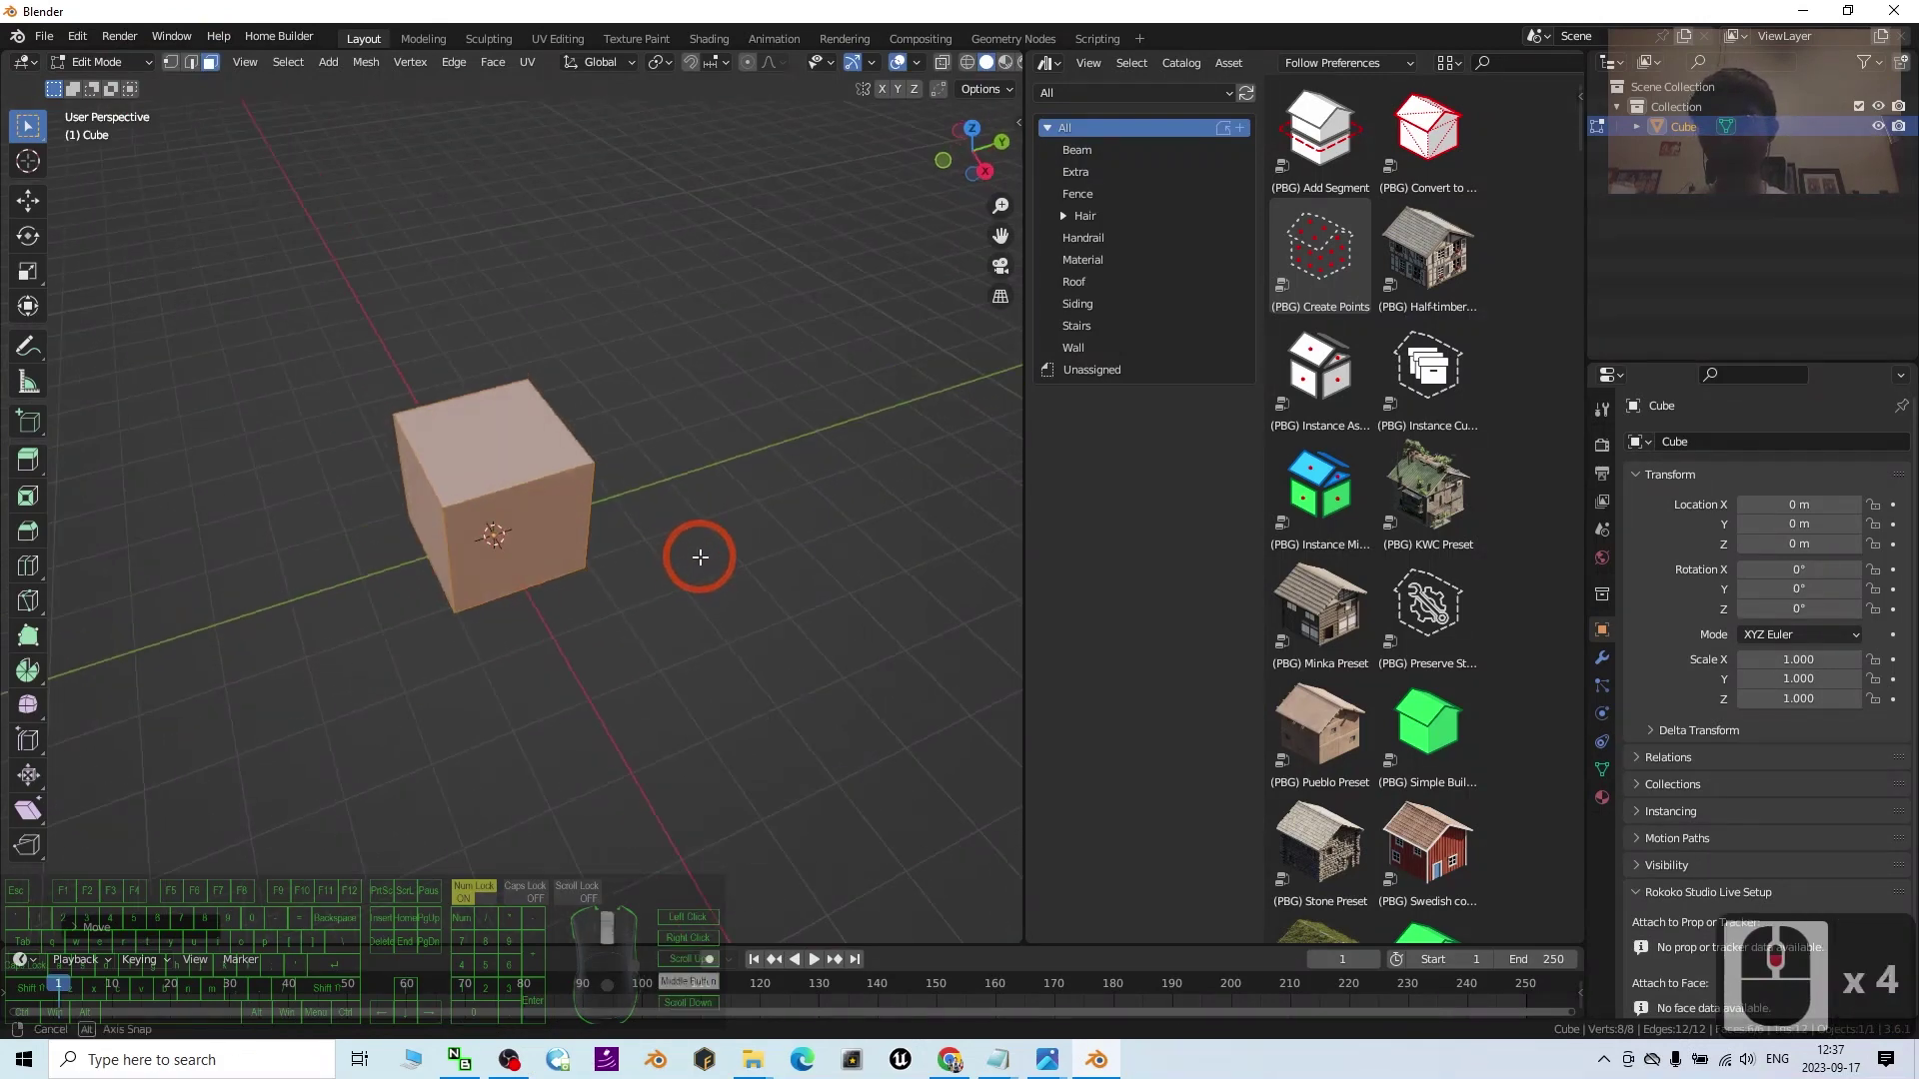
key("s")
left_click(760, 659)
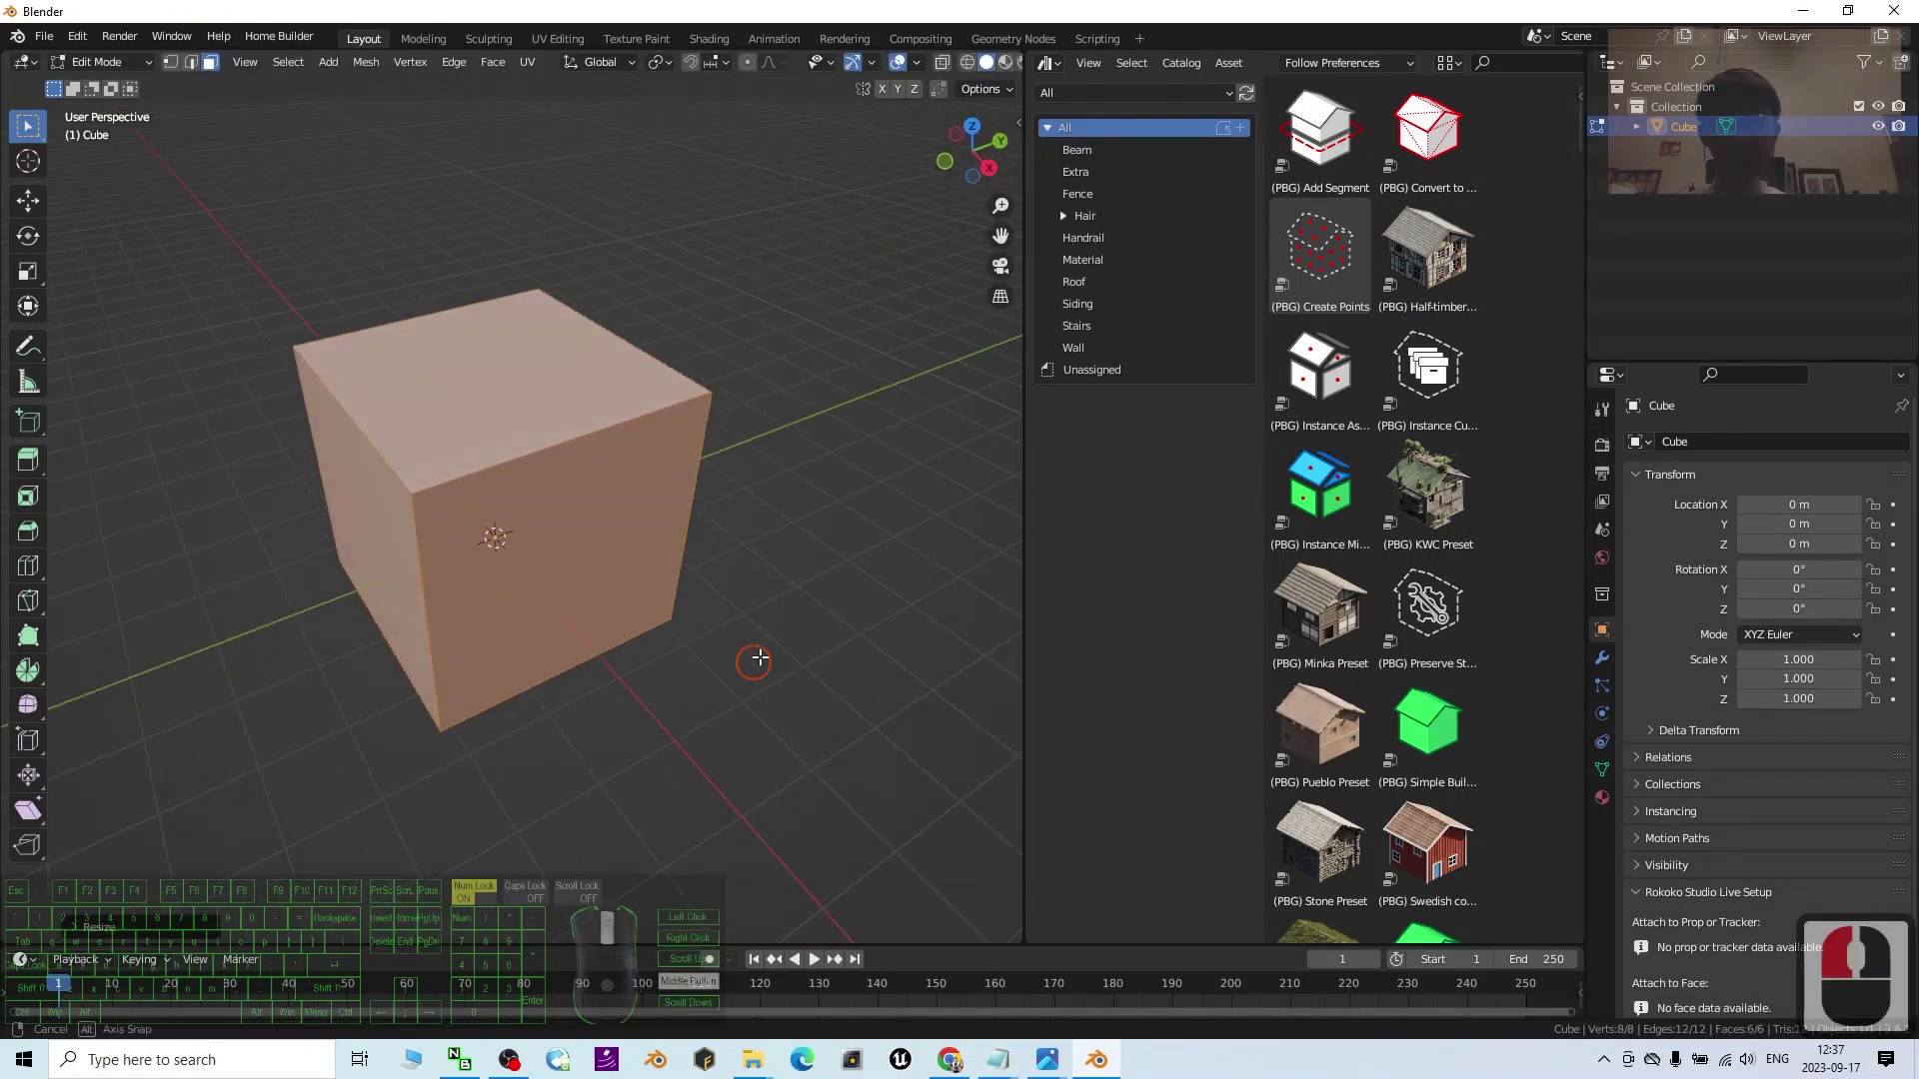
middle_click_drag(759, 659, 738, 645)
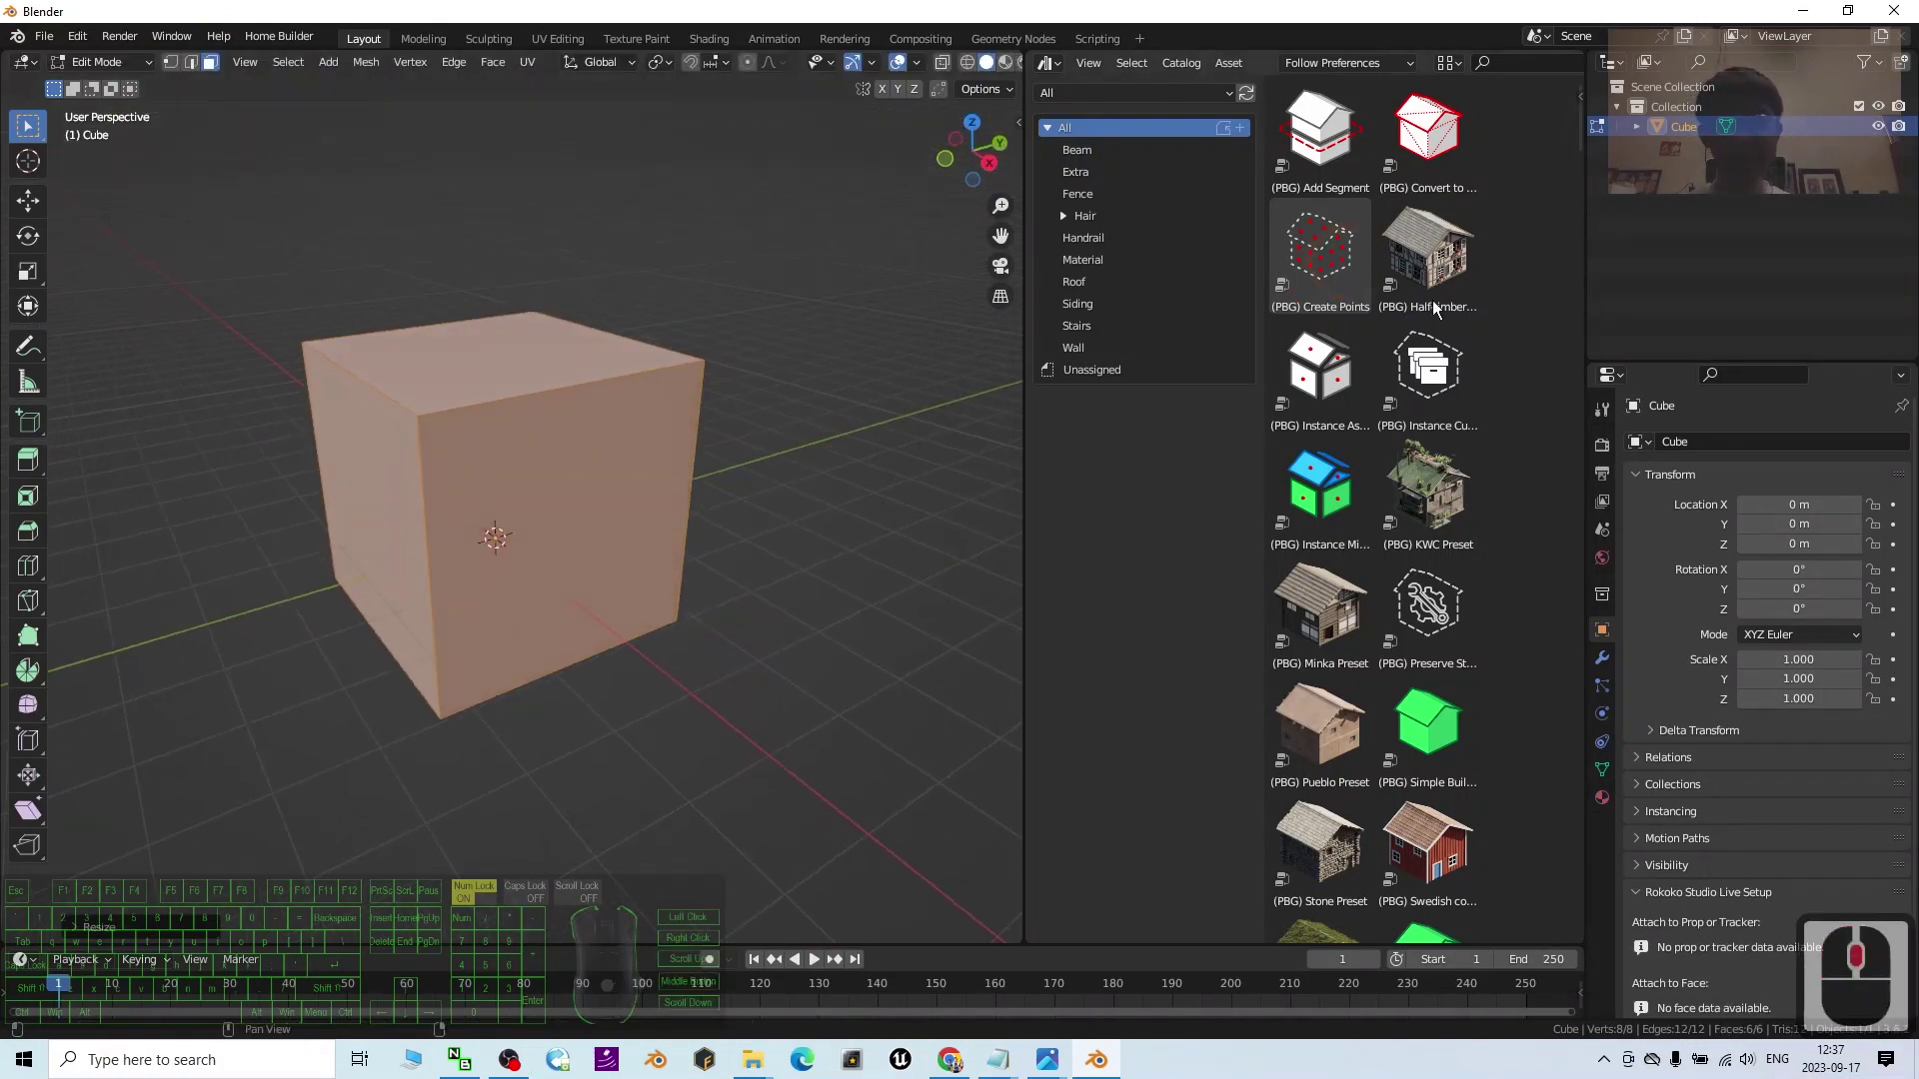
- Apply the (PBG) Half-timbered preset asset to the cube and show the viewport in Material Preview shading
left_click(1307, 513)
left_click(1320, 605)
scroll(1485, 411, "down", 1)
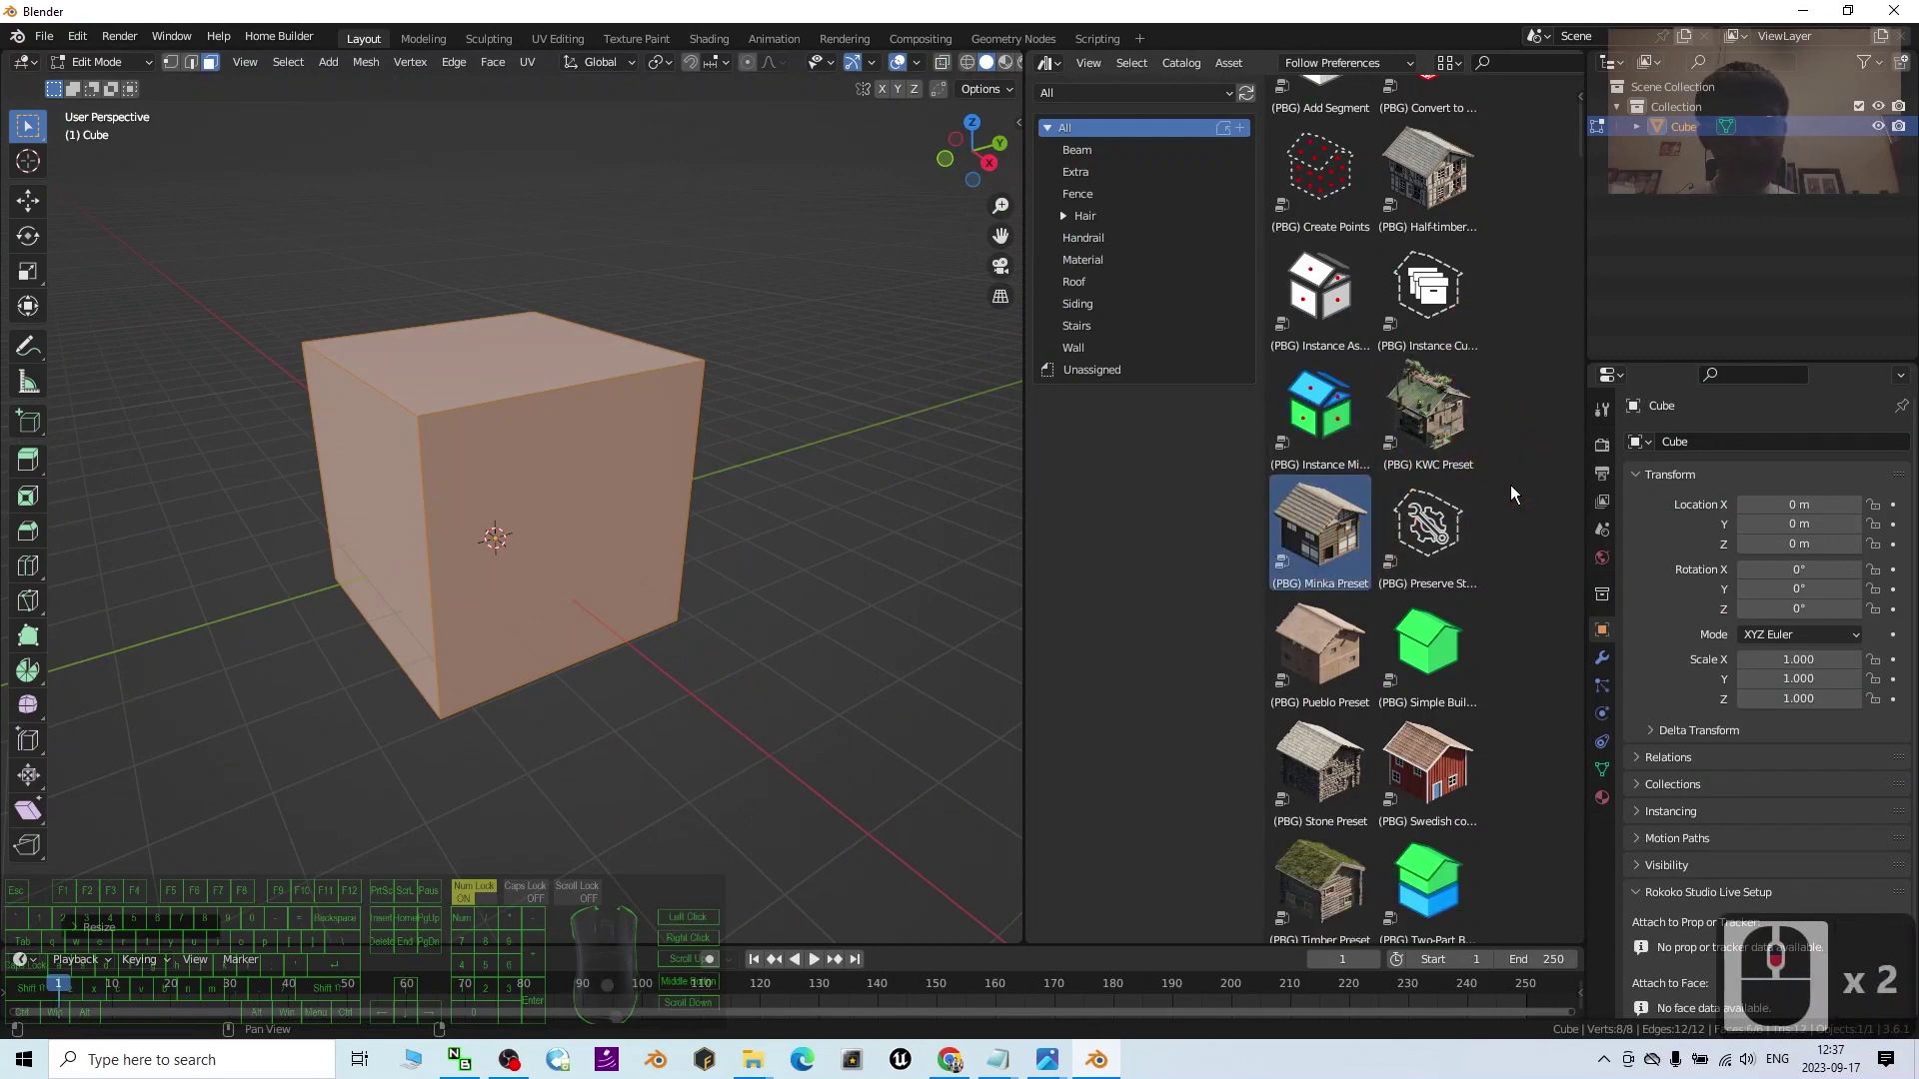
scroll(1509, 496, "up", 5)
left_click_drag(1431, 254, 553, 446)
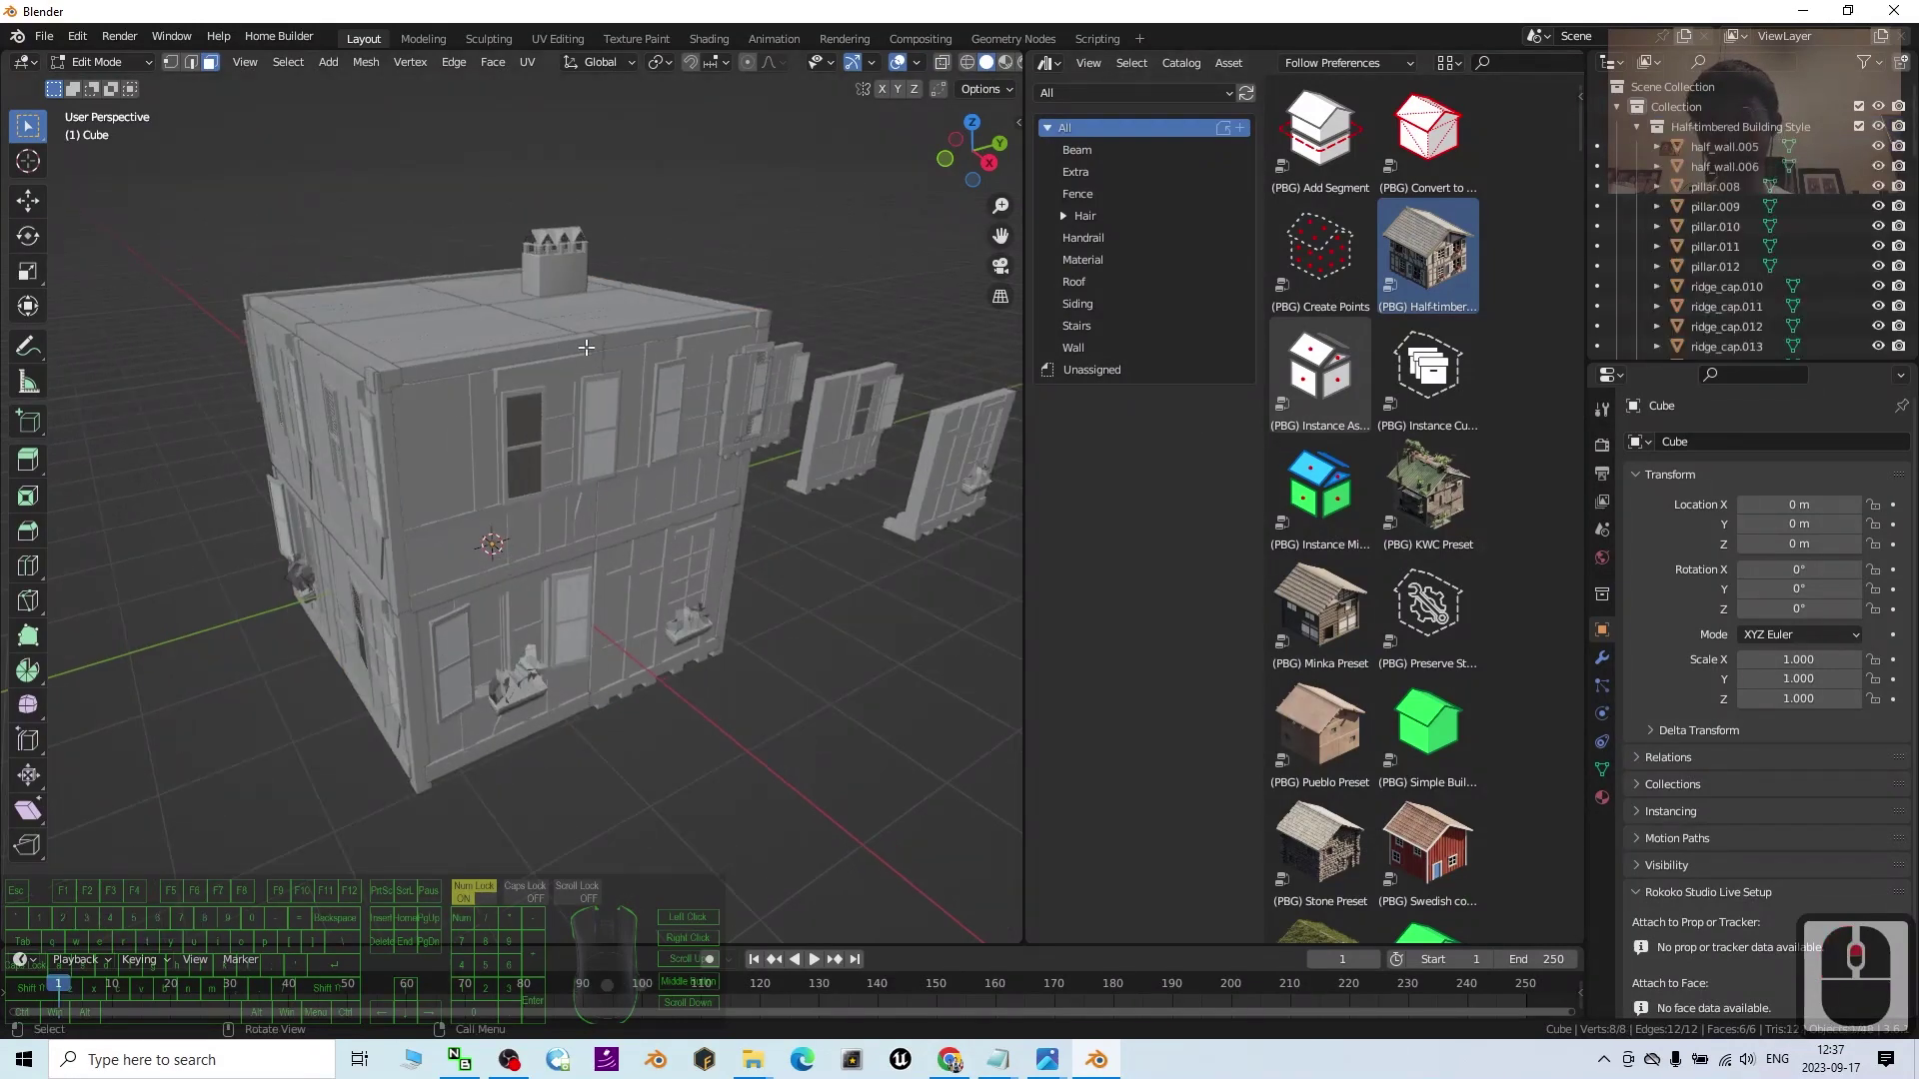
left_click(1005, 63)
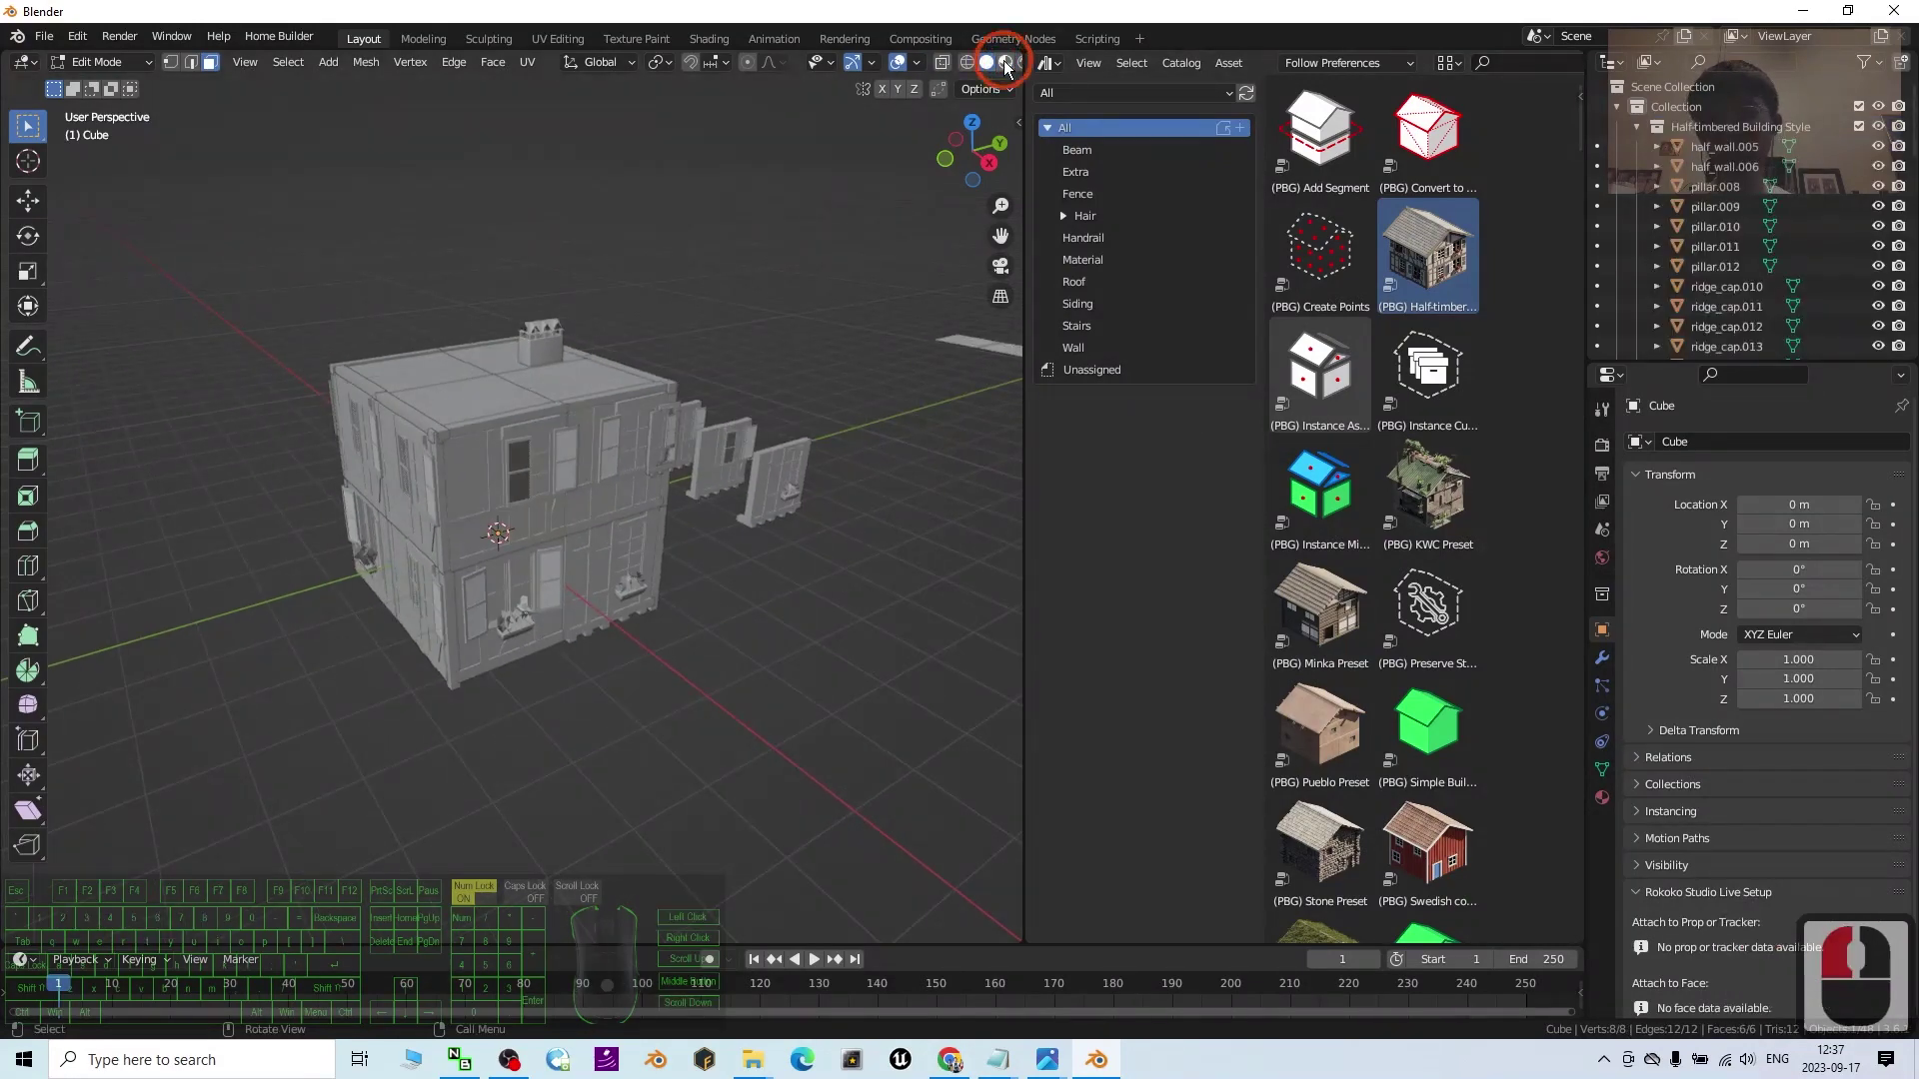
scroll(700, 500, "up", 2)
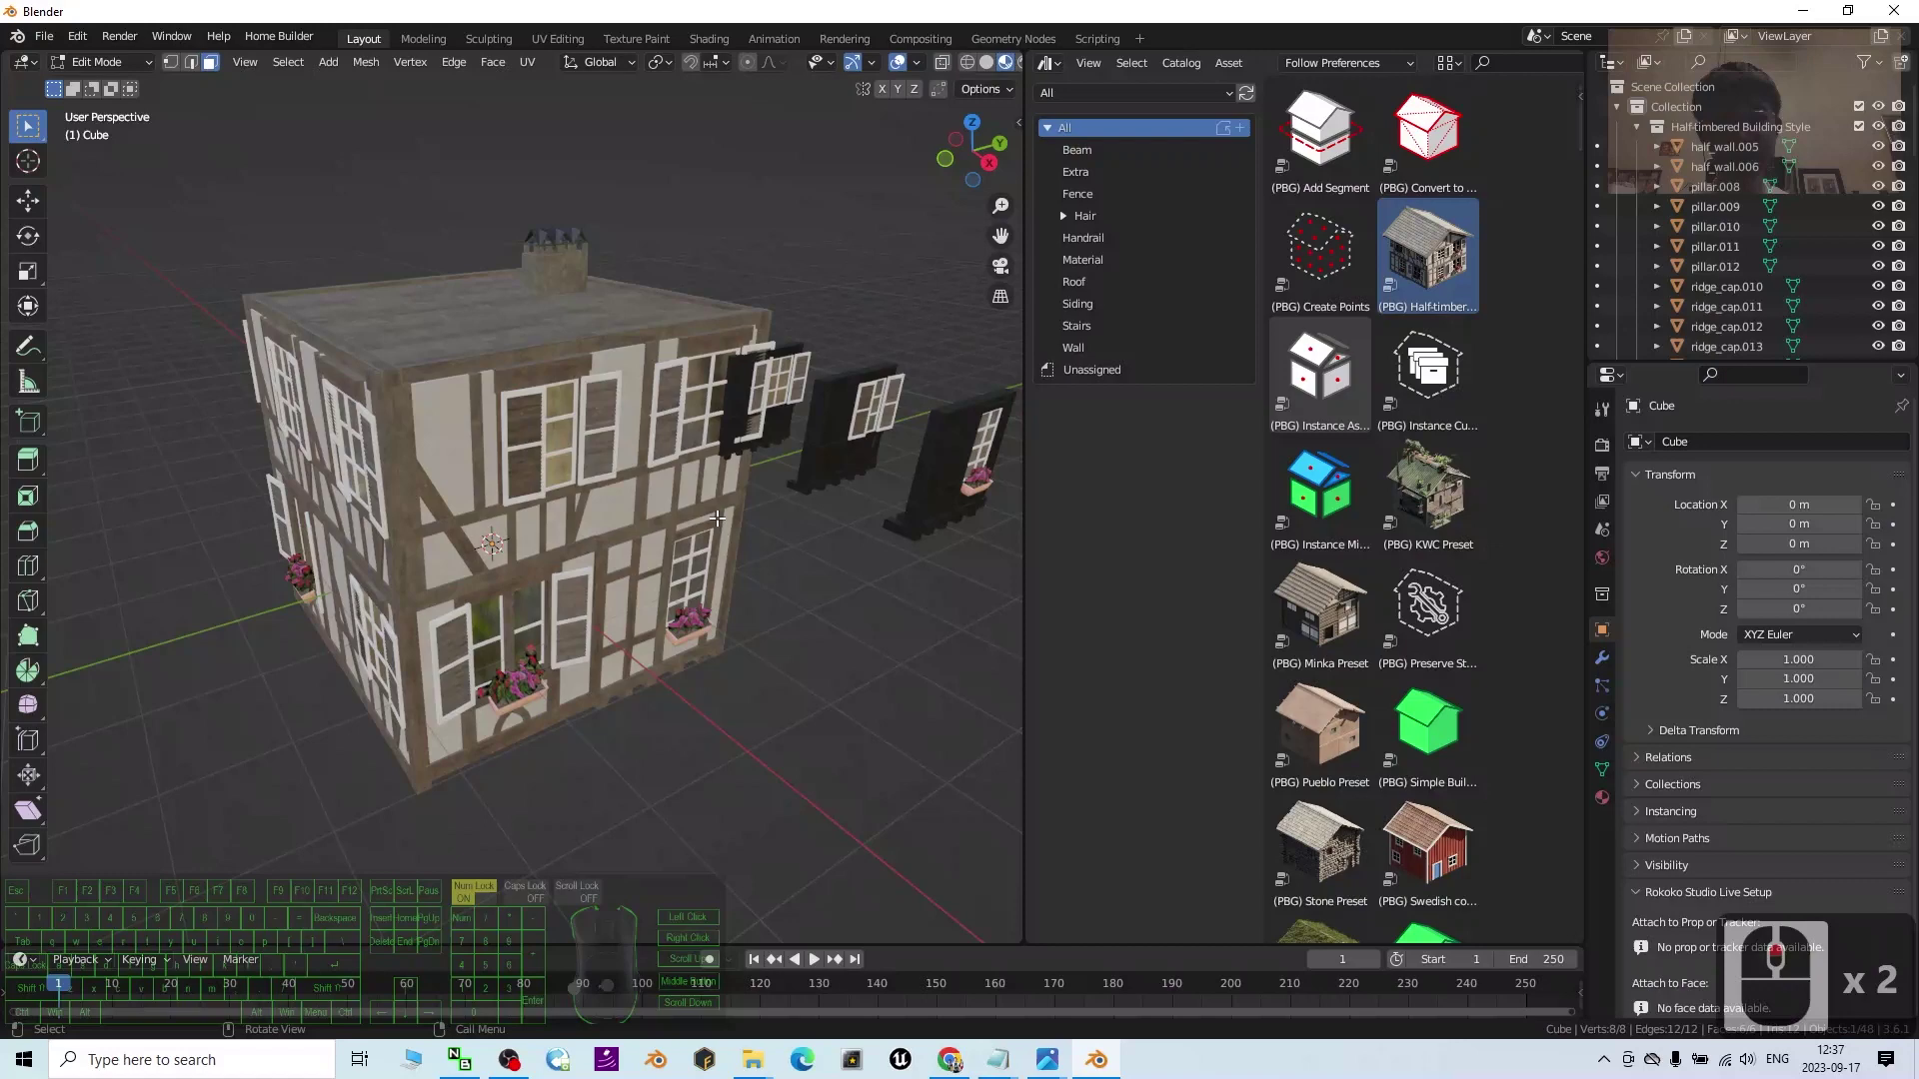
- Show the cube's modifier settings and toggle the Half-timbered preset's viewport display off and back on
left_click(1603, 659)
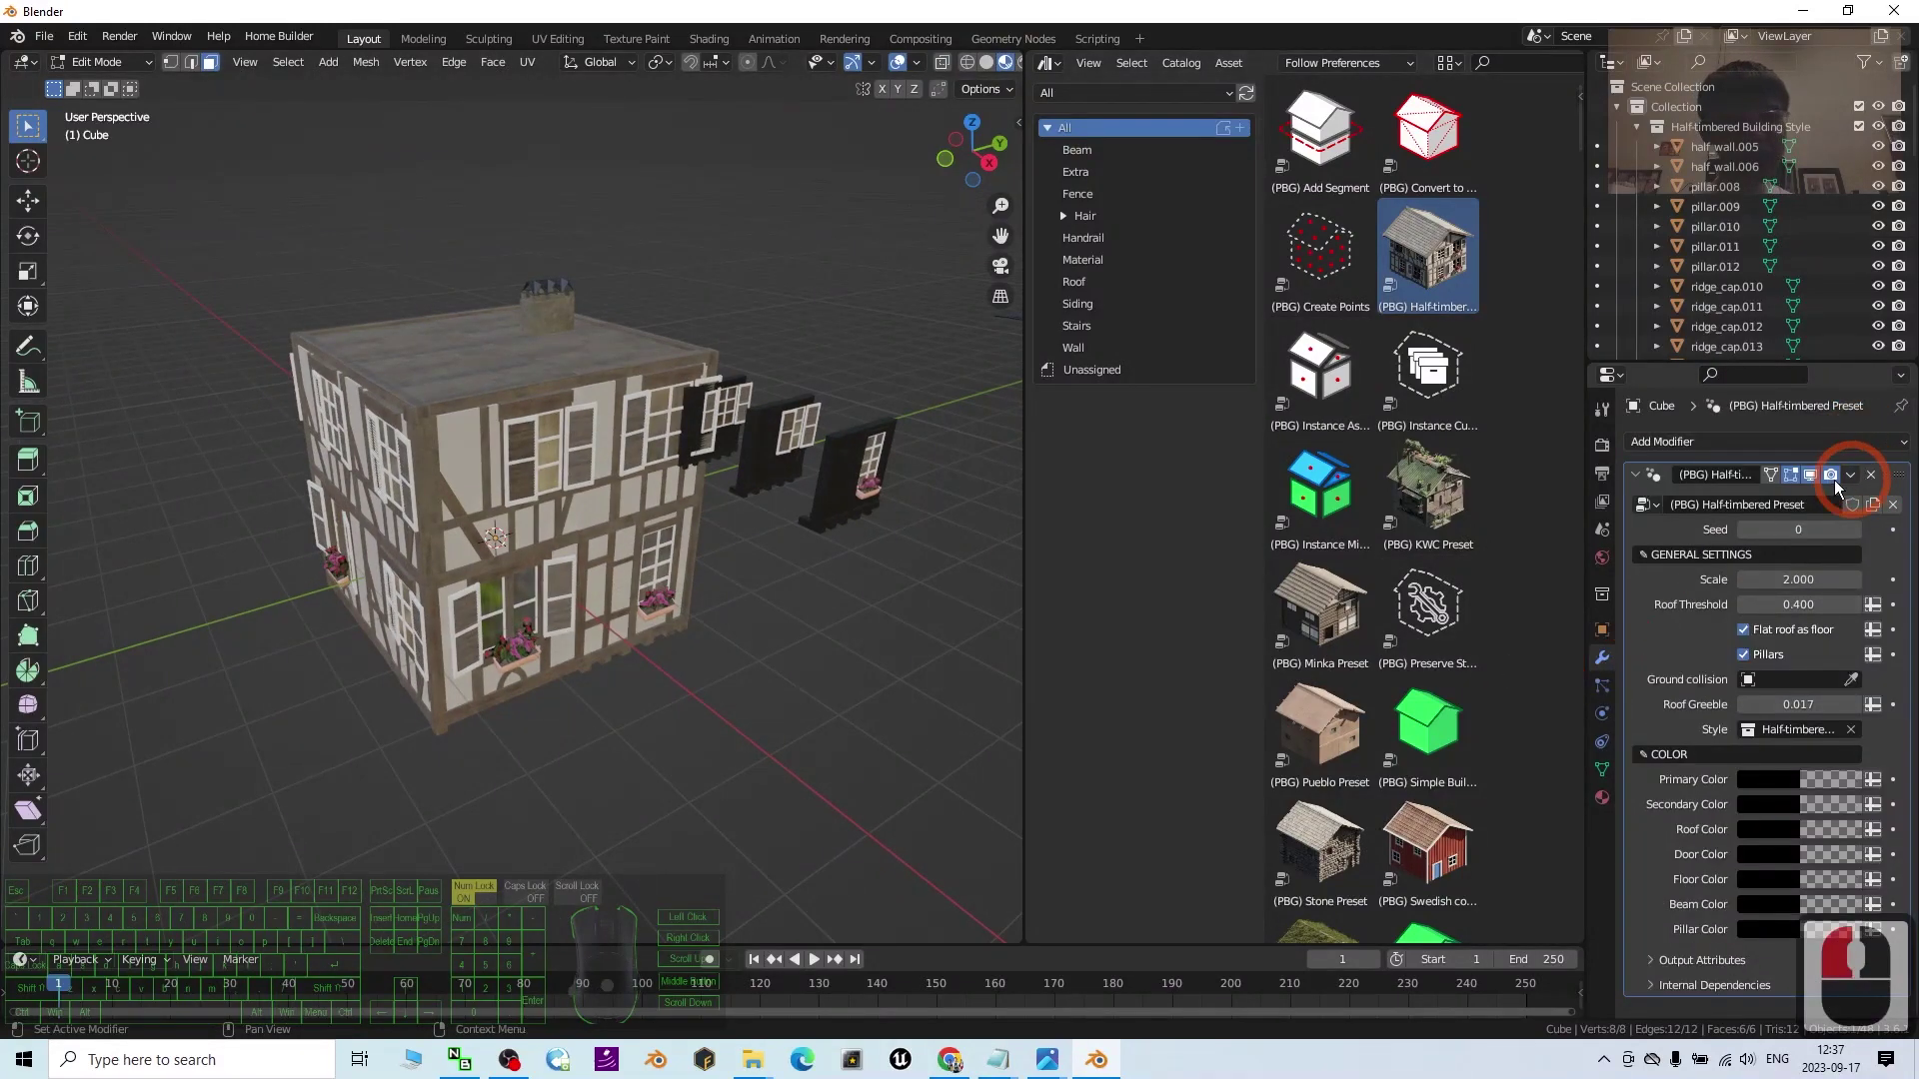
left_click(1808, 477)
left_click(1808, 477)
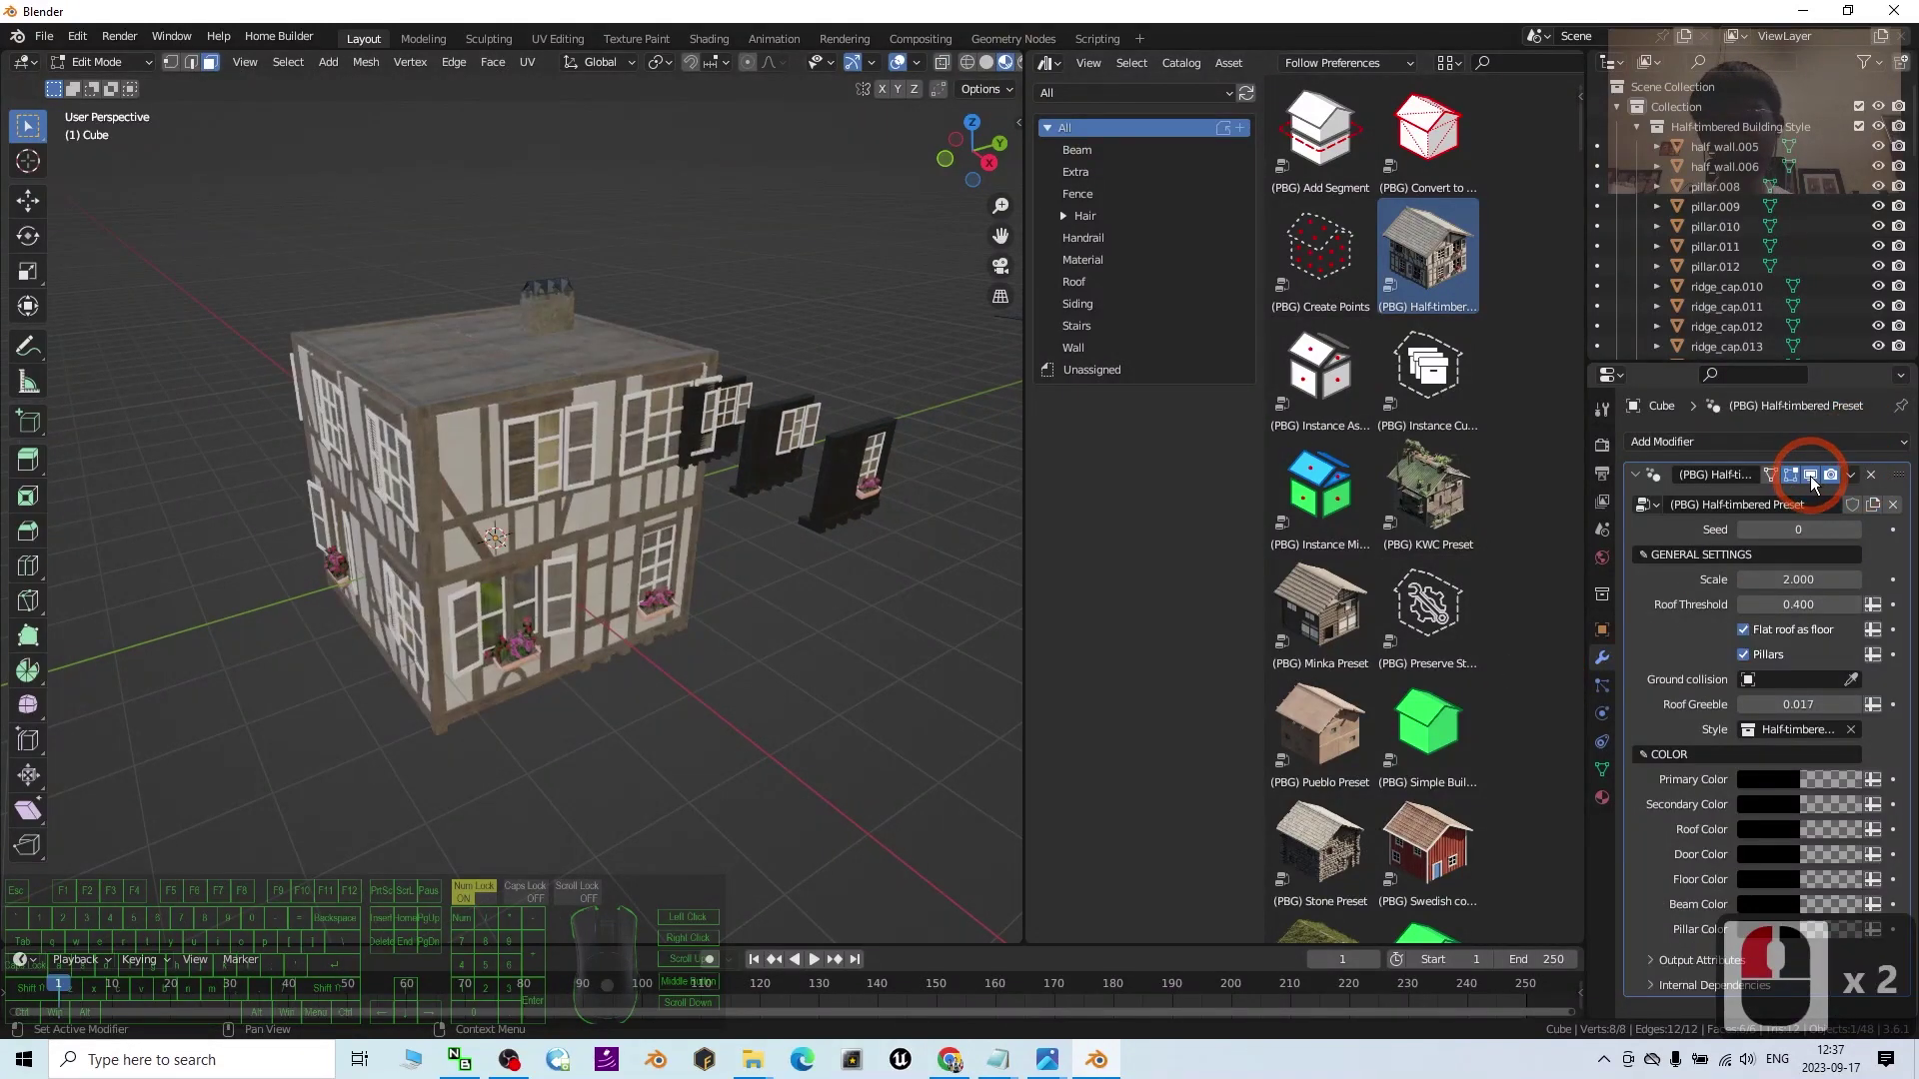
- Compare the plain cube with the generated house by hiding and redisplaying the Half-timbered preset in the viewport
left_click(1811, 476)
left_click(1811, 476)
scroll(775, 530, "up", 1)
scroll(775, 528, "down", 1)
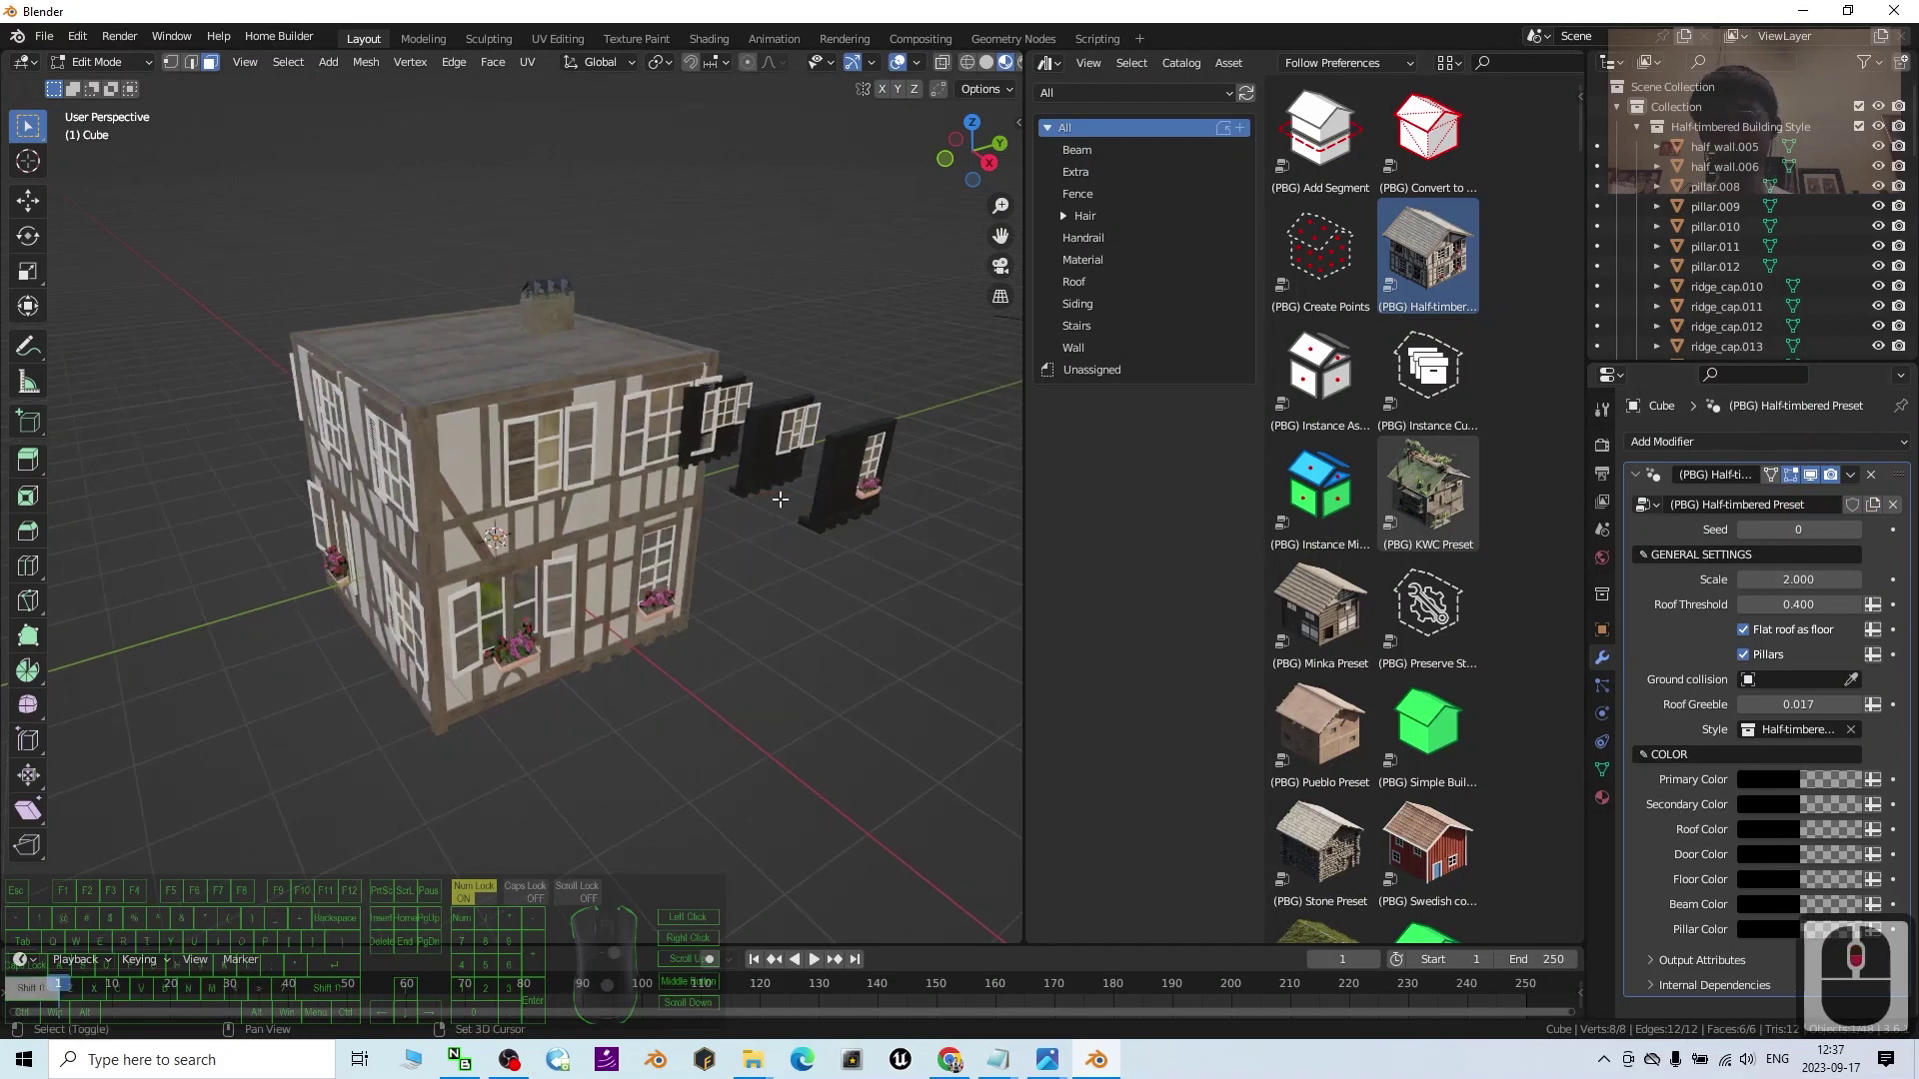
- Add a single loop cut running through the middle of the cube's top and front faces
middle_click_drag(780, 507, 764, 590, "shift")
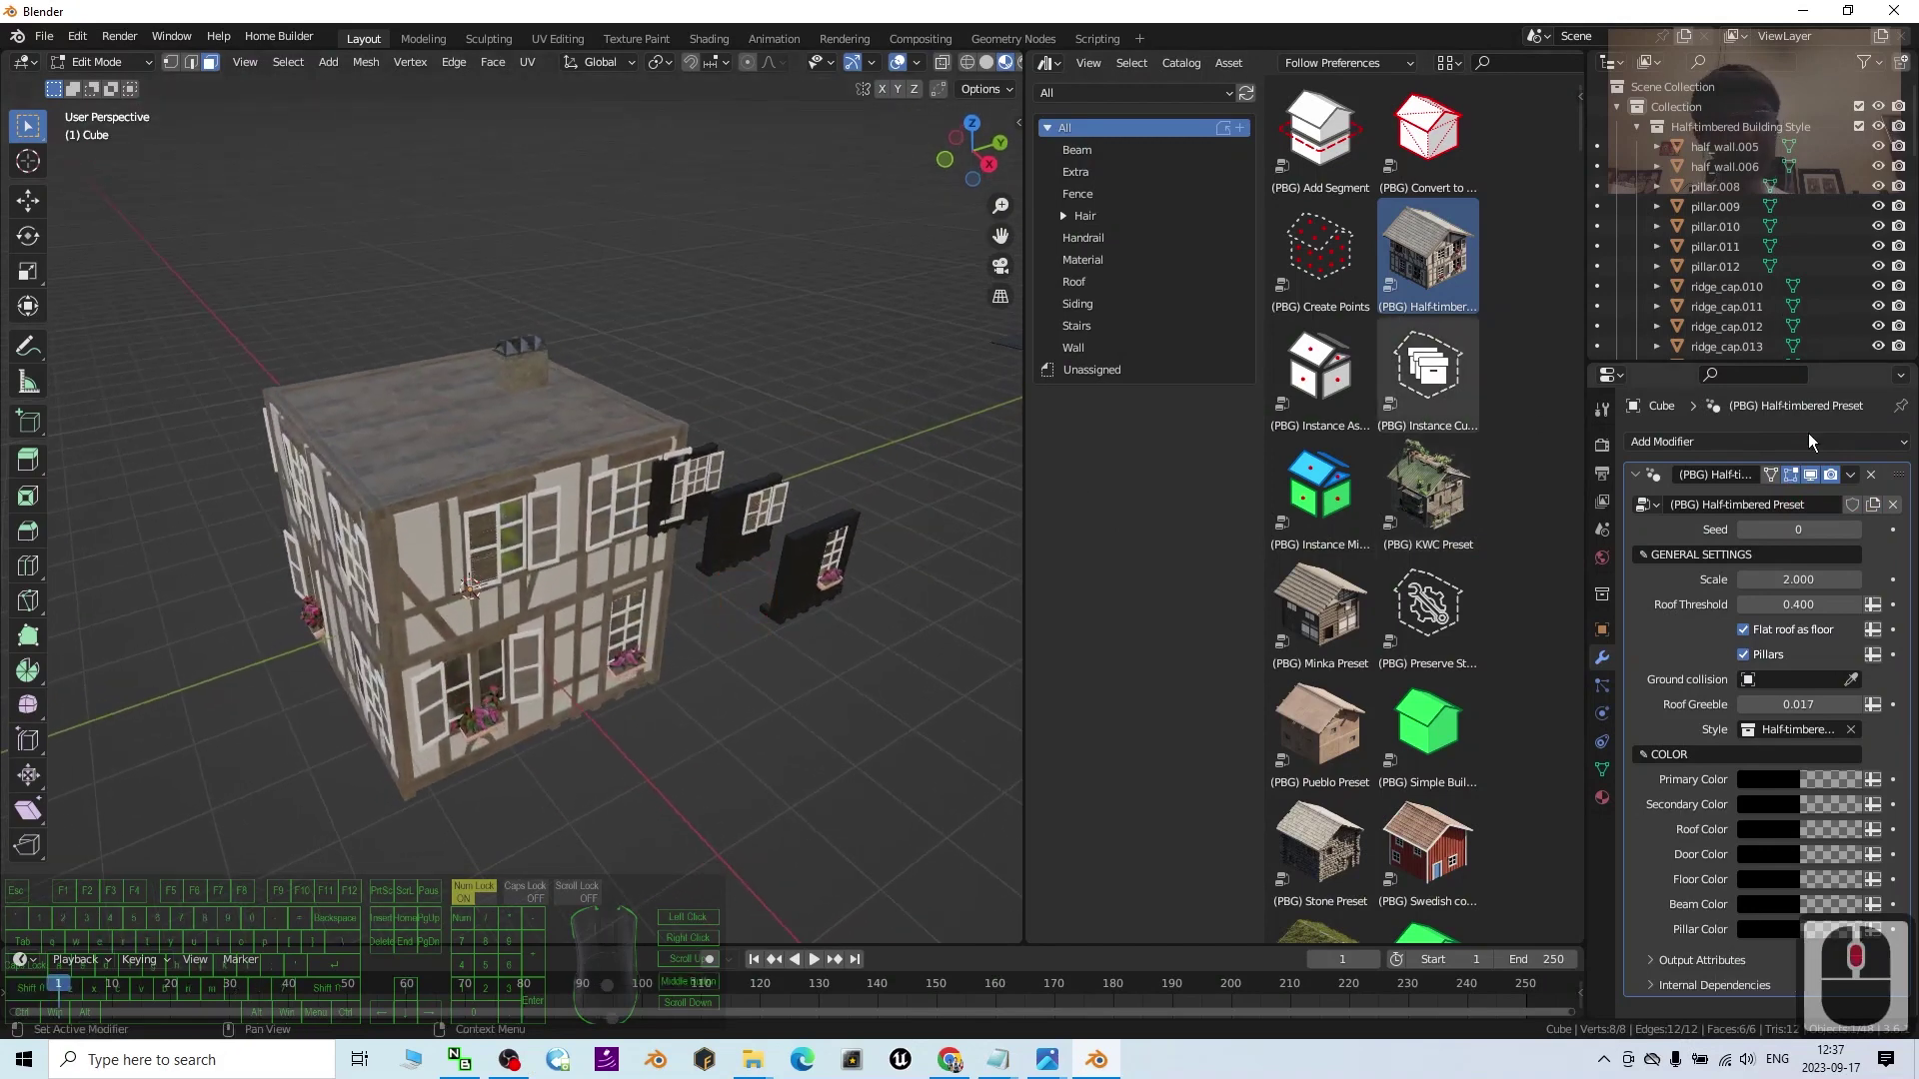
mouse_move(560, 504)
middle_mouse_down()
mouse_move(556, 438)
mouse_move(558, 505)
mouse_move(540, 514)
middle_mouse_up()
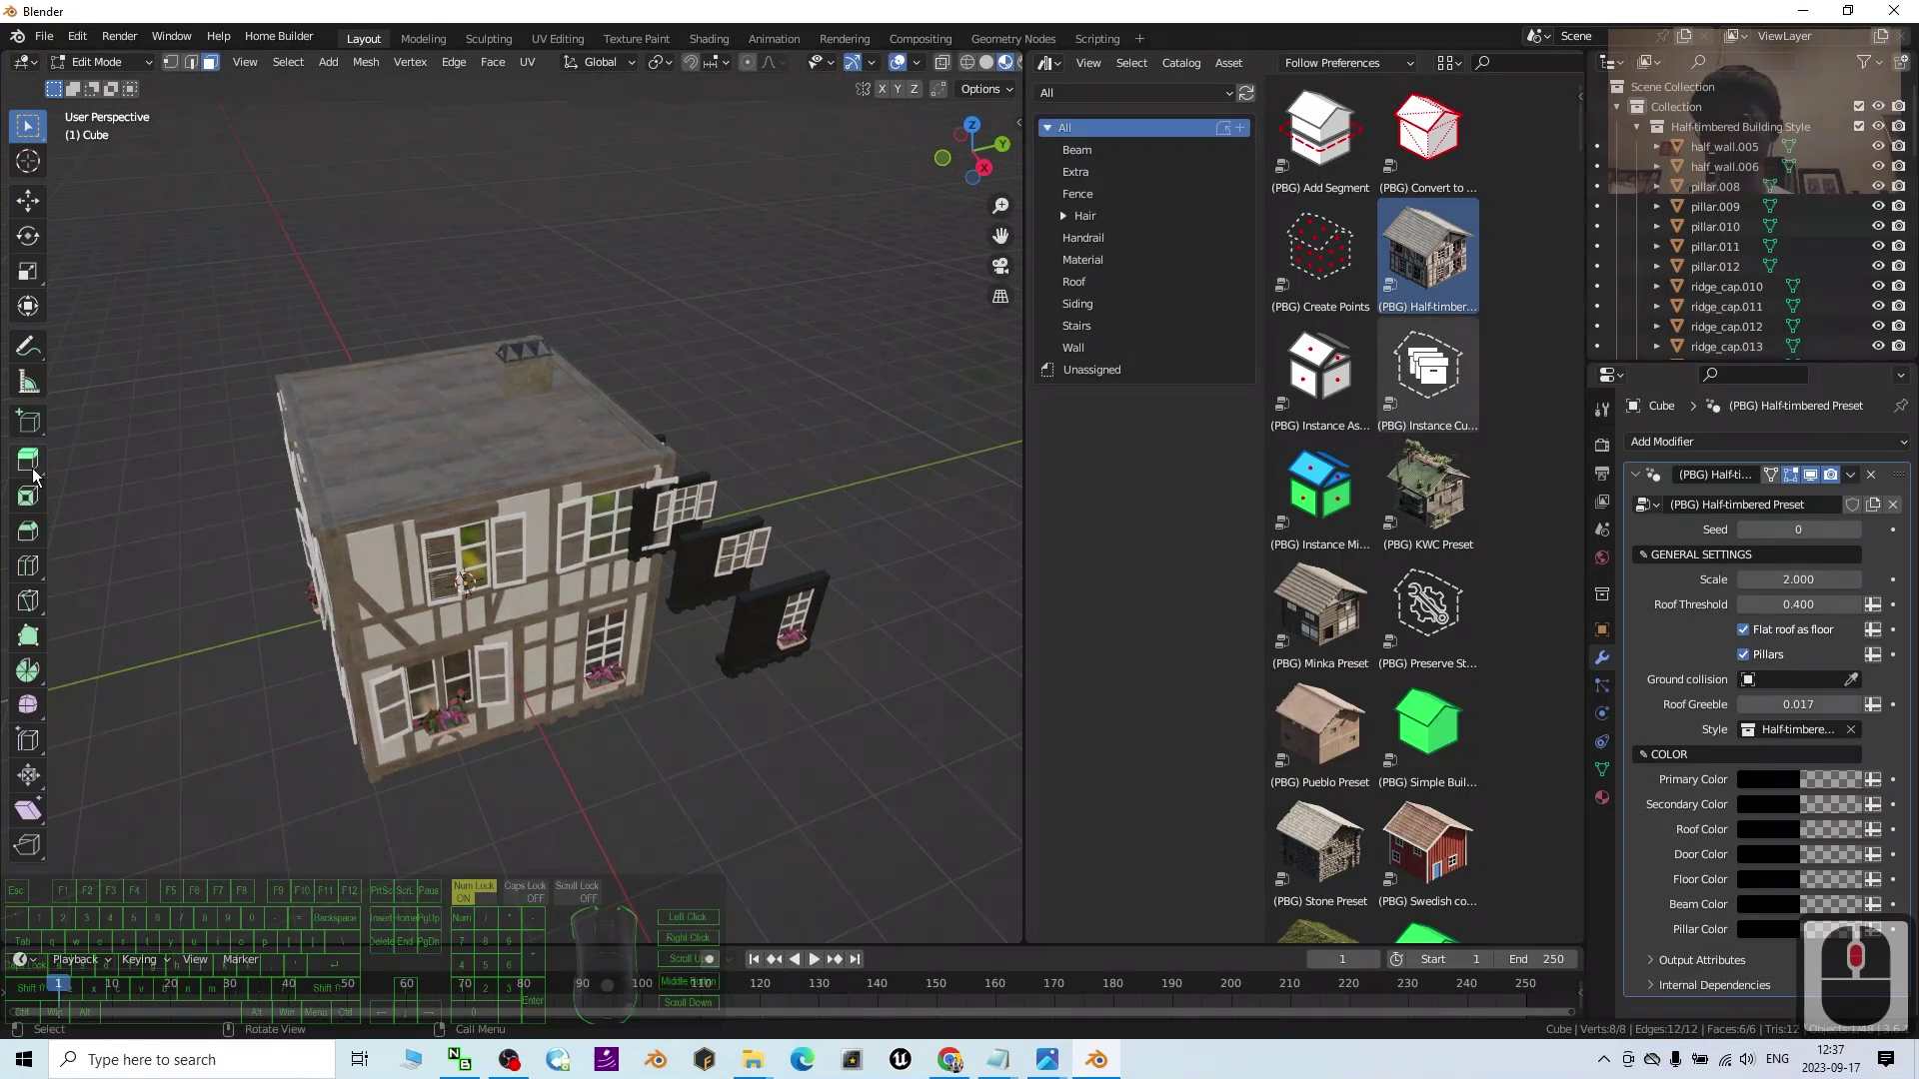
left_click(28, 566)
left_click(446, 458)
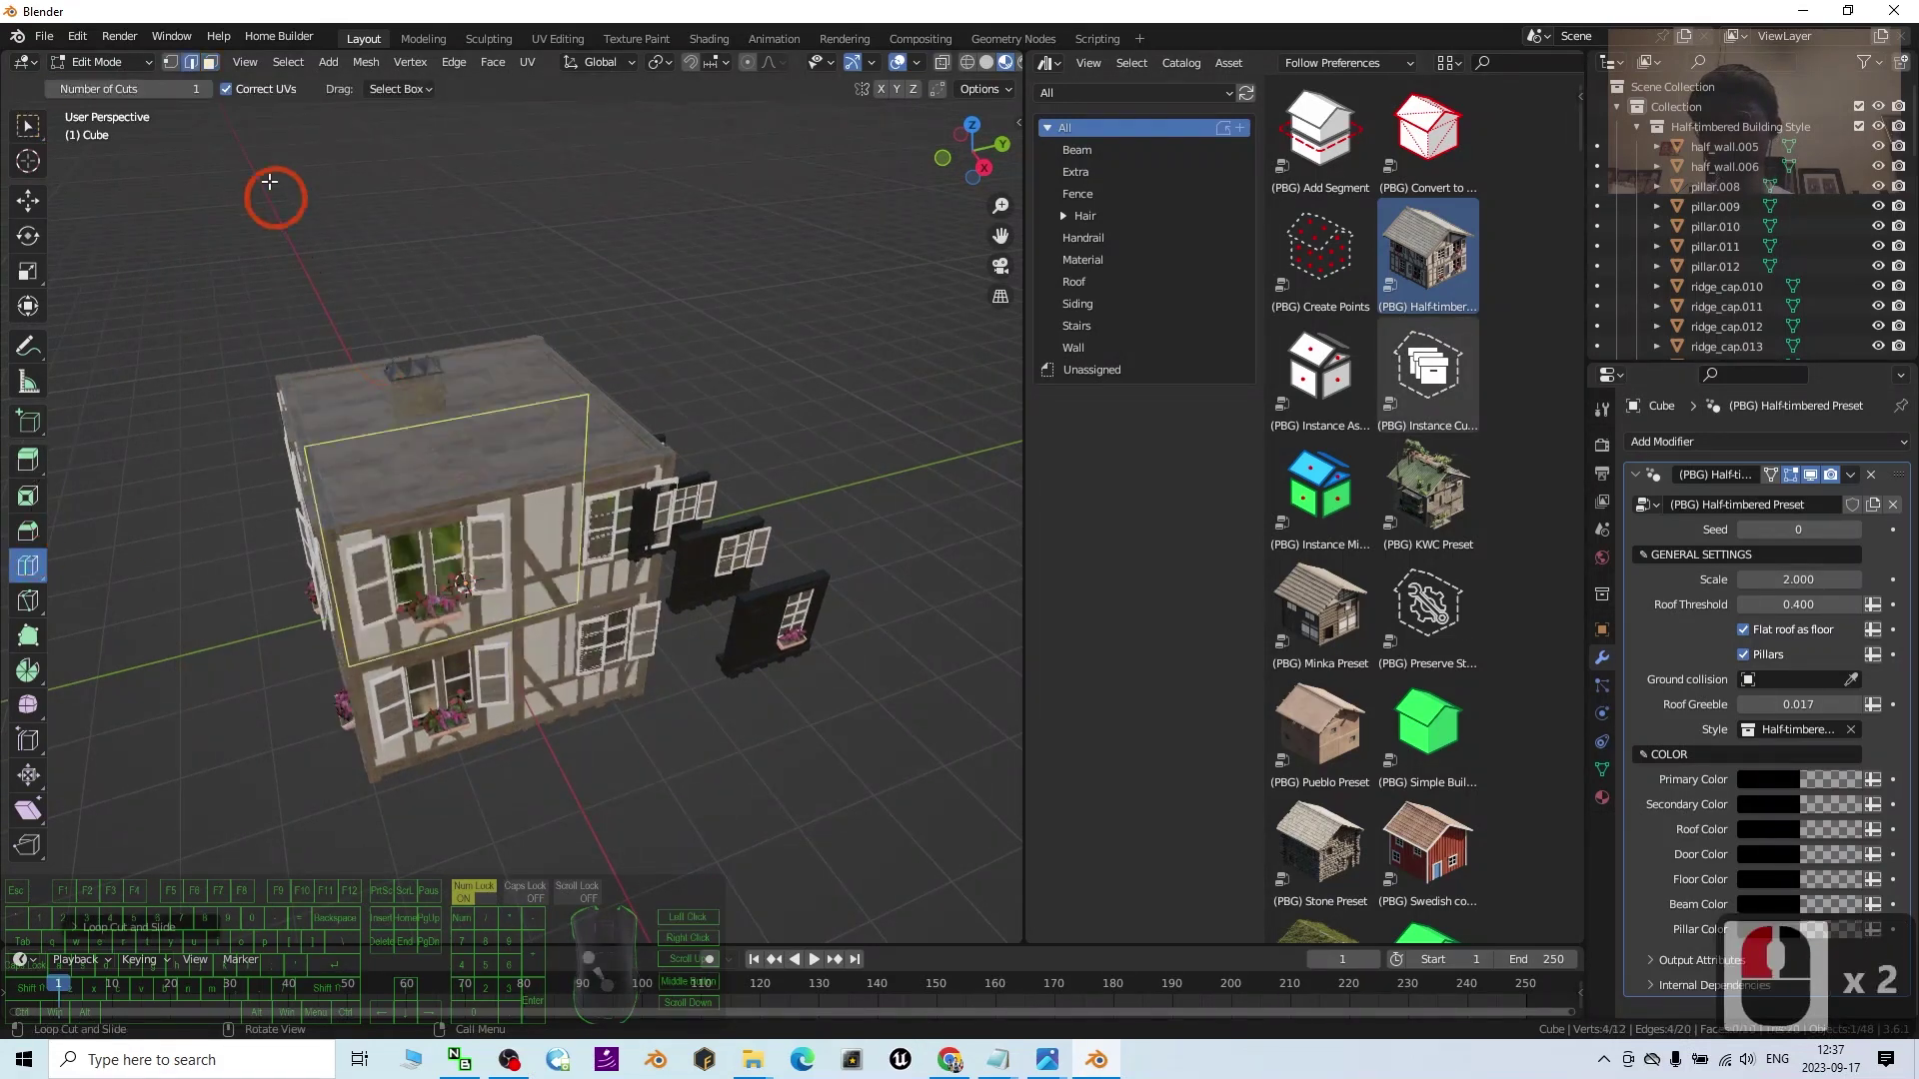
left_click(59, 245)
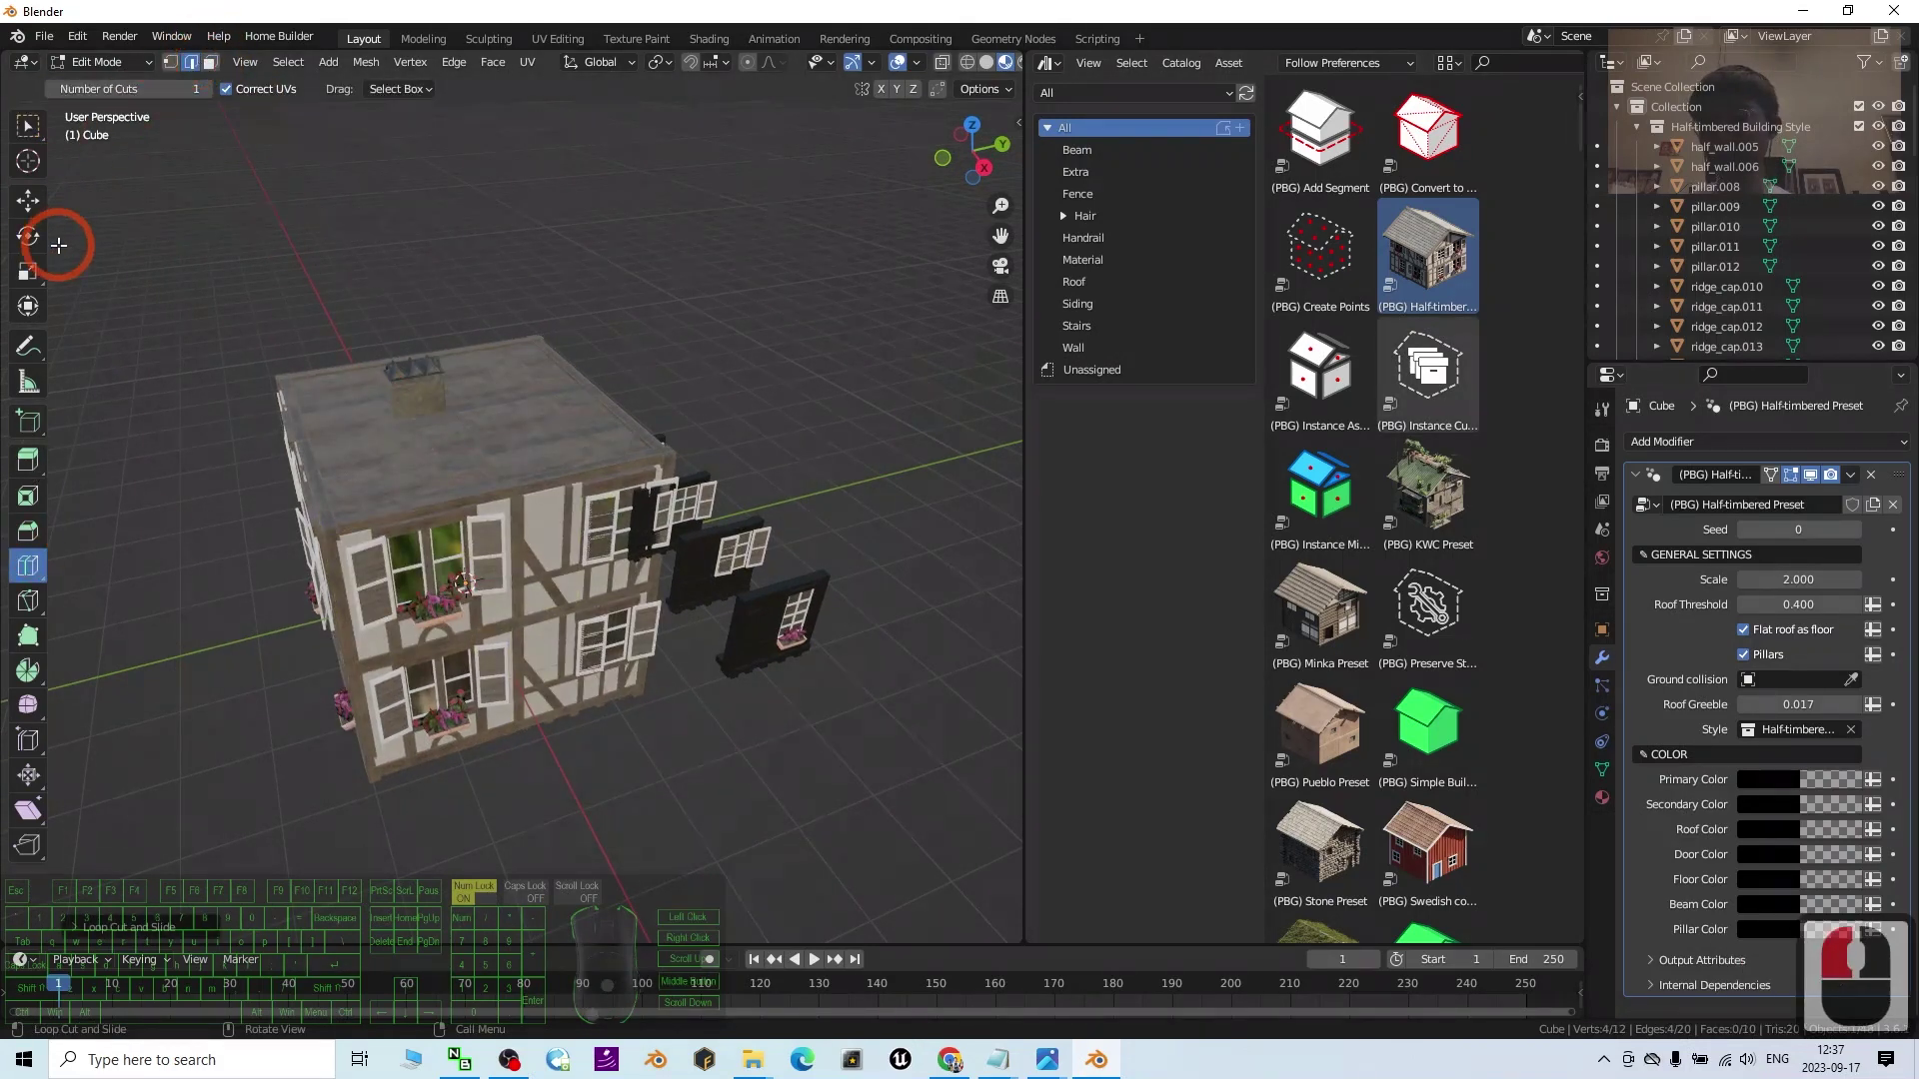
- Raise the top middle edge along Z into a gable ridge, hiding the preset display during the move and restoring it
left_click(29, 203)
left_click(456, 428)
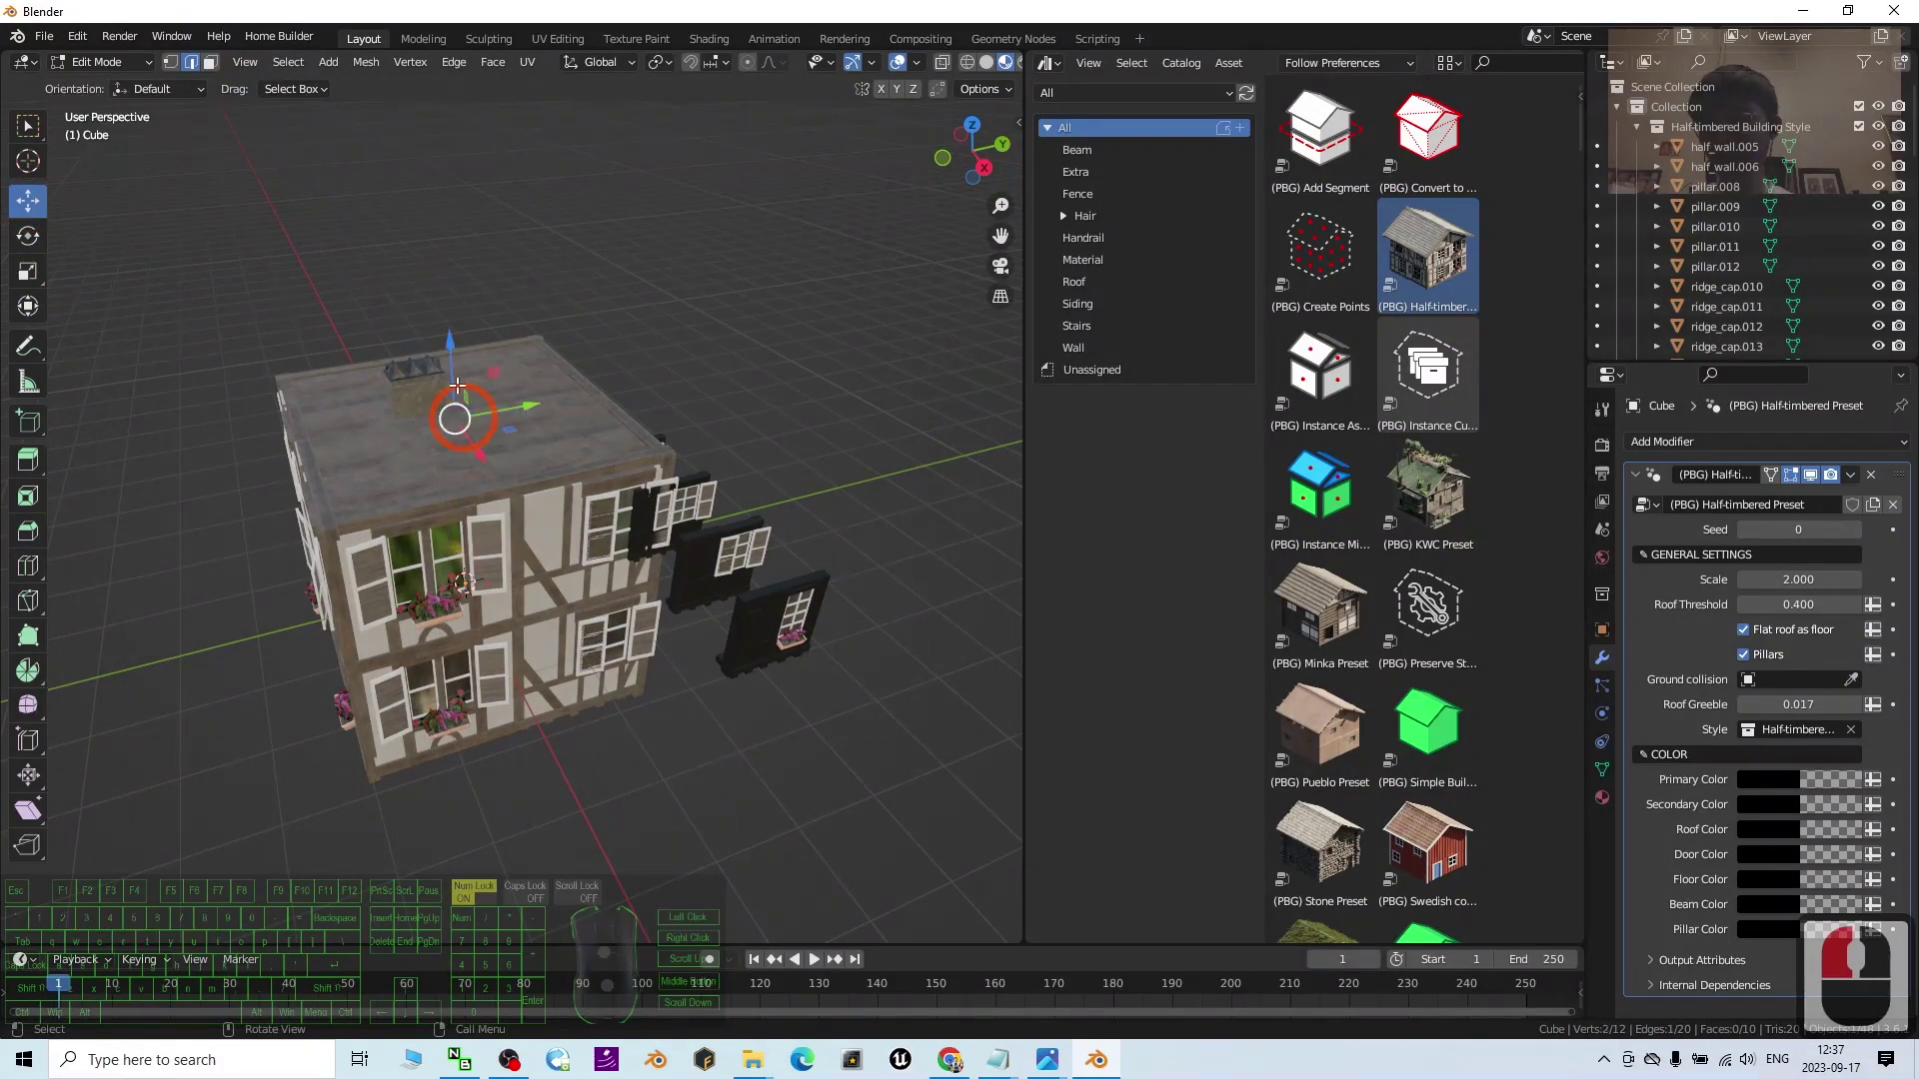
left_click(1811, 475)
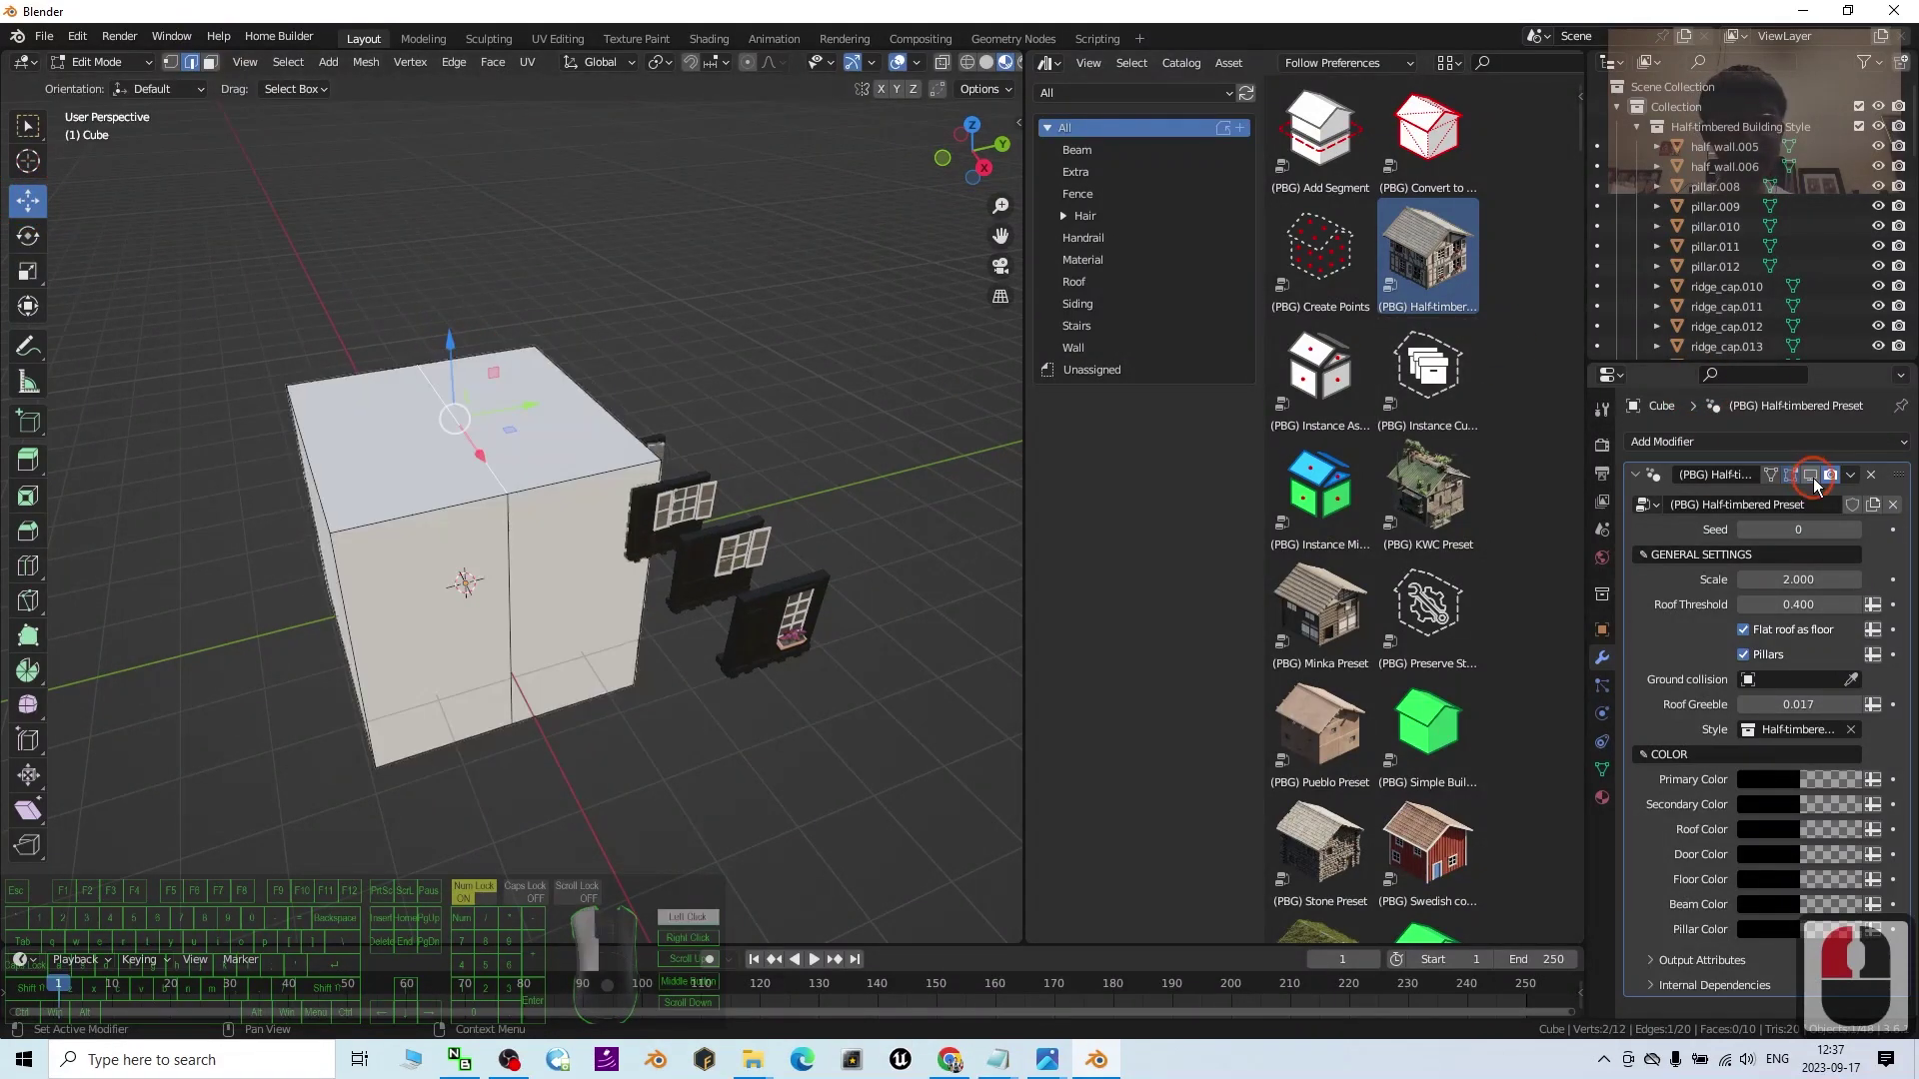
left_click(1811, 475)
left_click(1811, 475)
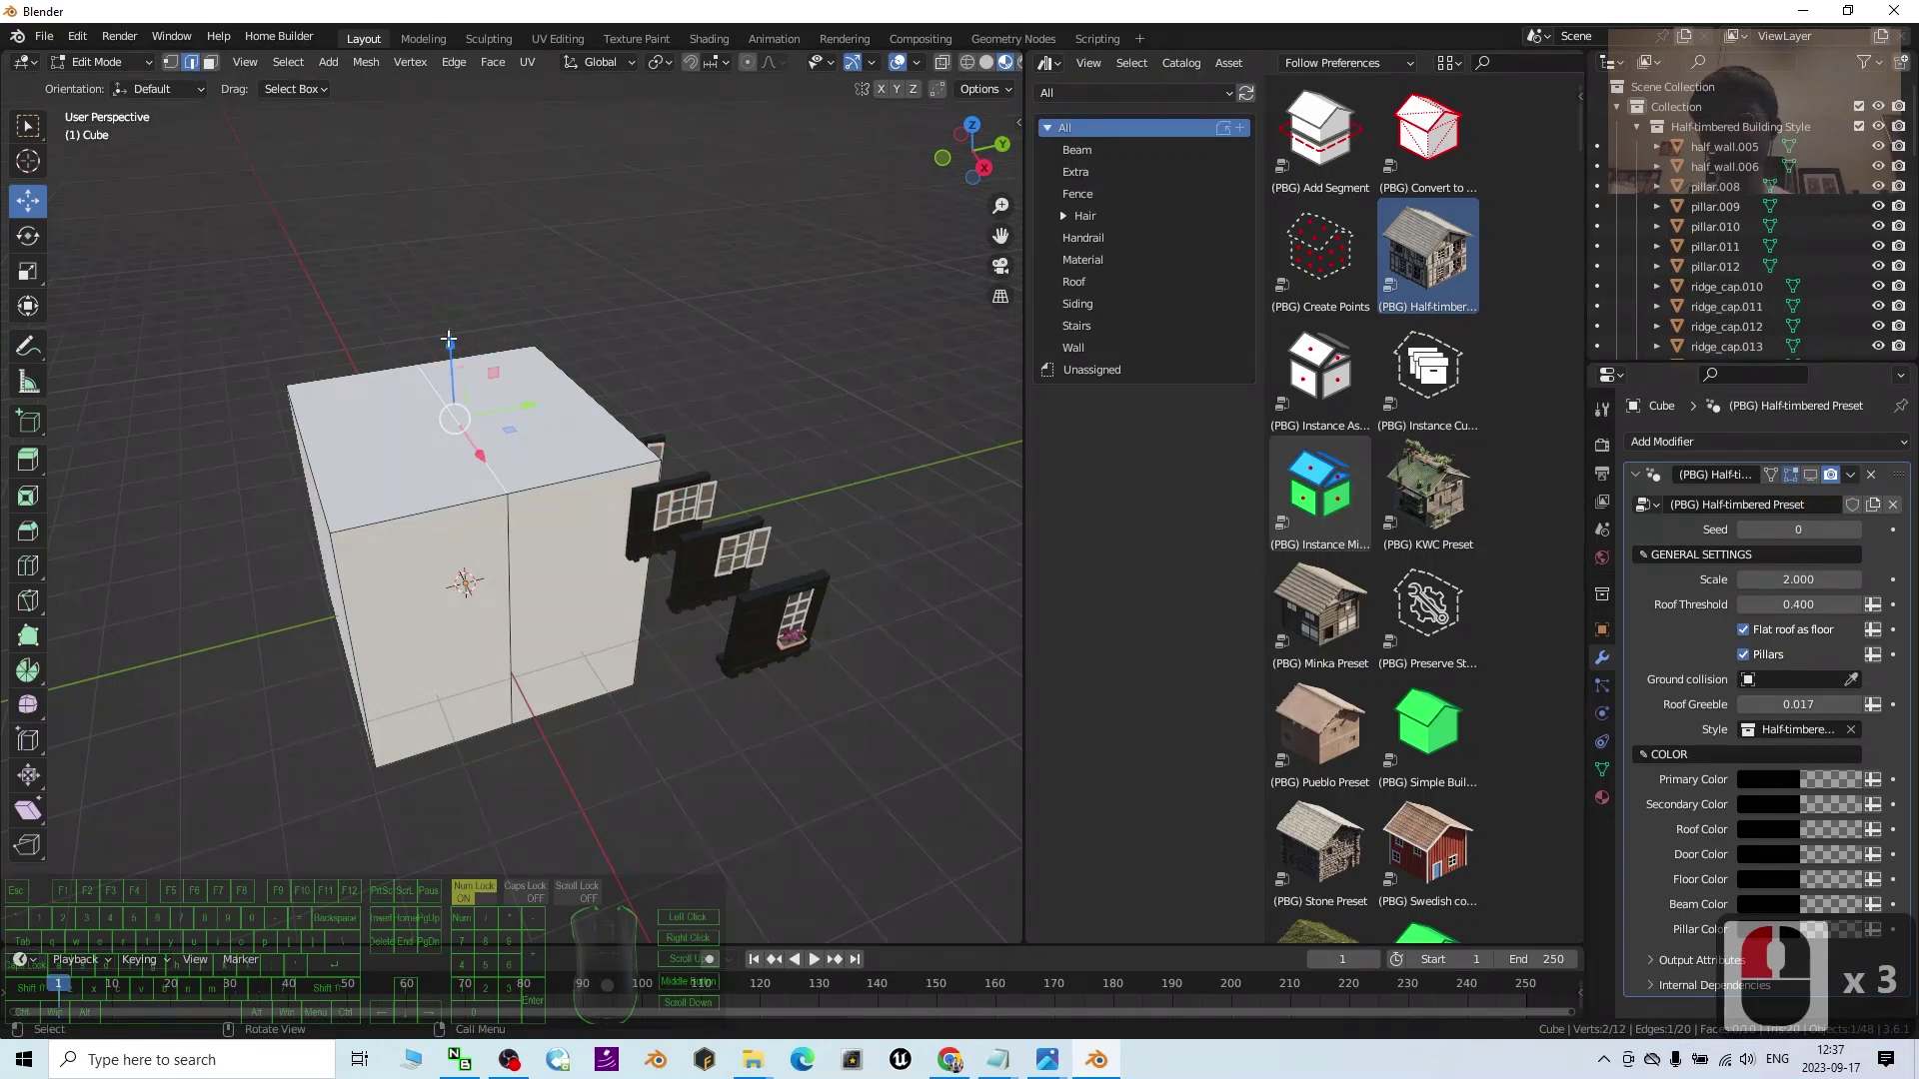
left_click_drag(449, 340, 443, 238)
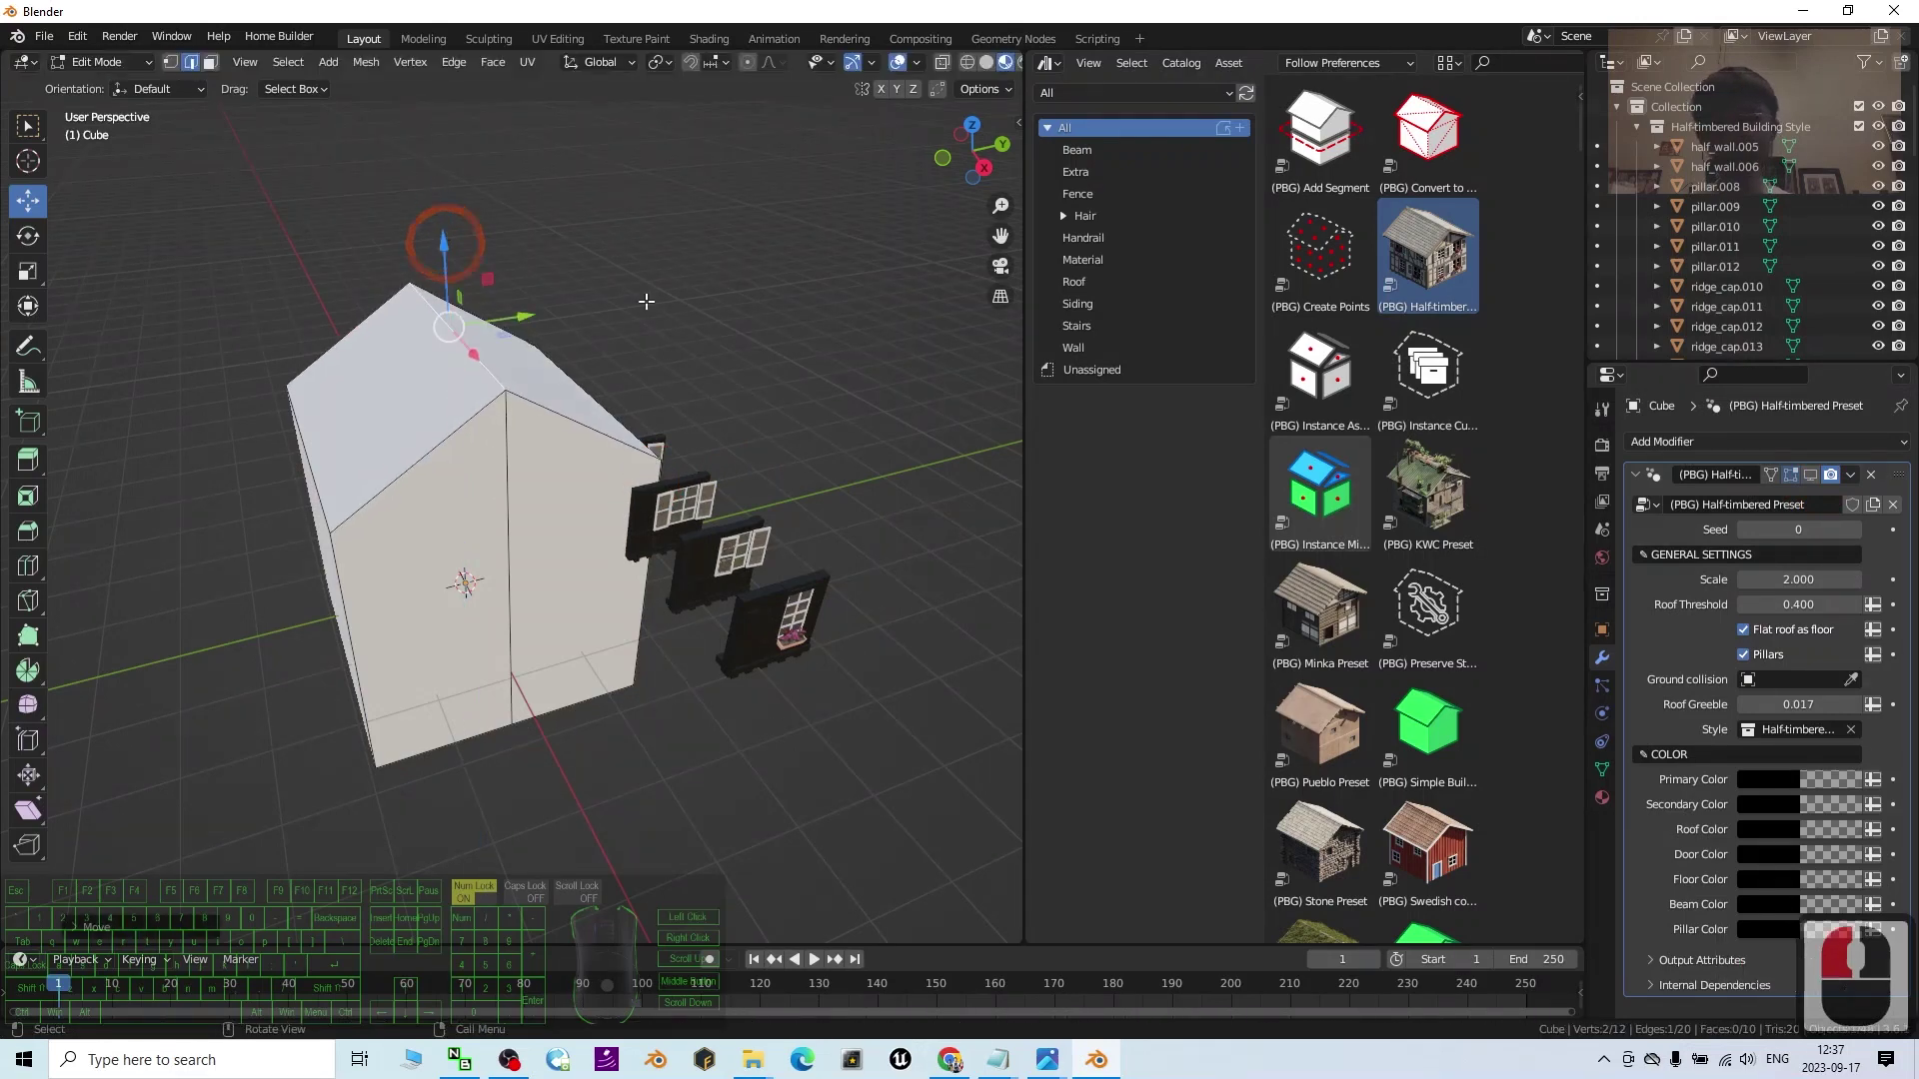
left_click(1811, 475)
- Extrude the side wall face beneath the roof's eave outward to lengthen the house with a new wing
middle_click_drag(490, 571, 484, 505)
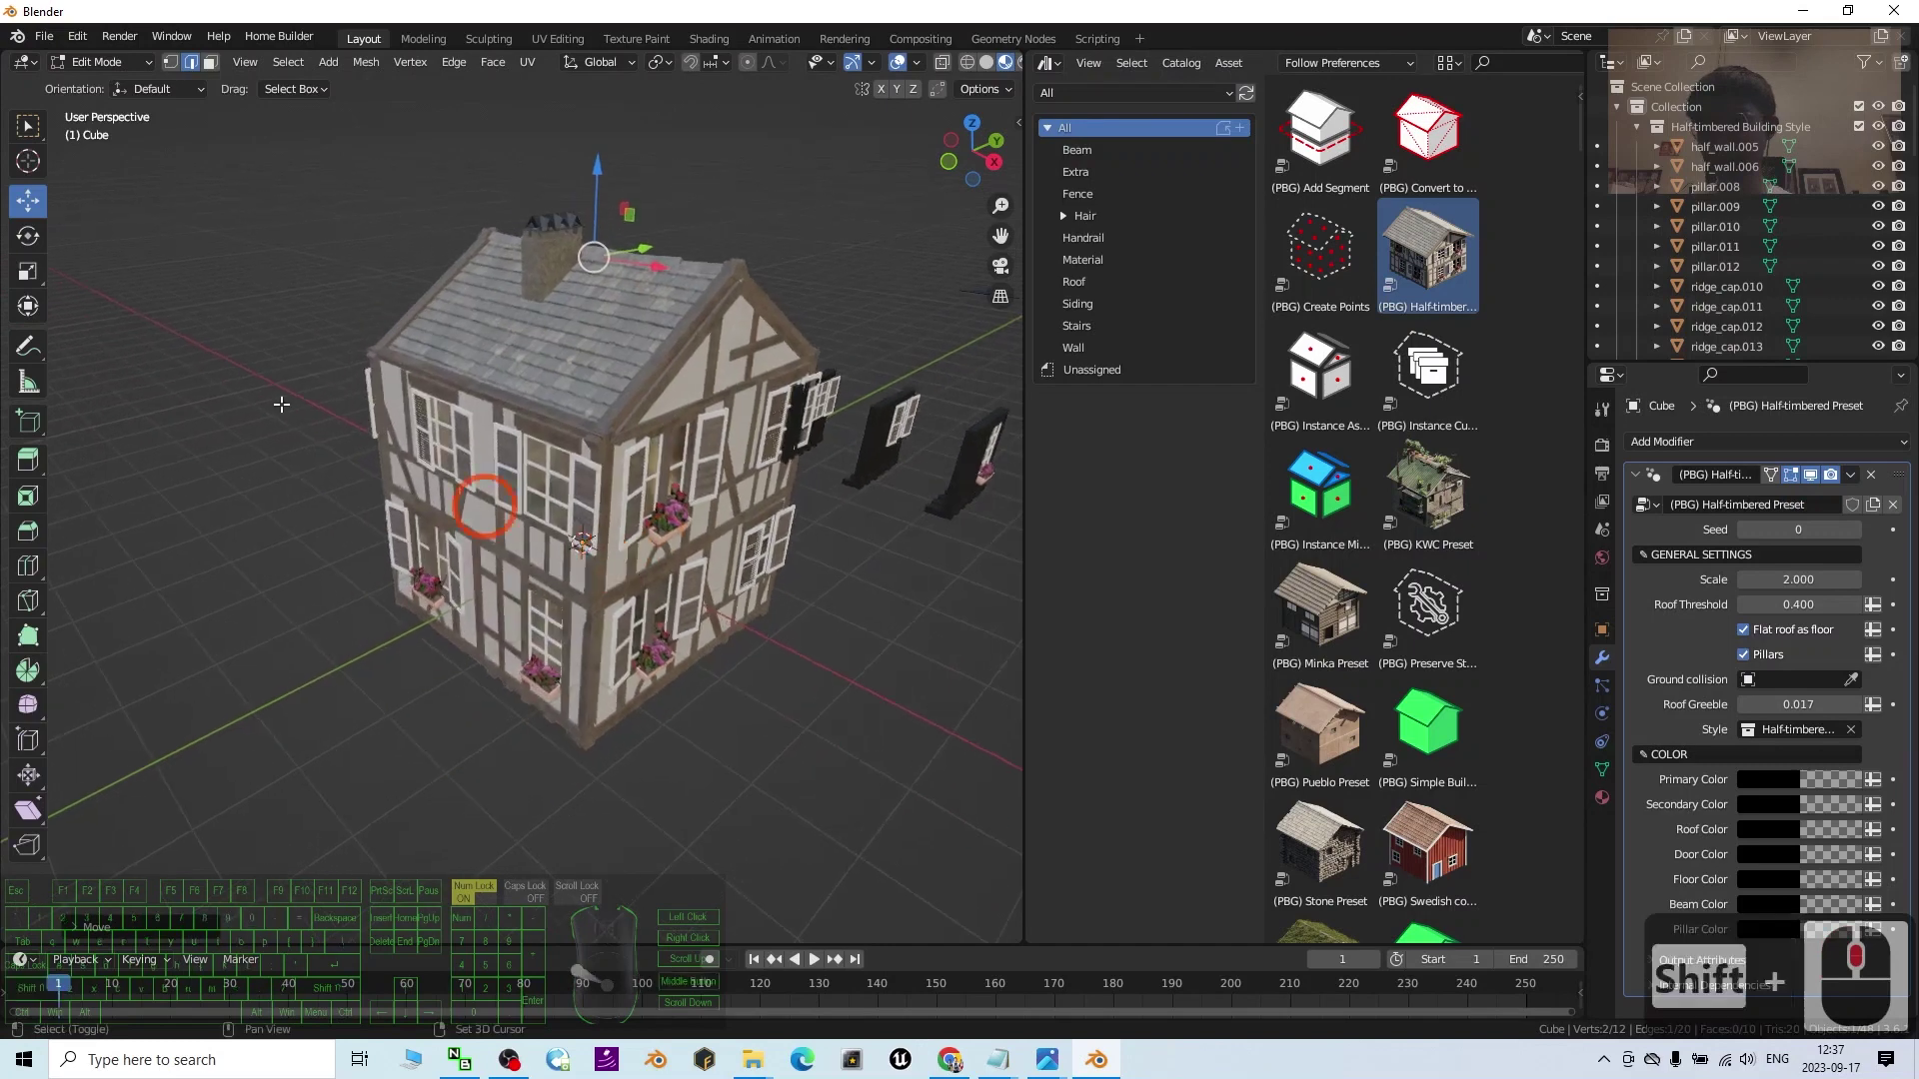
left_click(210, 62)
left_click(445, 498)
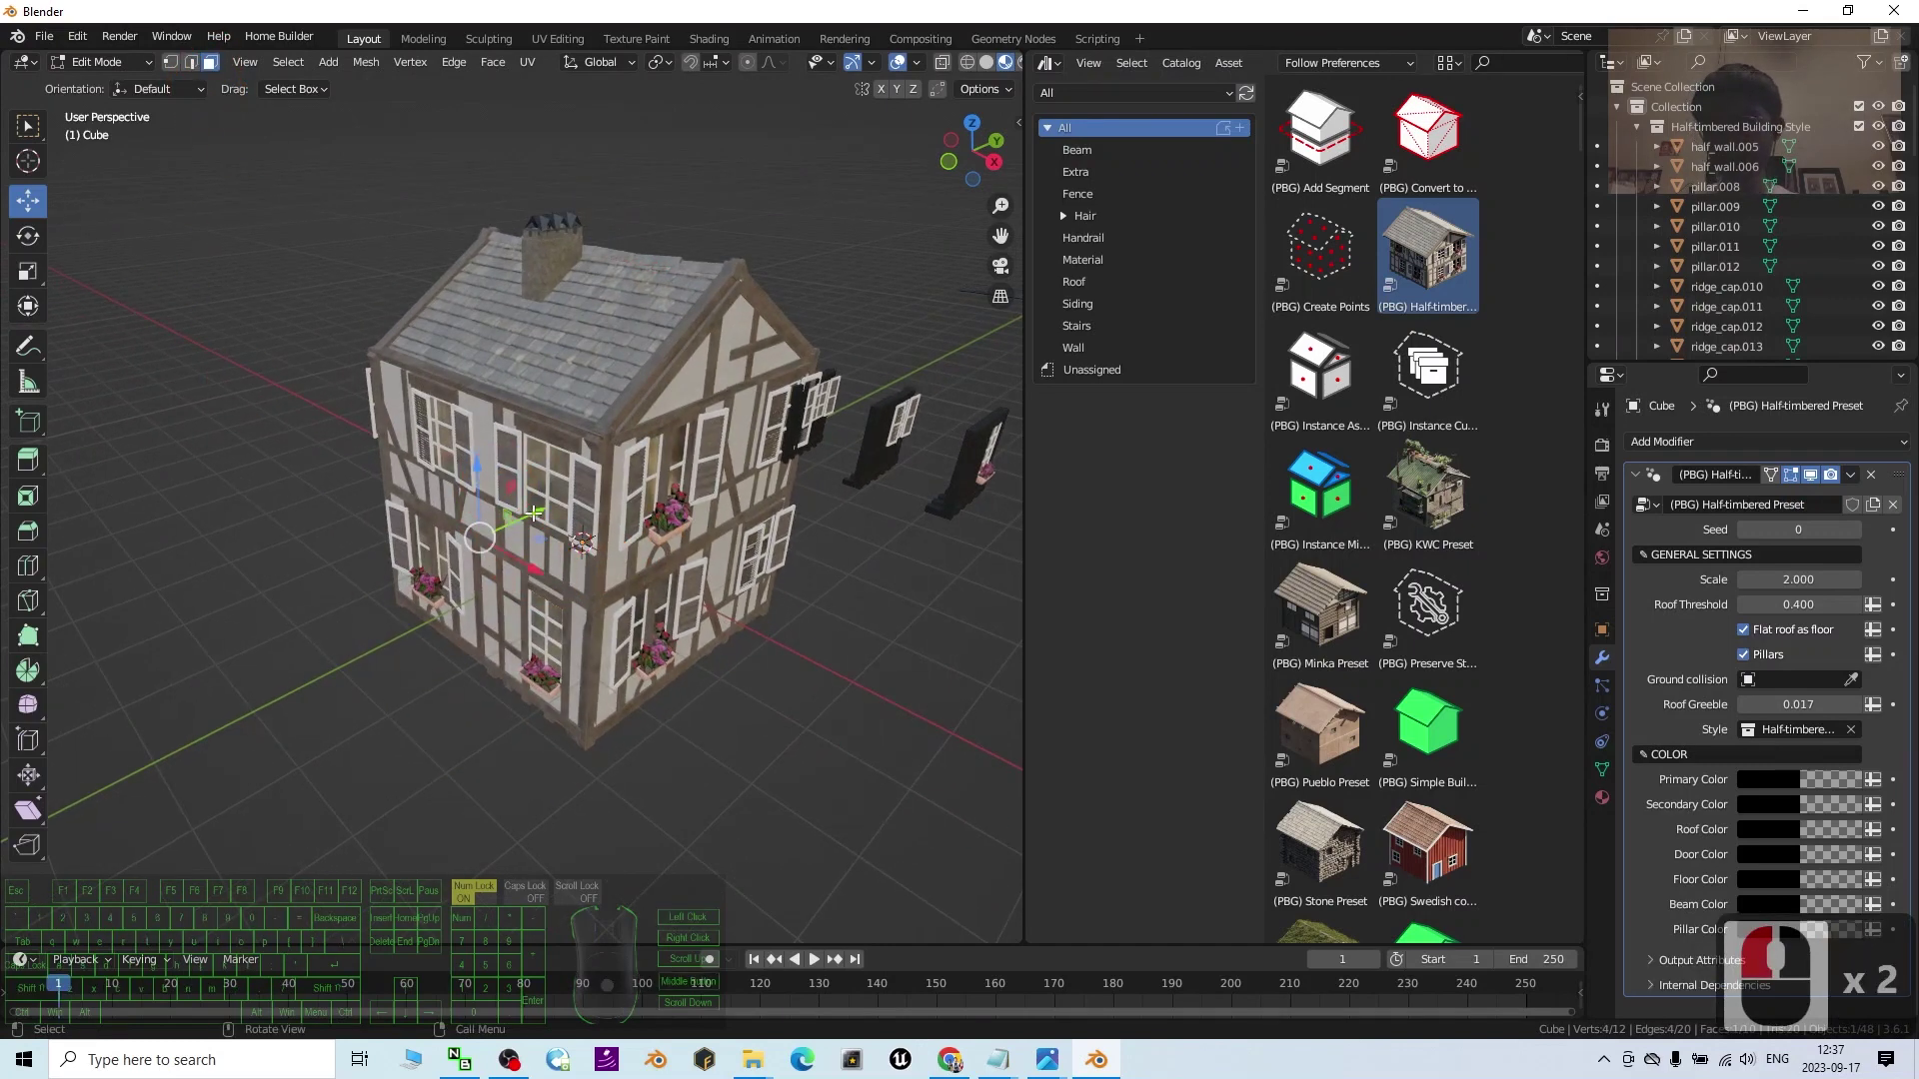
key("e")
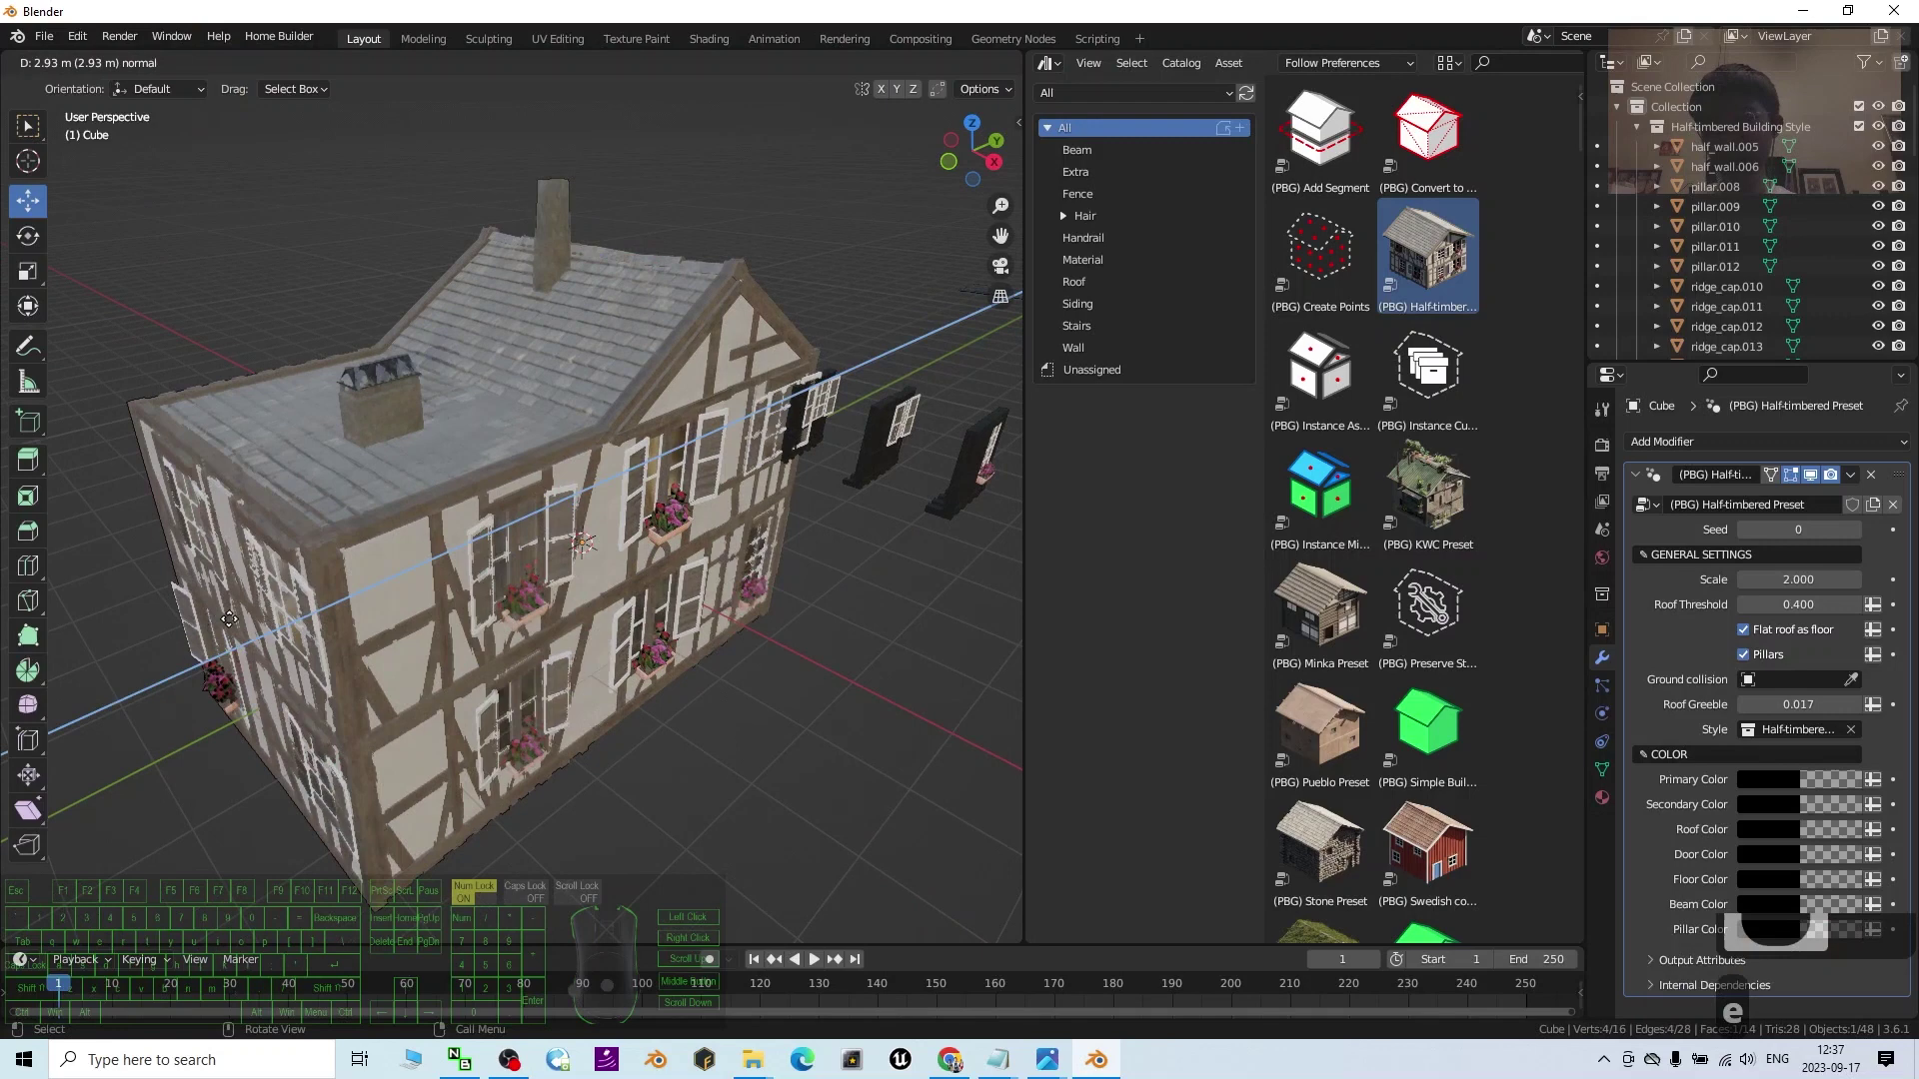
left_click(154, 650)
- Extrude the new wing's outer top edge outward along Y and lower it along Z to form a sloping roof overhang
scroll(522, 579, "down", 3)
middle_click_drag(561, 649, 703, 630, "shift")
left_click(190, 63)
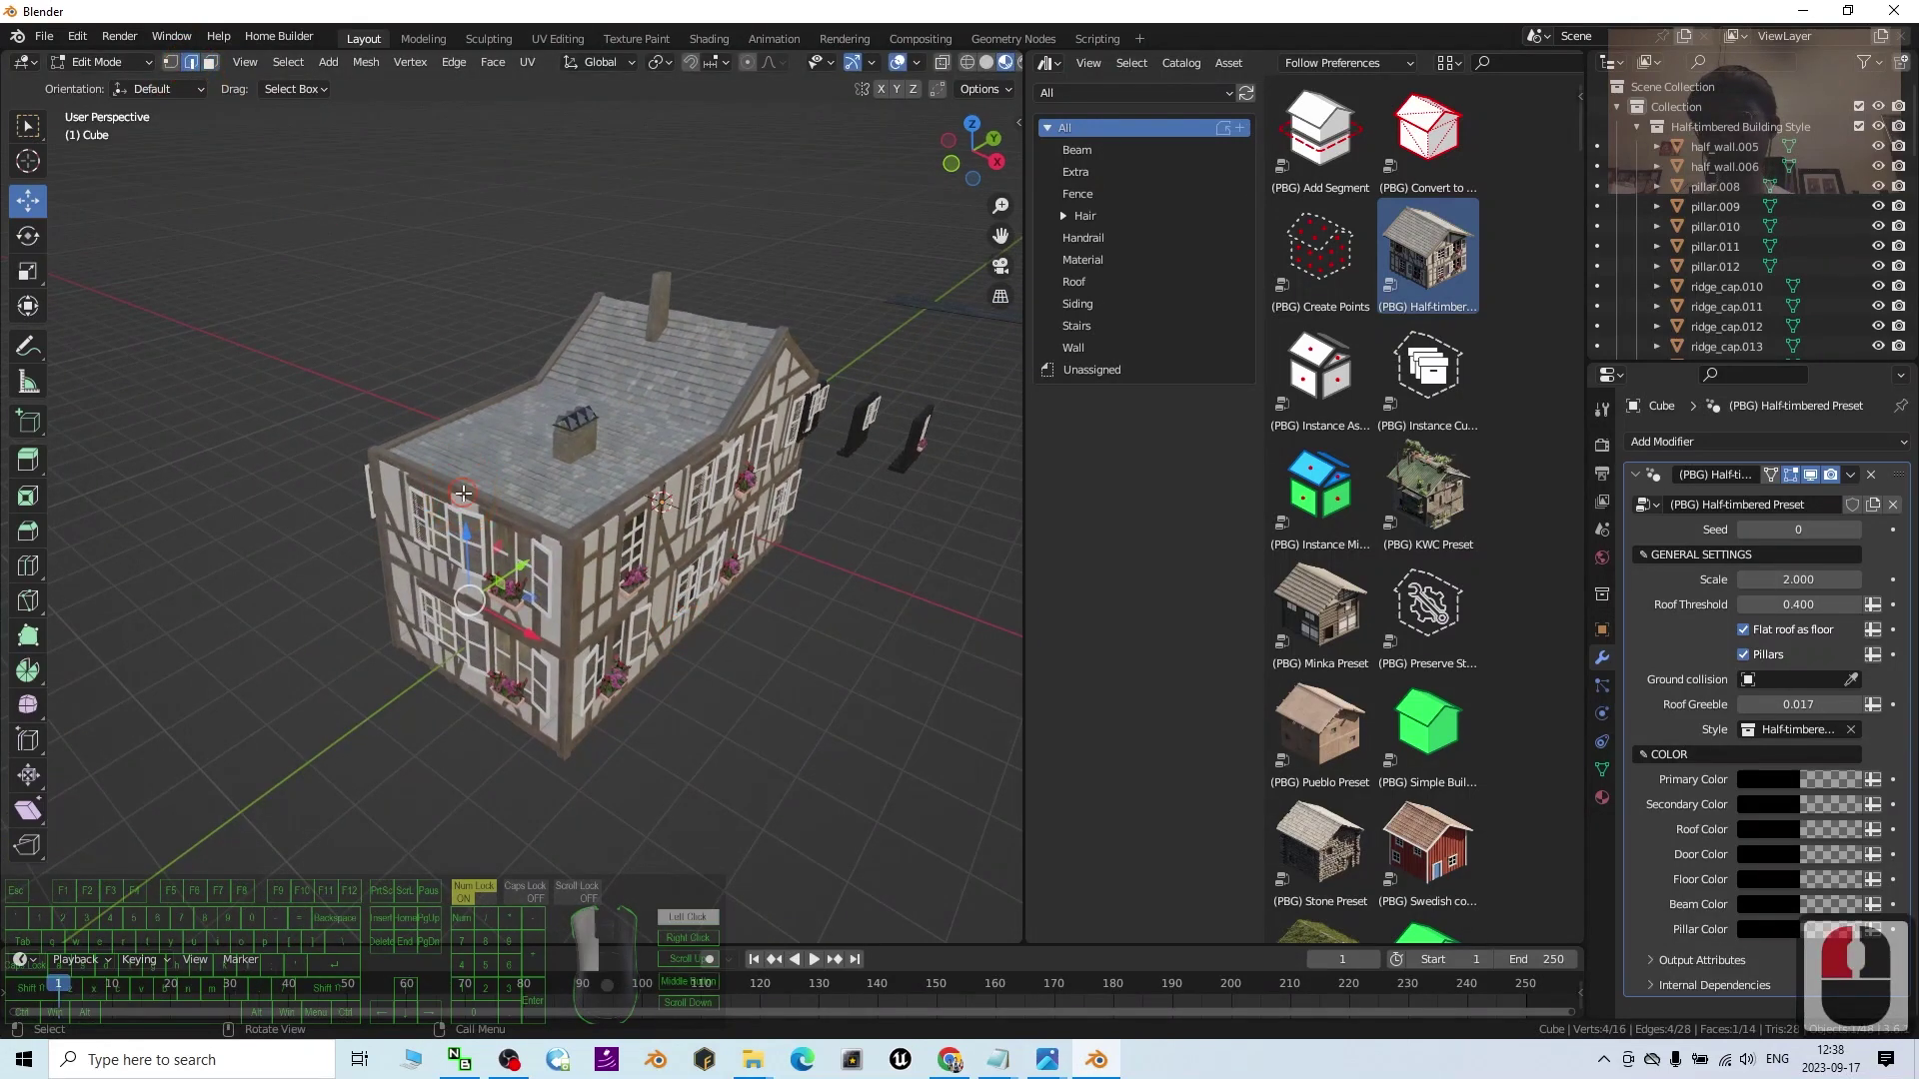
left_click(462, 493)
middle_click_drag(668, 517, 632, 523)
key("e")
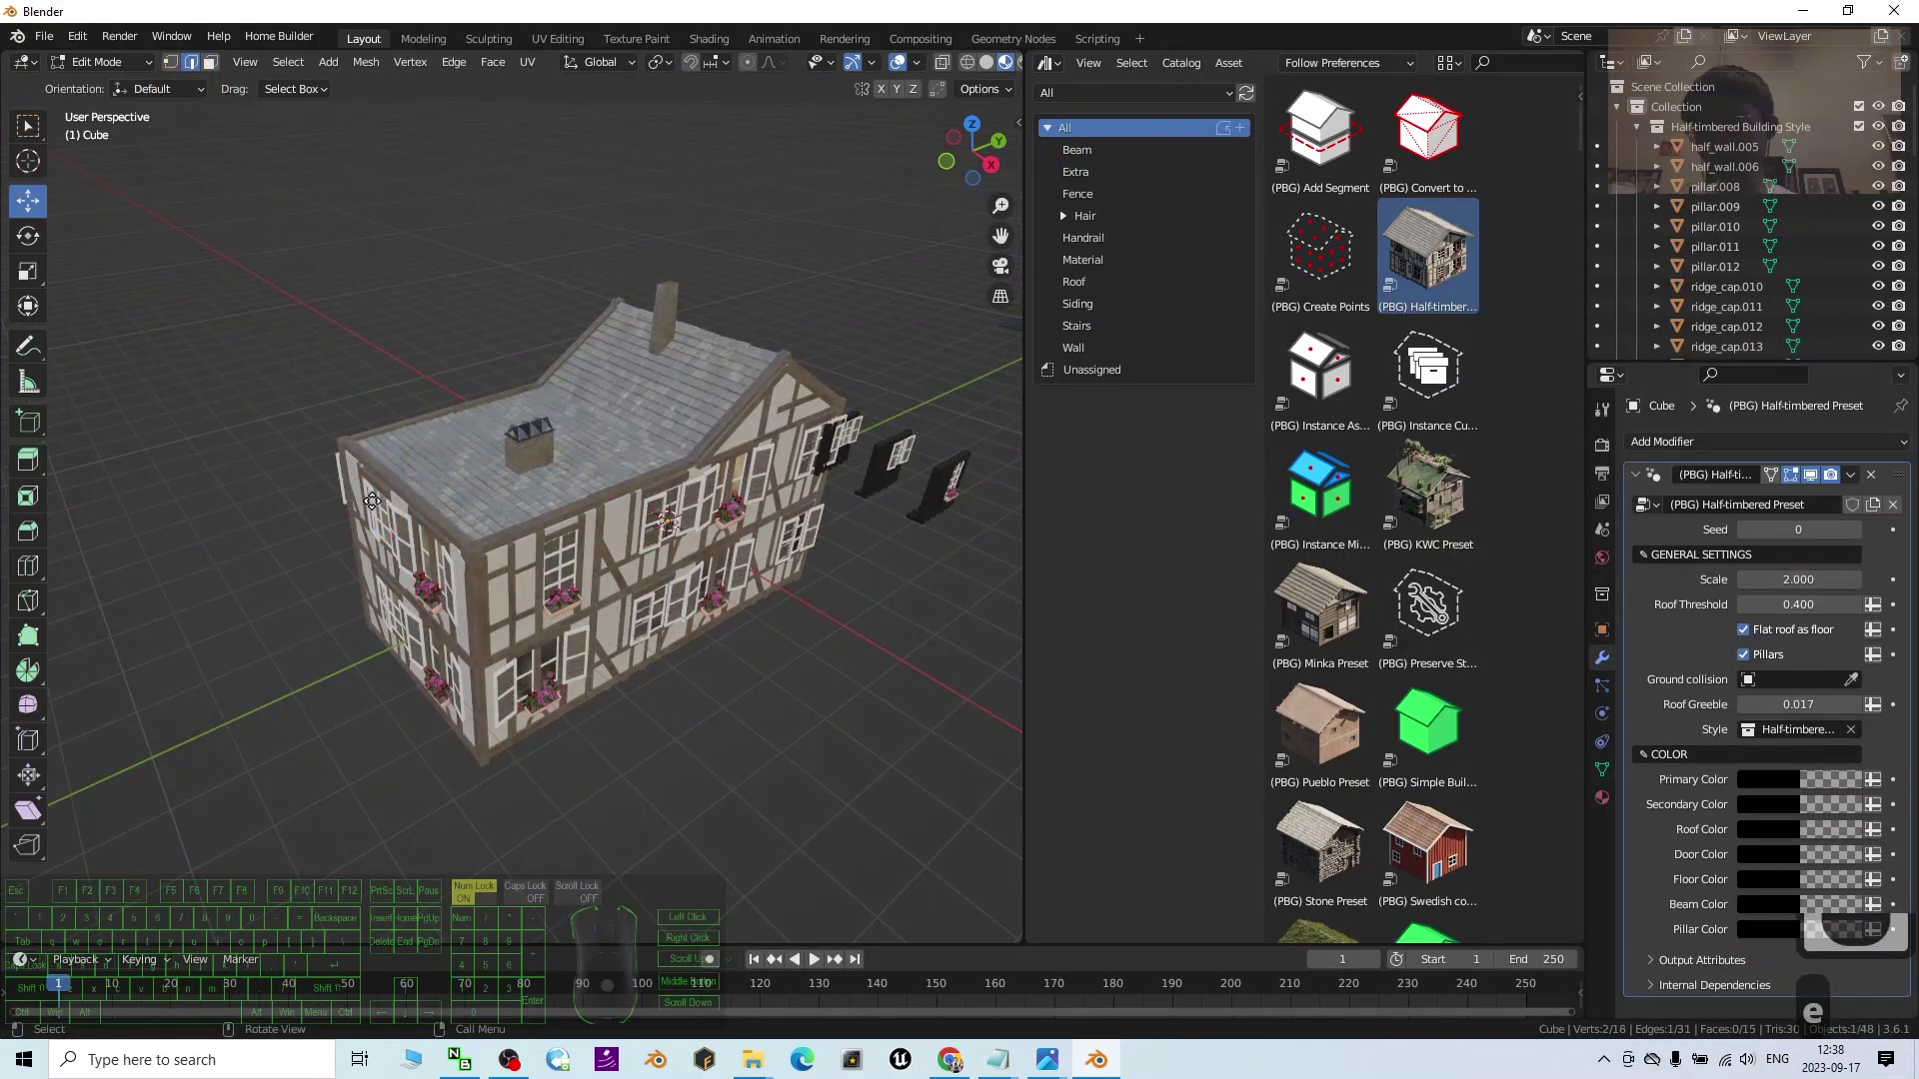
key("y")
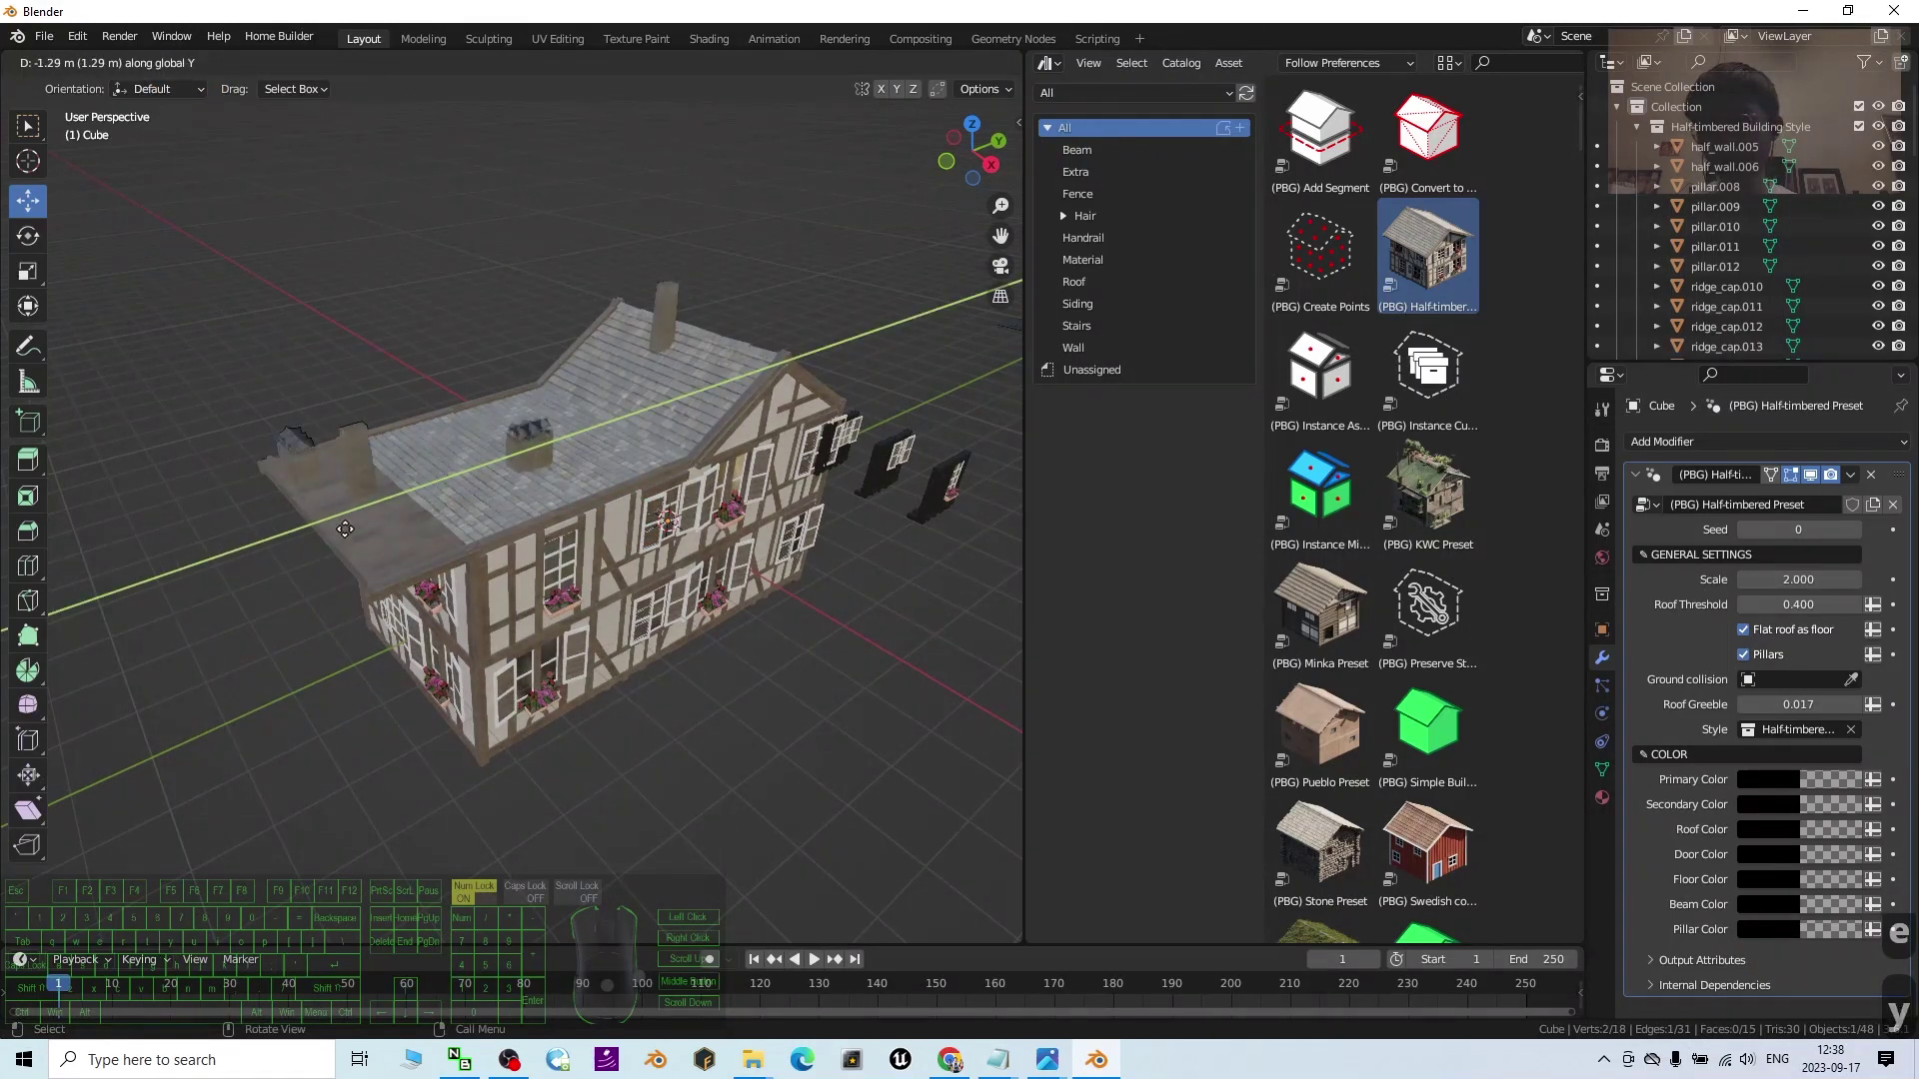
left_click(250, 554)
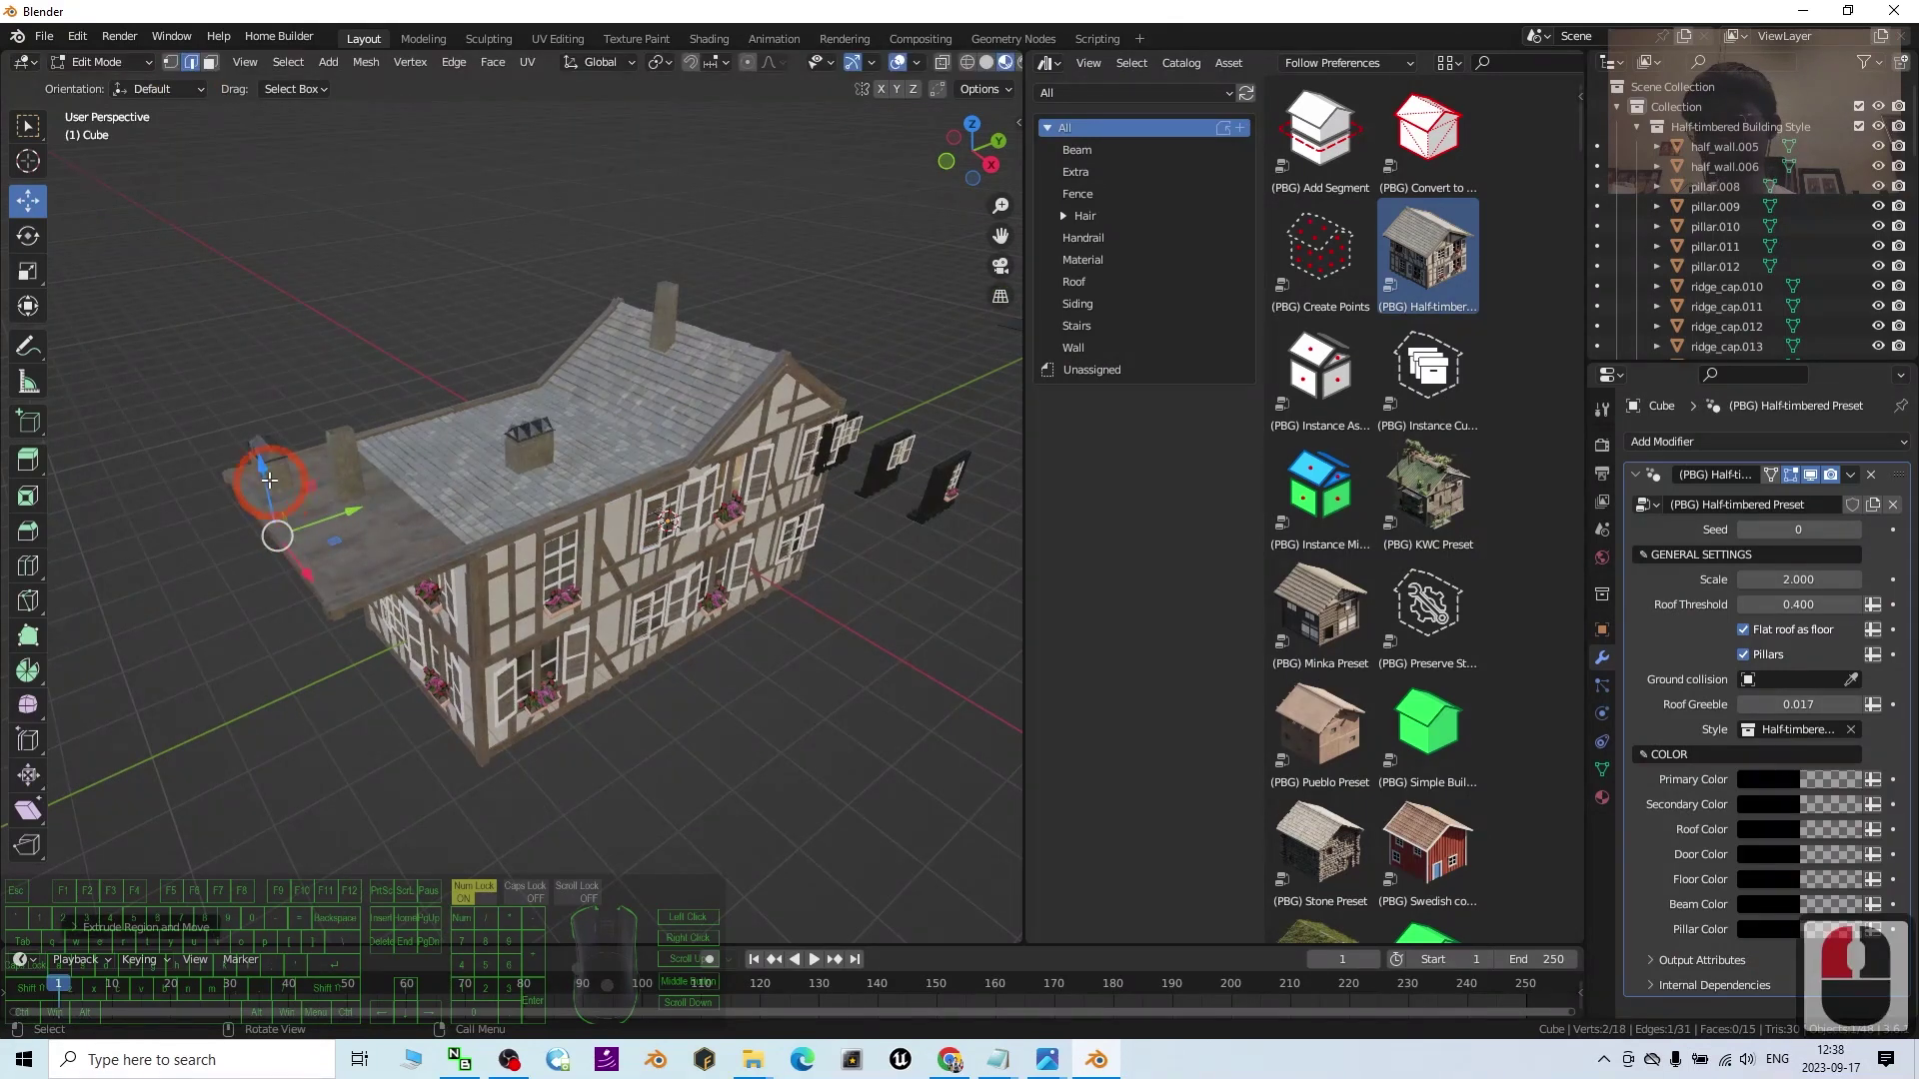
left_click_drag(269, 479, 270, 541)
- Extrude the eave edge on the opposite side of the house along Y and lower it along Z into a matching sloped overhang
middle_click_drag(633, 682, 616, 535)
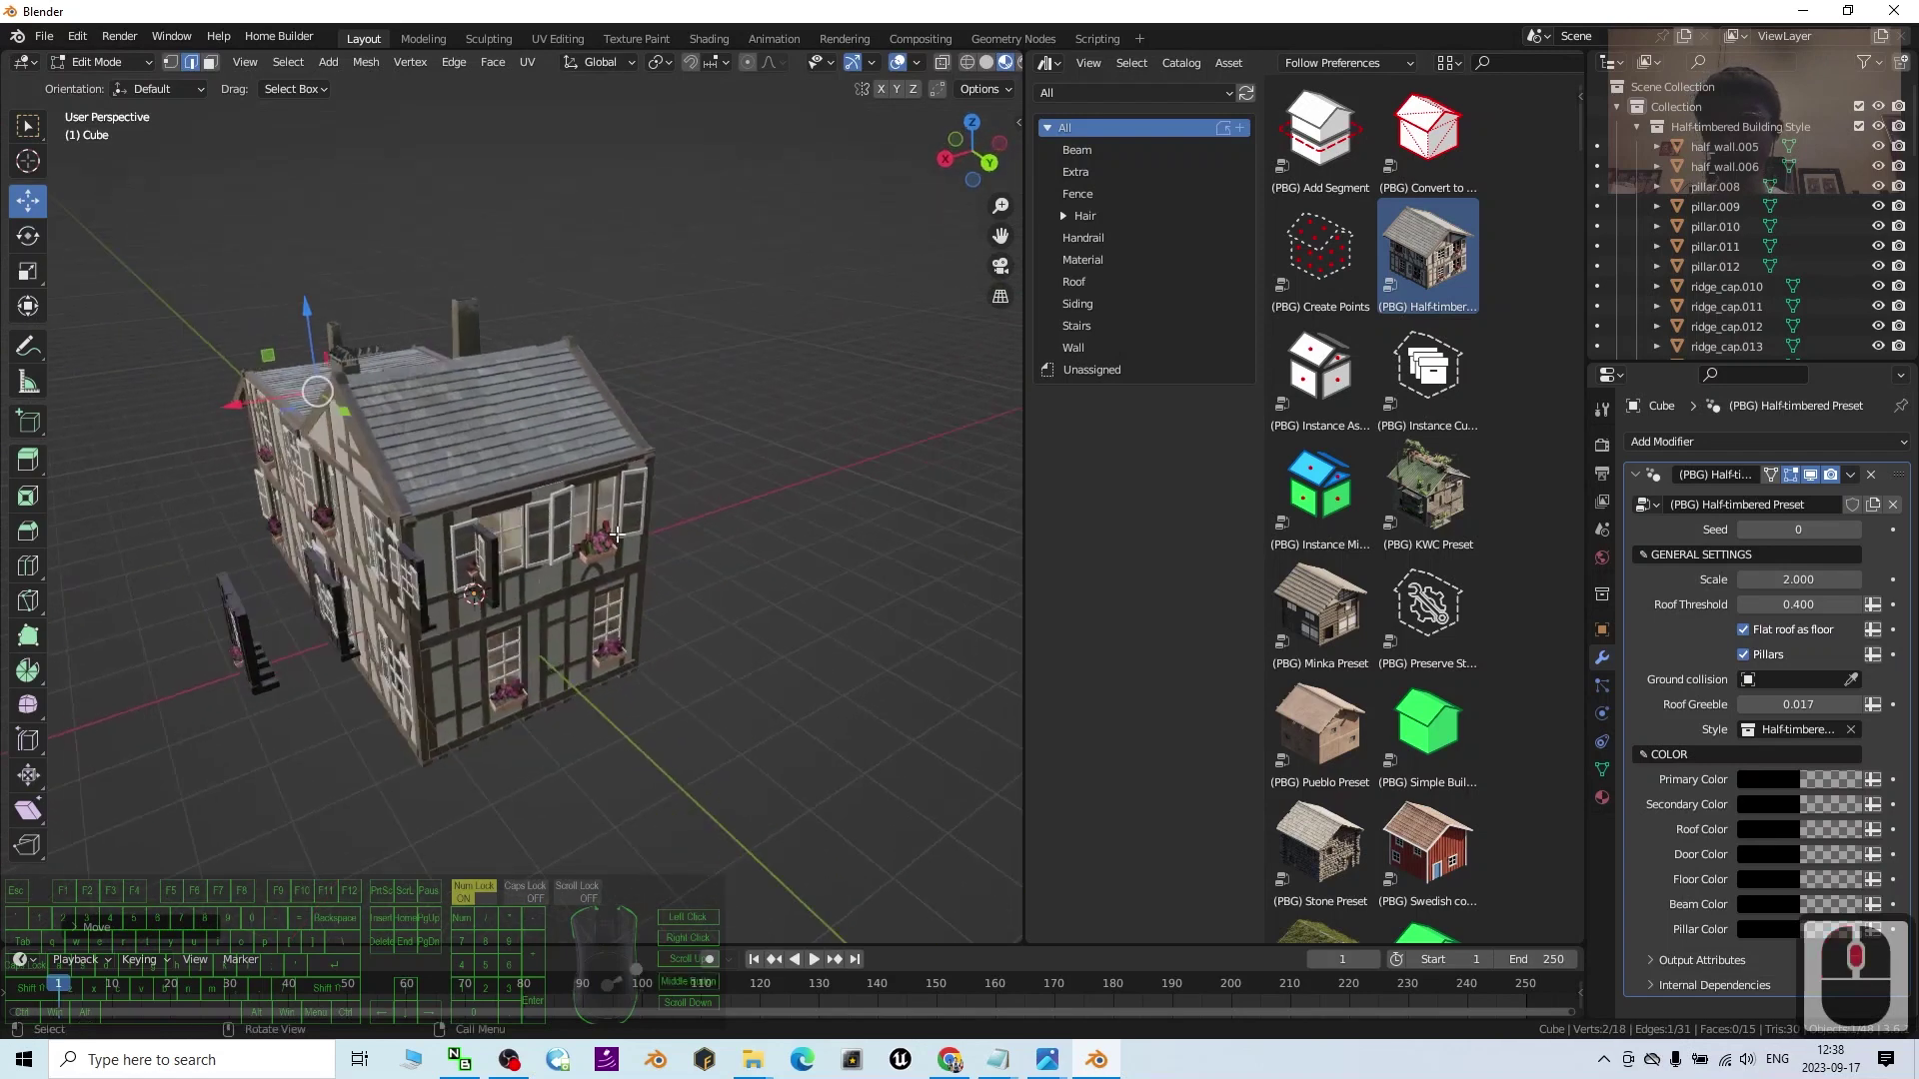
left_click(537, 484)
key("e")
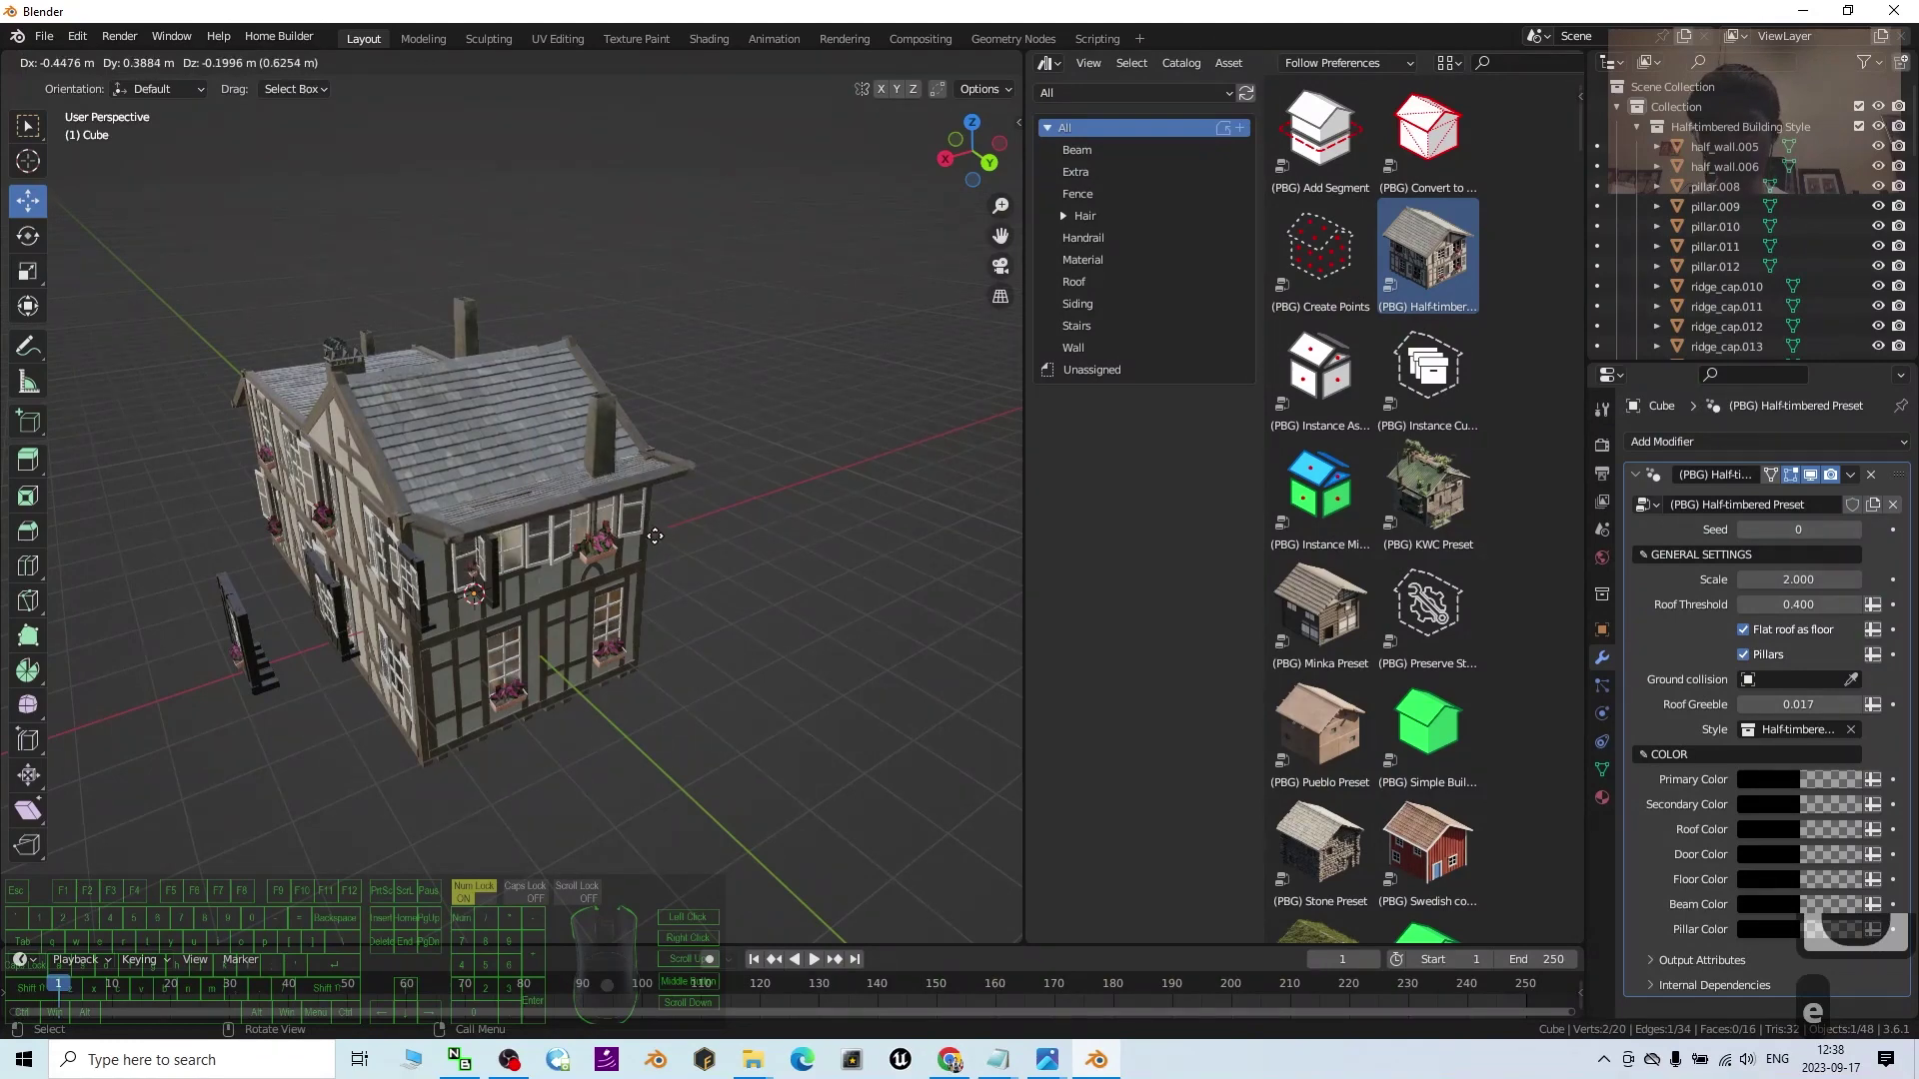
key("y")
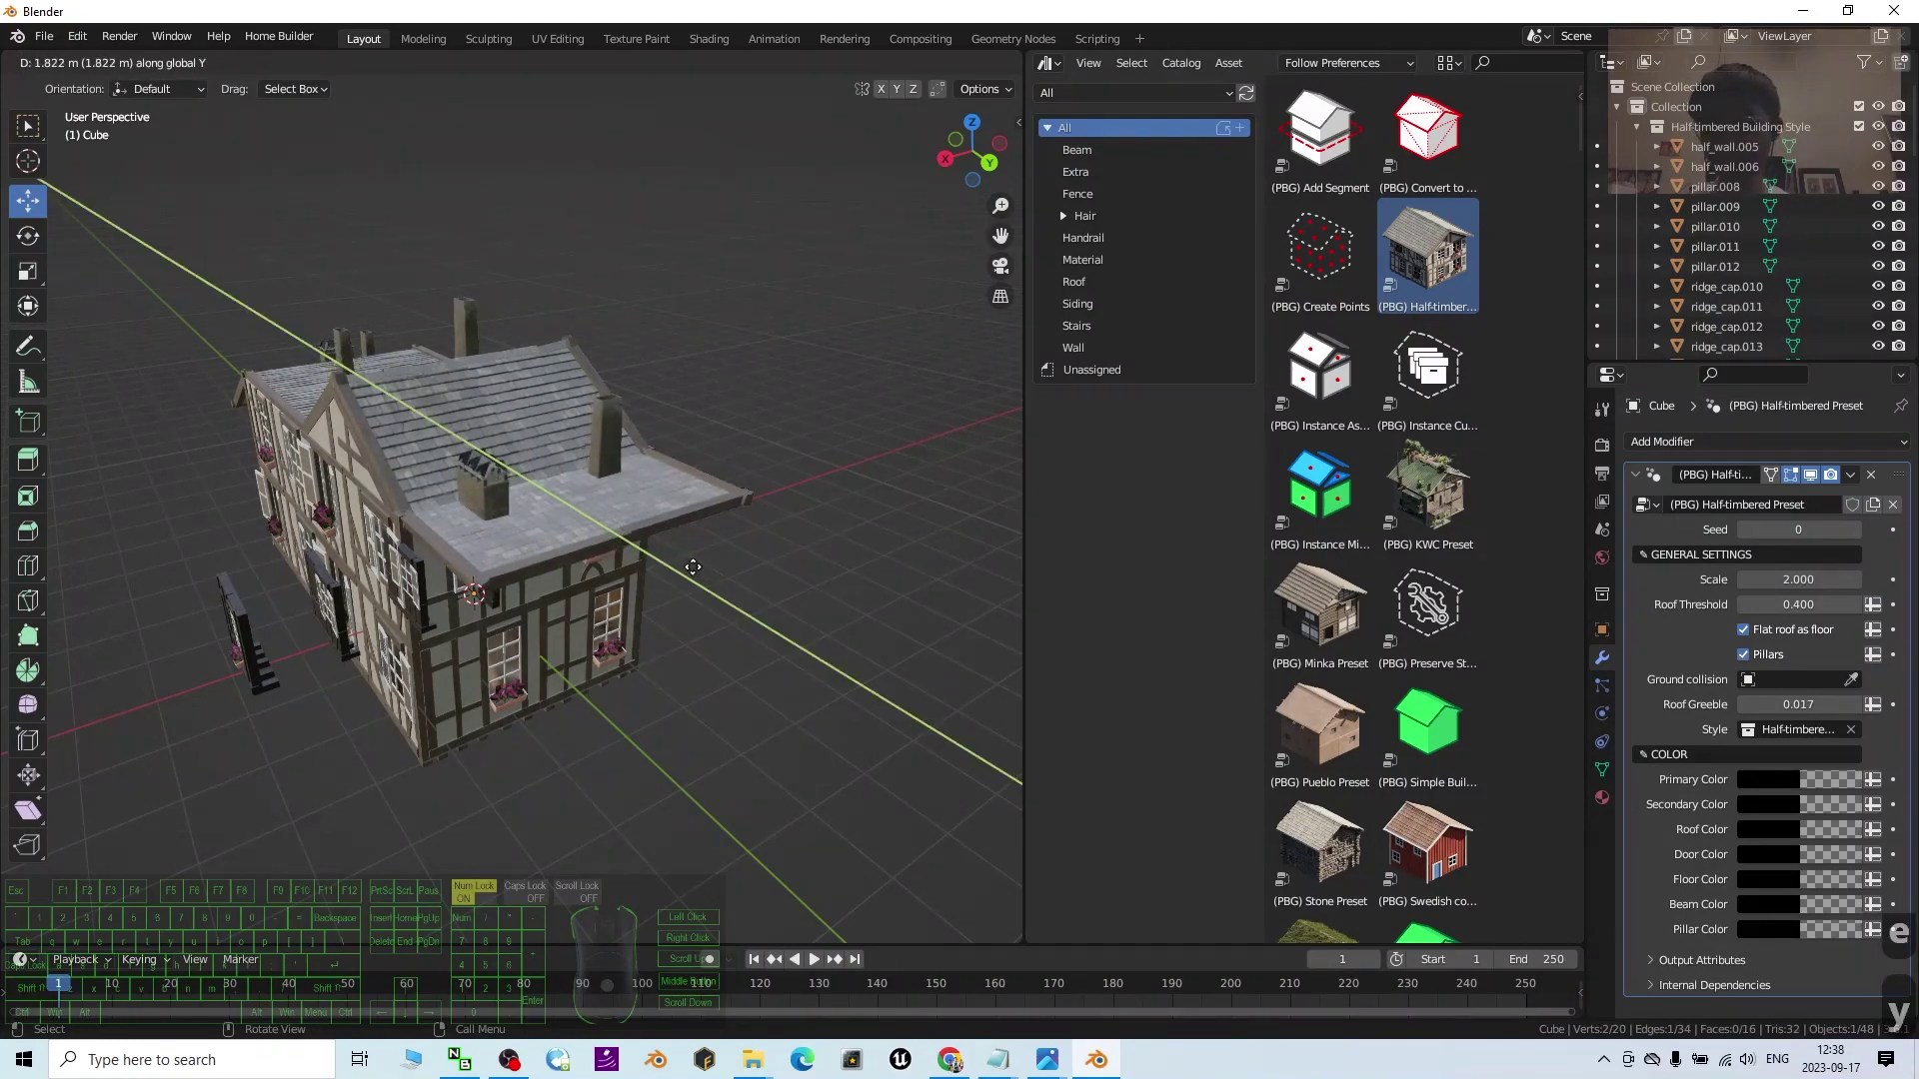
left_click(676, 562)
left_click(596, 458)
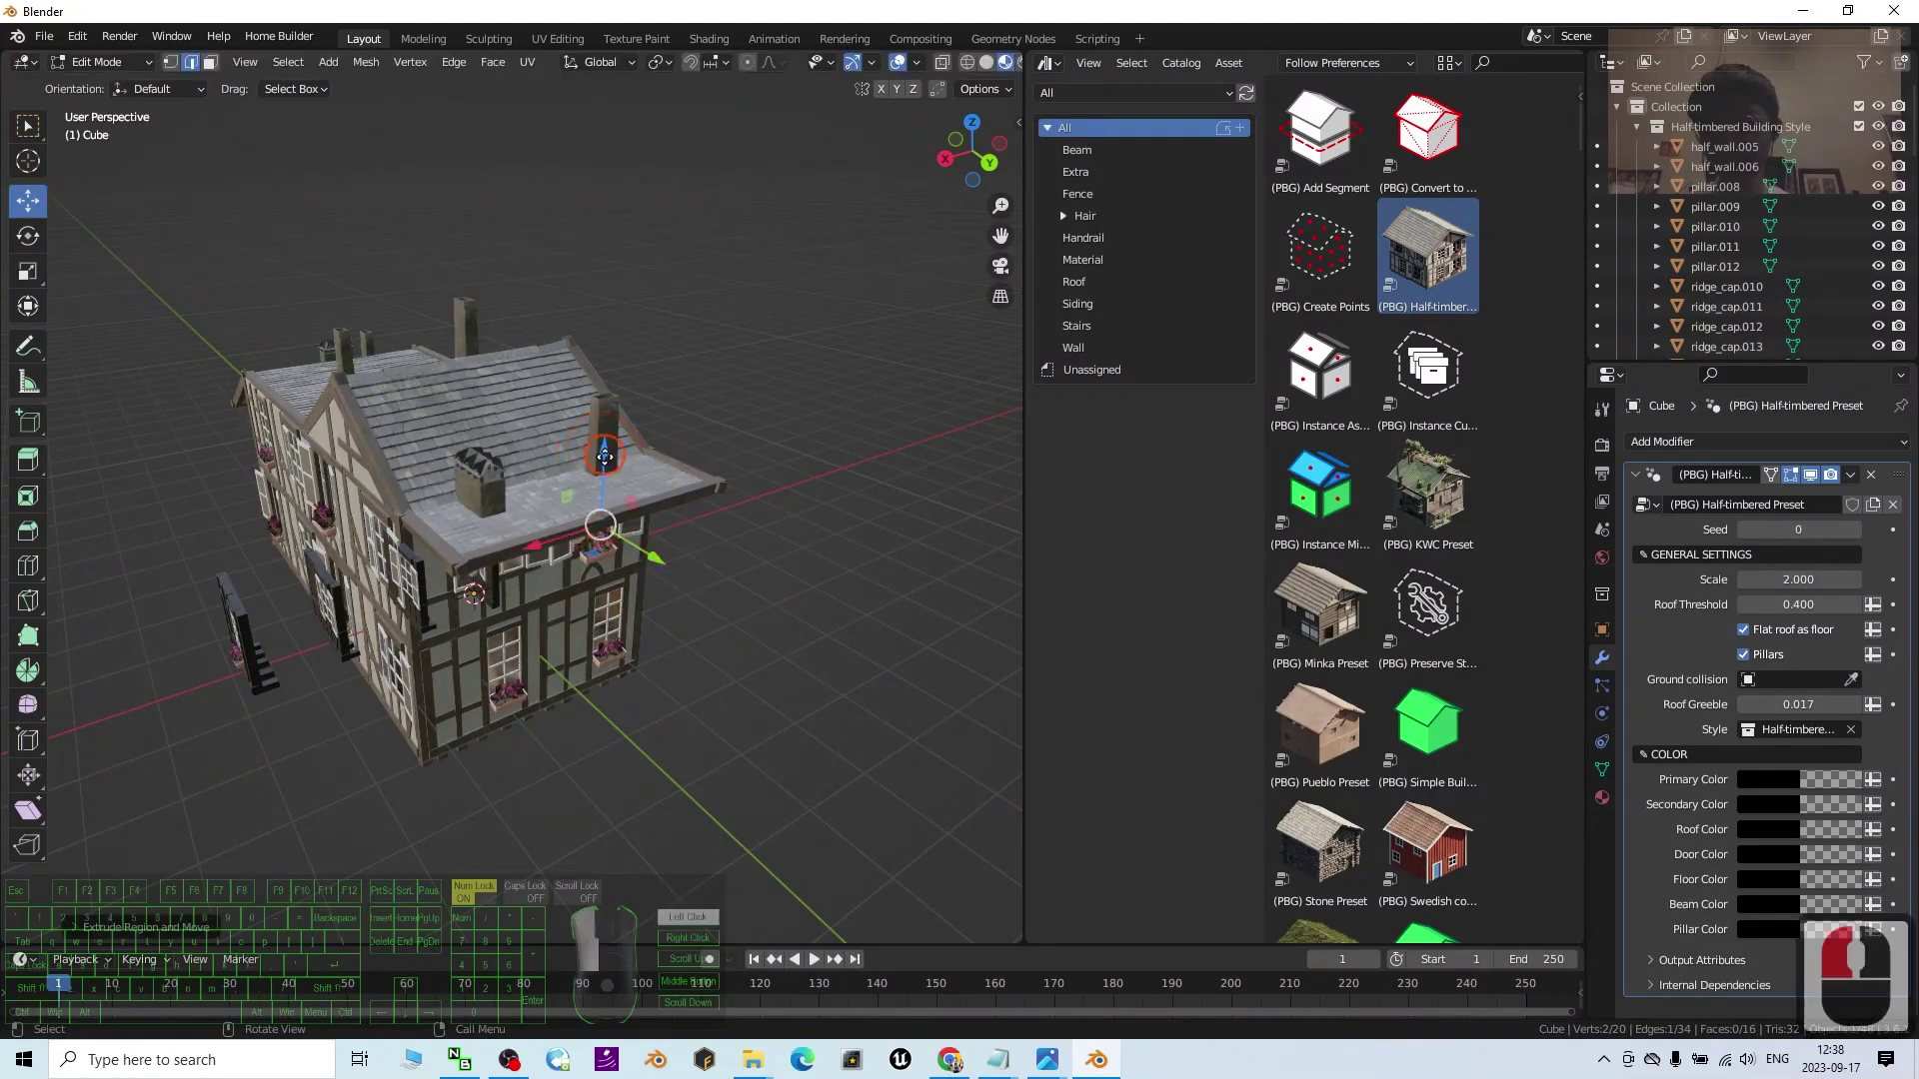
left_click_drag(605, 455, 603, 515)
- Inspect the finished house shape and return it to Object Mode in the Layout workspace
middle_click_drag(380, 598, 604, 583)
scroll(639, 578, "up", 2)
scroll(799, 570, "down", 1)
middle_click_drag(855, 566, 813, 561, "shift")
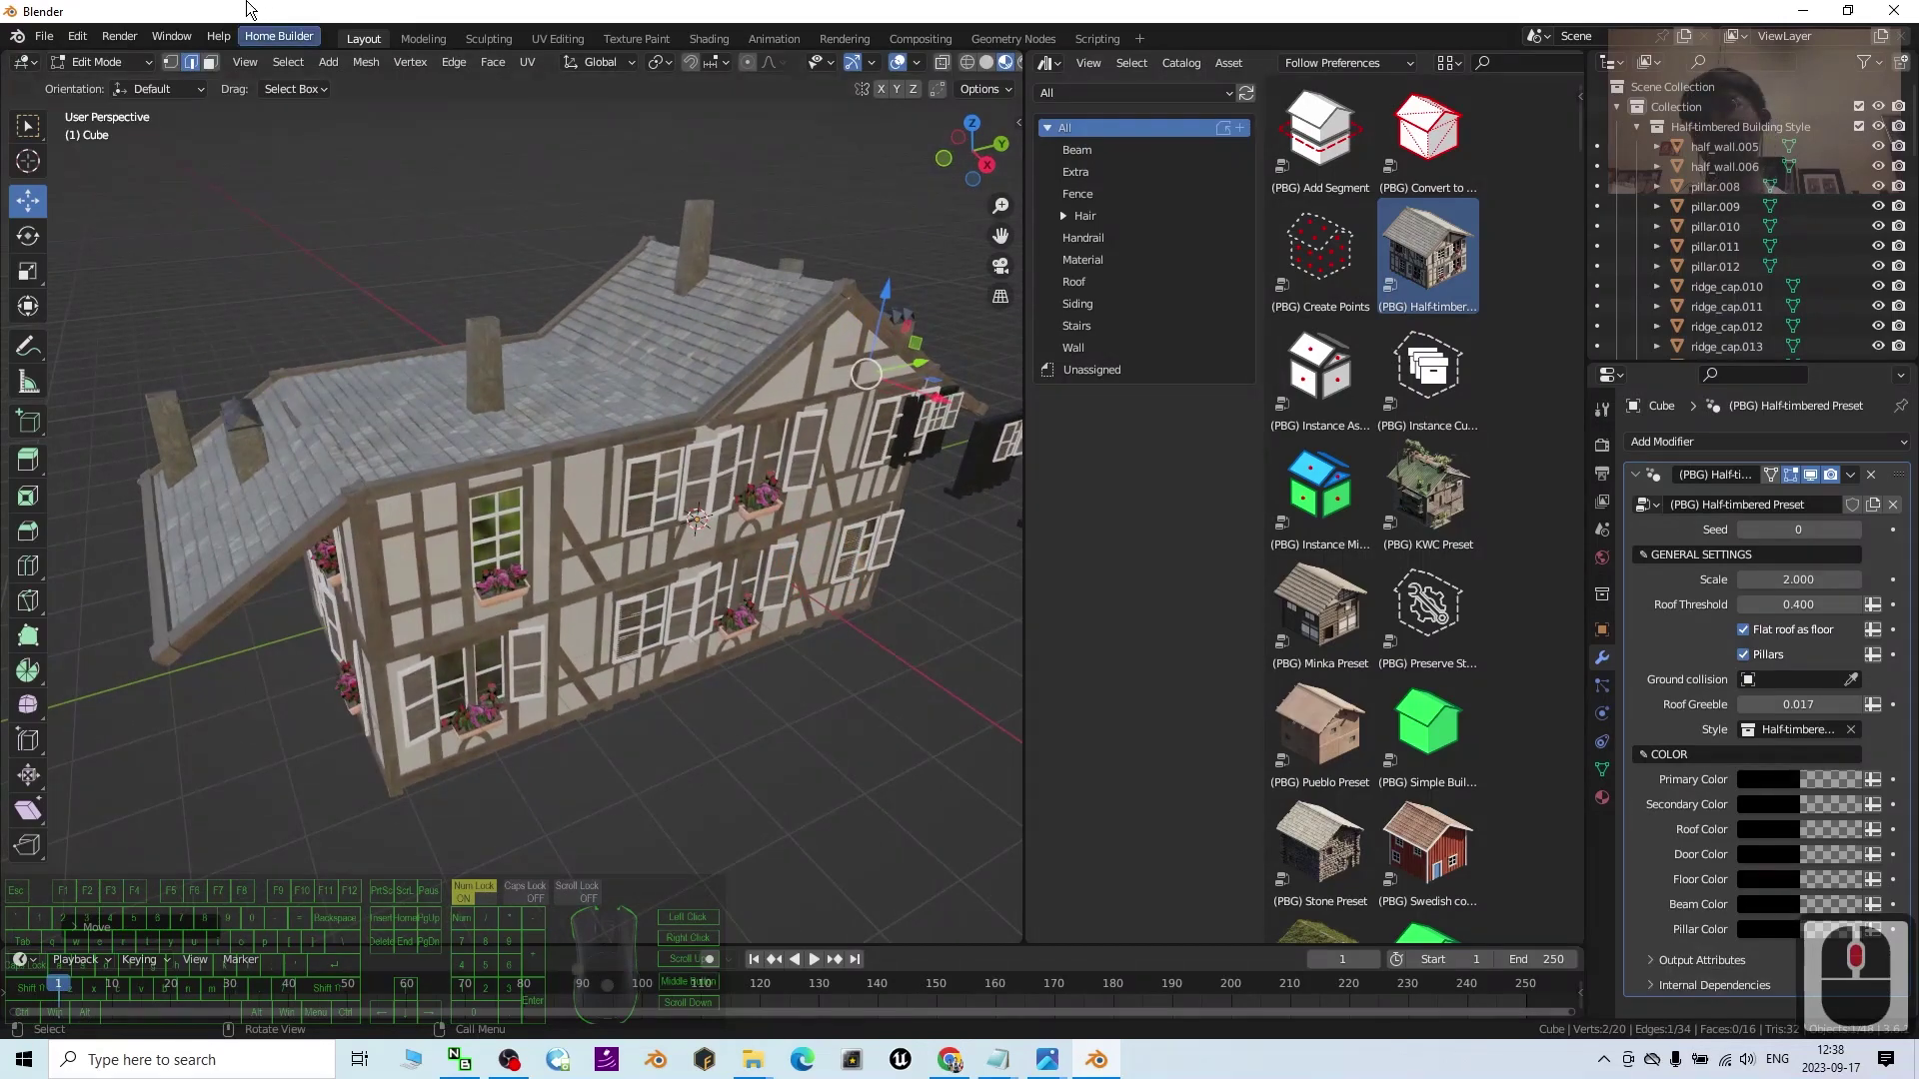
left_click(370, 43)
double_click(374, 43)
left_click(380, 43)
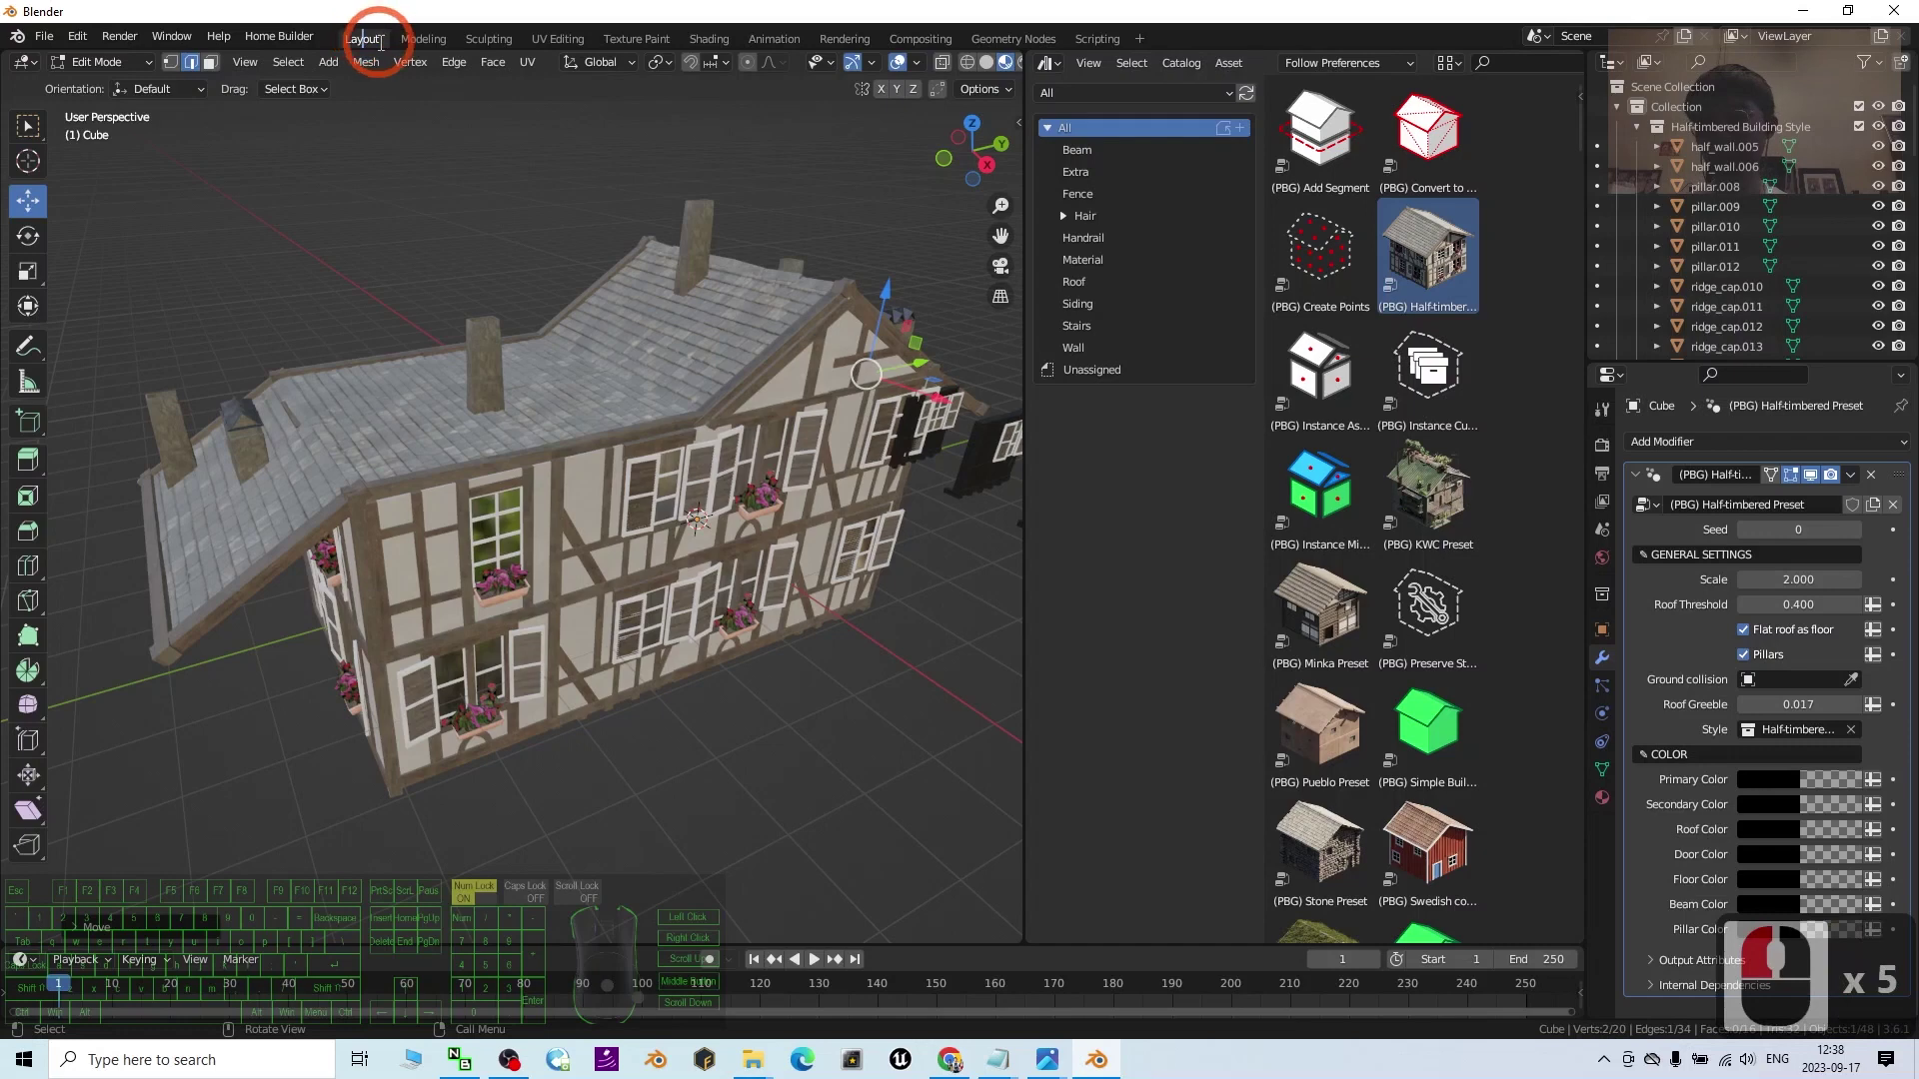
left_click(108, 60)
left_click(110, 78)
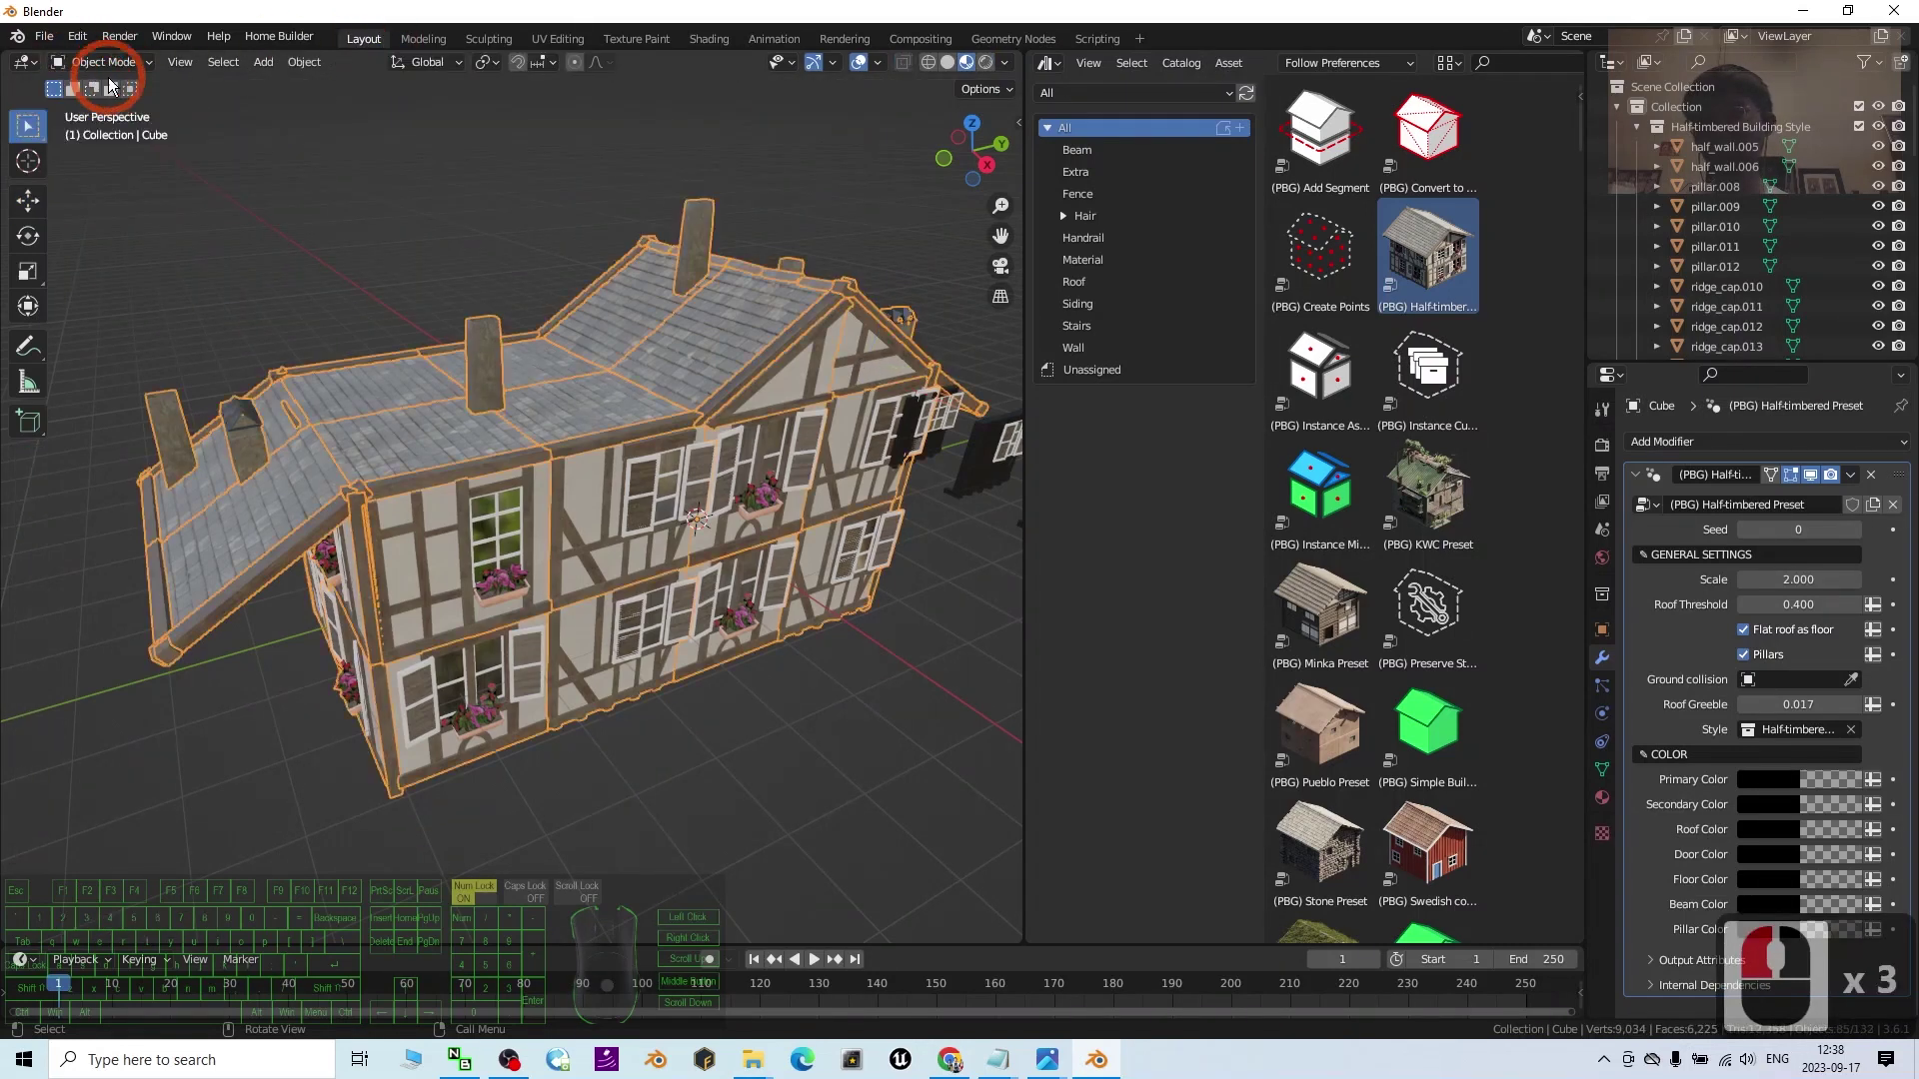
- Apply the (PBG) Convert to Mesh asset to the half-timbered house
left_click(105, 62)
left_click(377, 38)
scroll(667, 418, "up", 2)
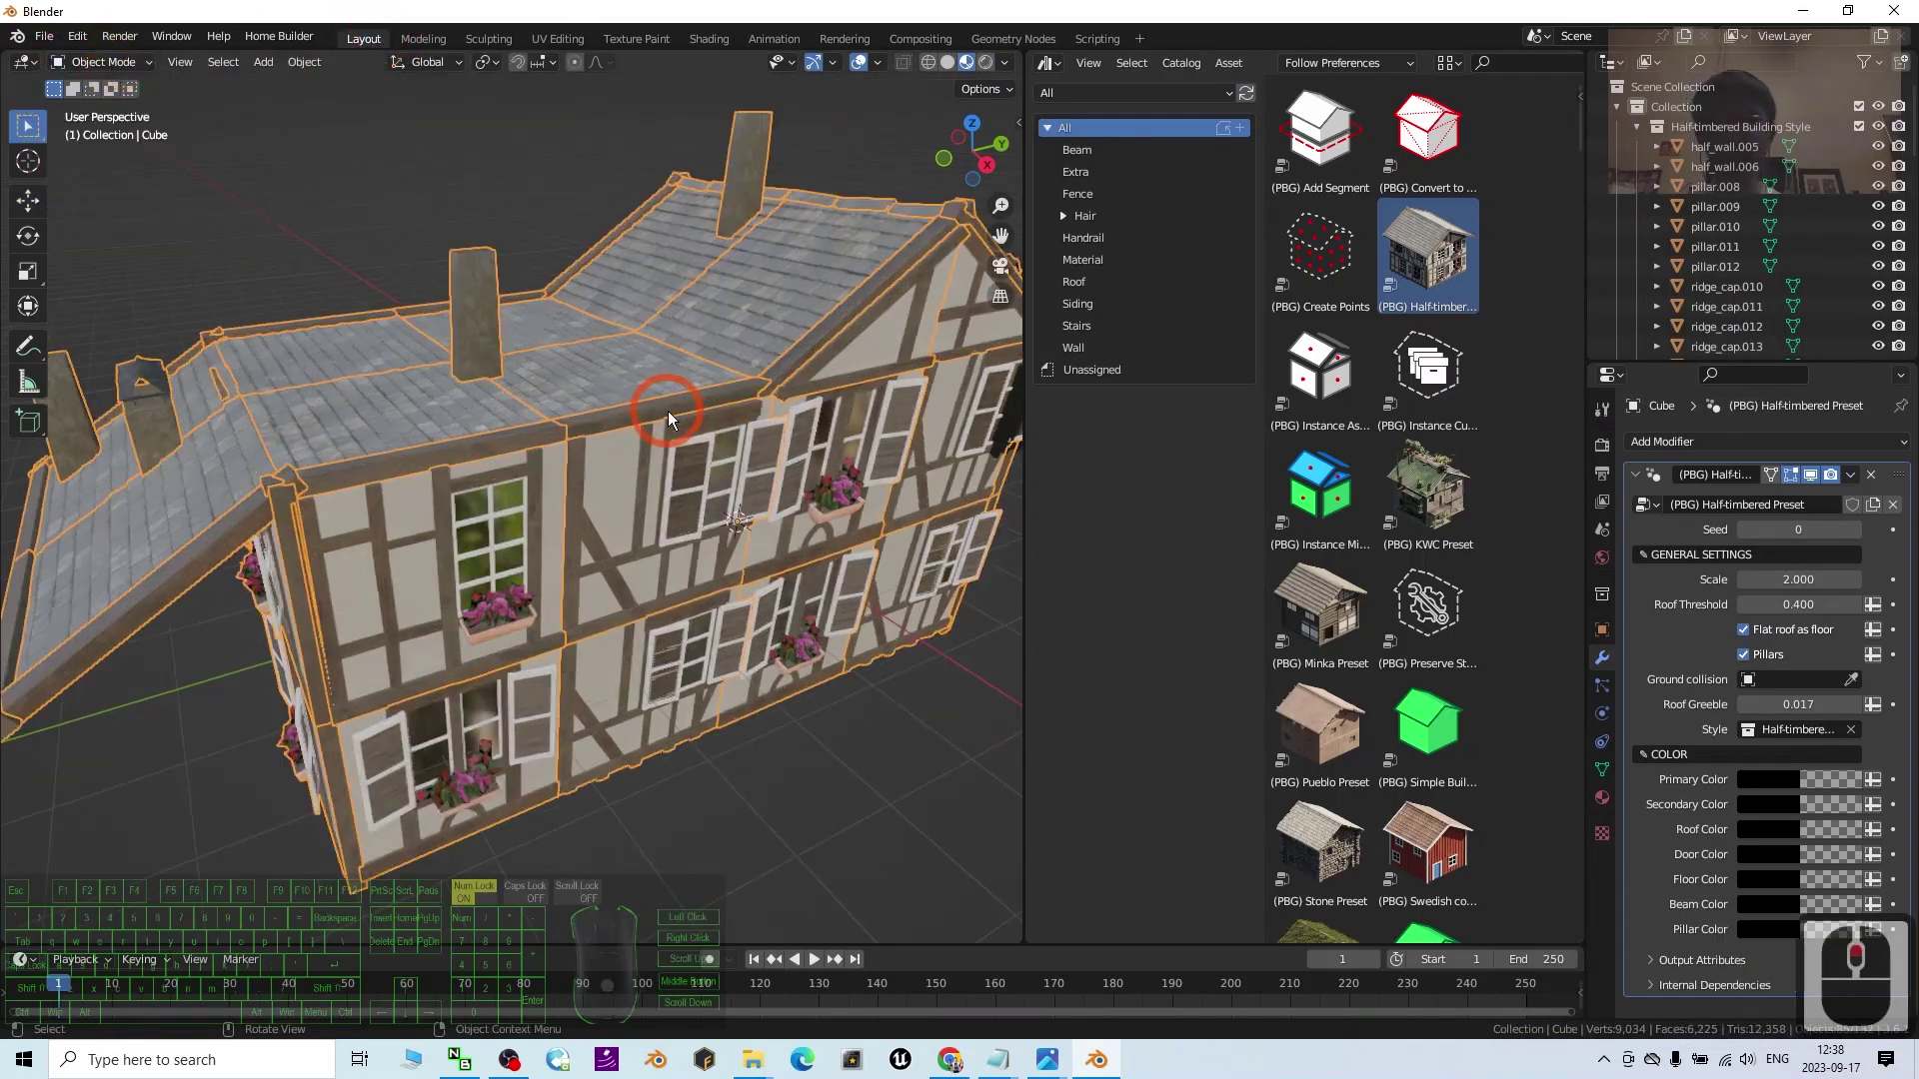
scroll(667, 417, "down", 2)
left_click(1442, 160)
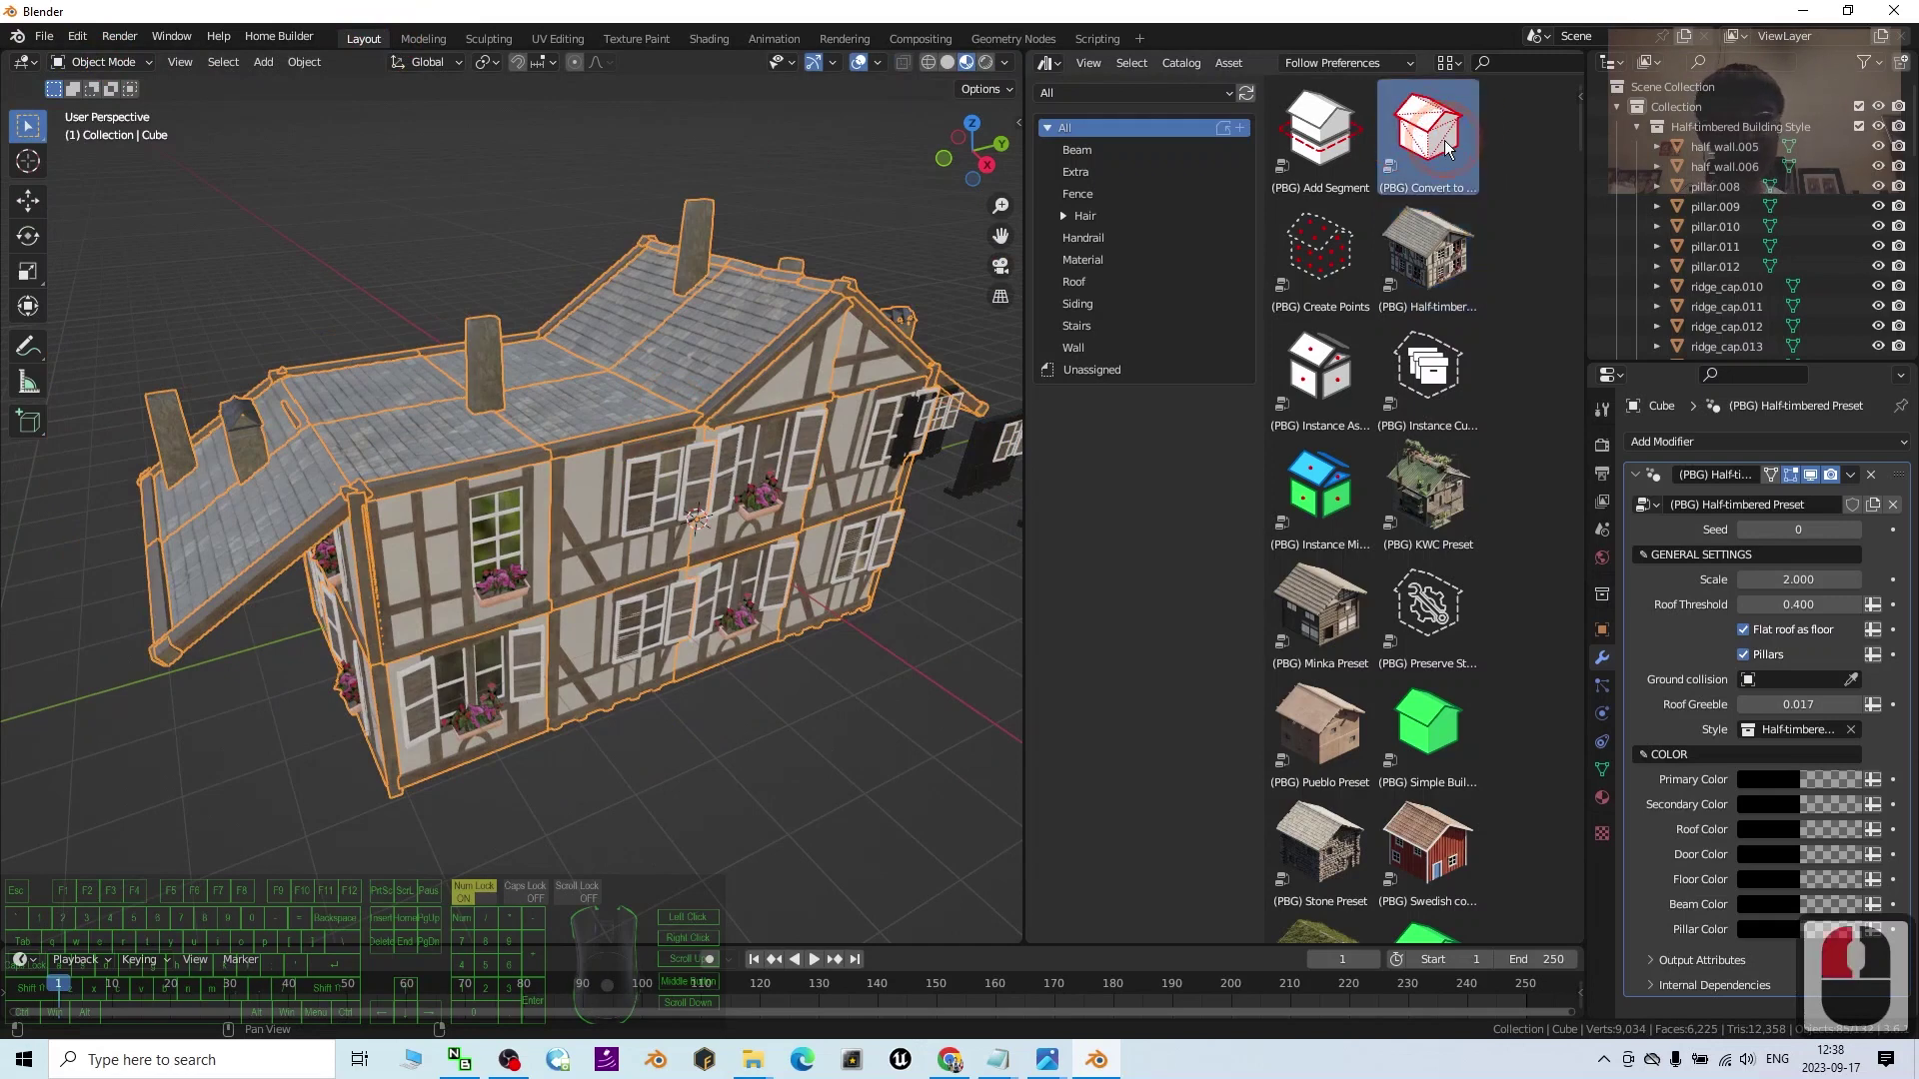
left_click_drag(1449, 152, 645, 488)
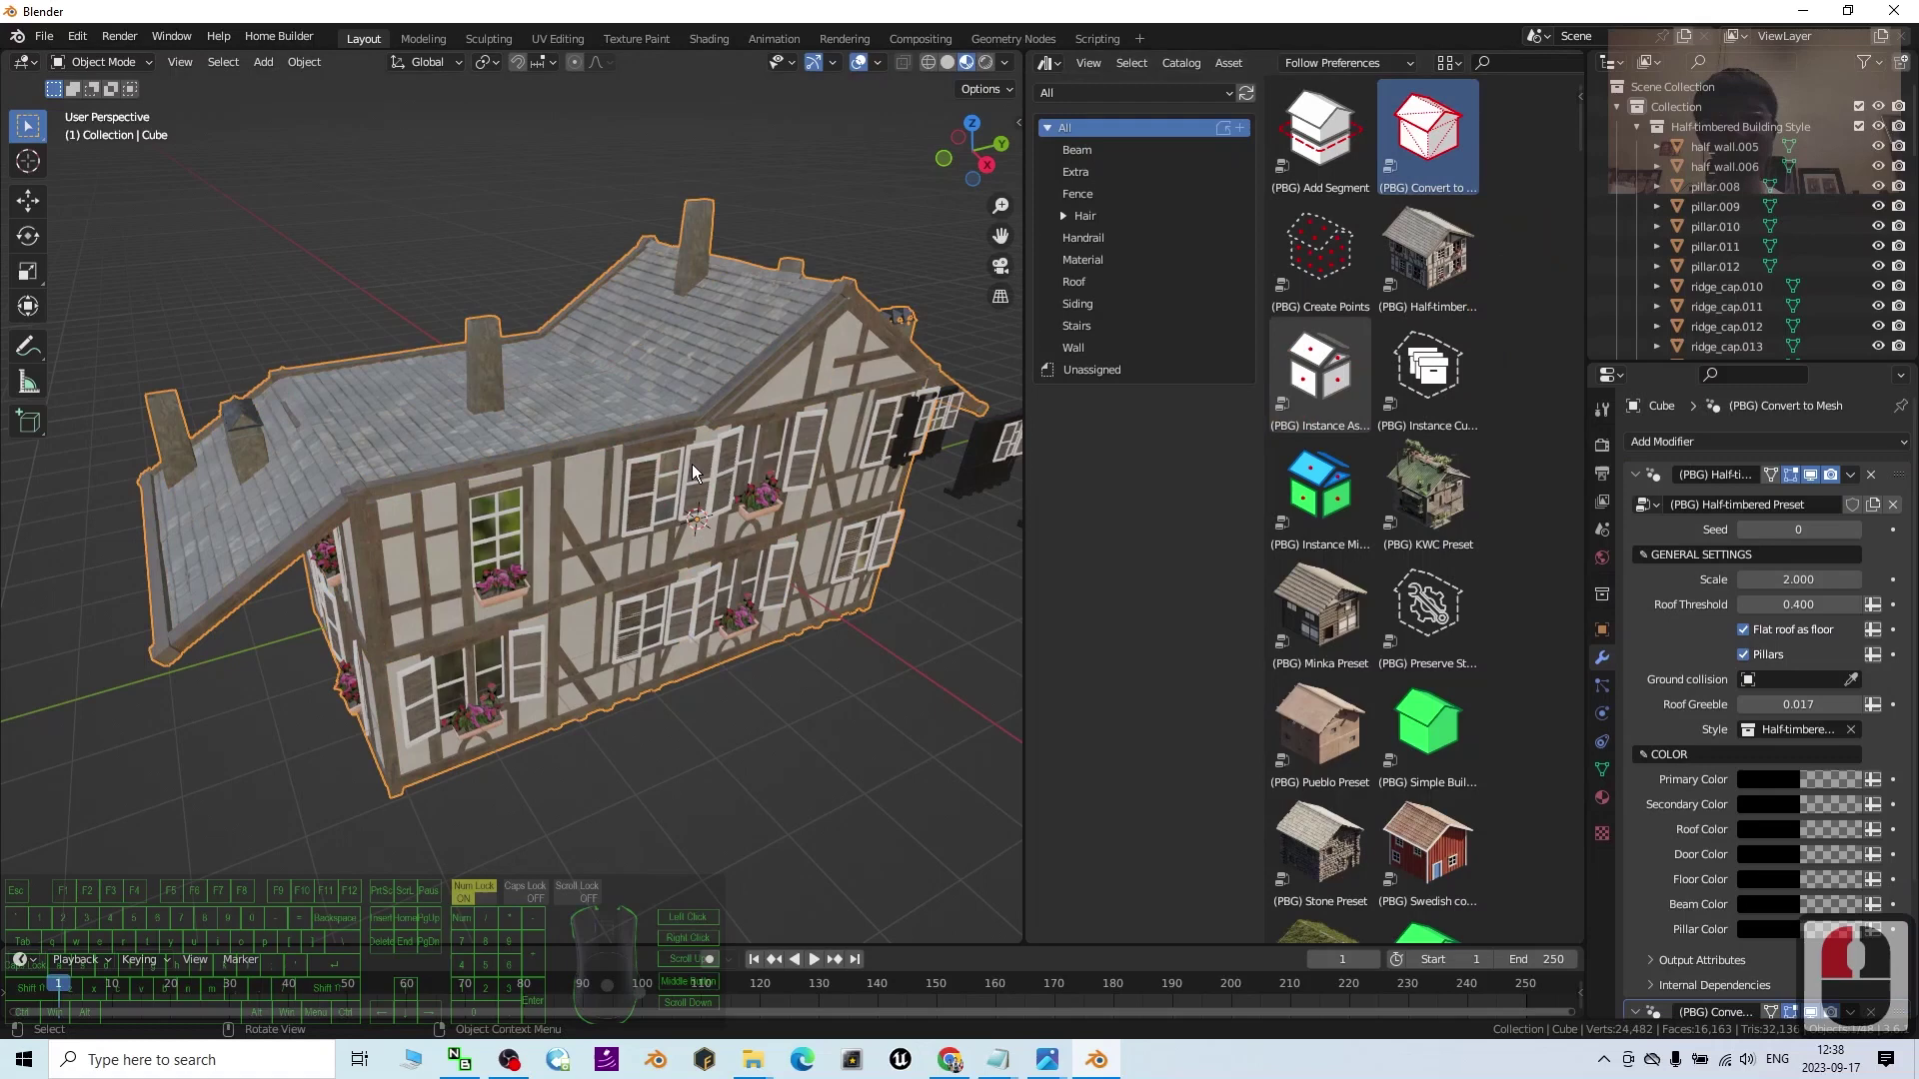
- Convert the house object to a real mesh so its modifiers are applied
right_click(625, 472)
left_click(588, 542)
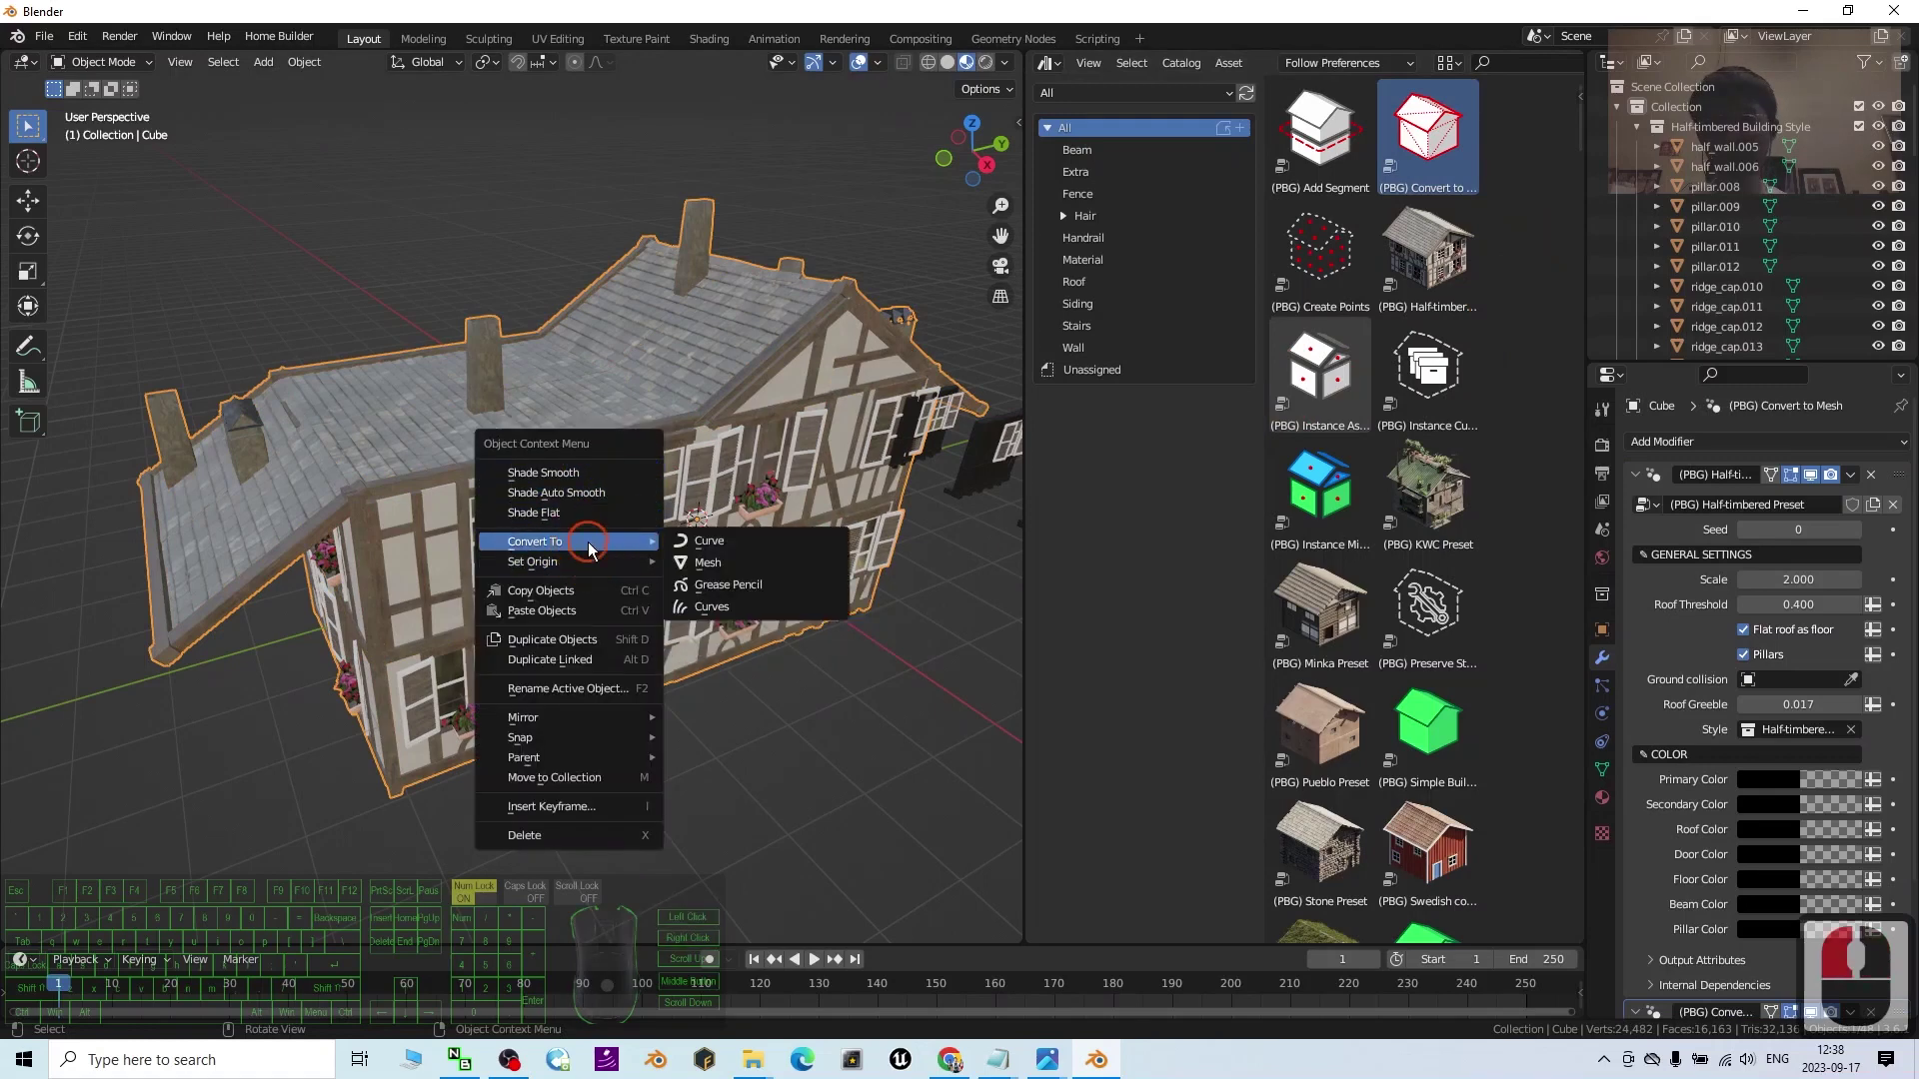
left_click(750, 561)
middle_click_drag(754, 562, 800, 496)
scroll(784, 475, "up", 2)
scroll(793, 477, "down", 1)
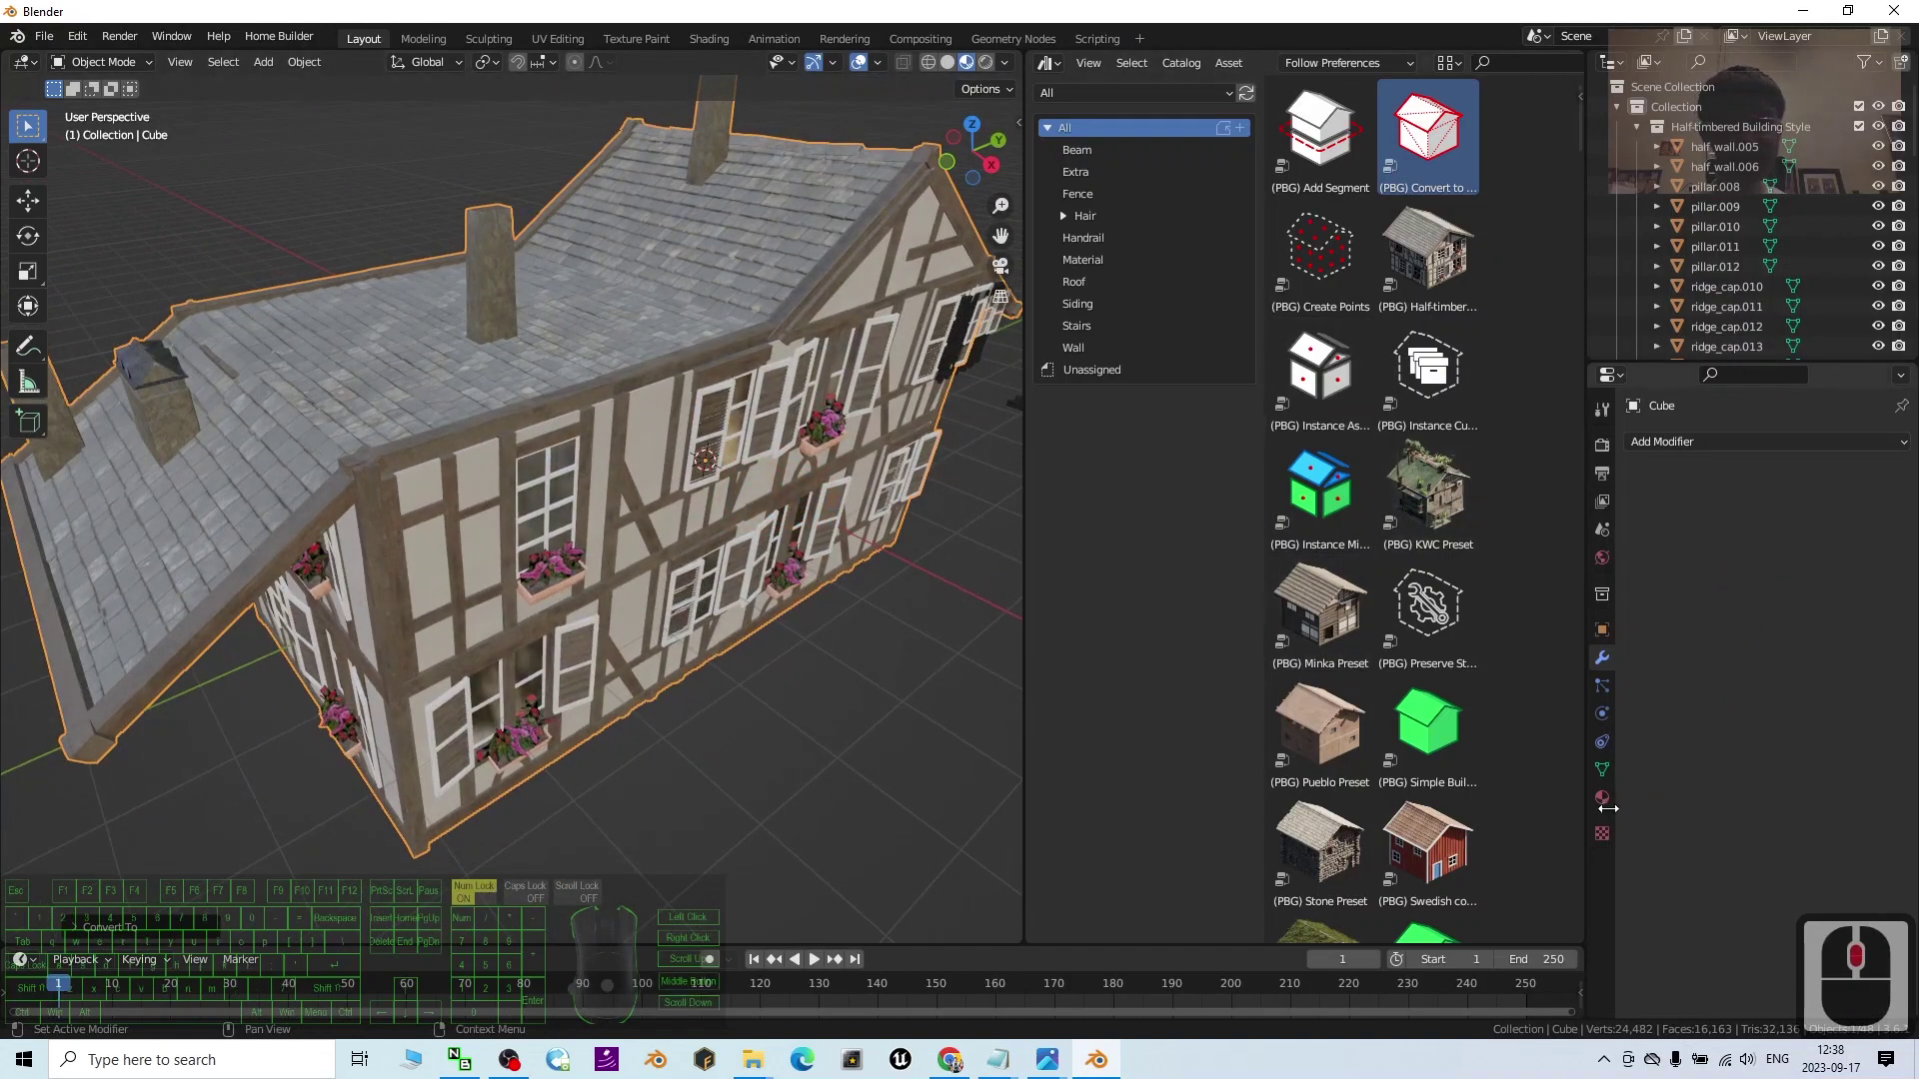
- Open the house in the UV Editing workspace and show half-timbered_Diffuse.jpeg behind its UVs
left_click(557, 38)
scroll(459, 346, "down", 6)
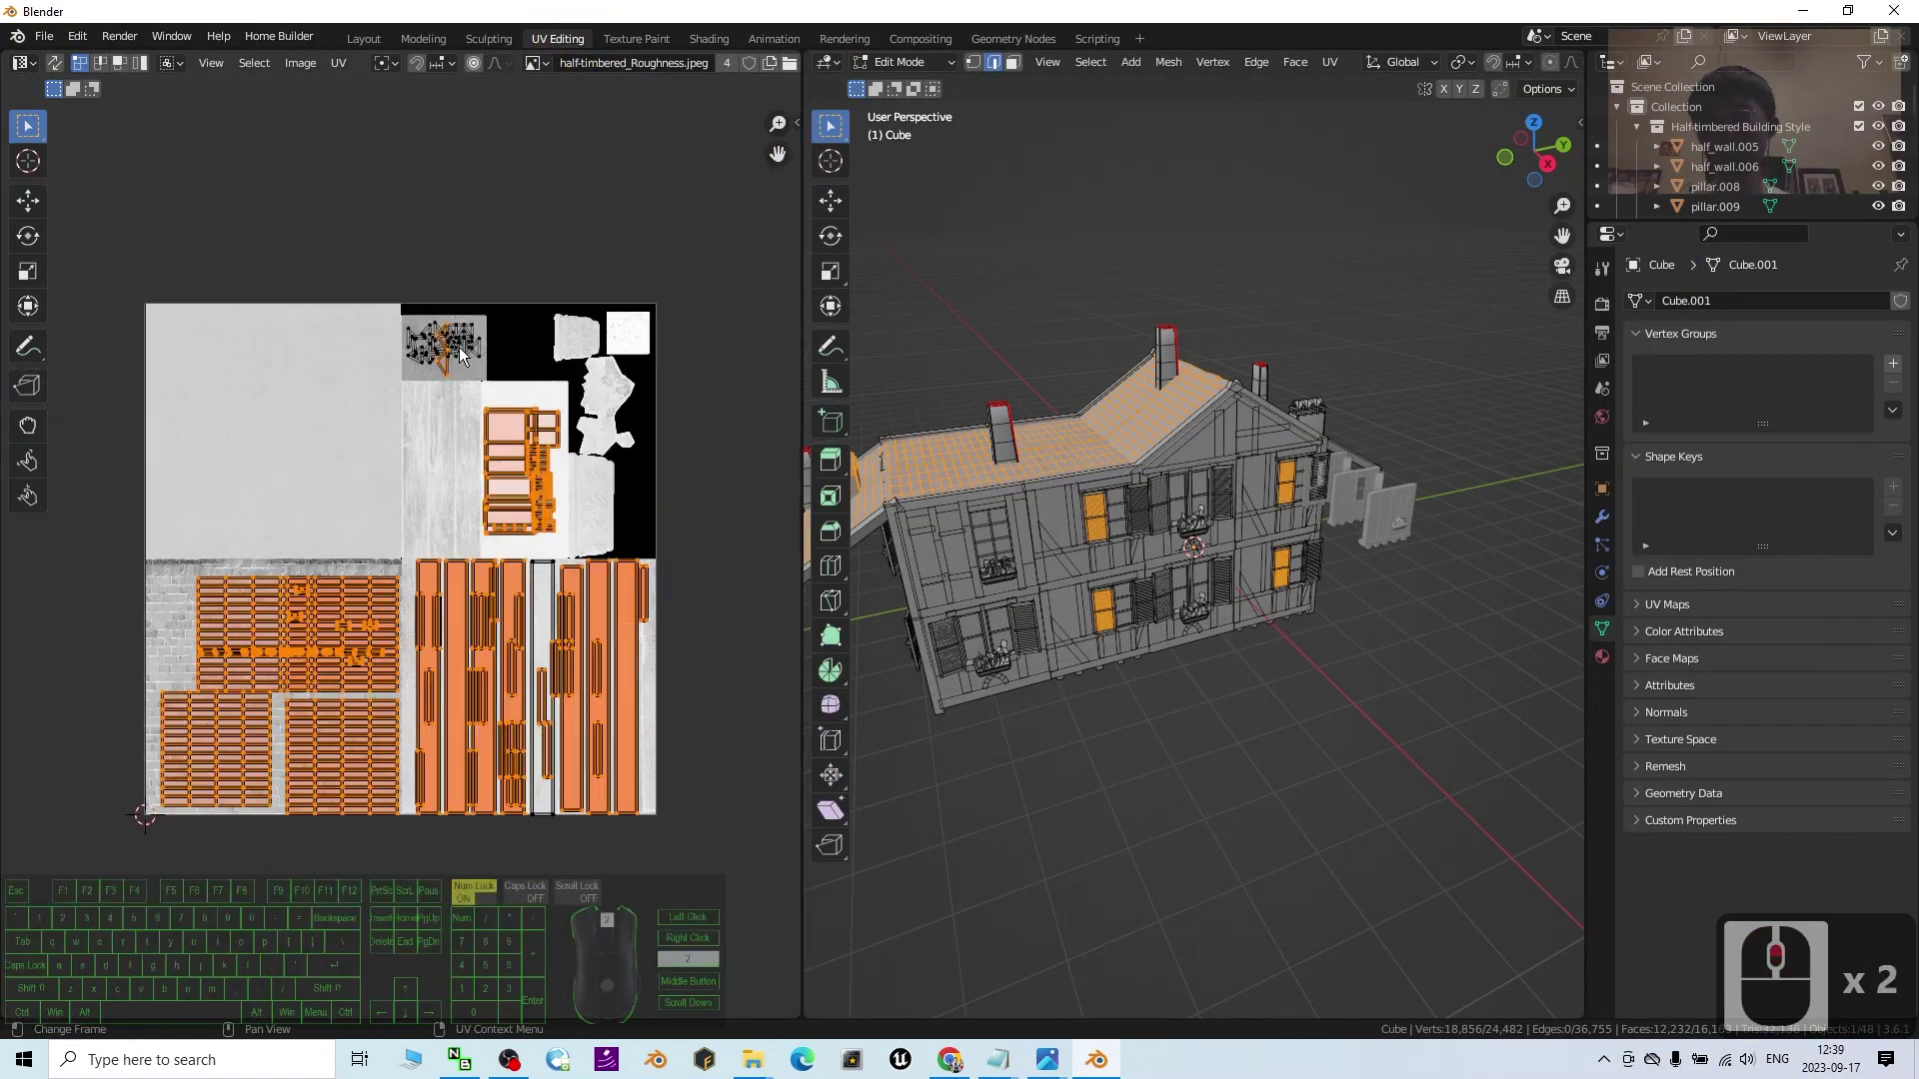
scroll(458, 346, "up", 1)
left_click(541, 176)
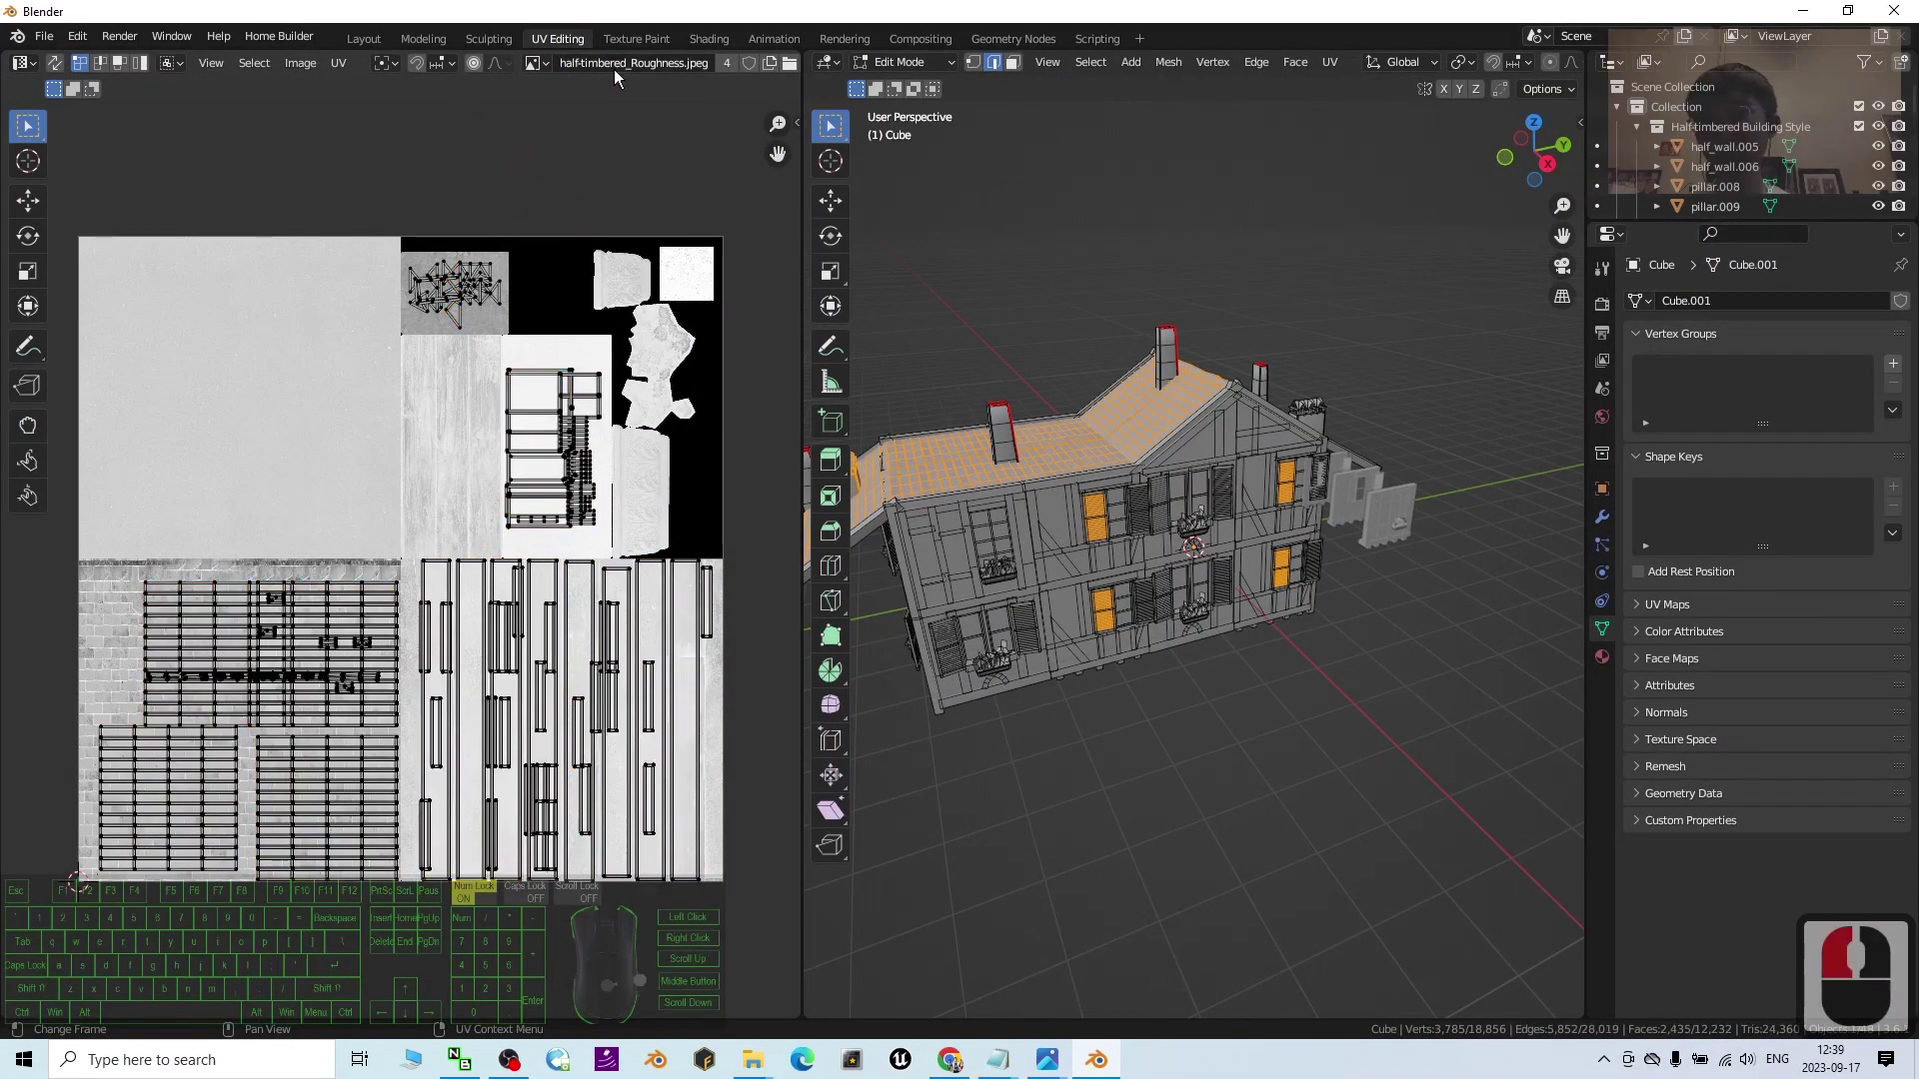
left_click(538, 62)
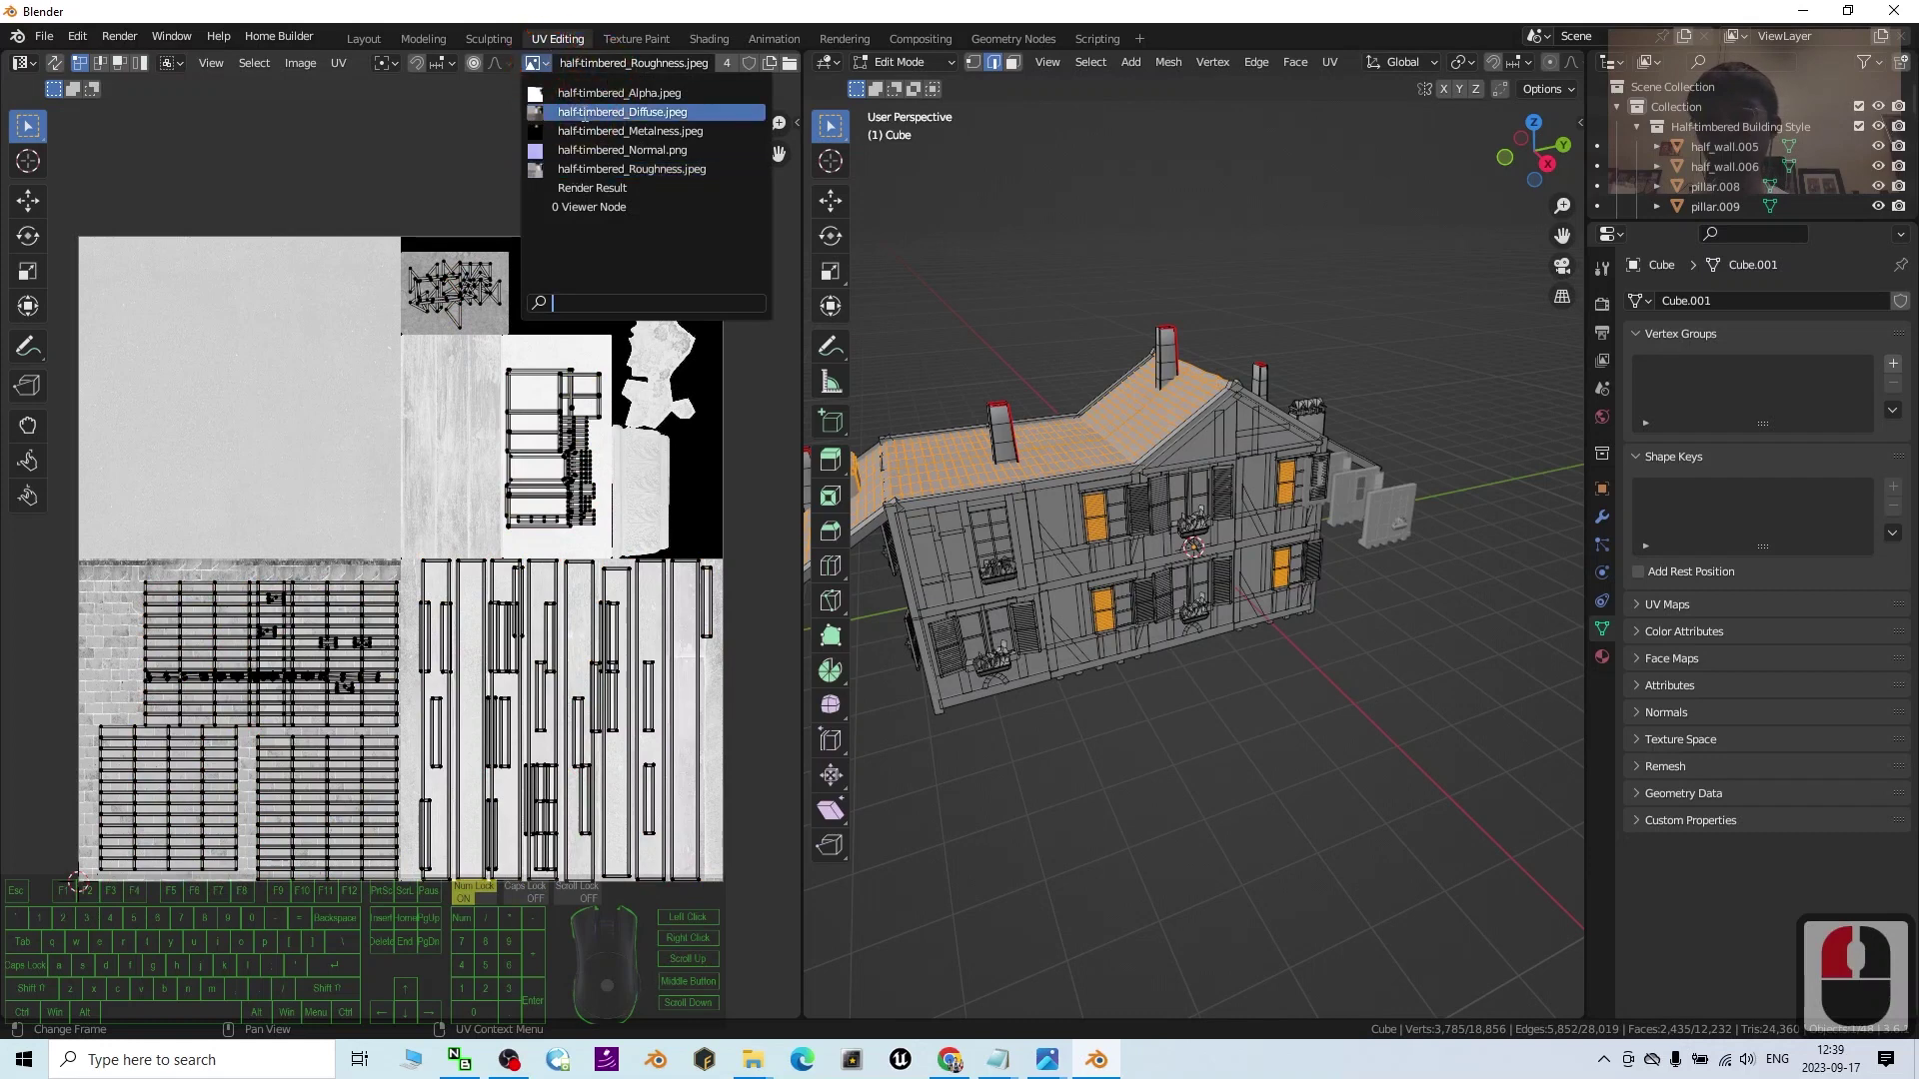
left_click(580, 111)
left_click(617, 256)
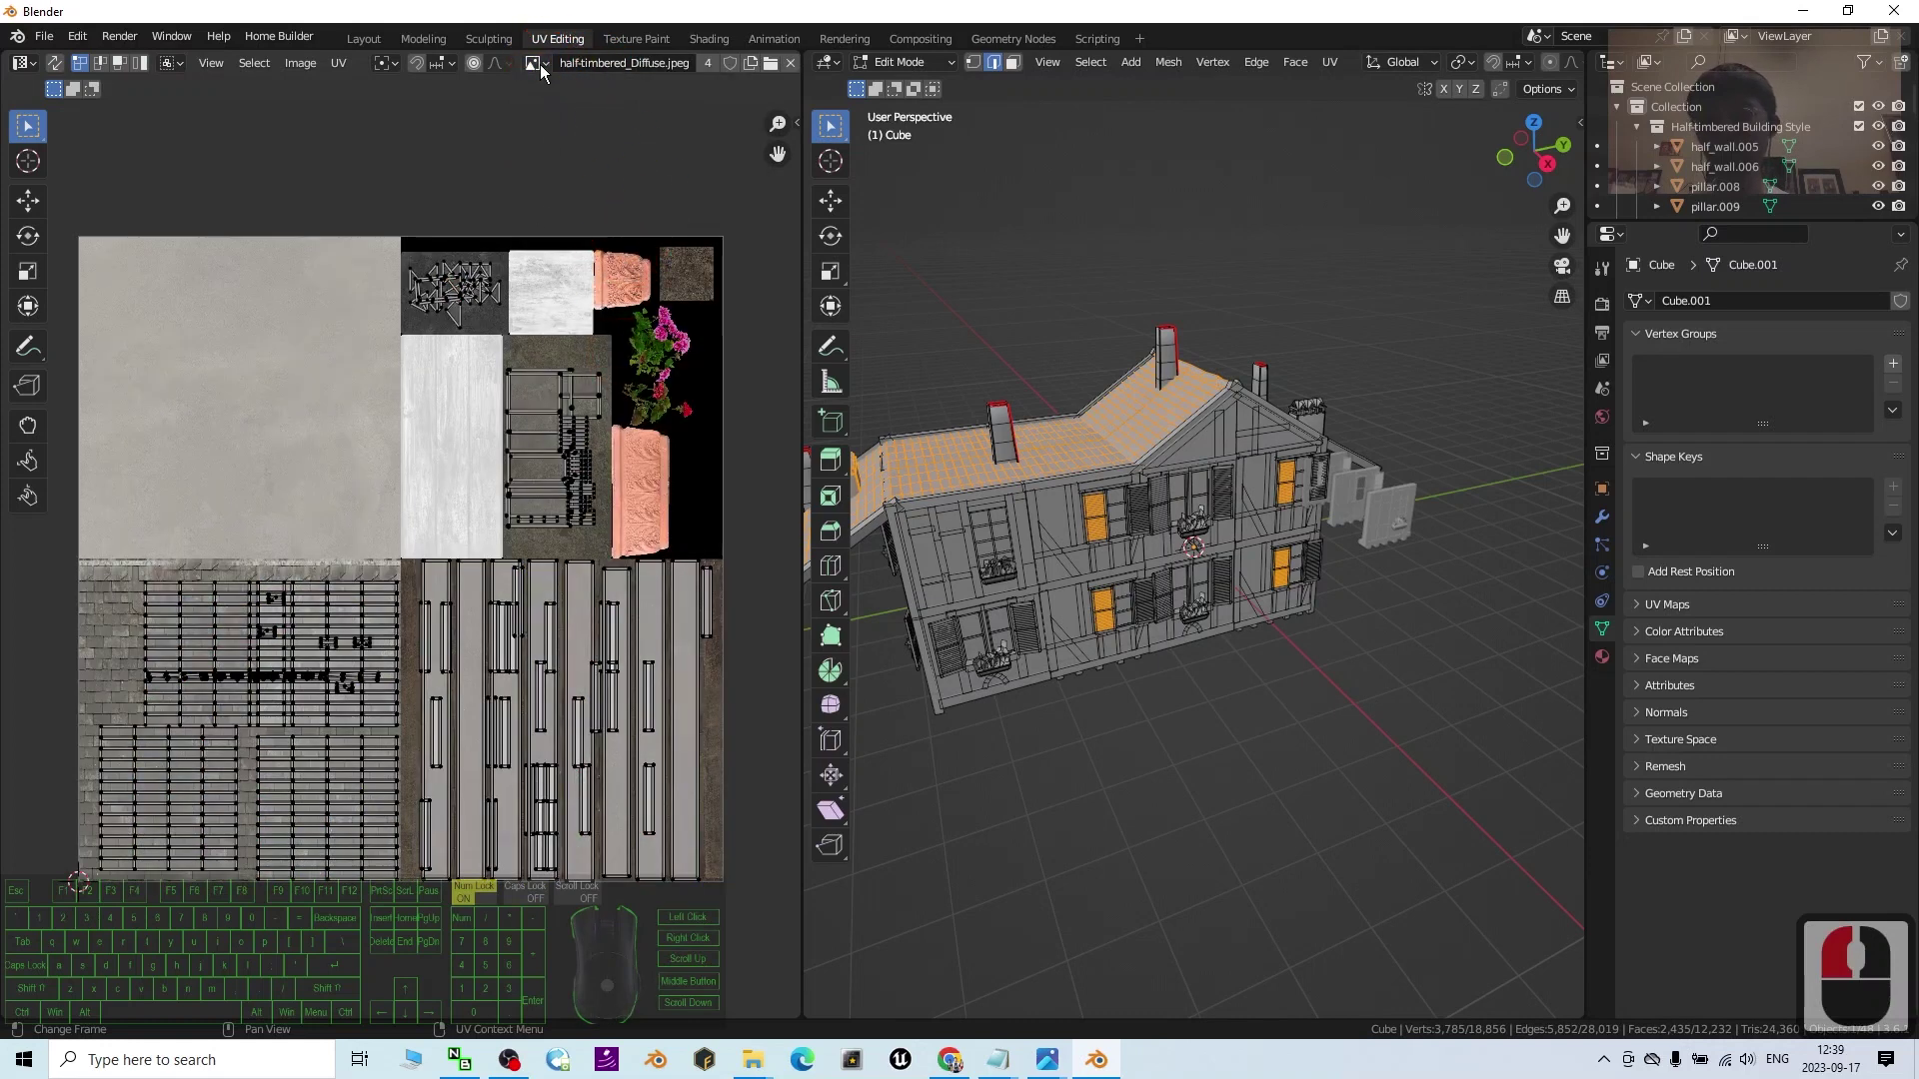
- View half-timbered_Metalness.jpeg behind the UVs and return to half-timbered_Diffuse.jpeg to compare the texture maps
left_click(539, 64)
left_click(600, 128)
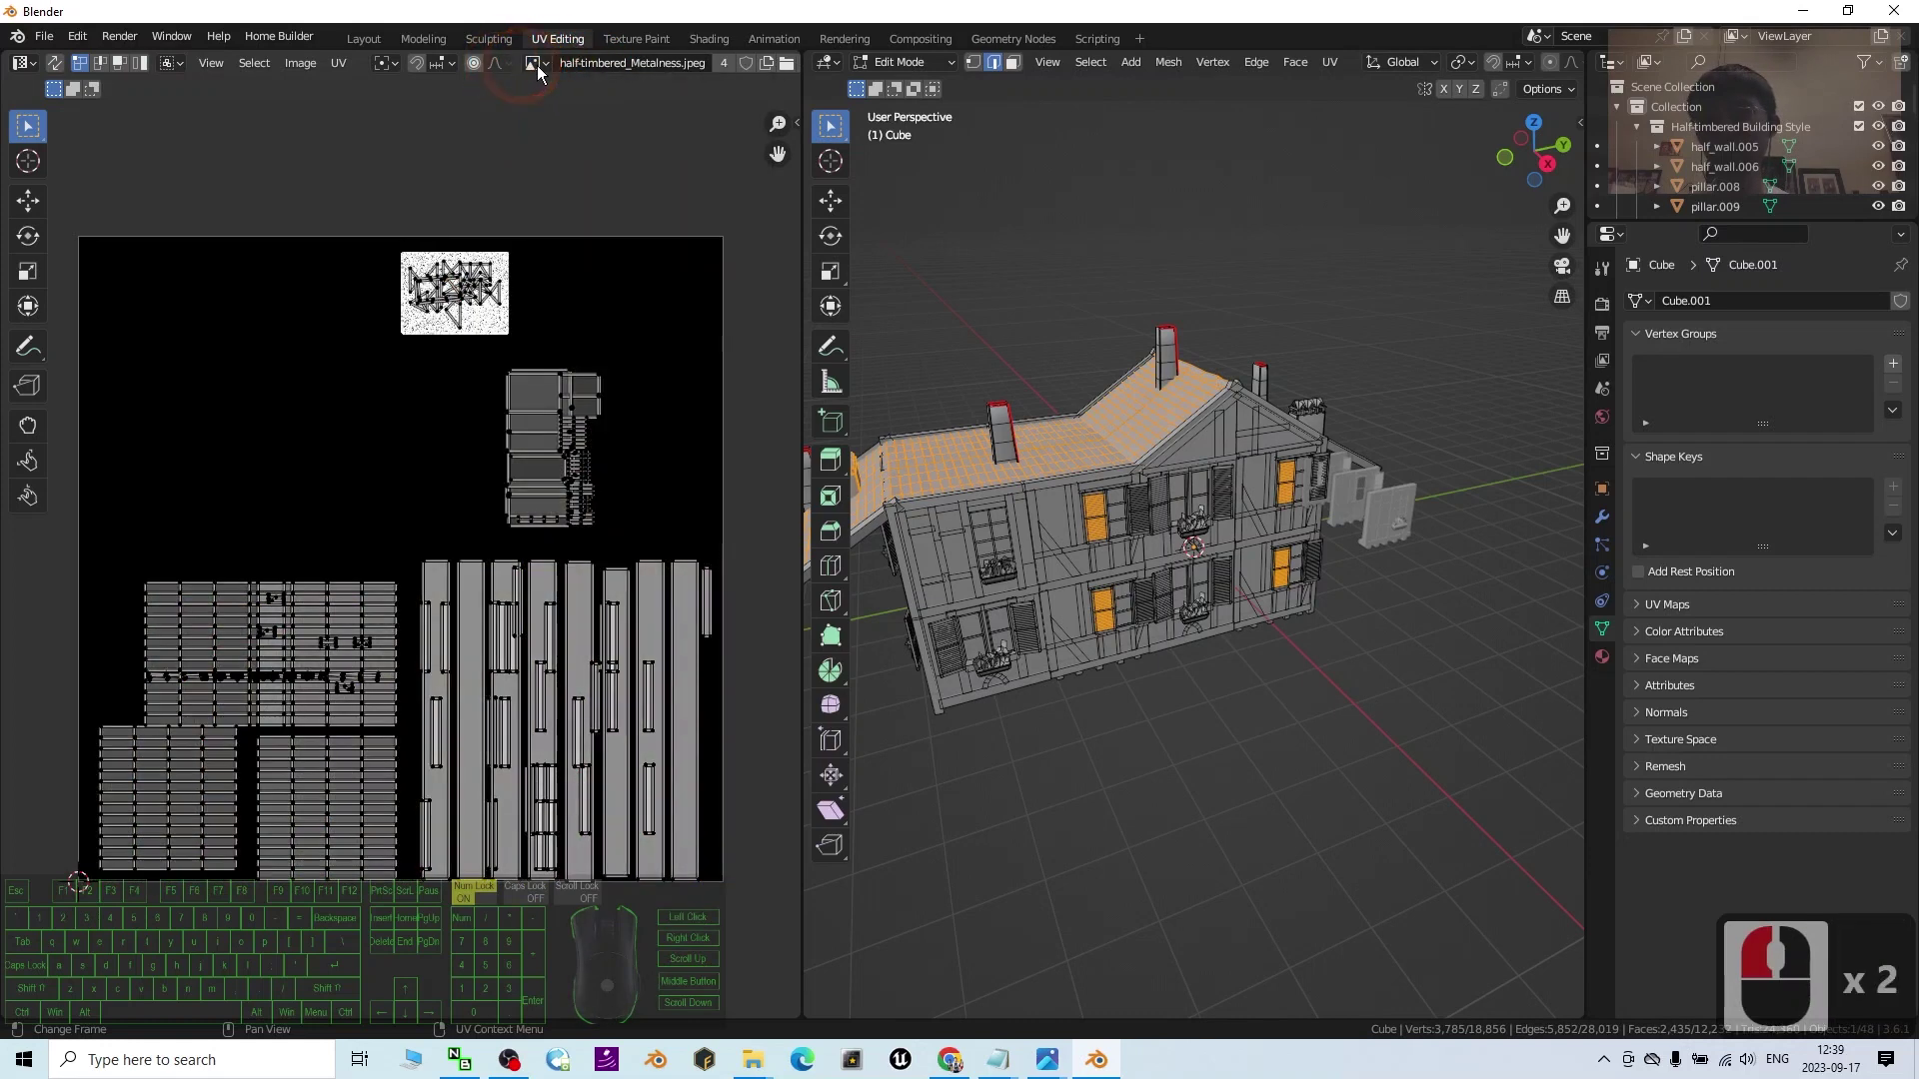
left_click(538, 64)
left_click(659, 107)
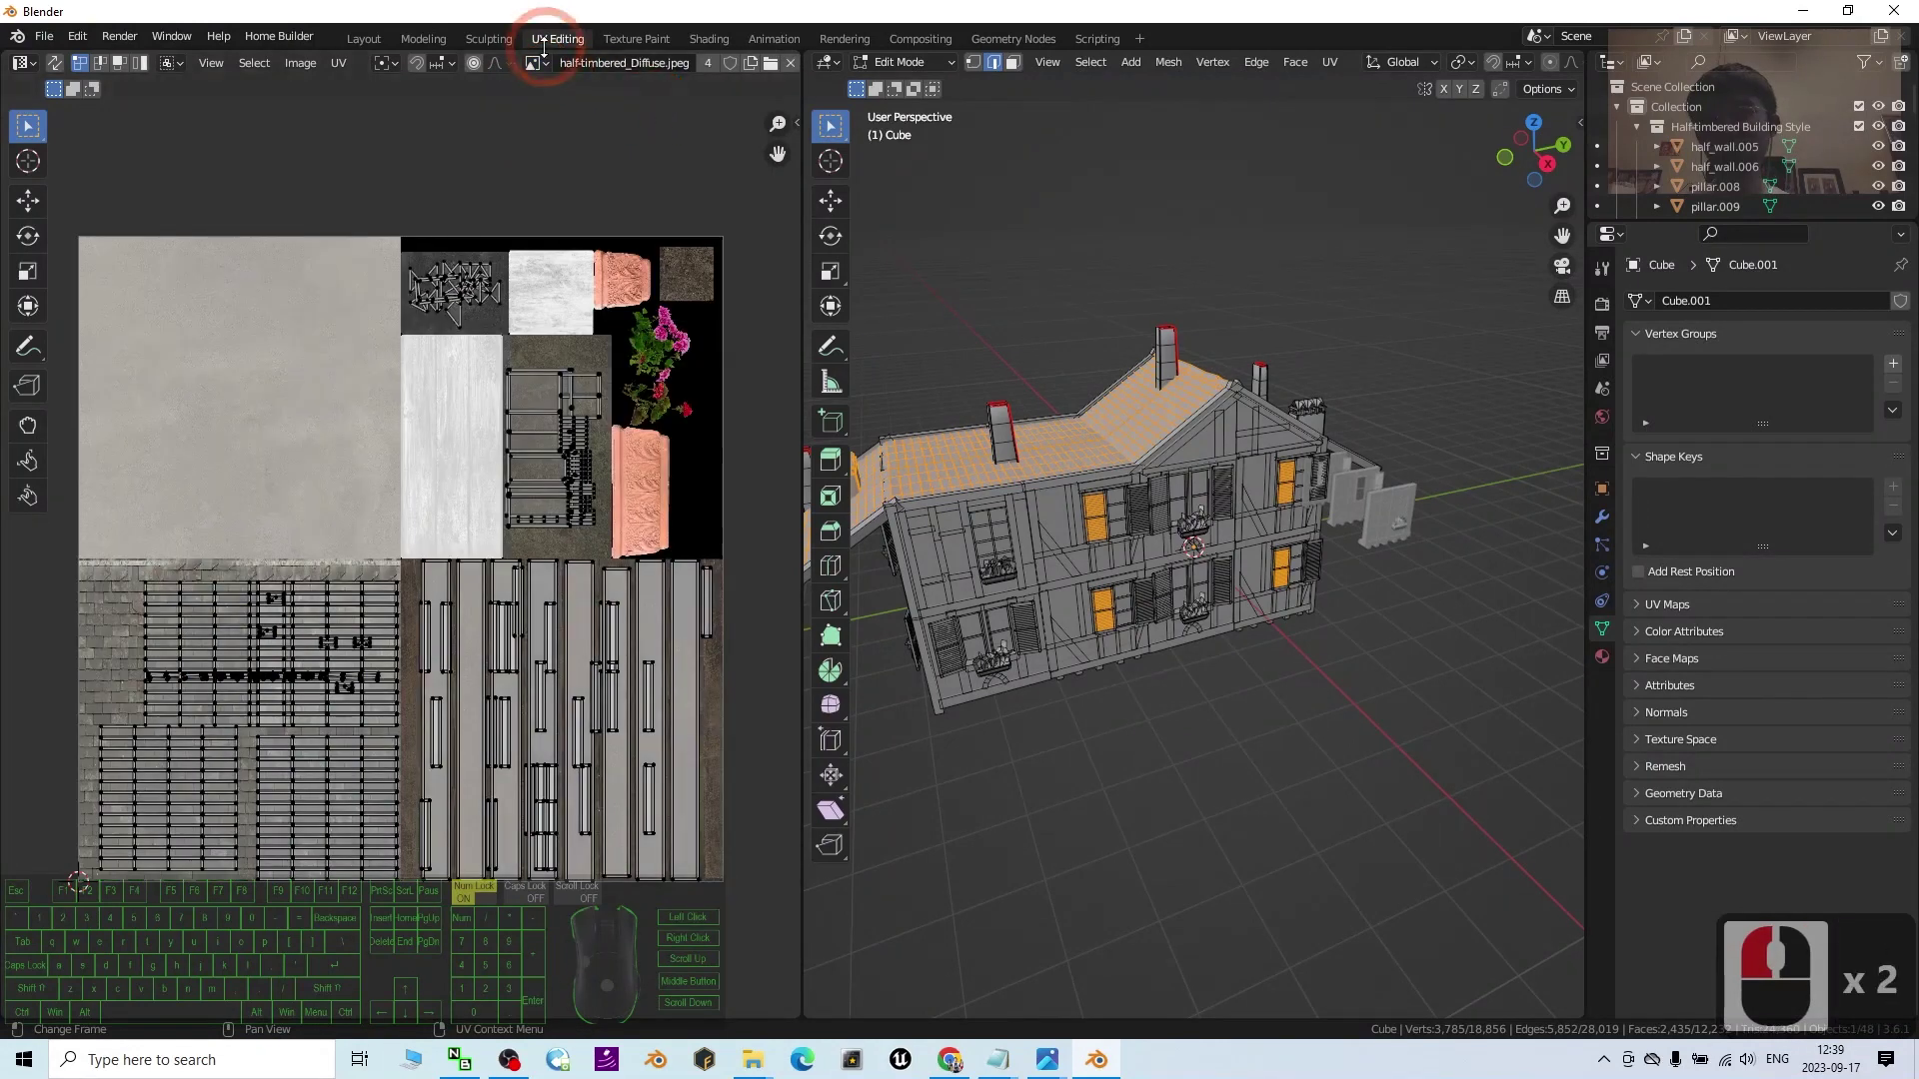
left_click(540, 62)
left_click(648, 133)
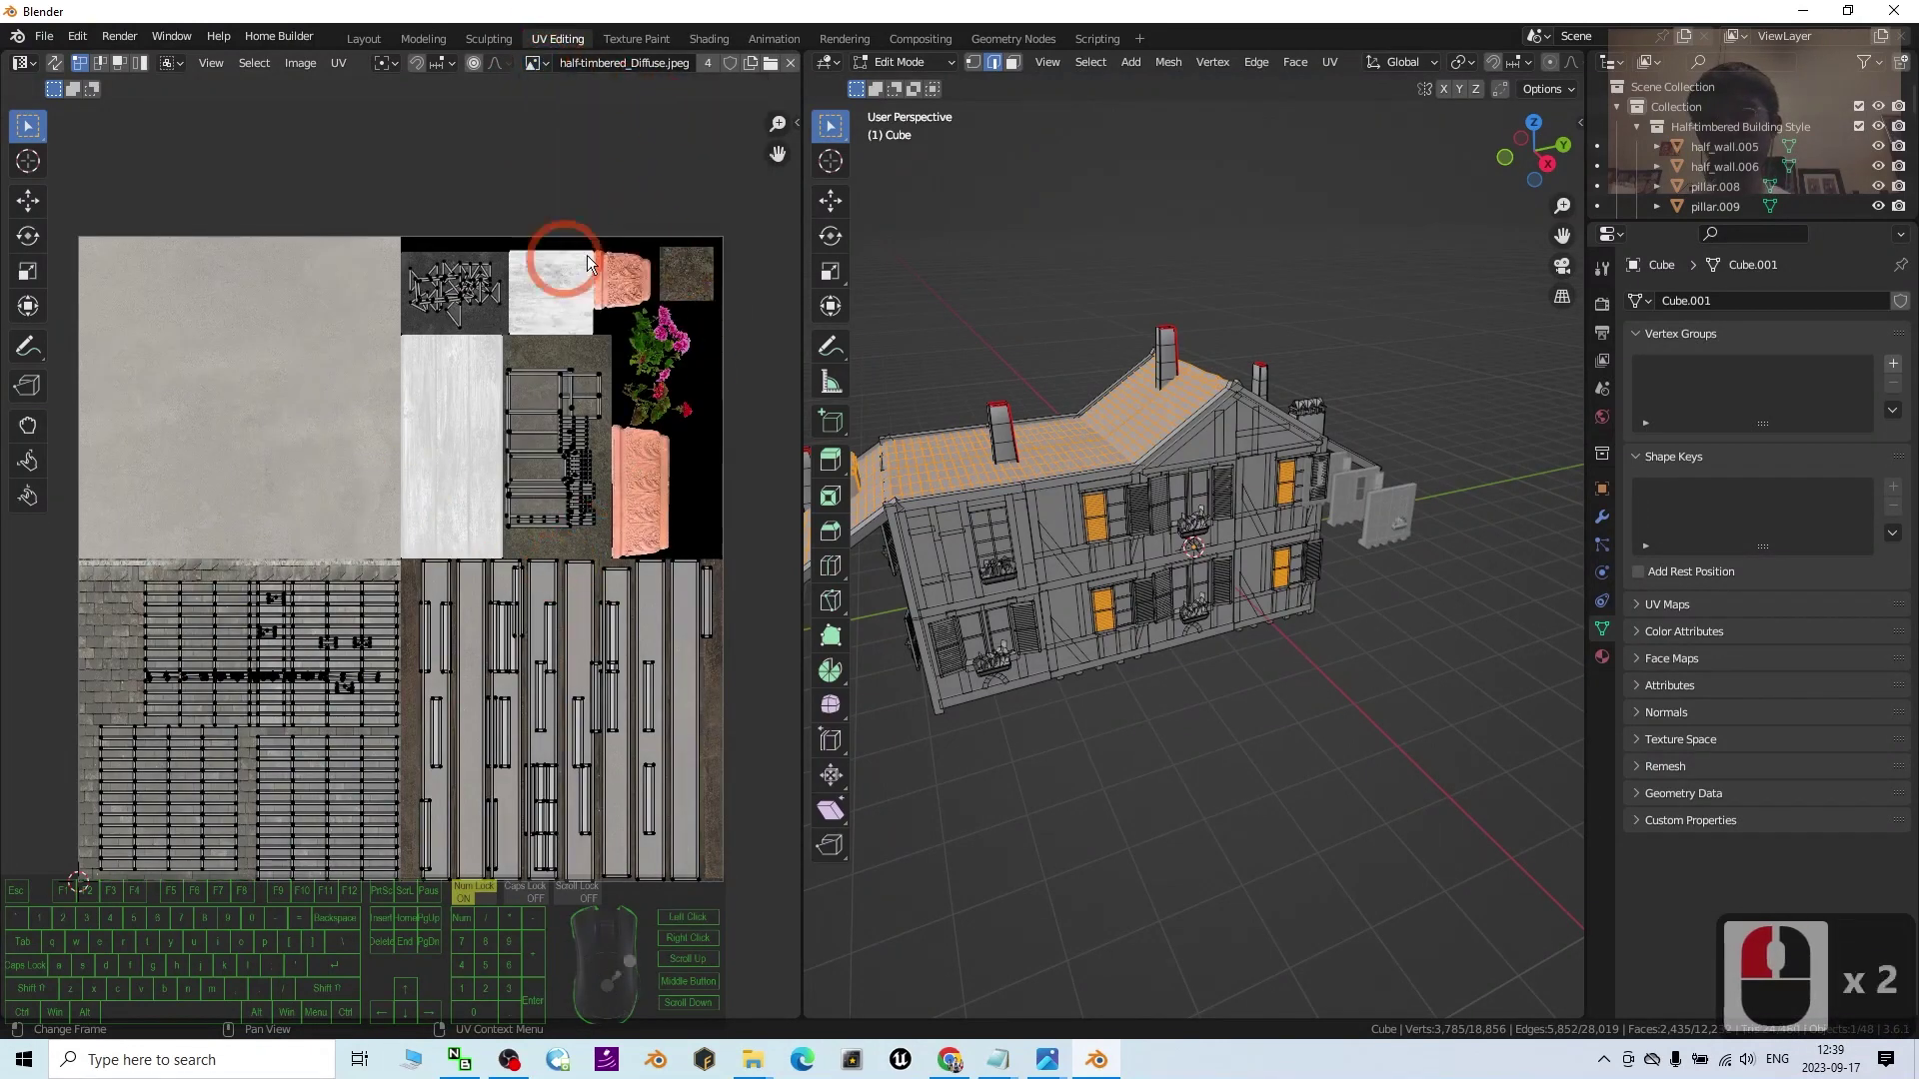
- Save the half-timbered_Diffuse.jpeg image to the Desktop under the name texture02
left_click(327, 453)
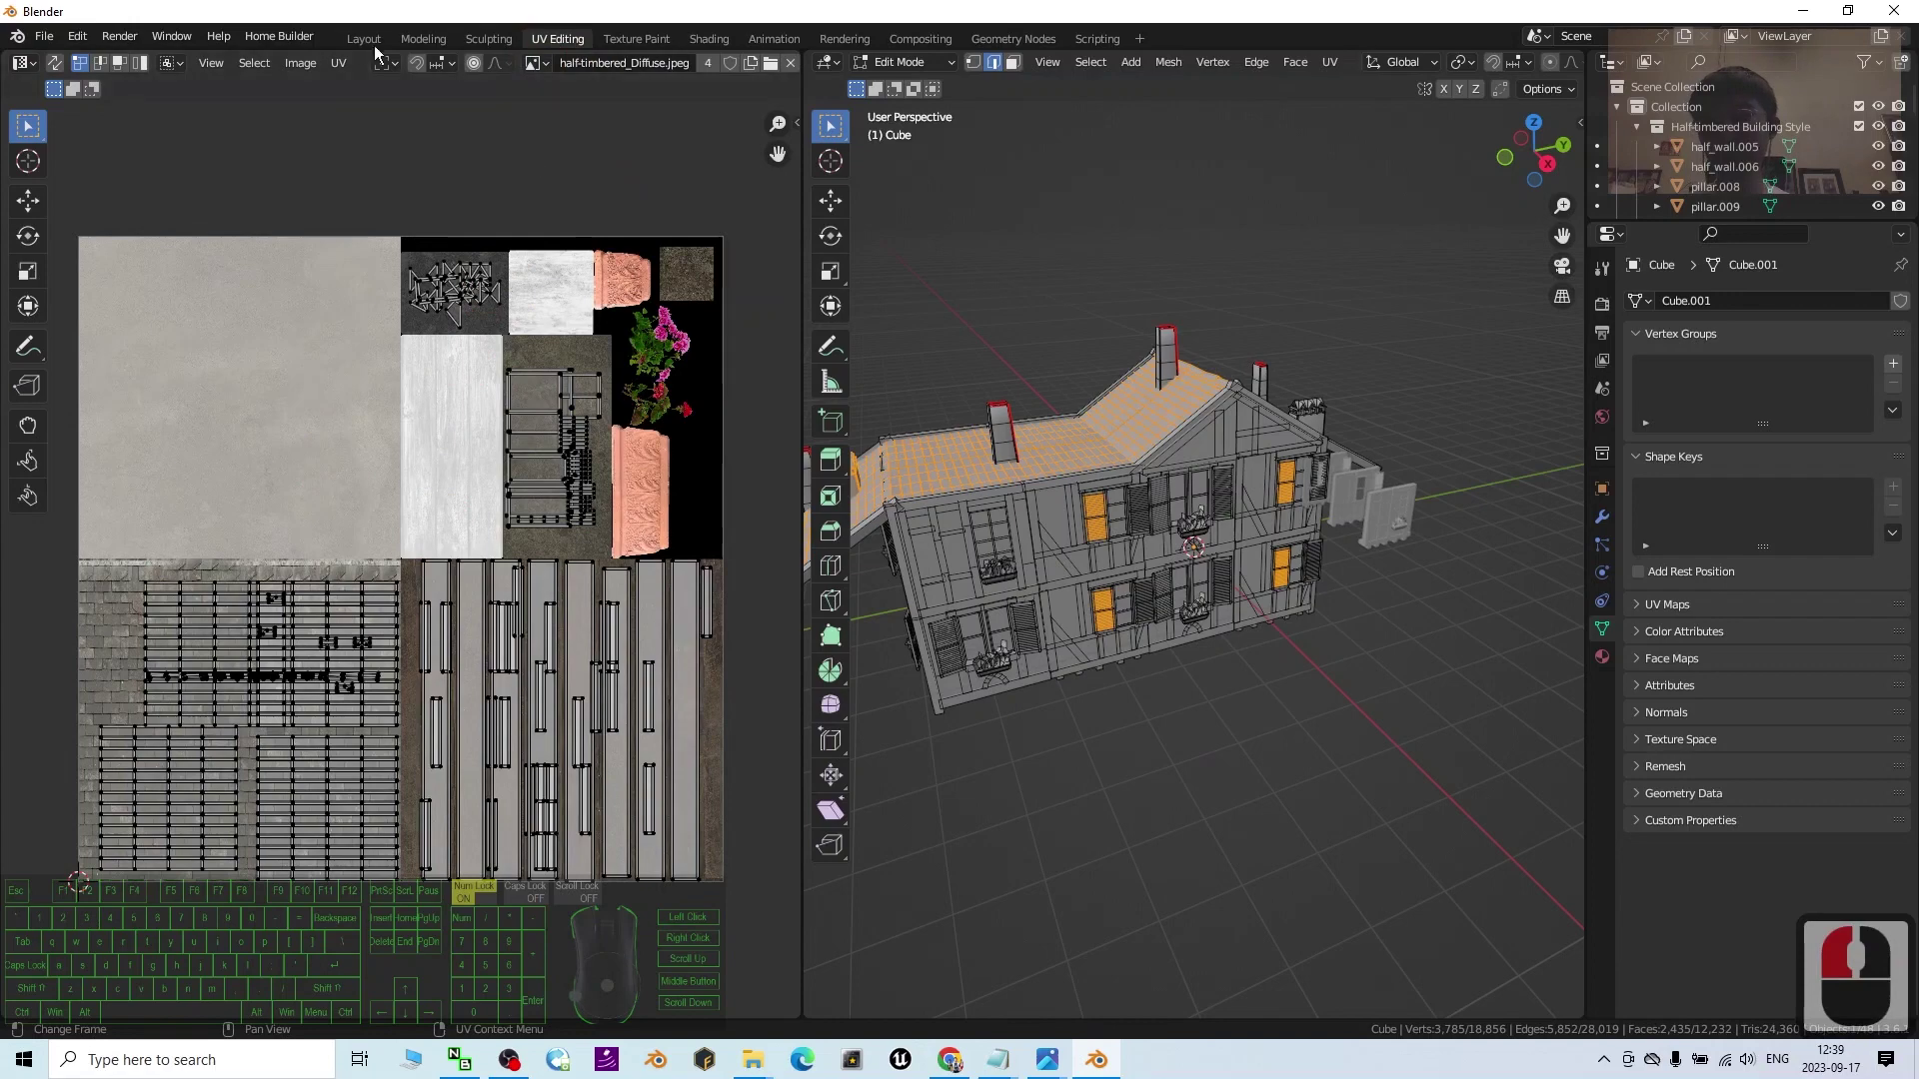
left_click(309, 65)
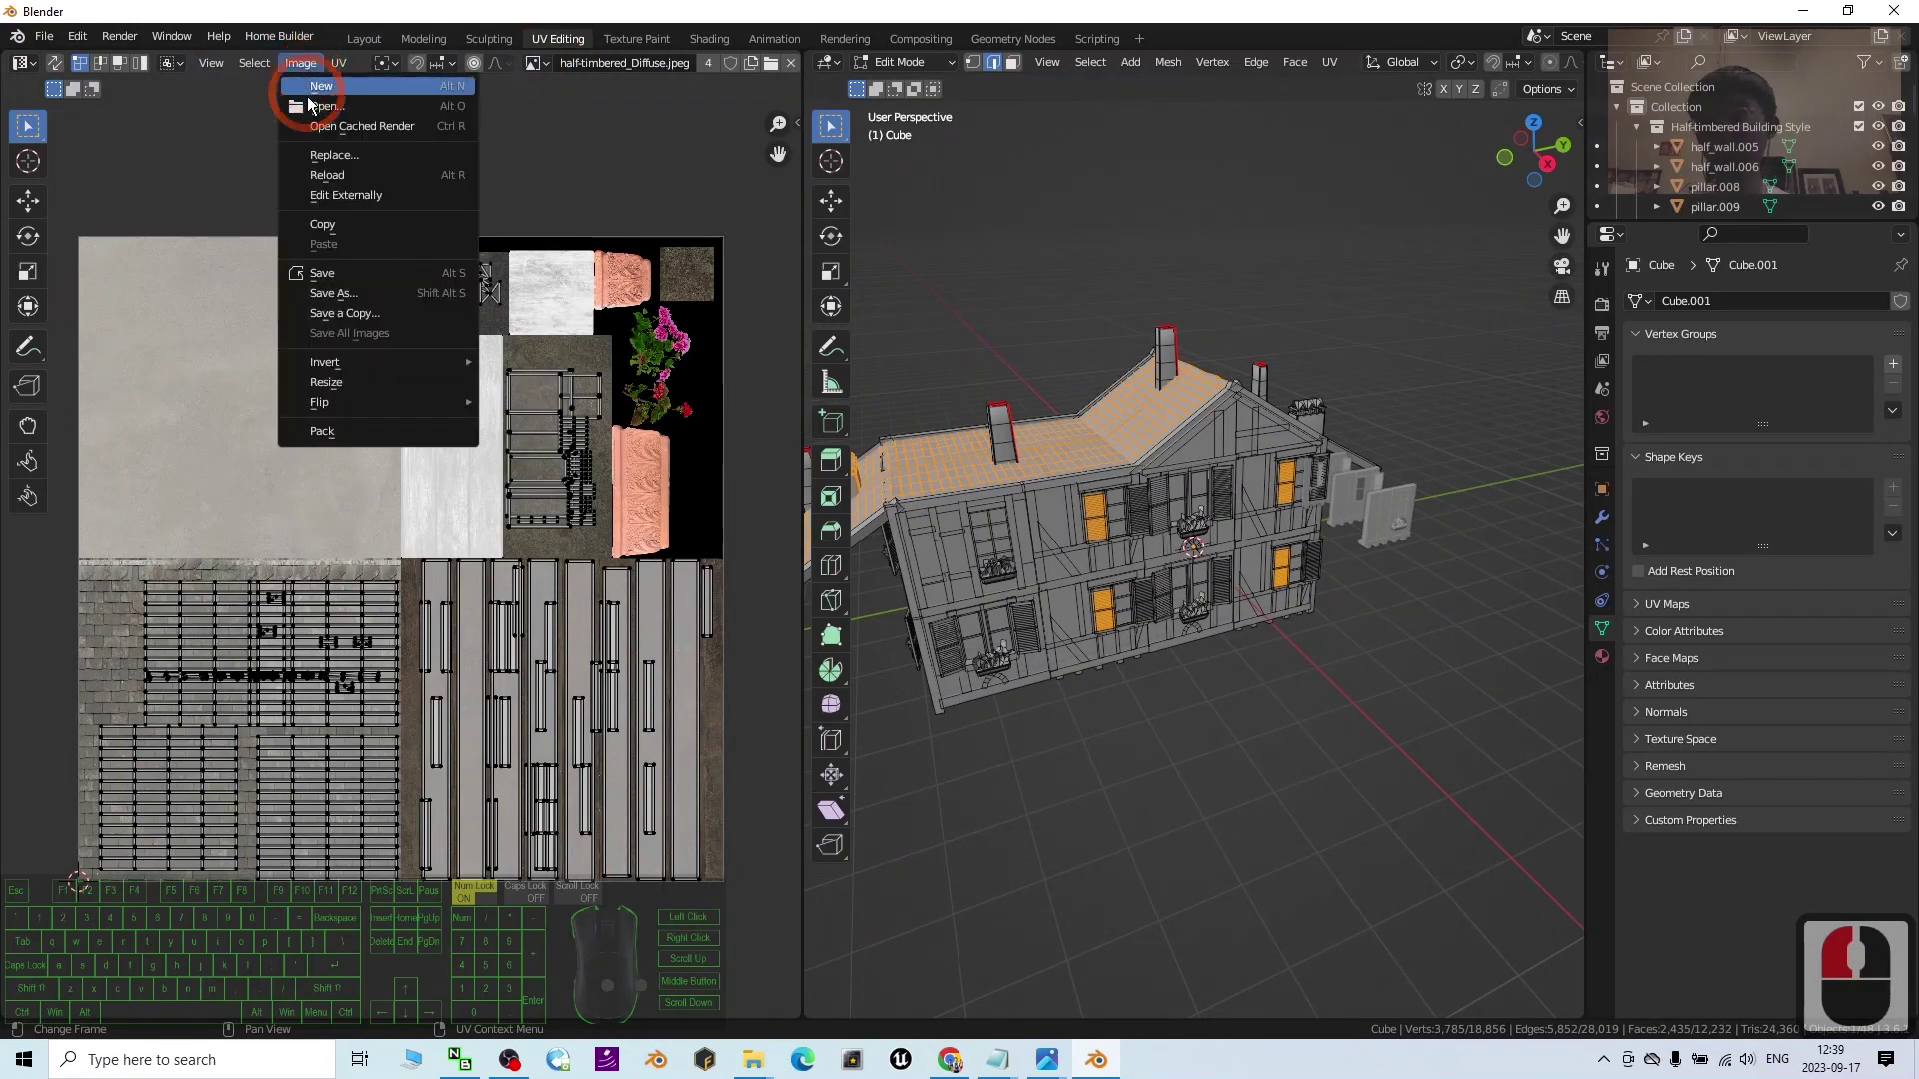
left_click(352, 291)
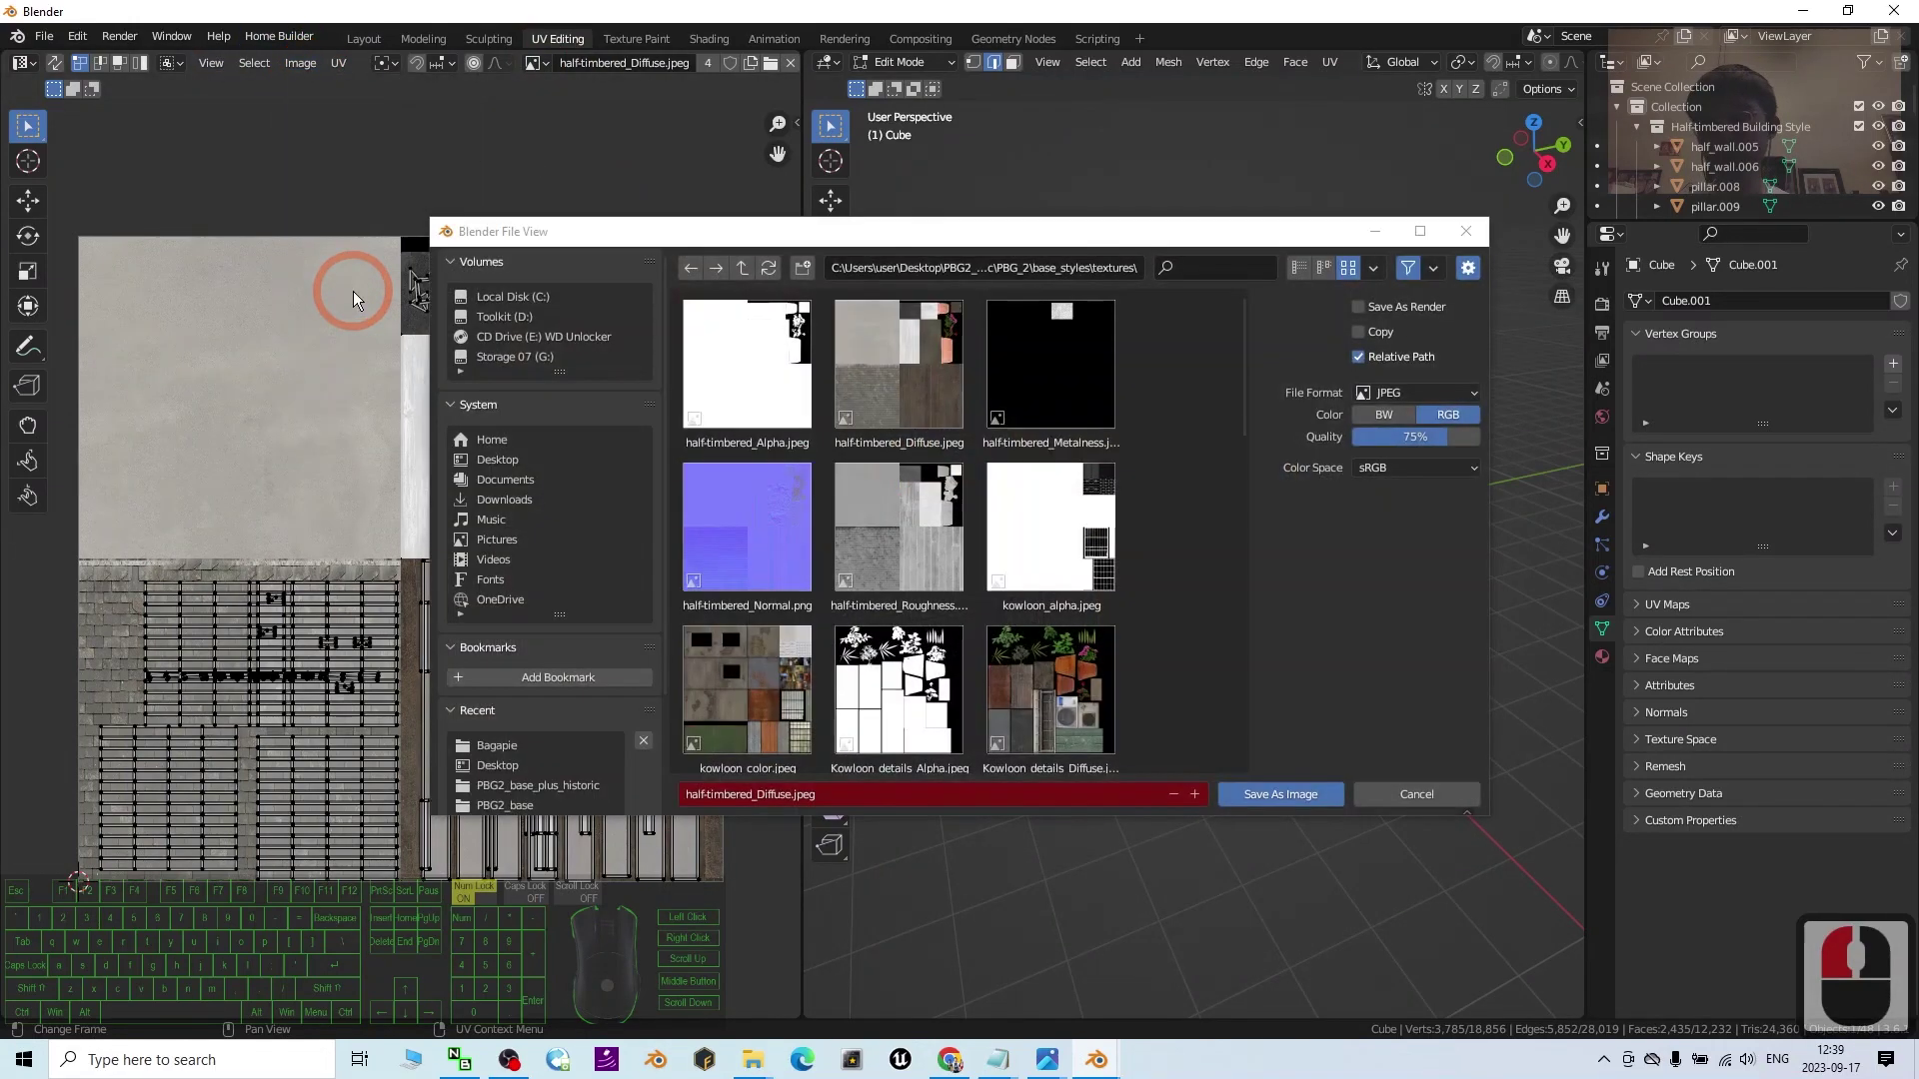
scroll(1027, 614, "down", 14)
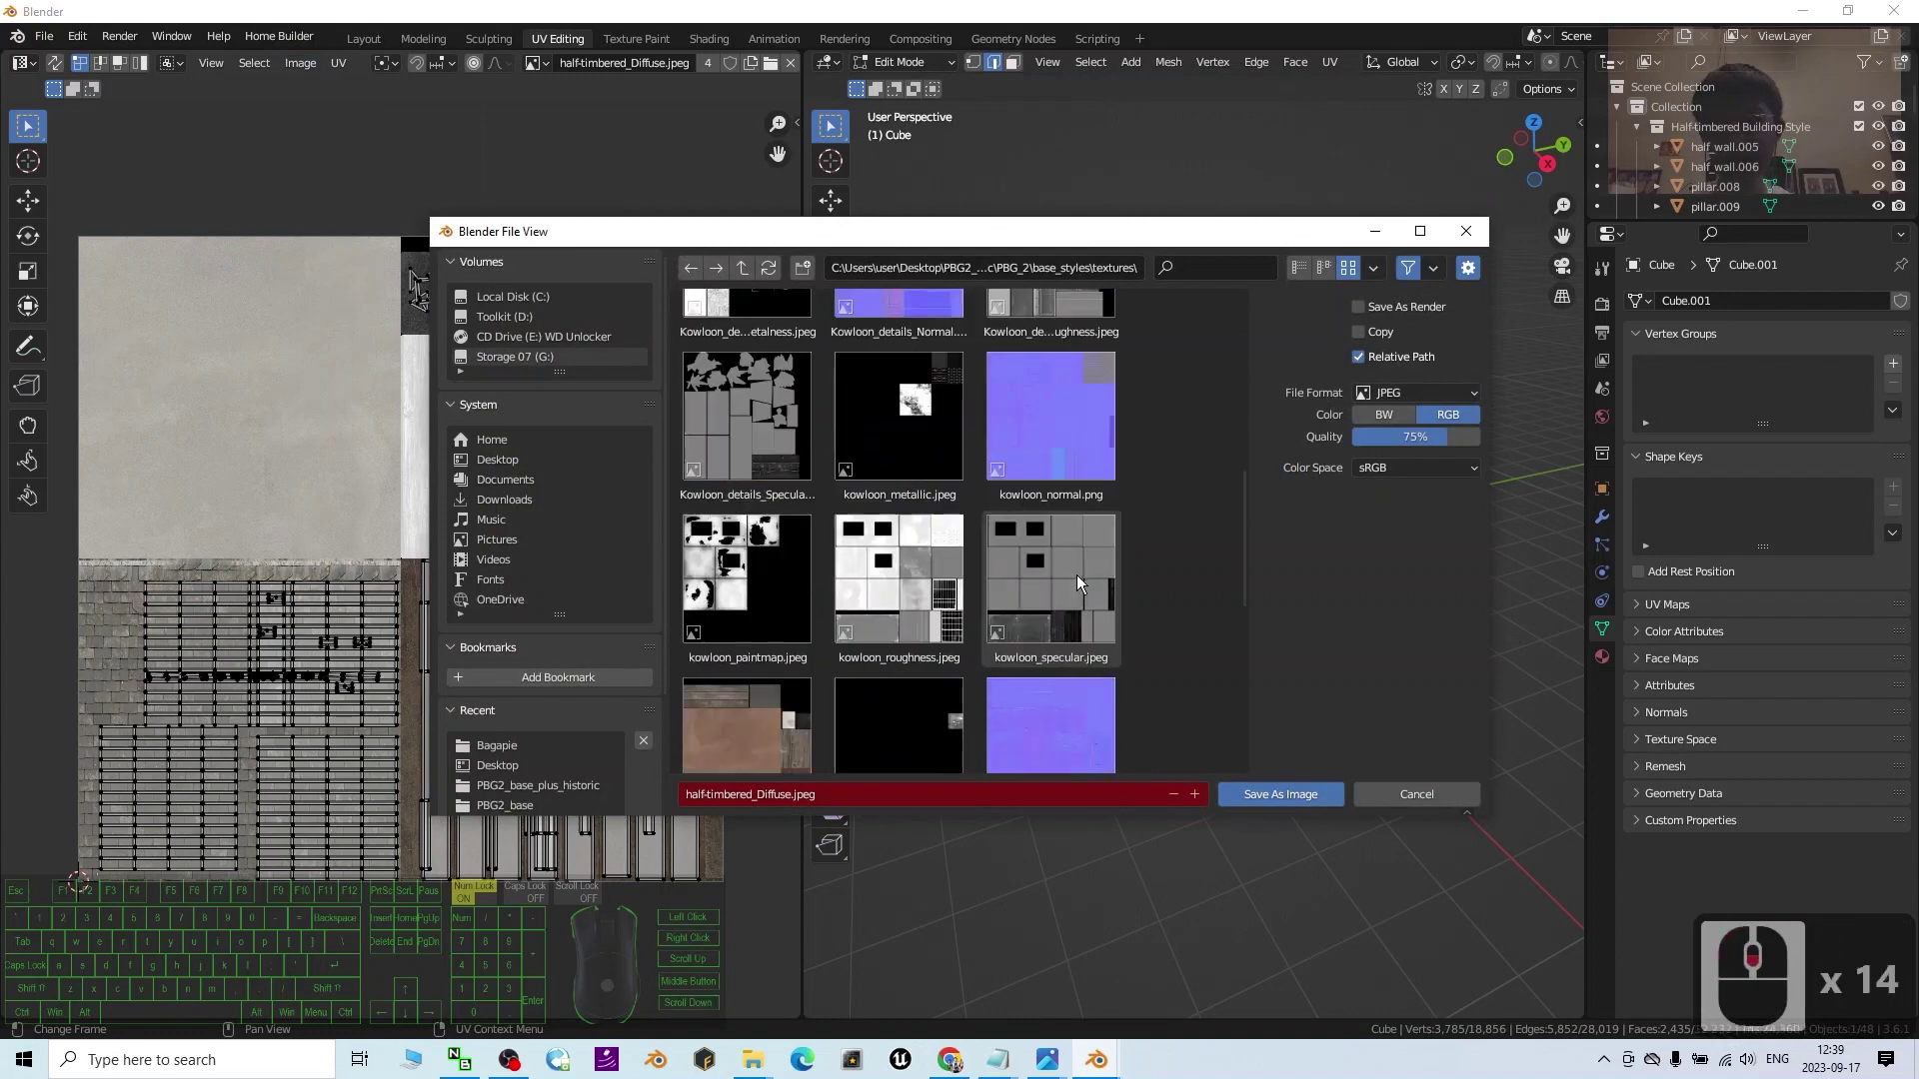
left_click(490, 460)
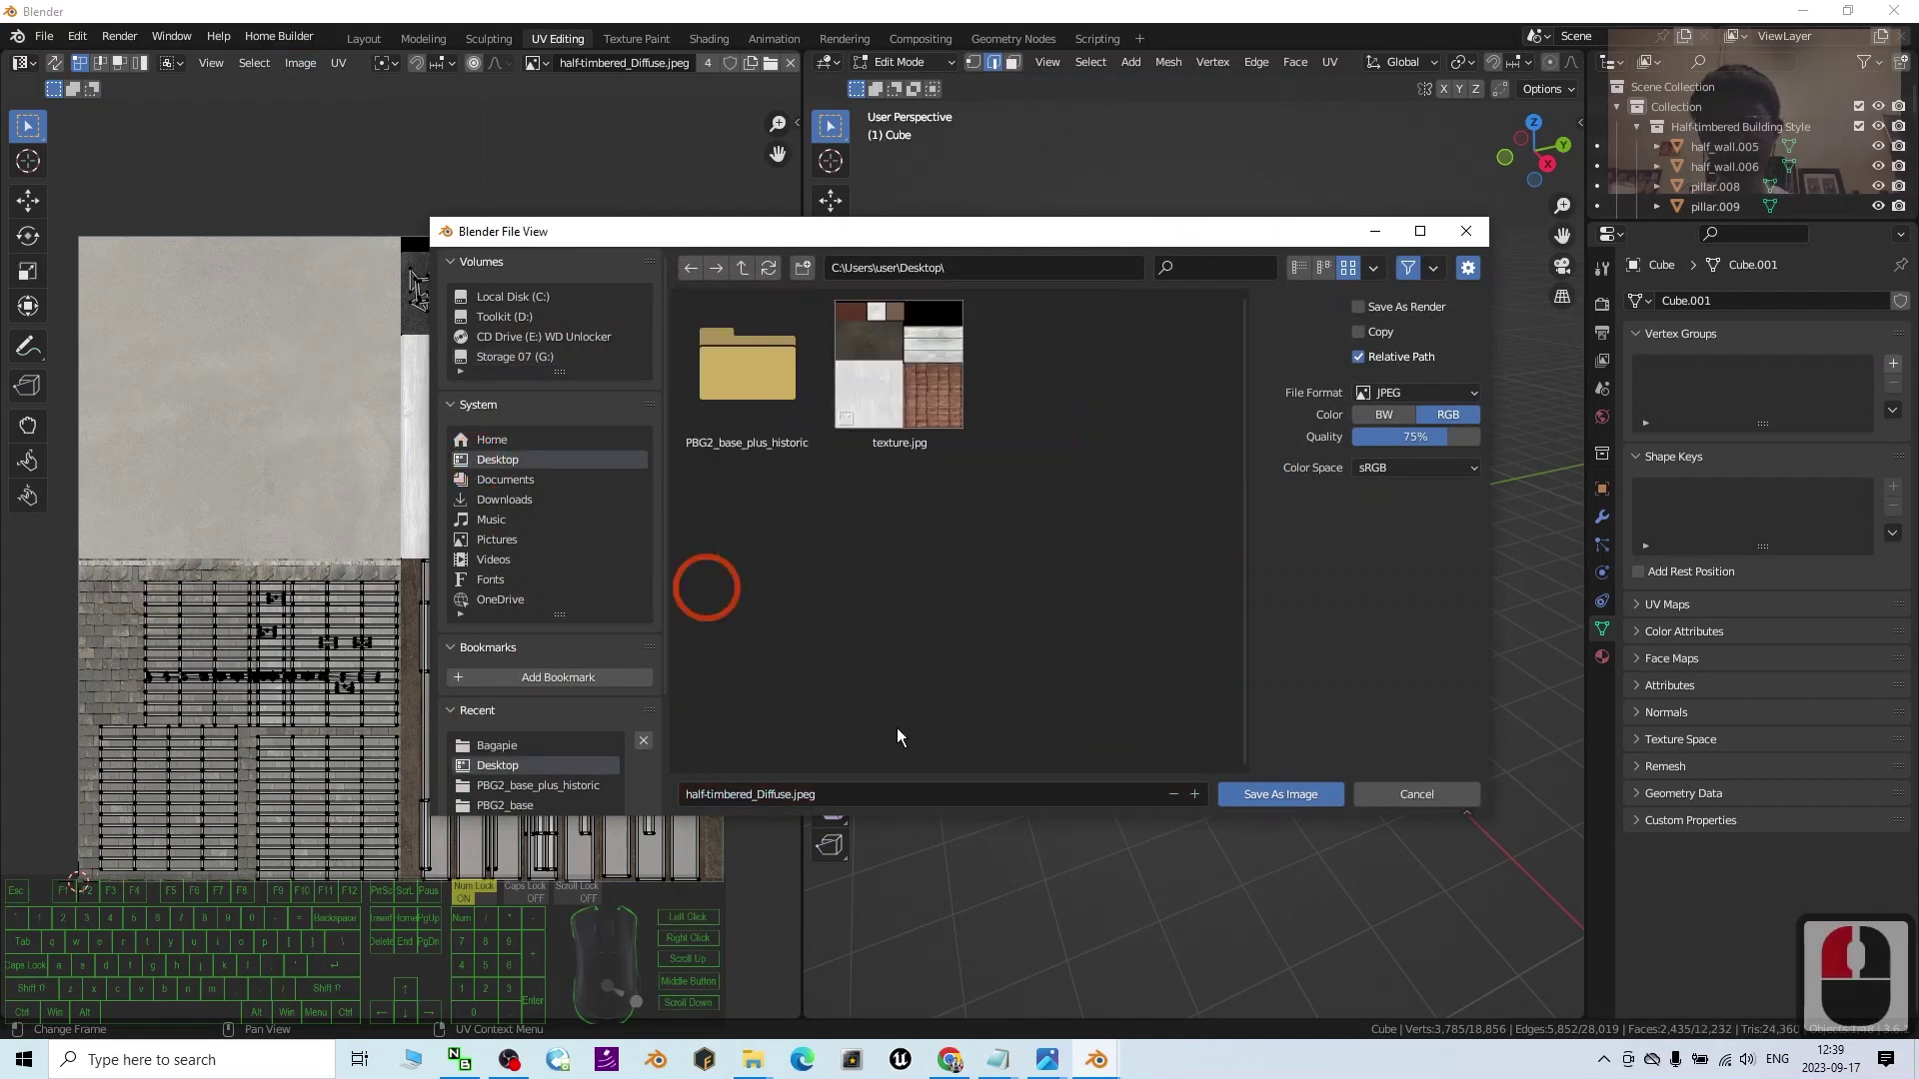
left_click(806, 794)
type("text")
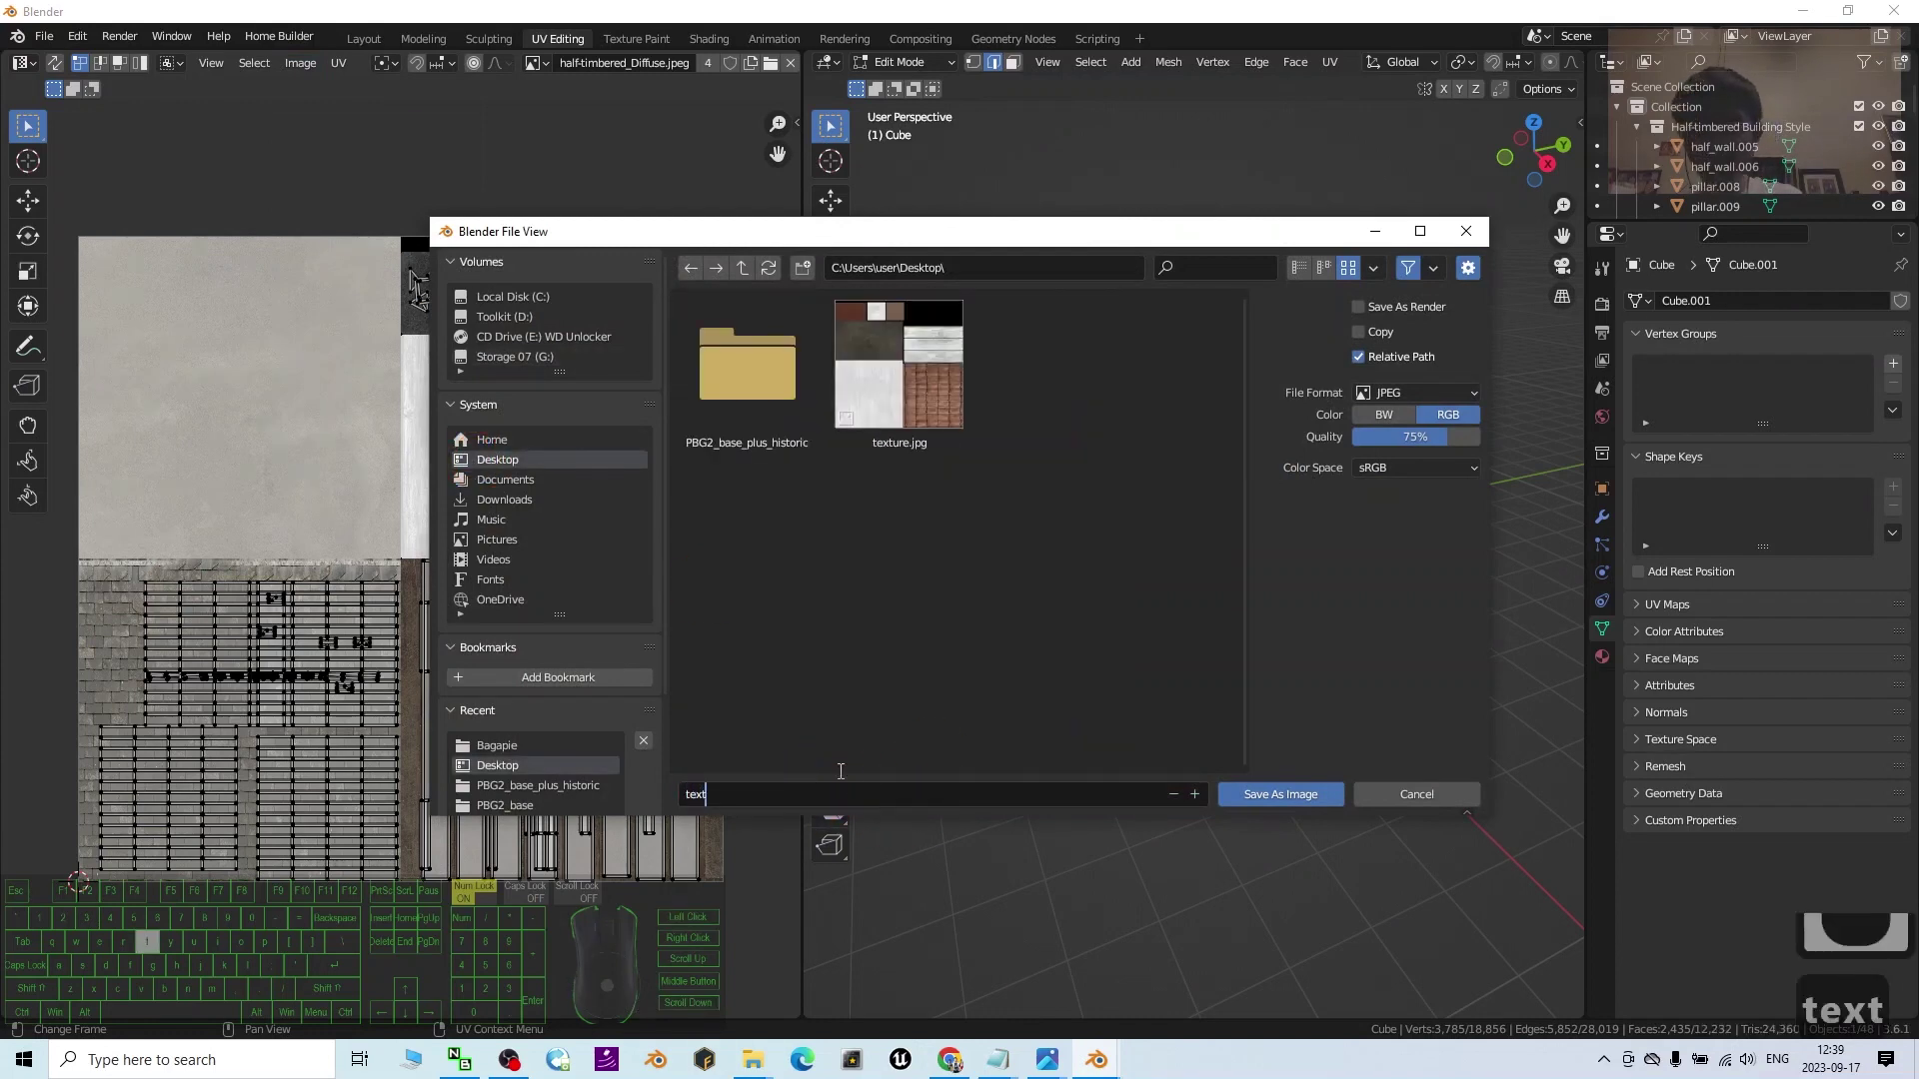
type("ure02")
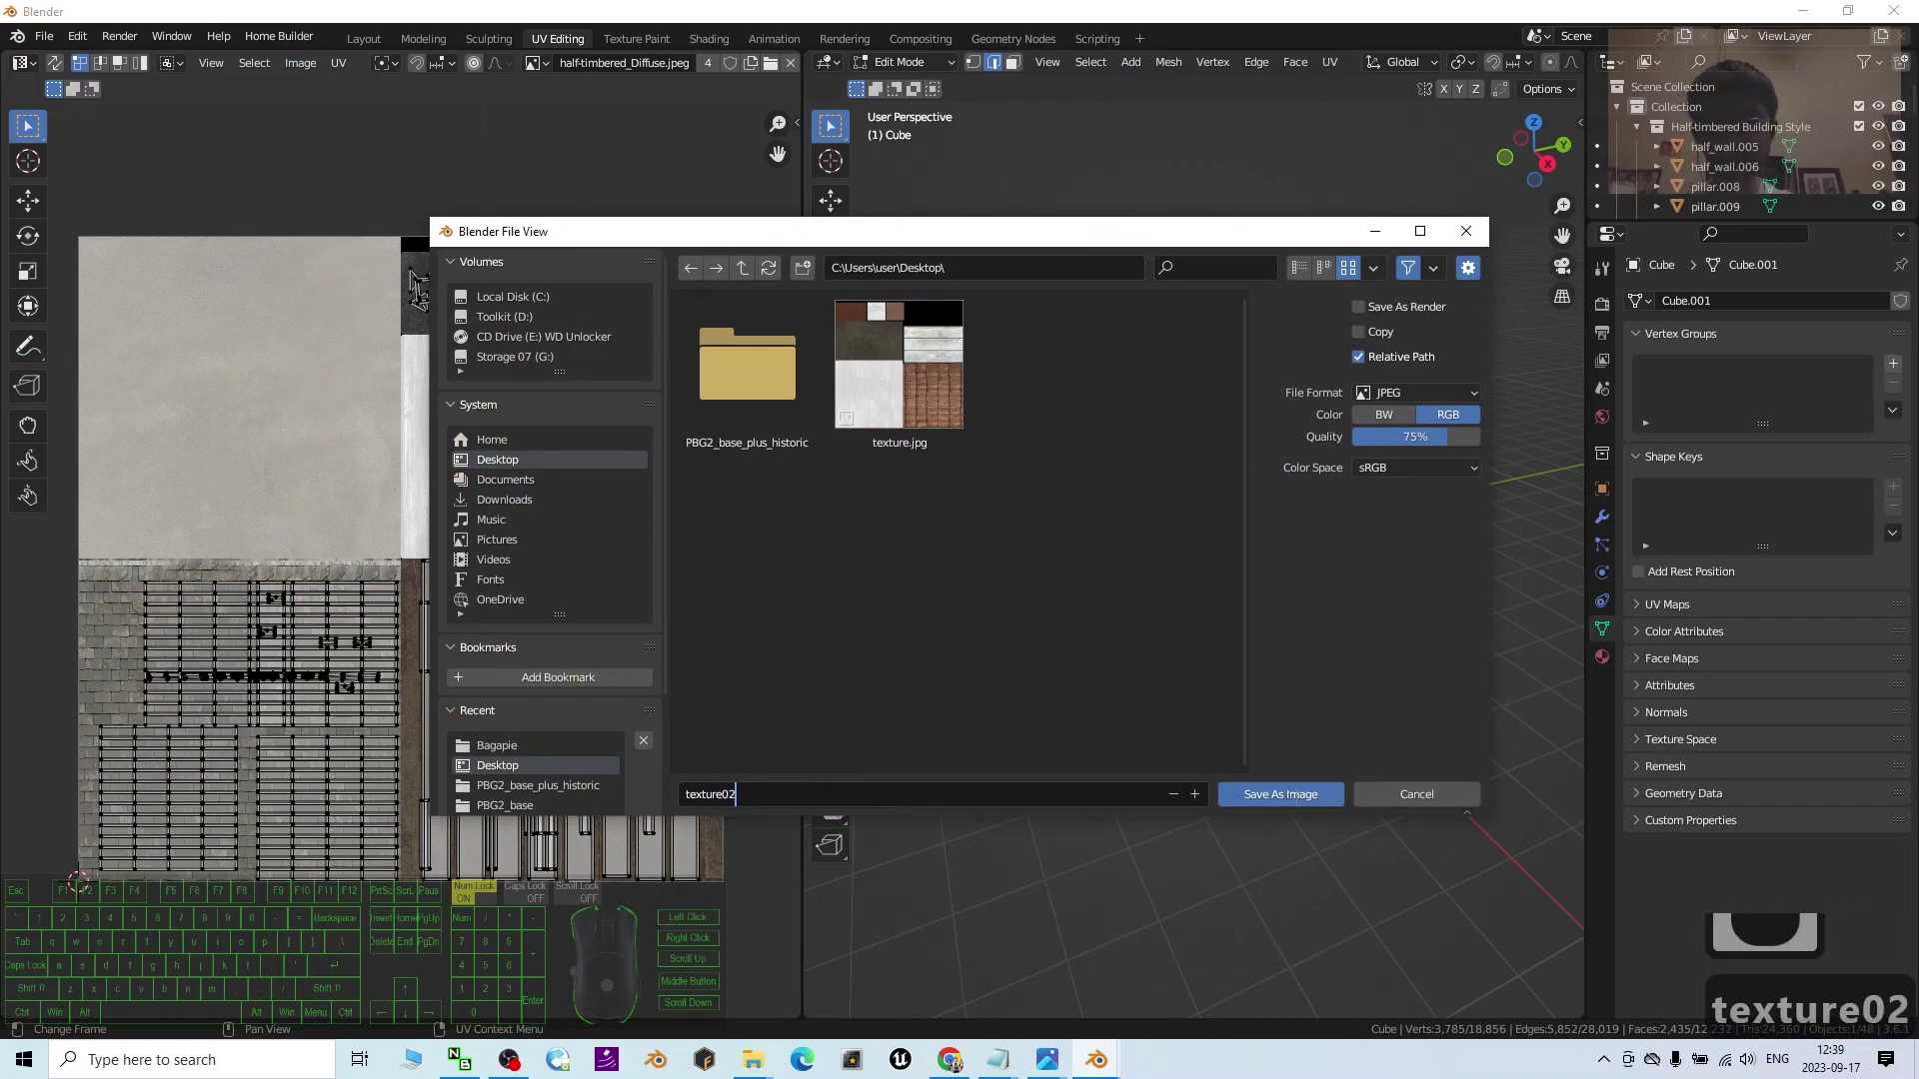
left_click(1259, 792)
left_click(1259, 793)
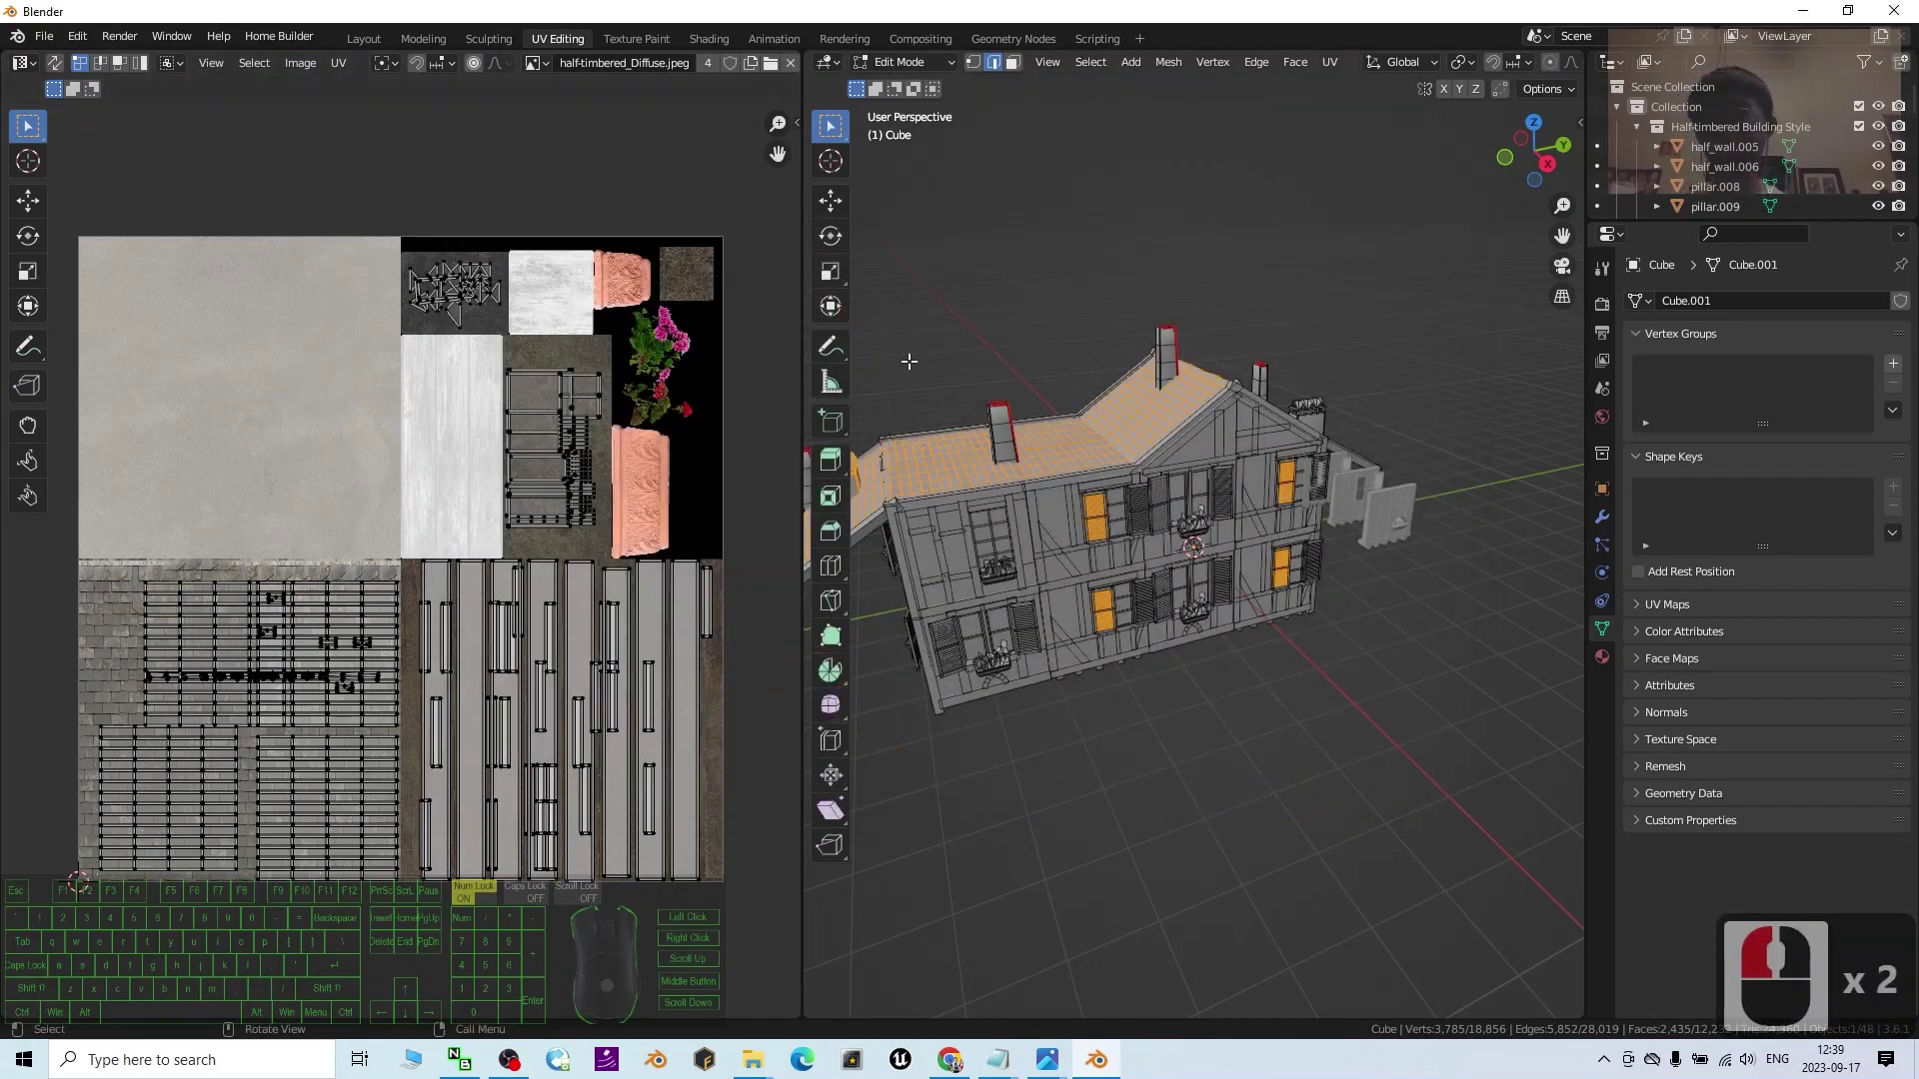
- Return to the Layout workspace and remove all four half-timbered material slots from the house
left_click(369, 38)
left_click(944, 455)
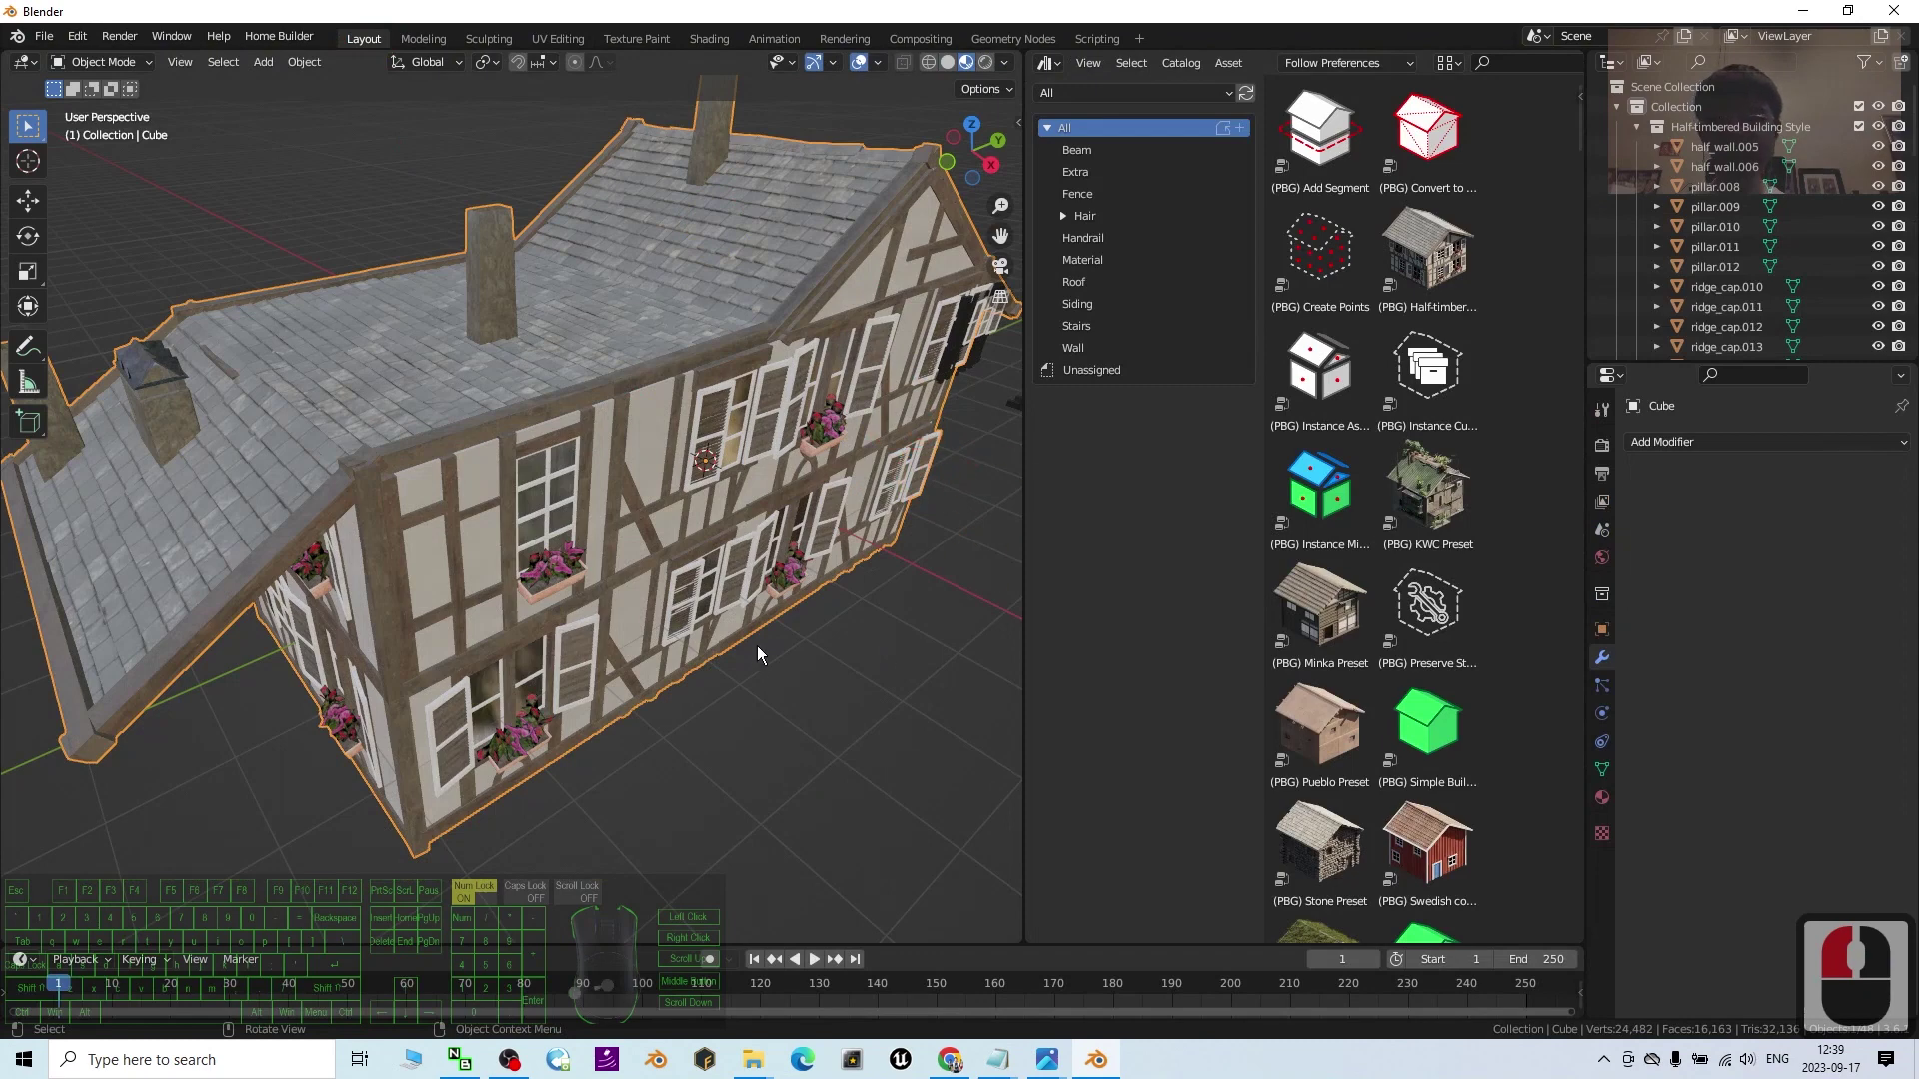
left_click(1601, 799)
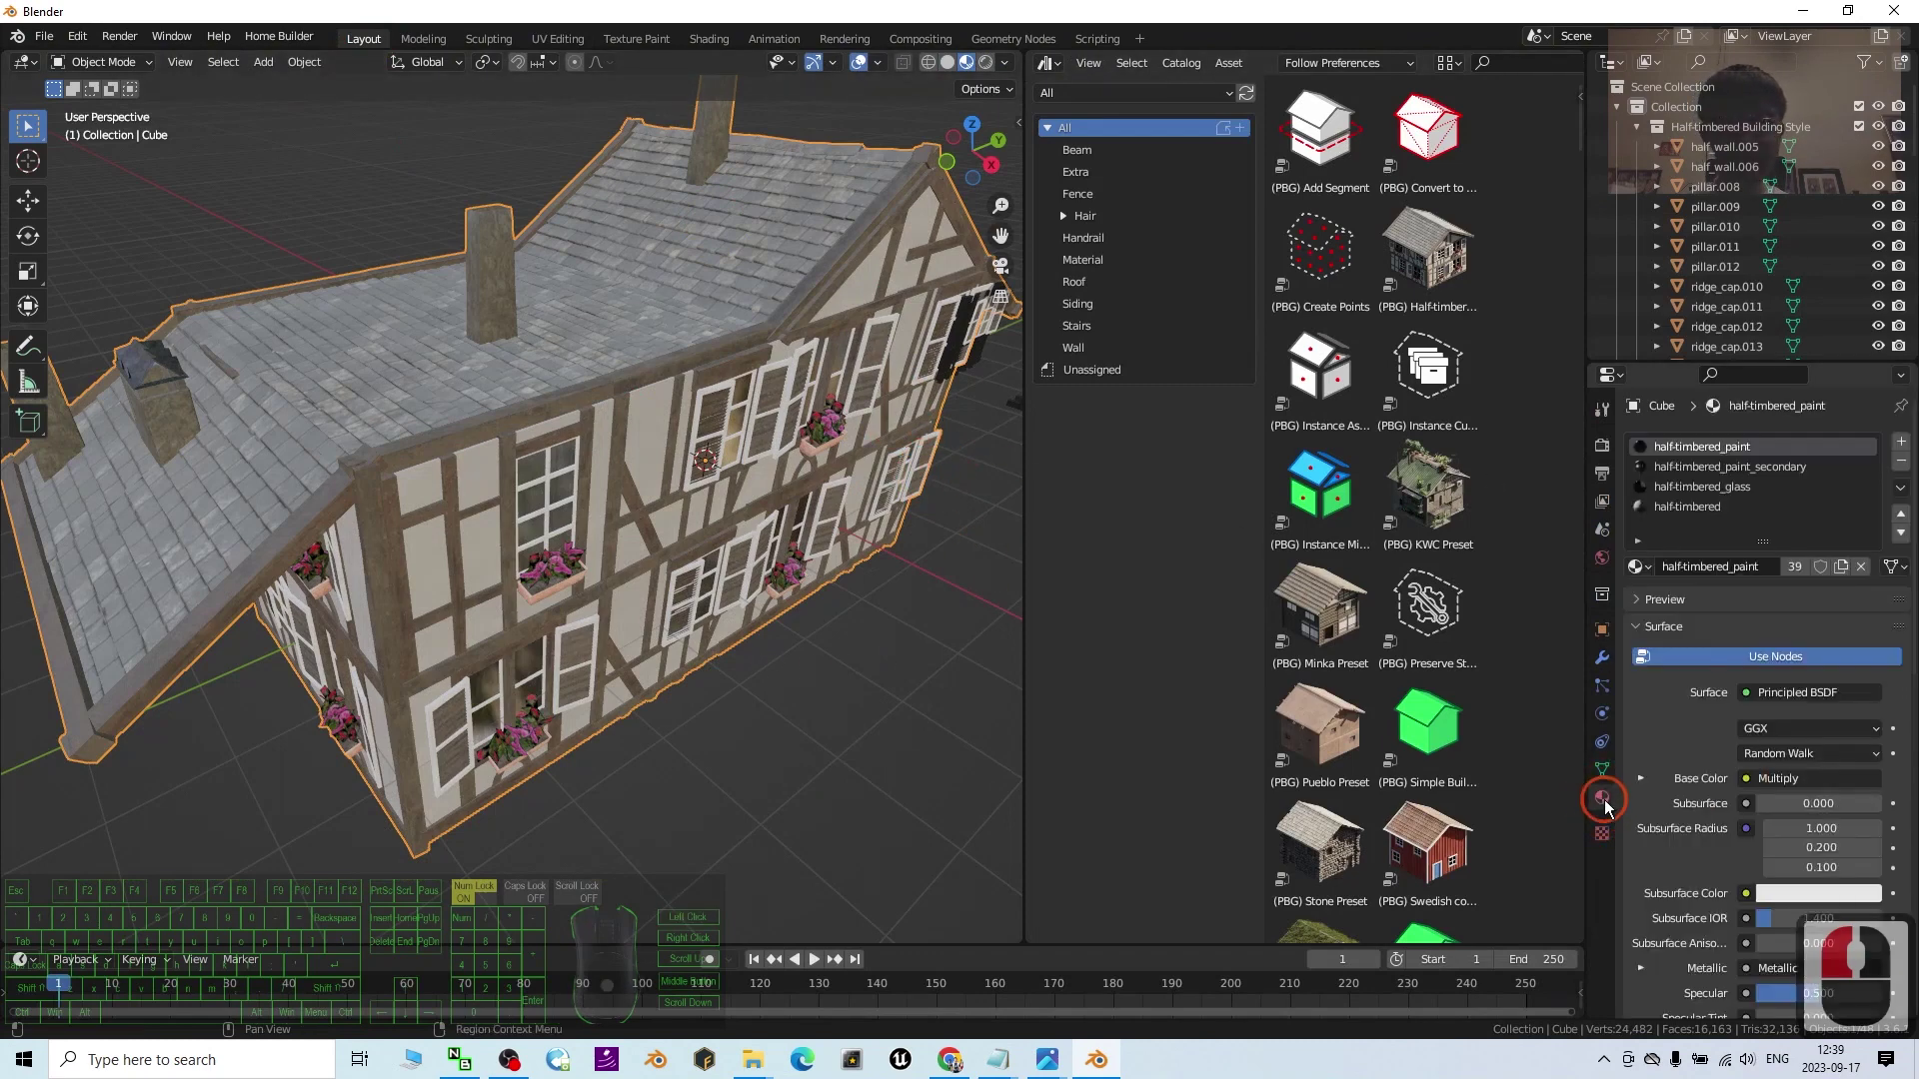
left_click(1701, 487)
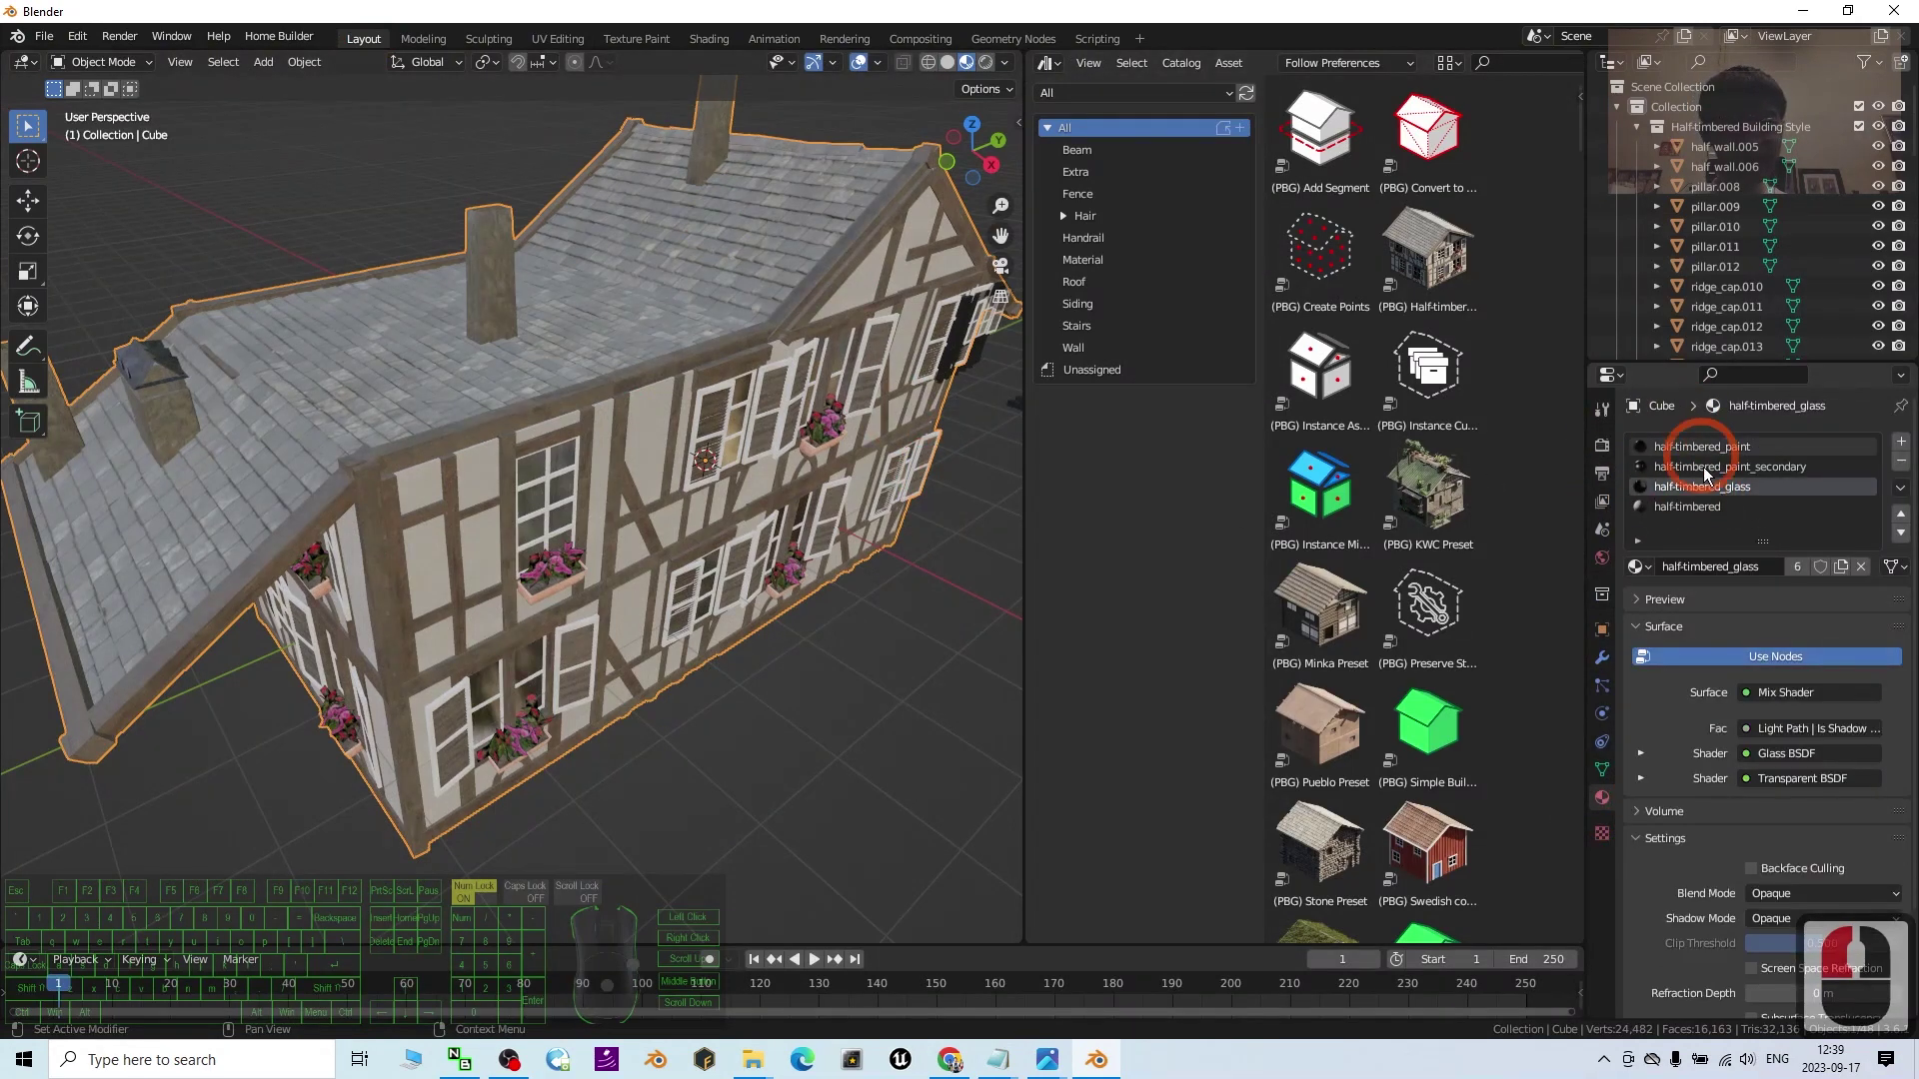
left_click(1663, 507)
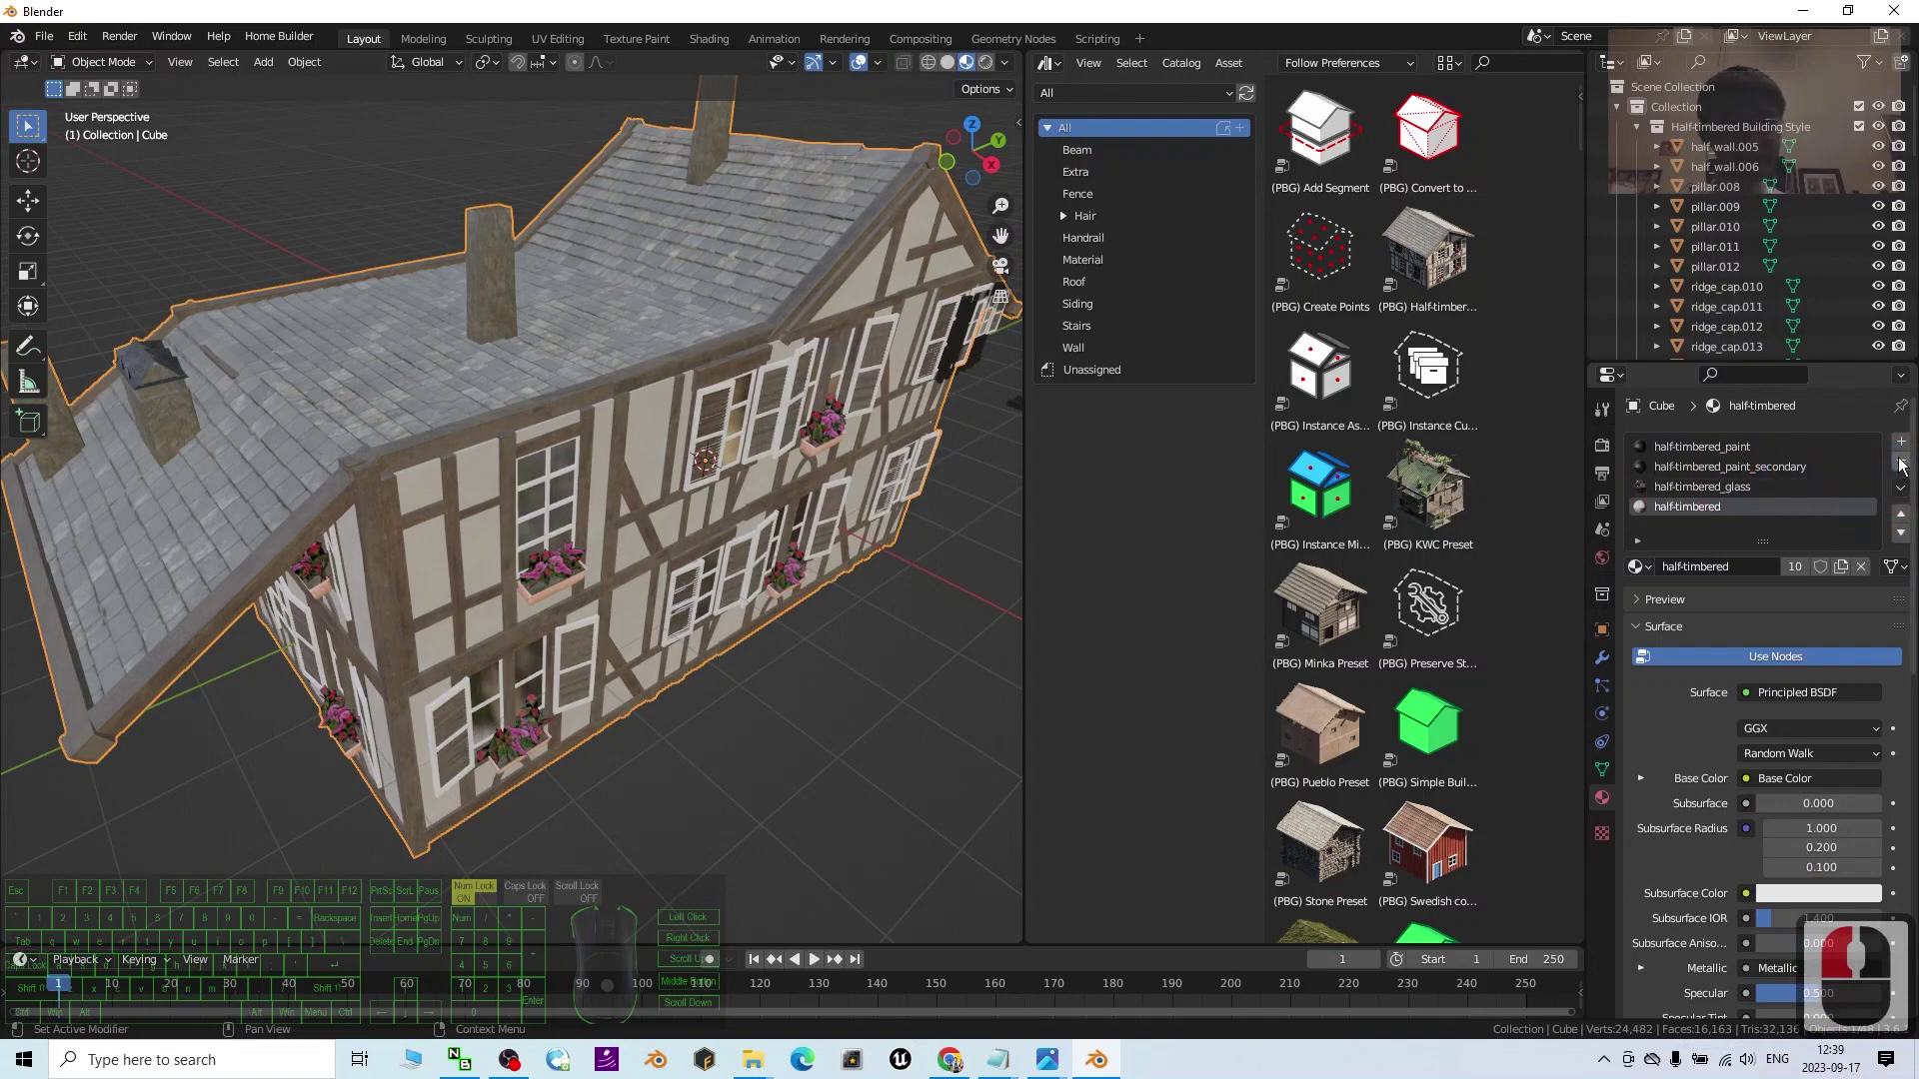
left_click(1899, 460)
left_click(1899, 460)
left_click(1899, 459)
left_click(1899, 460)
left_click(1899, 460)
mouse_move(752, 520)
middle_mouse_down()
mouse_move(761, 537)
mouse_move(817, 487)
mouse_move(785, 538)
middle_mouse_up()
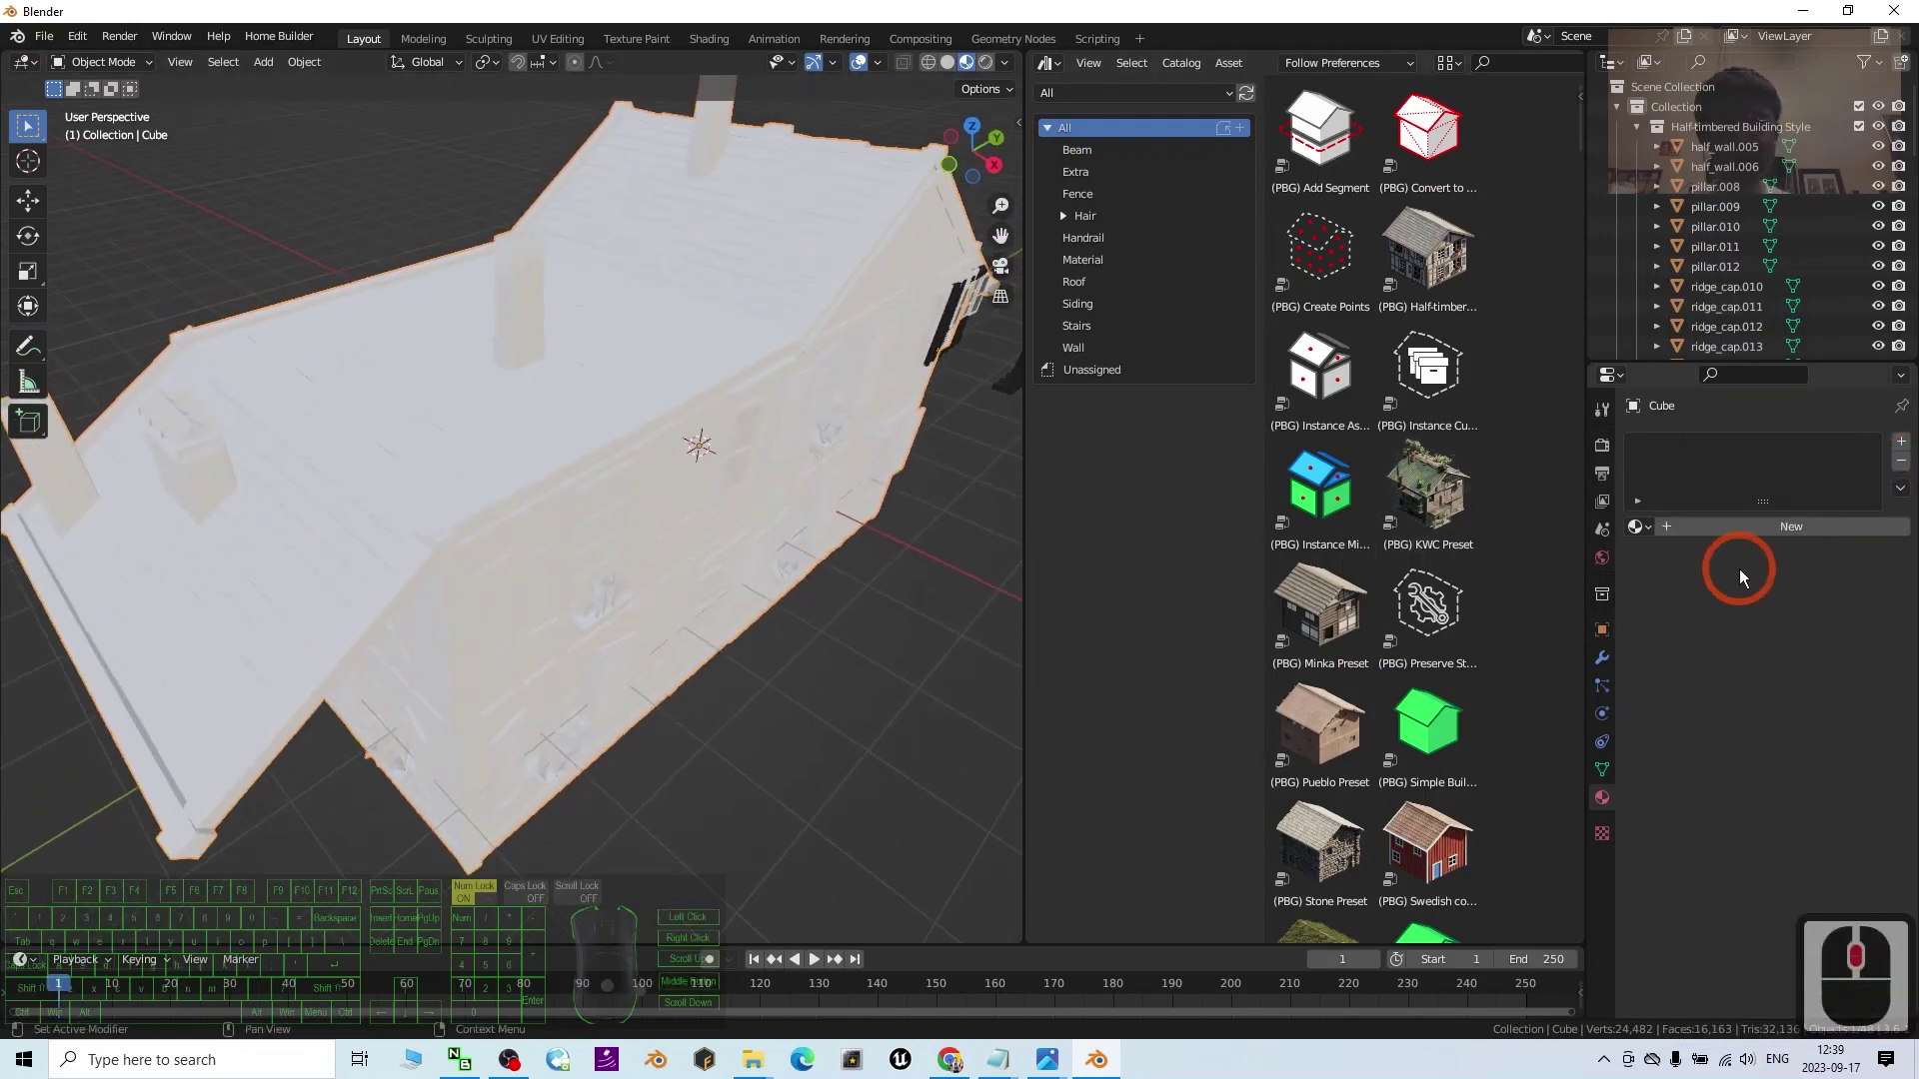
- Create a new material on the house and load texture02.jpg from the Desktop as its Base Color image texture
left_click(1744, 530)
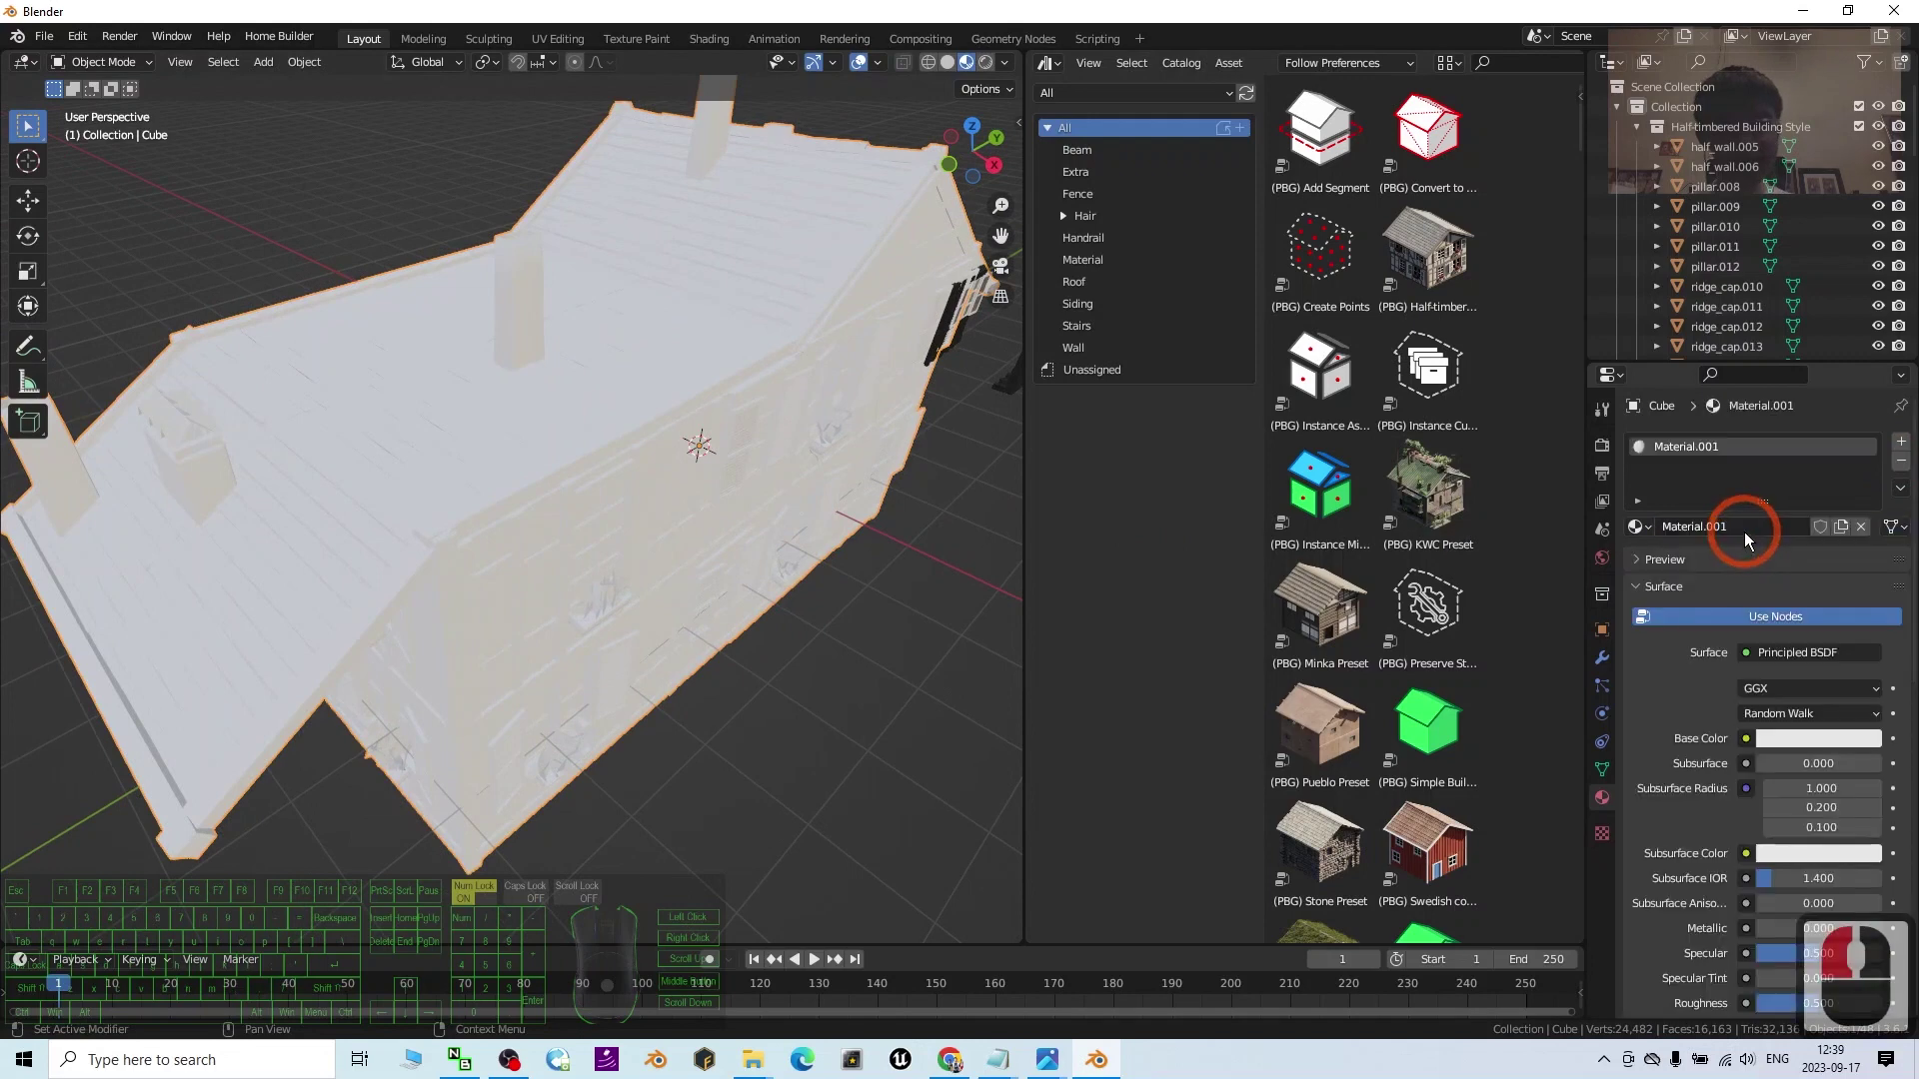
left_click(1747, 740)
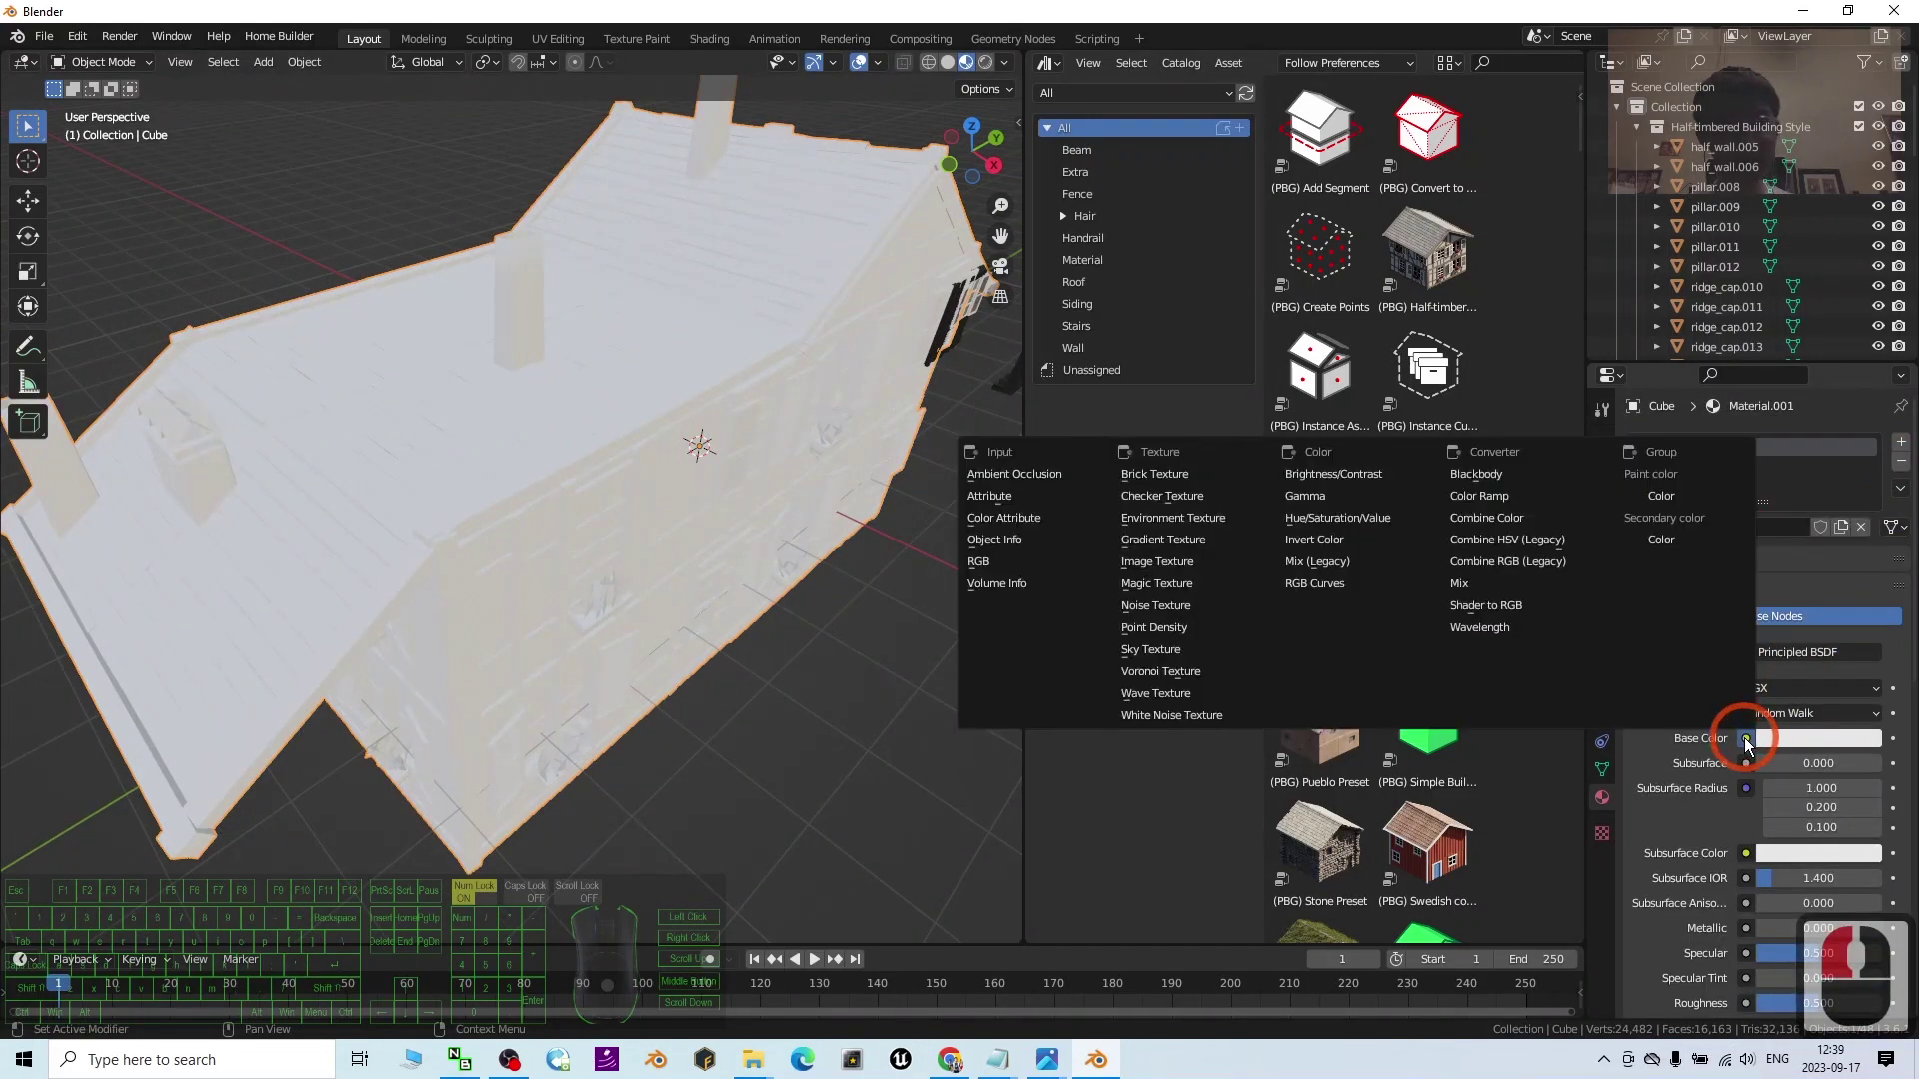
left_click(1149, 565)
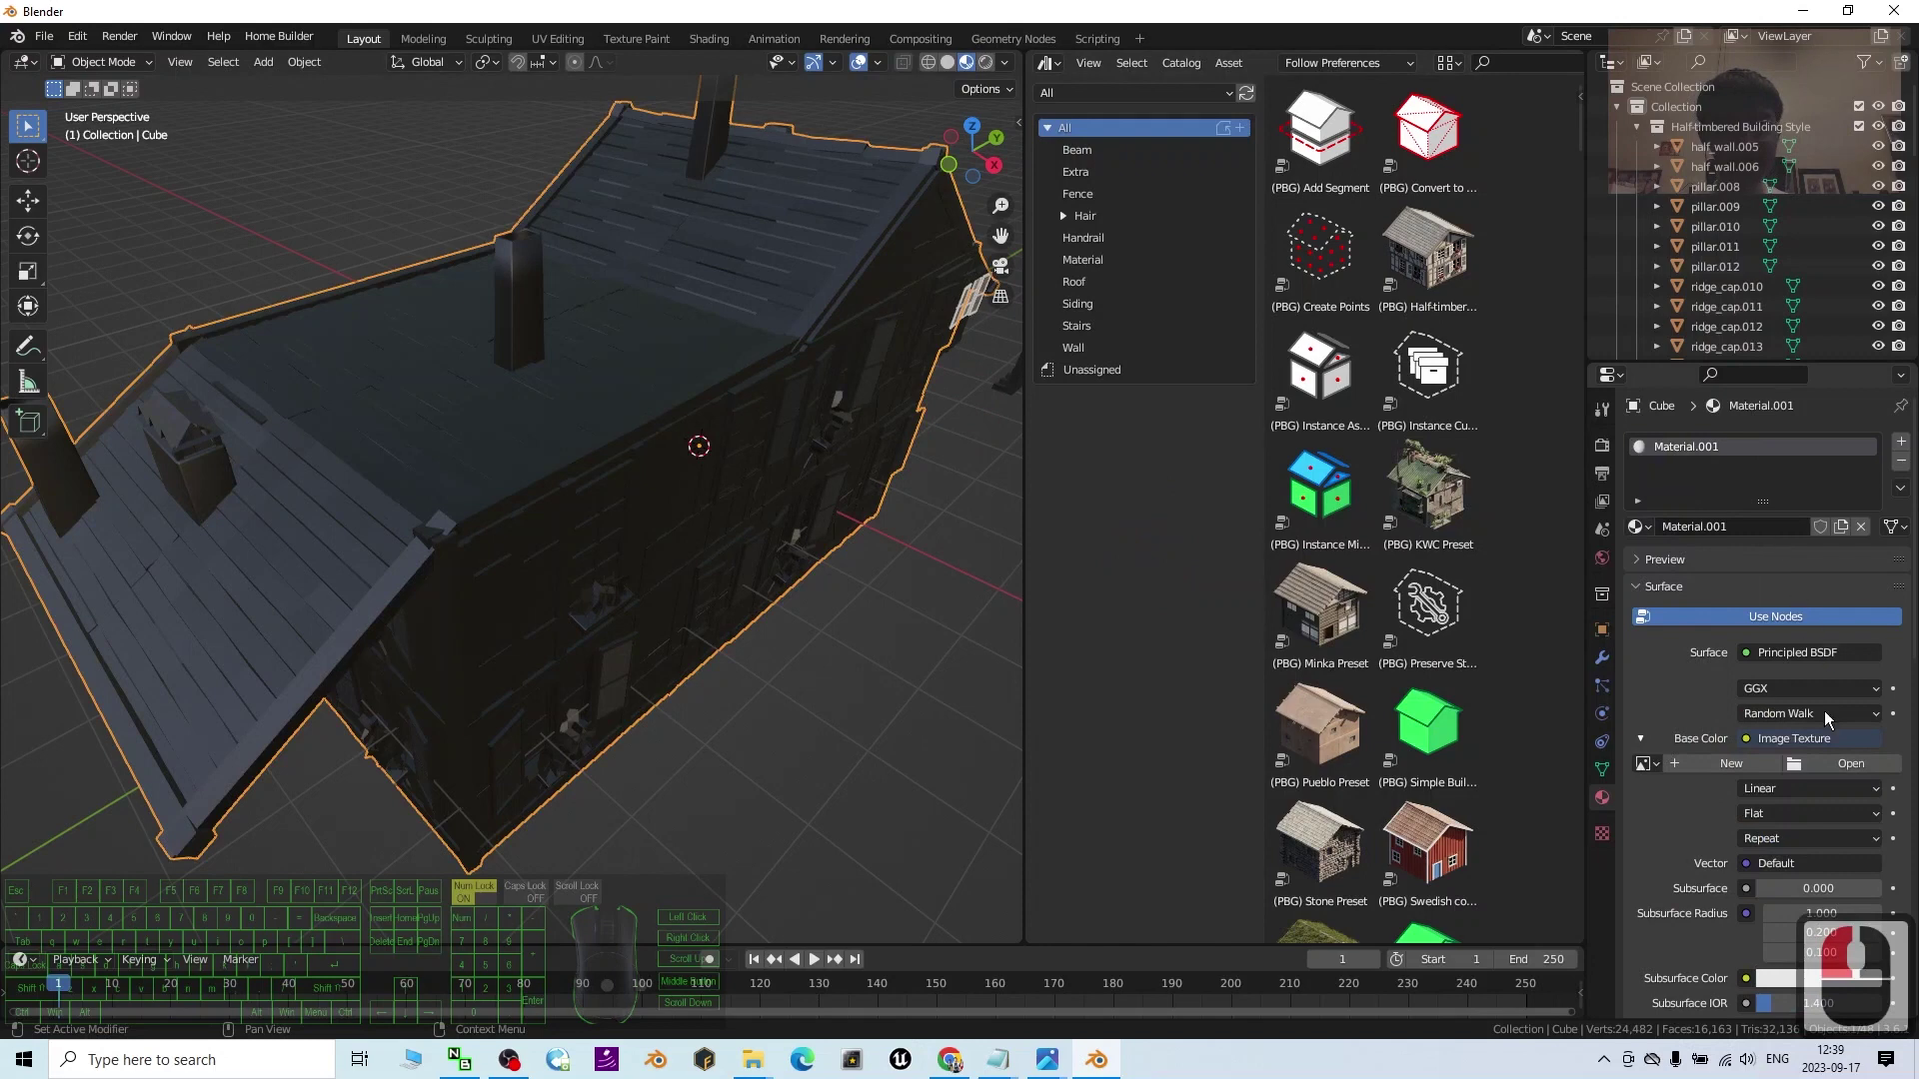
left_click(1850, 764)
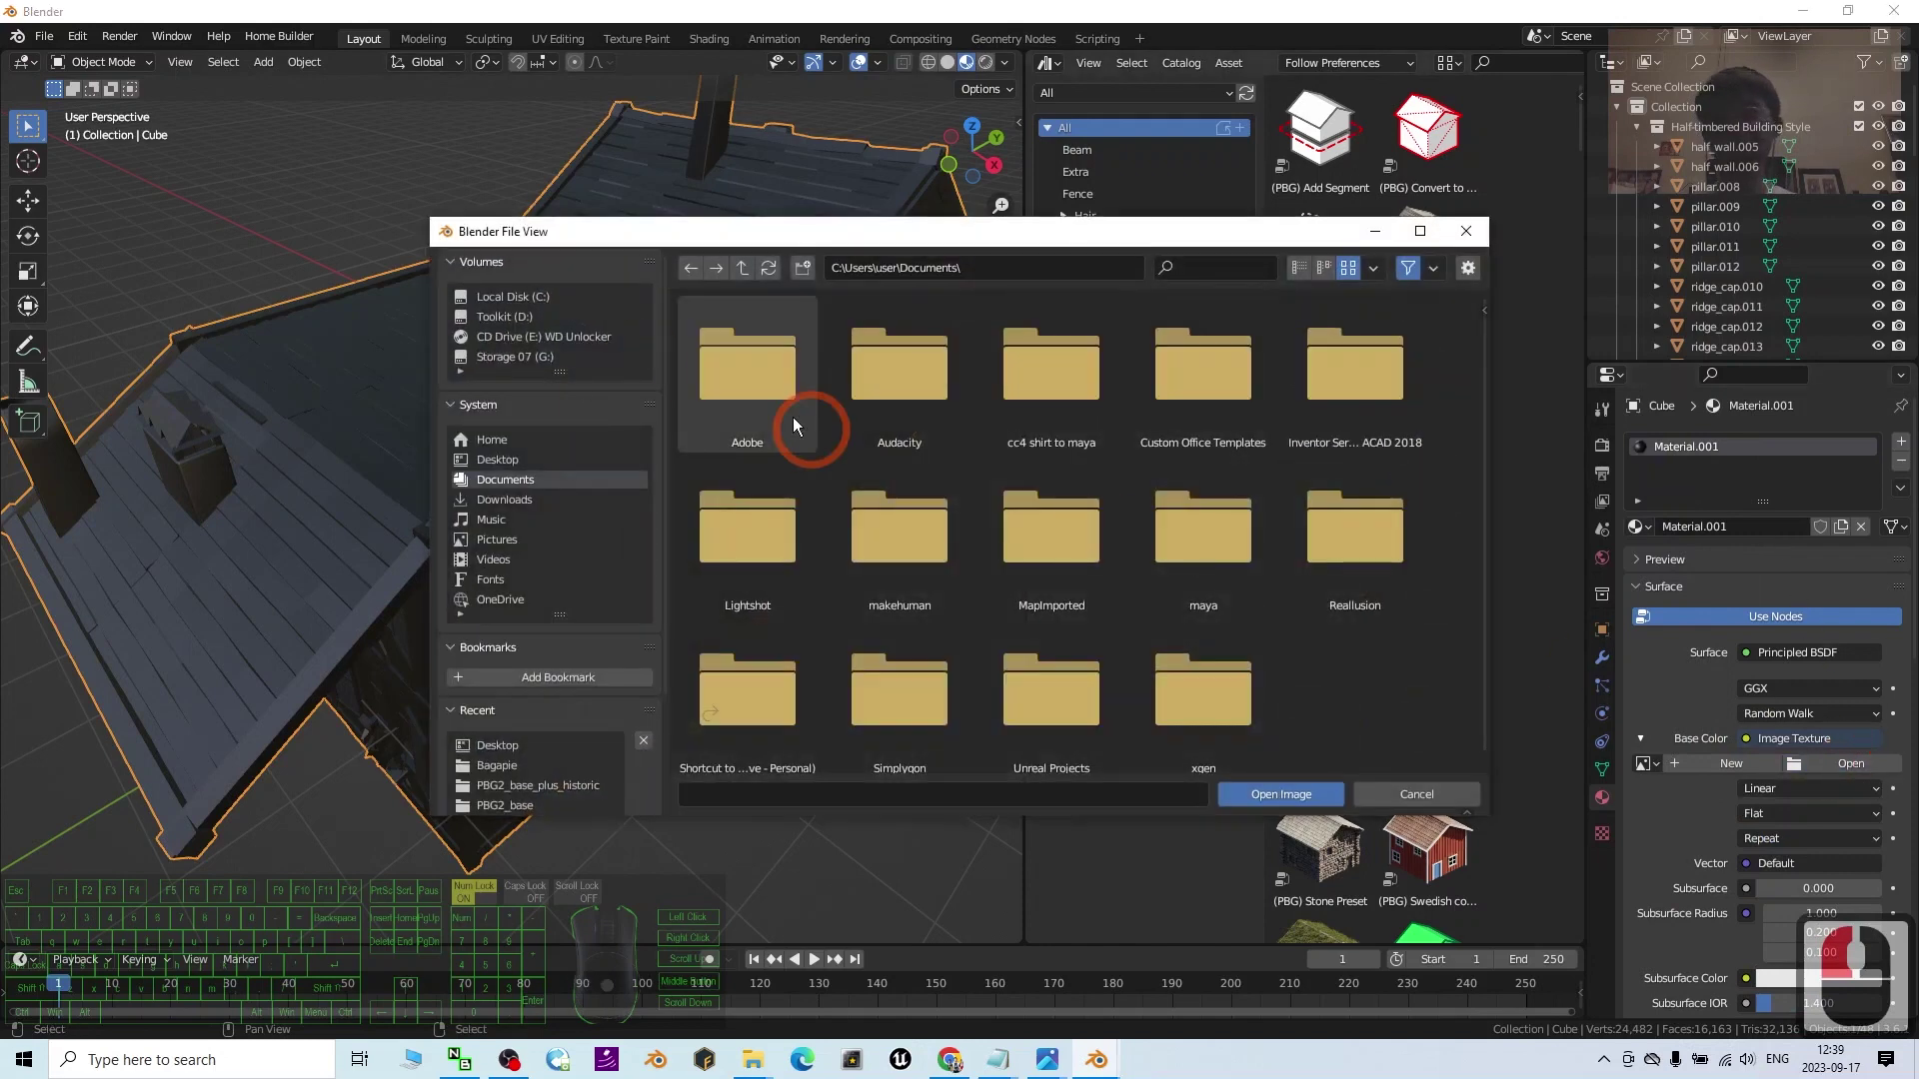
left_click(519, 459)
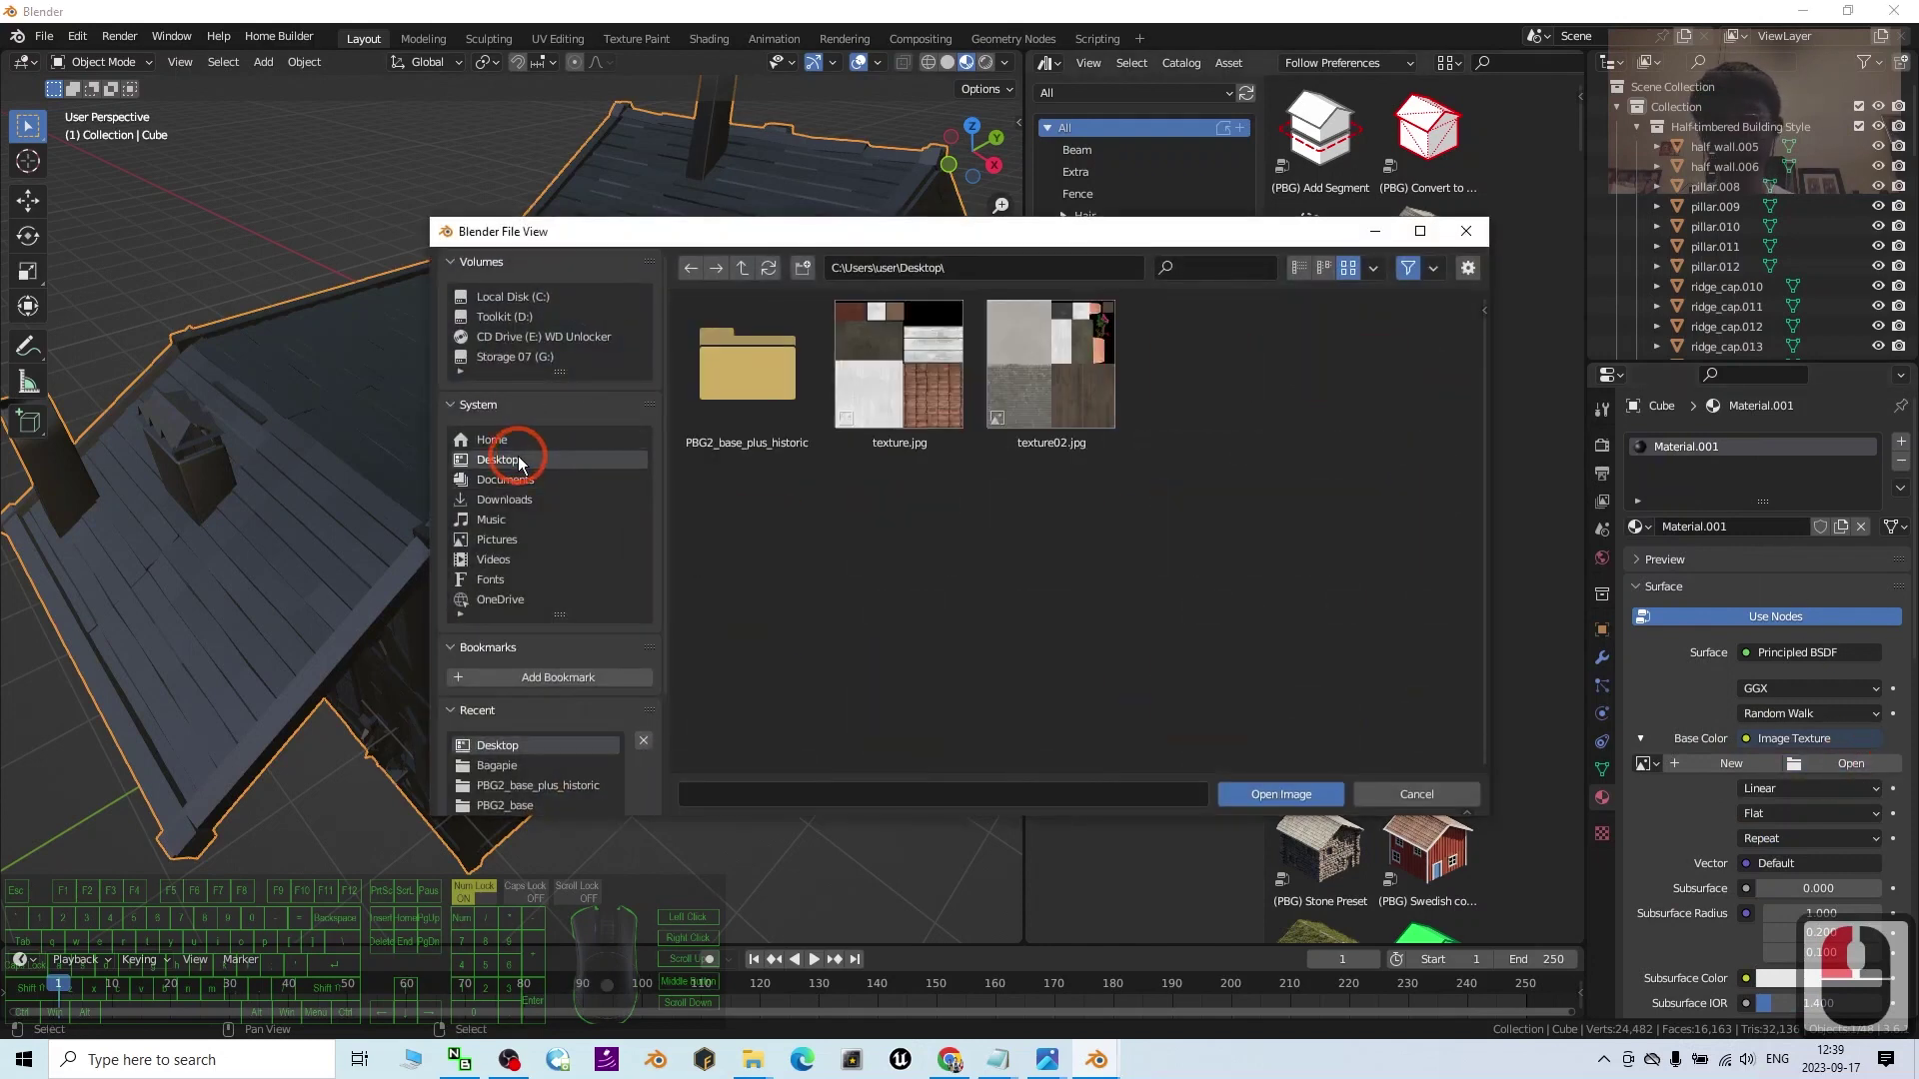
left_click(909, 352)
left_click(1047, 372)
double_click(1076, 384)
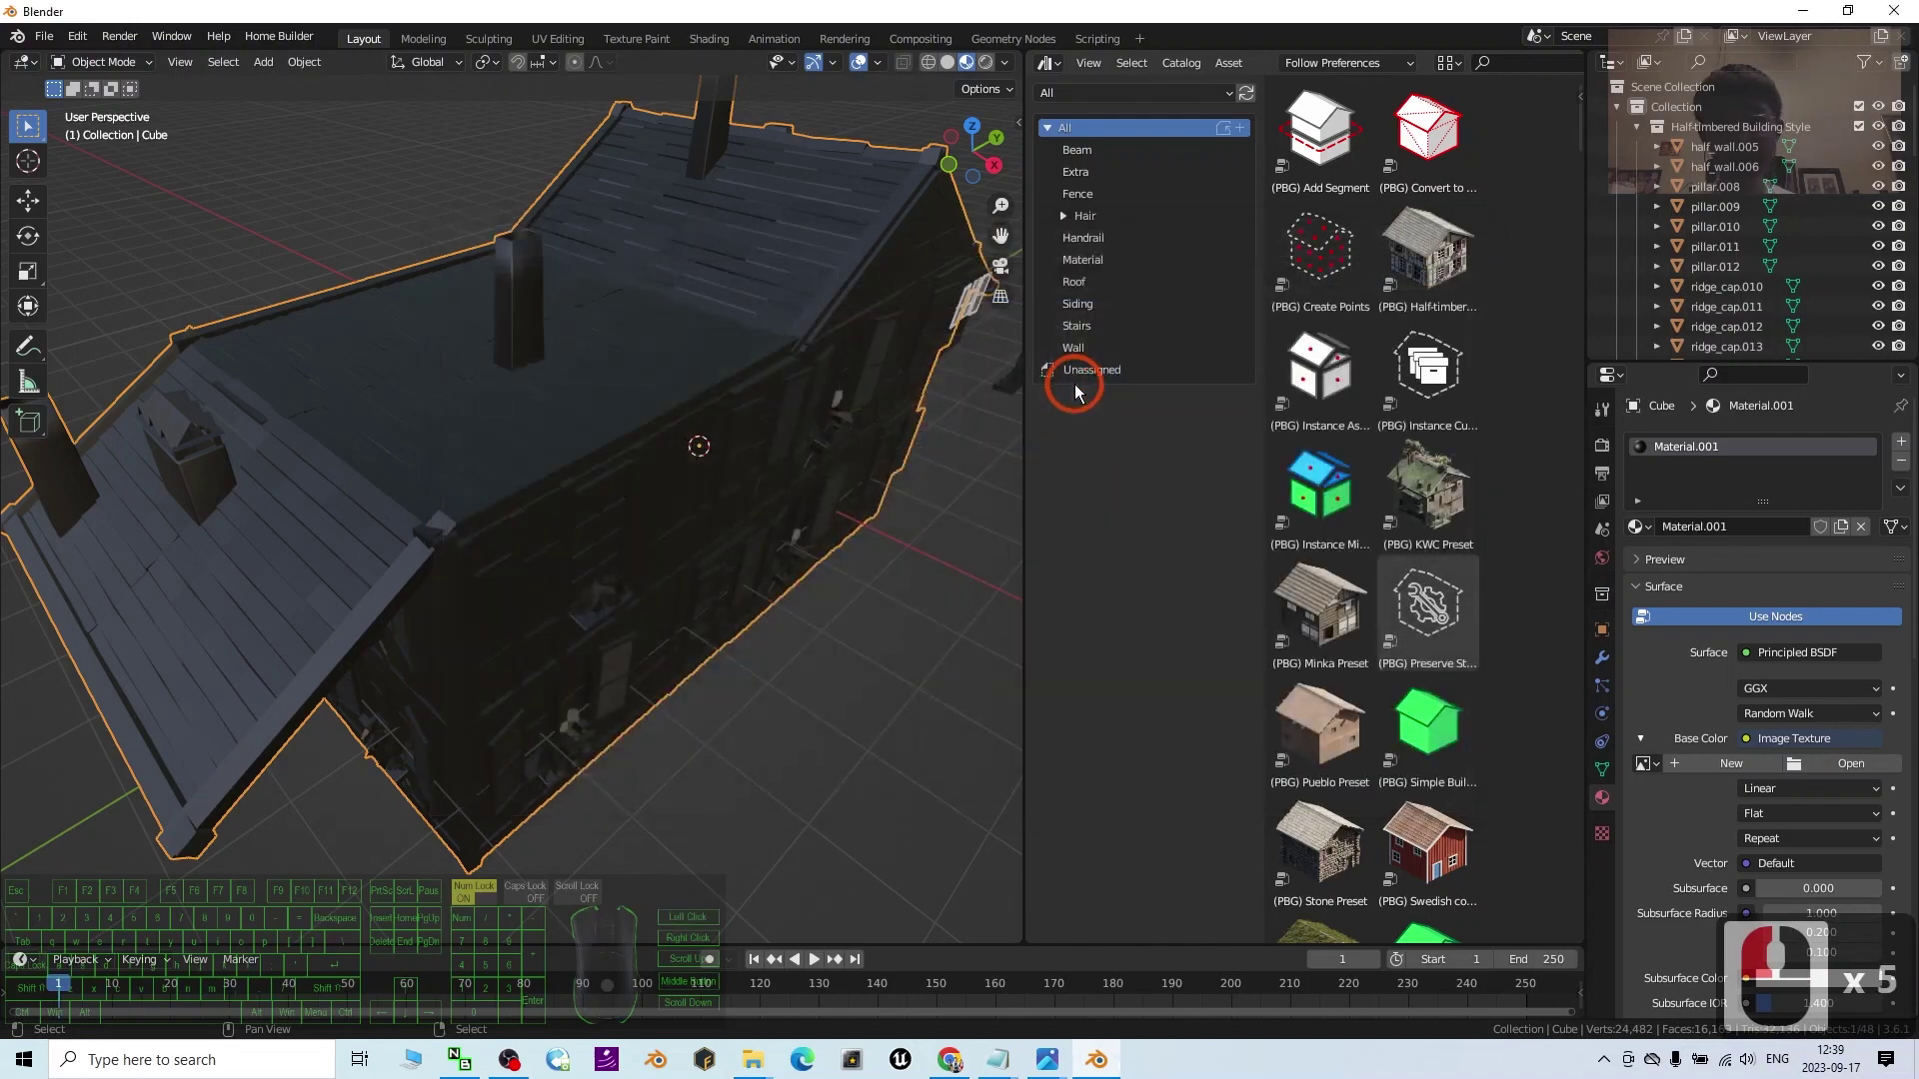
middle_click_drag(926, 597, 728, 532)
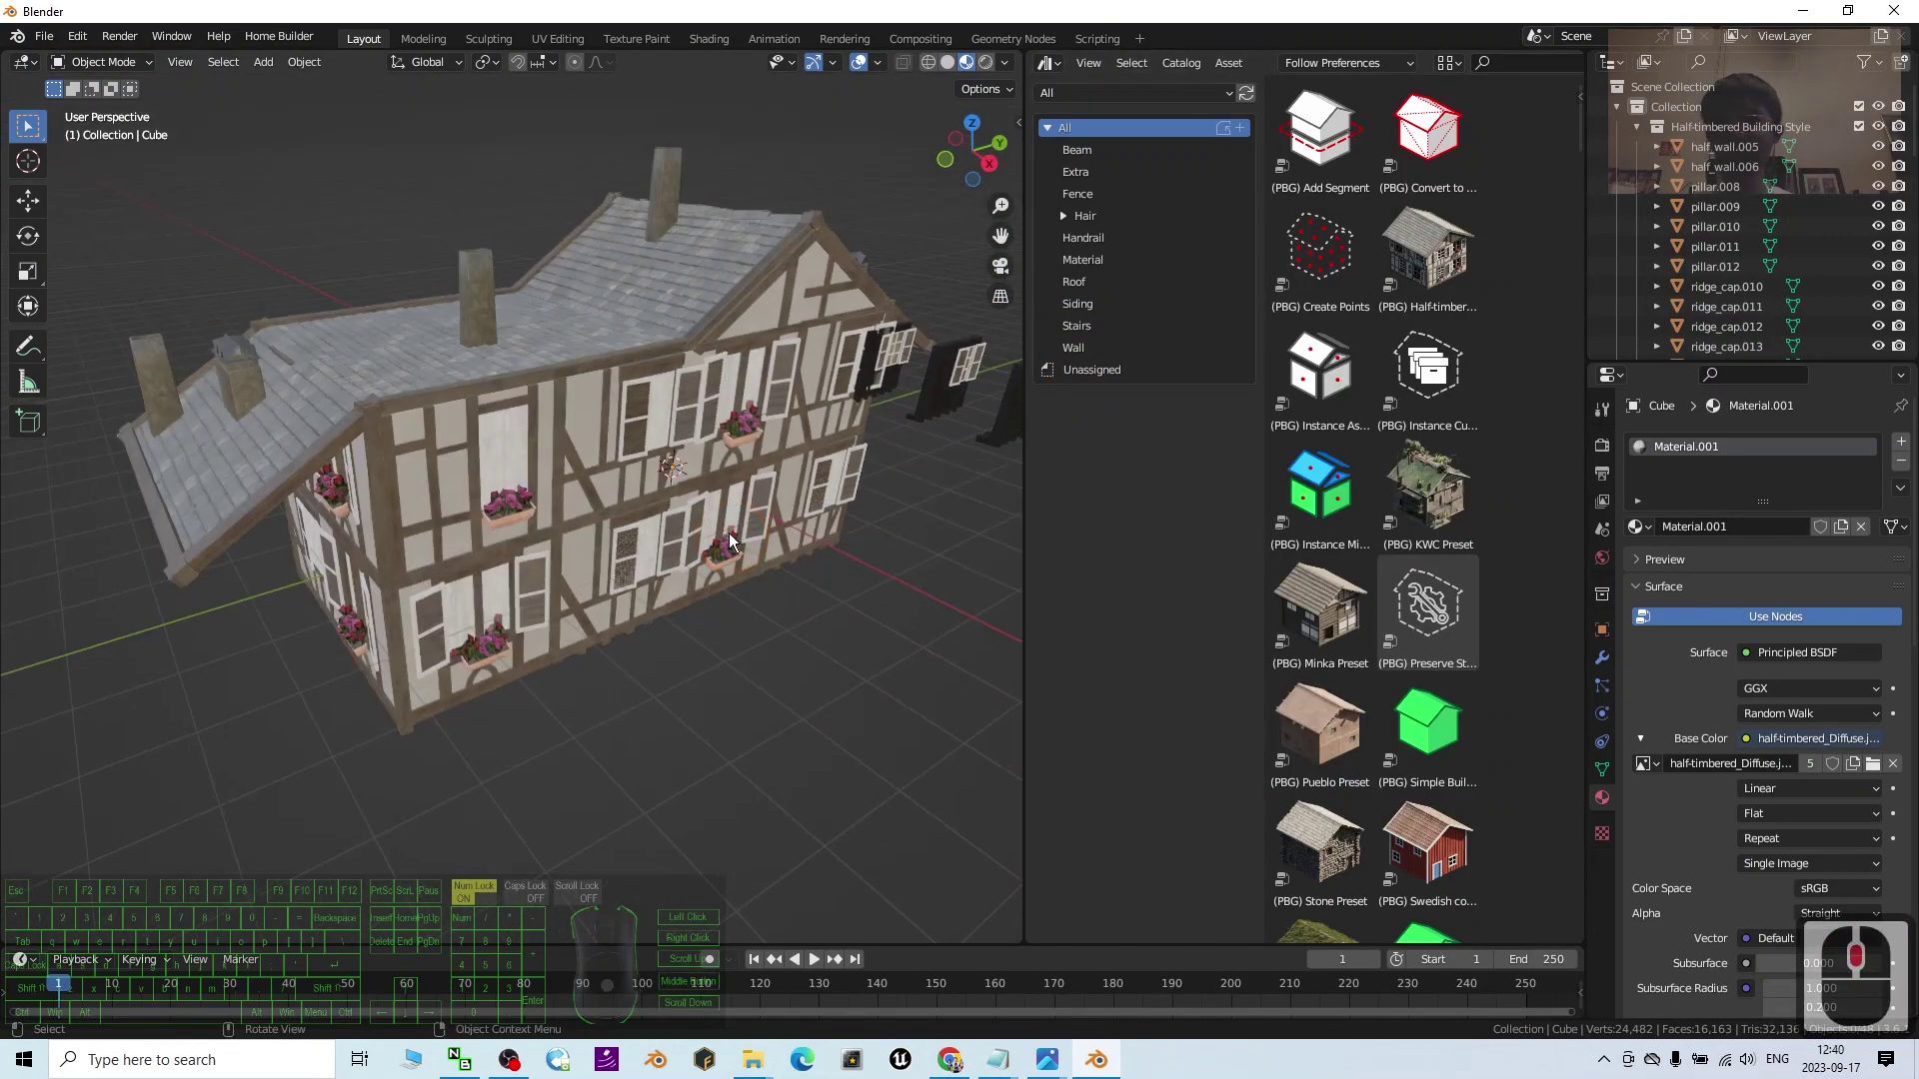
- Select the textured house and move it a short distance upward
left_click(660, 447)
middle_click_drag(660, 447, 651, 566)
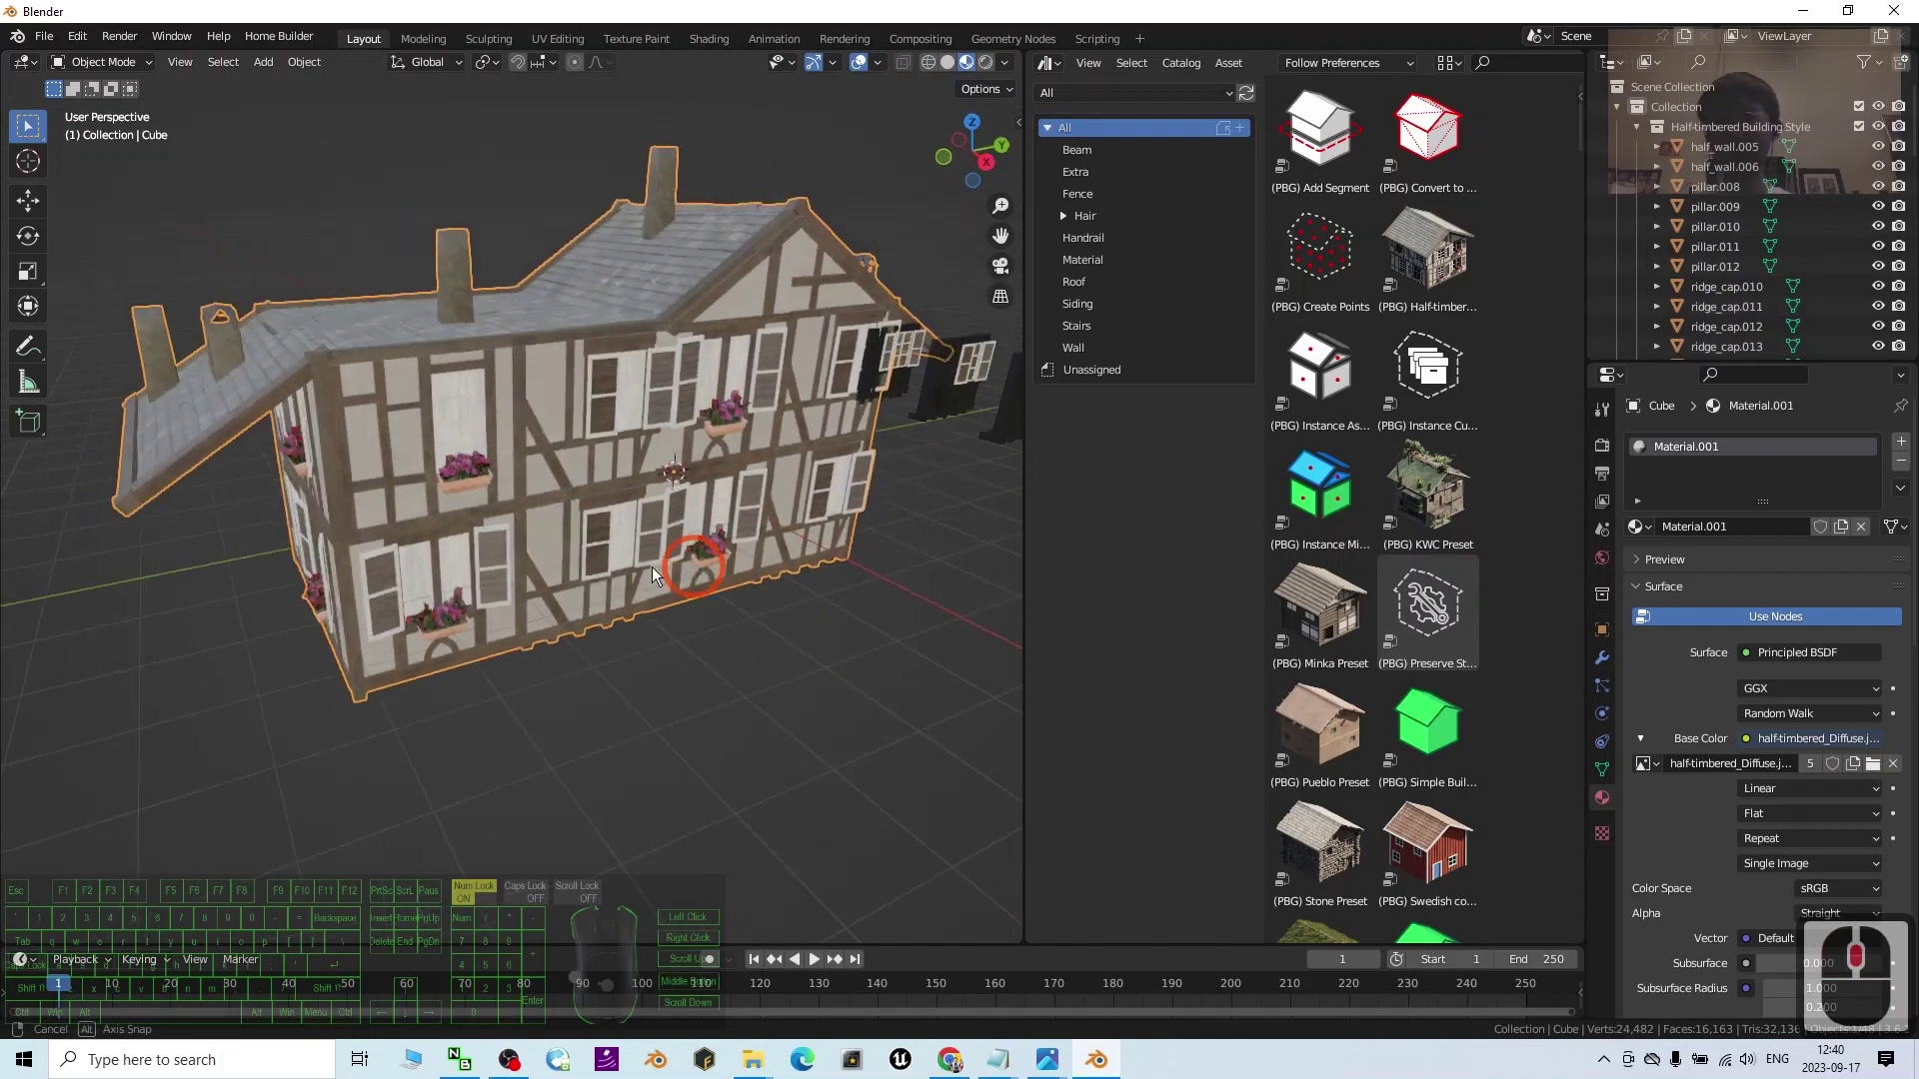
left_click(29, 203)
mouse_move(674, 394)
left_mouse_down()
mouse_move(680, 360)
mouse_move(692, 374)
left_mouse_up()
scroll(682, 412, "down", 3)
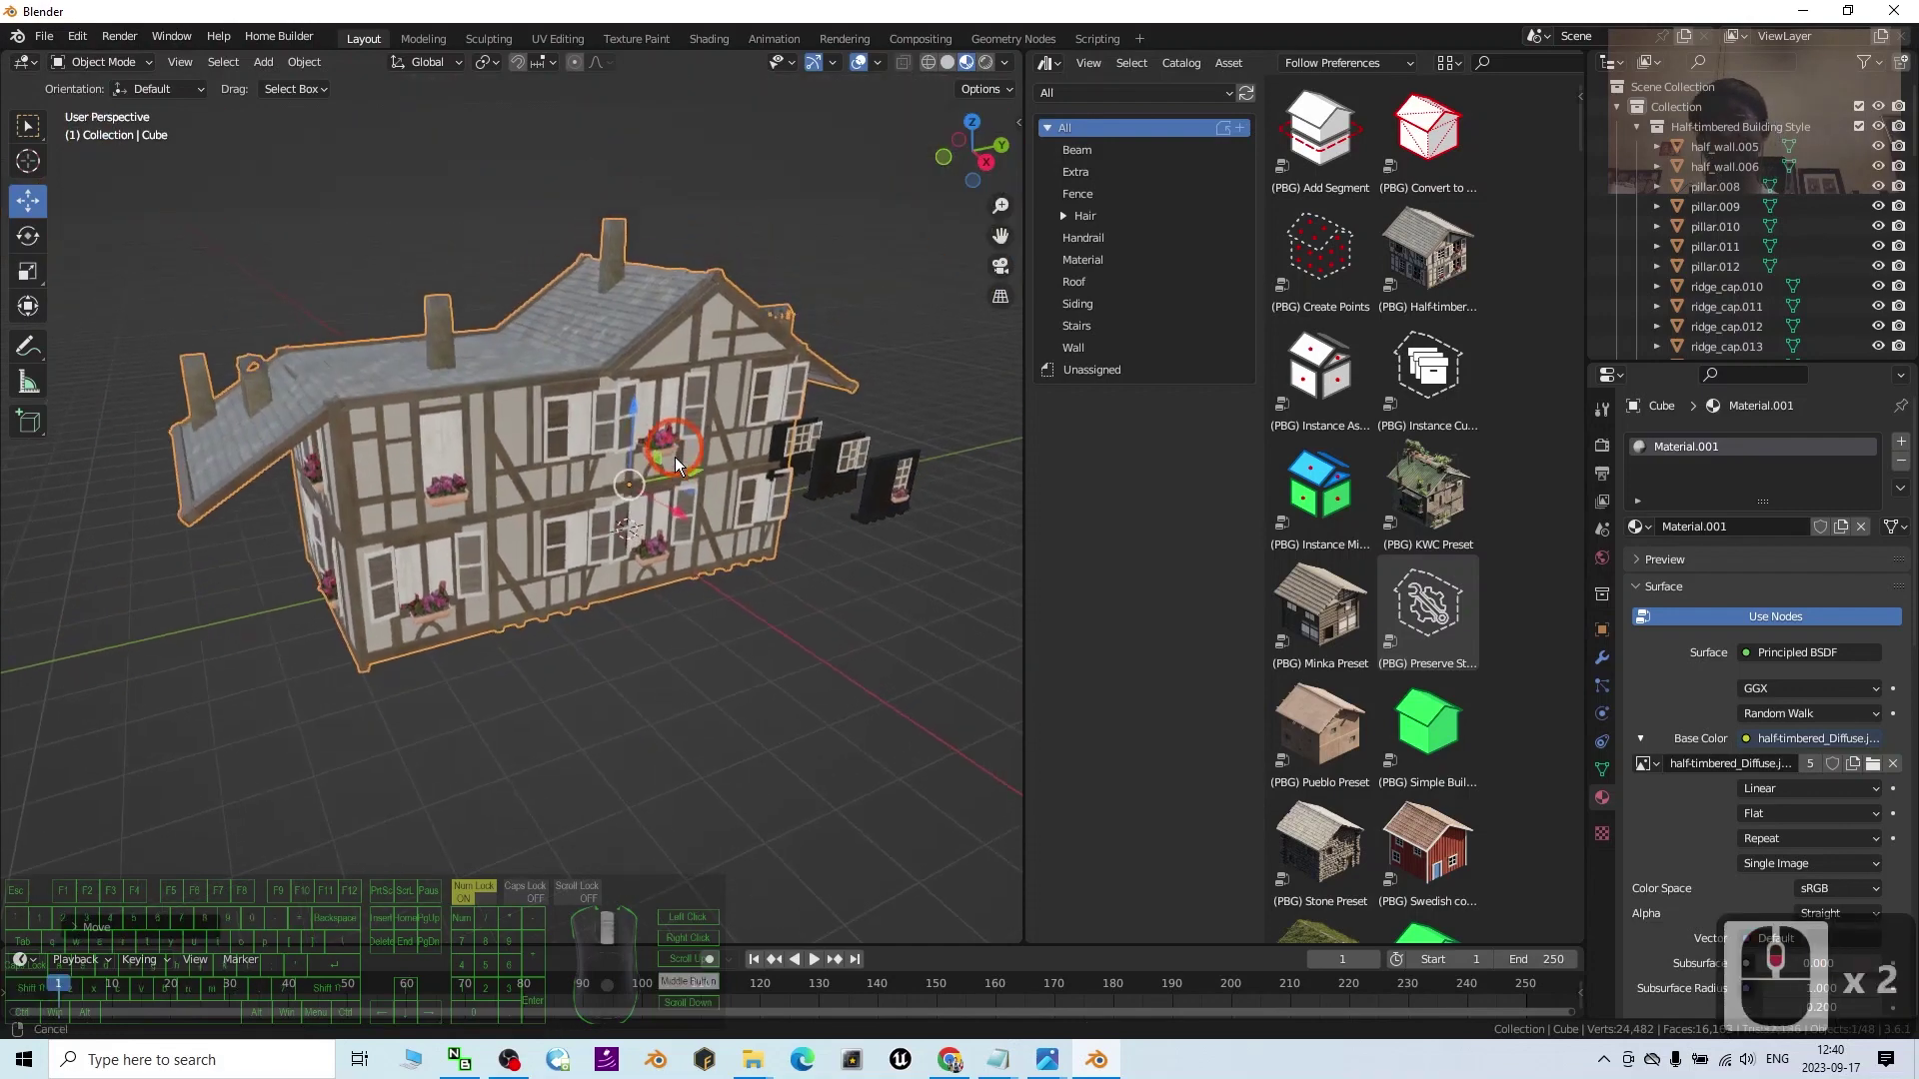
- Start an FBX export limited to selected objects, with Path Mode set to Copy and textures embedded
left_click(42, 36)
left_click(129, 328)
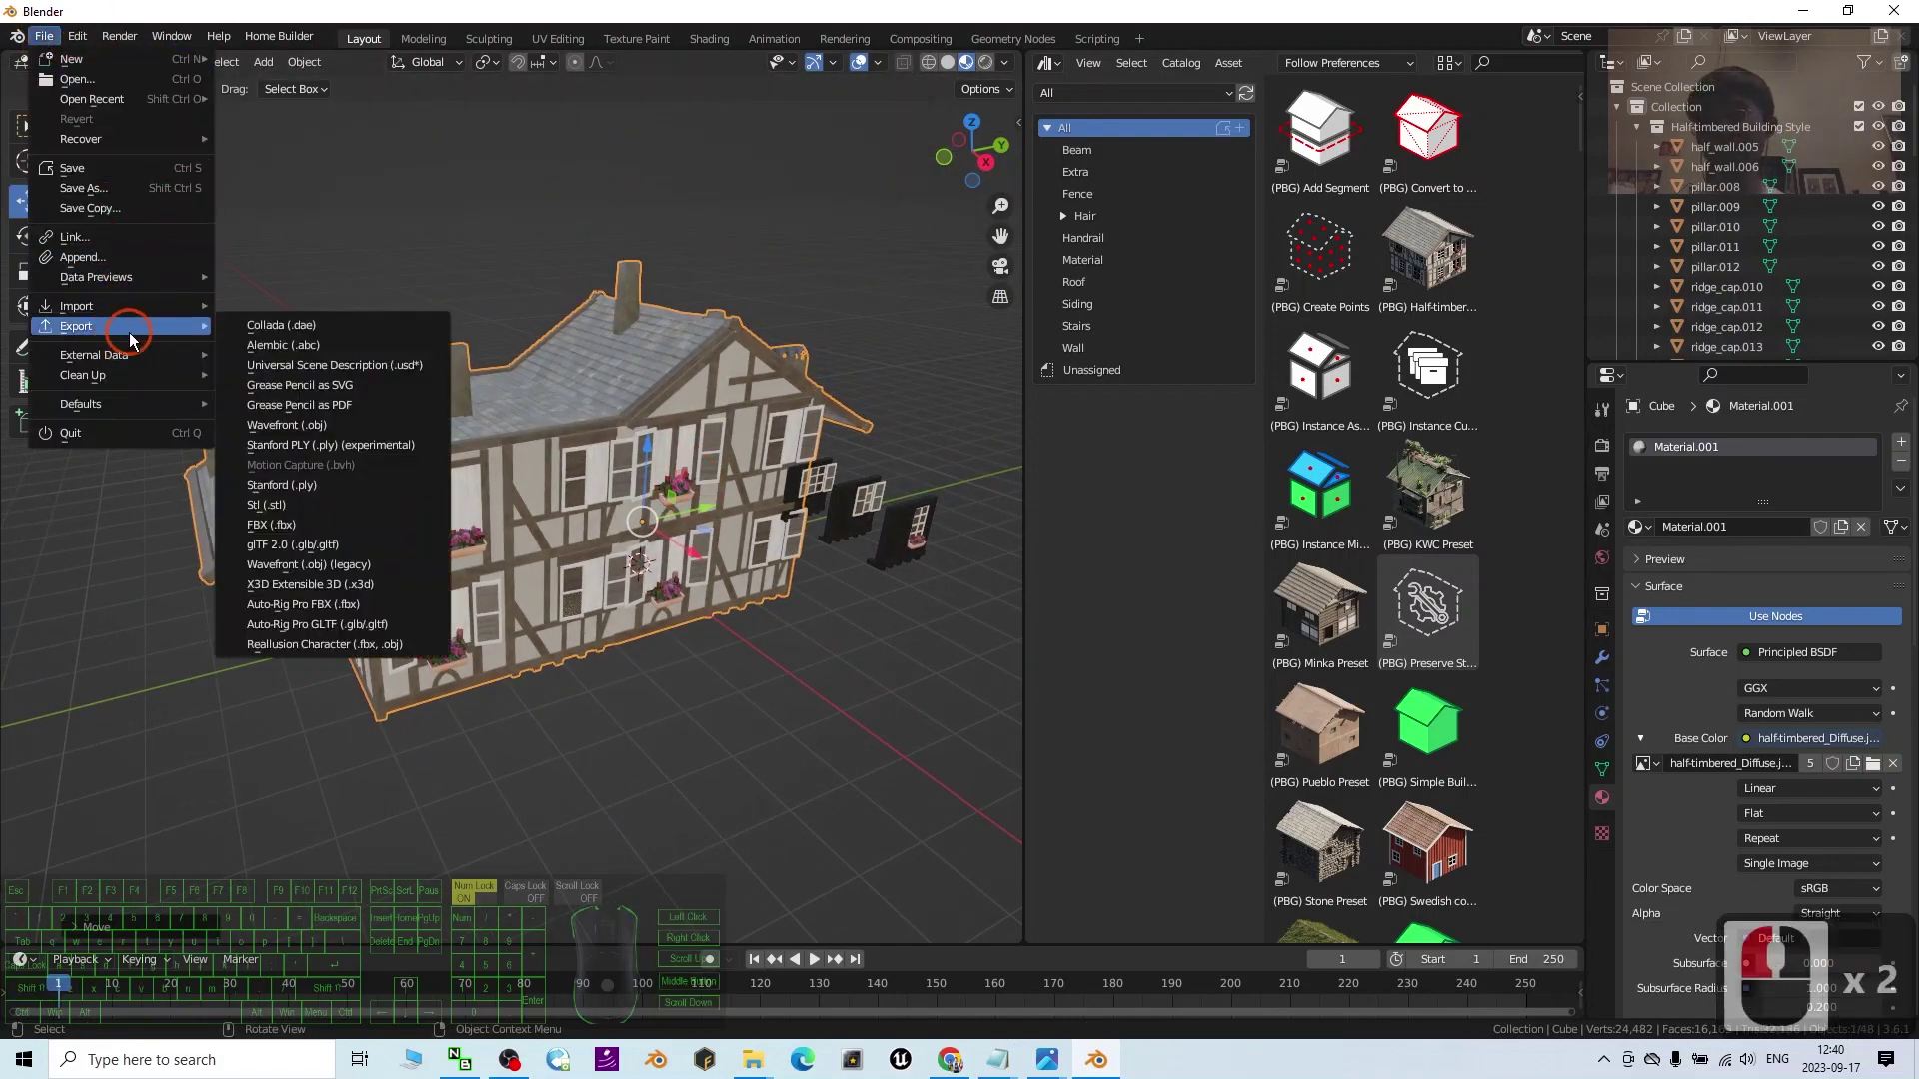
left_click(310, 523)
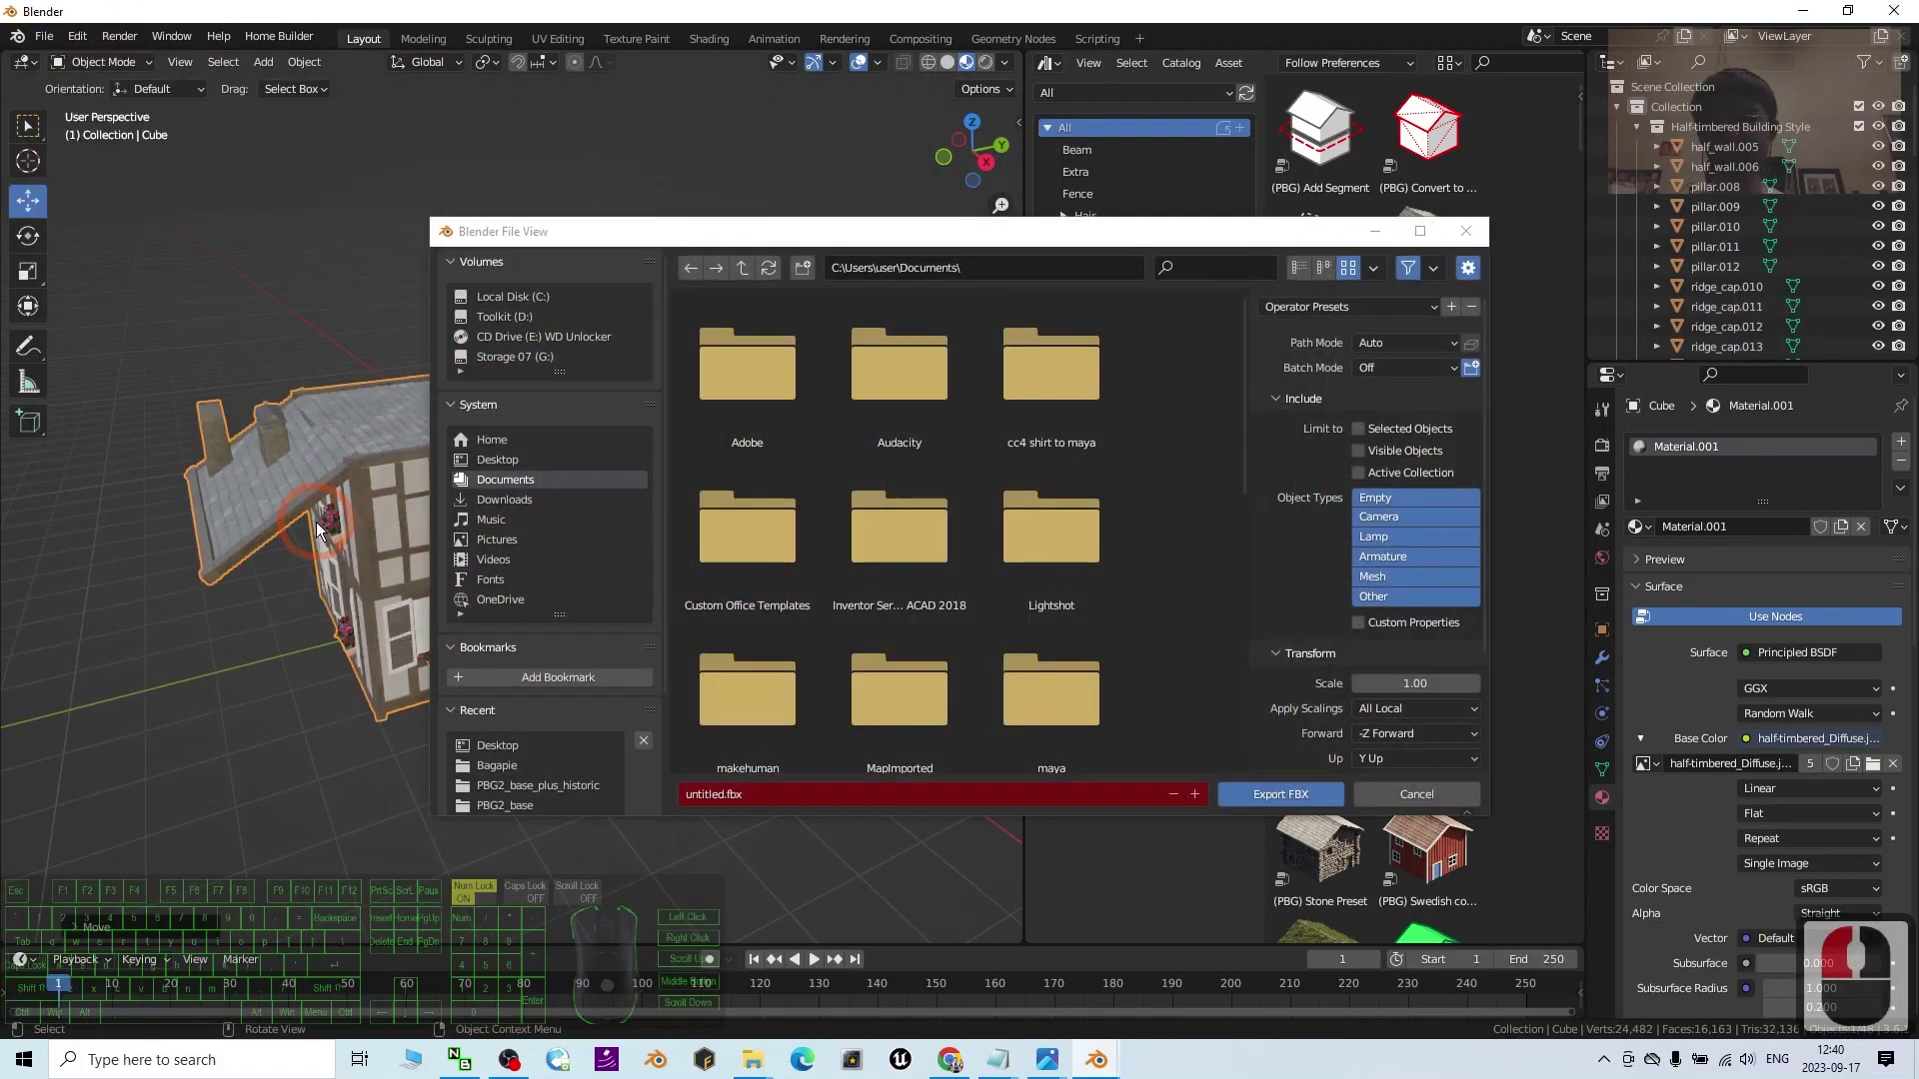
left_click(1383, 343)
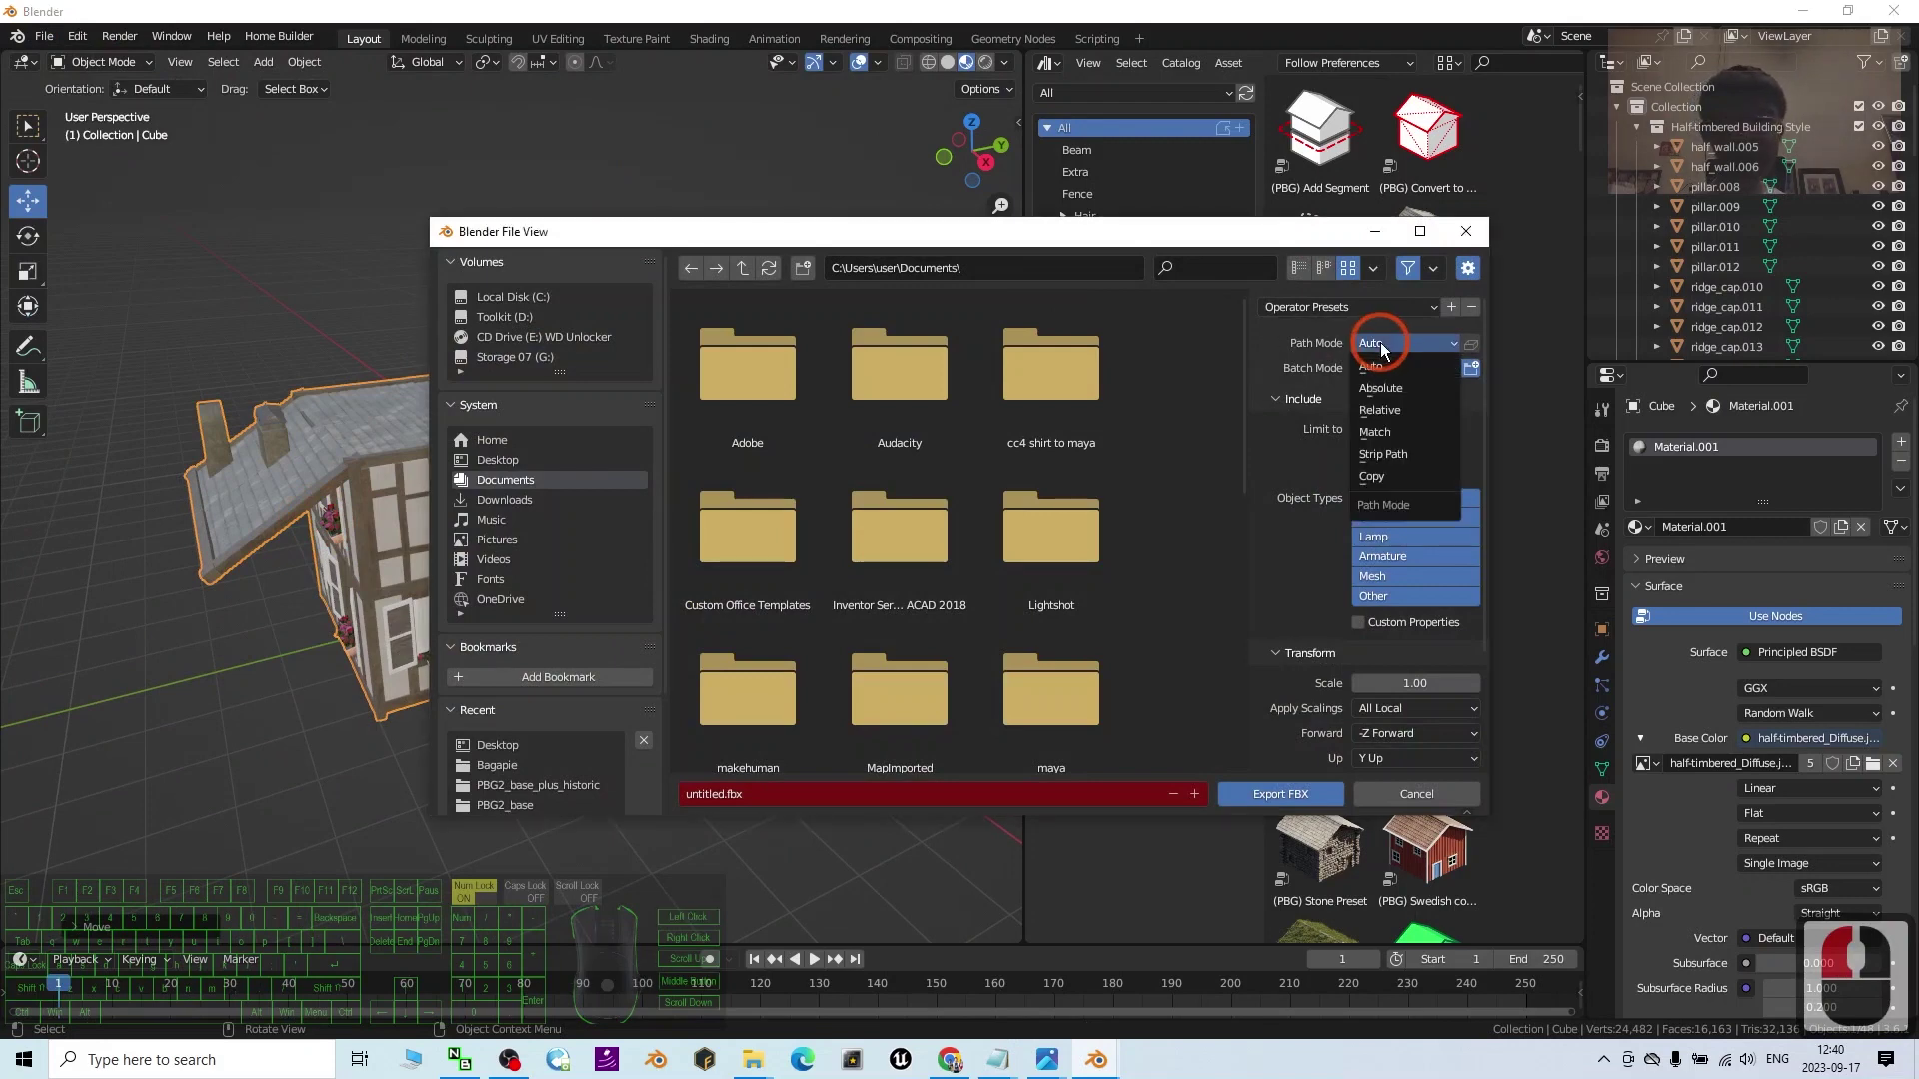
left_click(1343, 321)
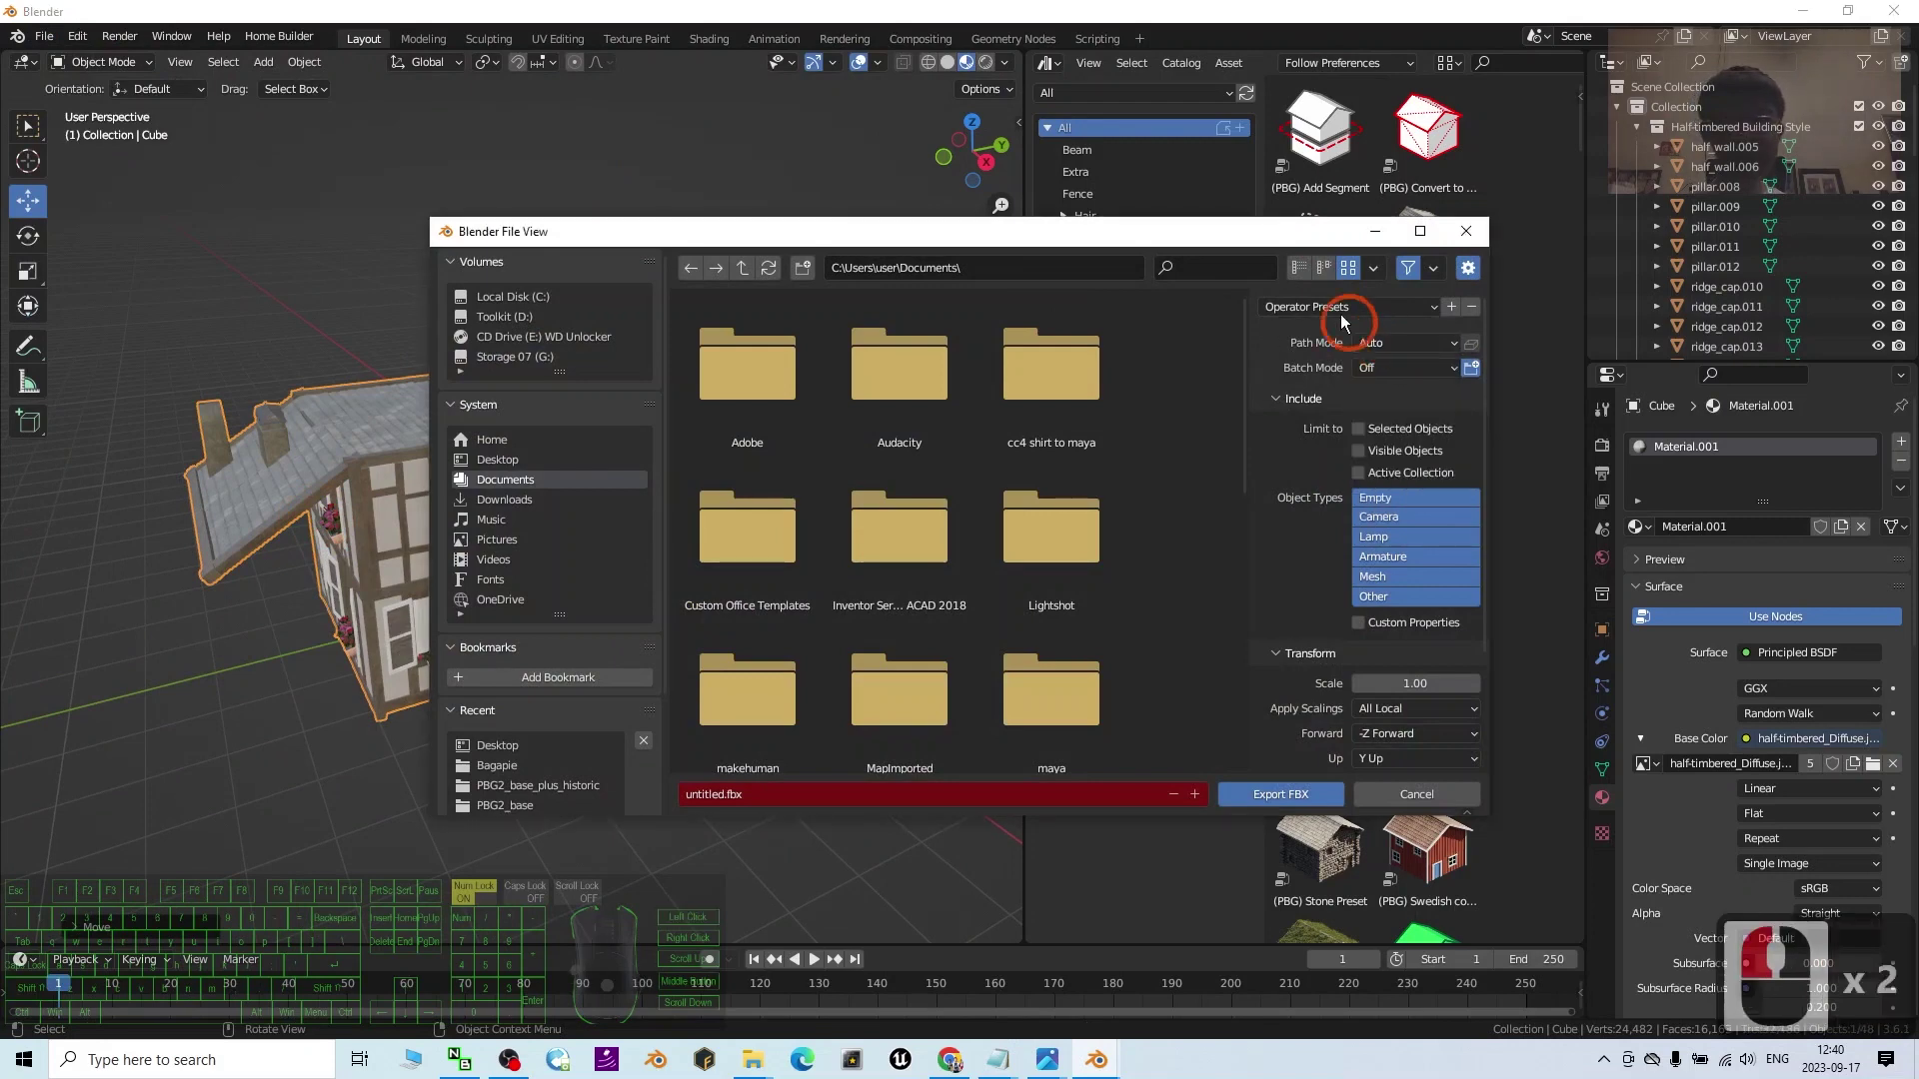
left_click(1362, 430)
left_click_drag(1245, 238, 1124, 212)
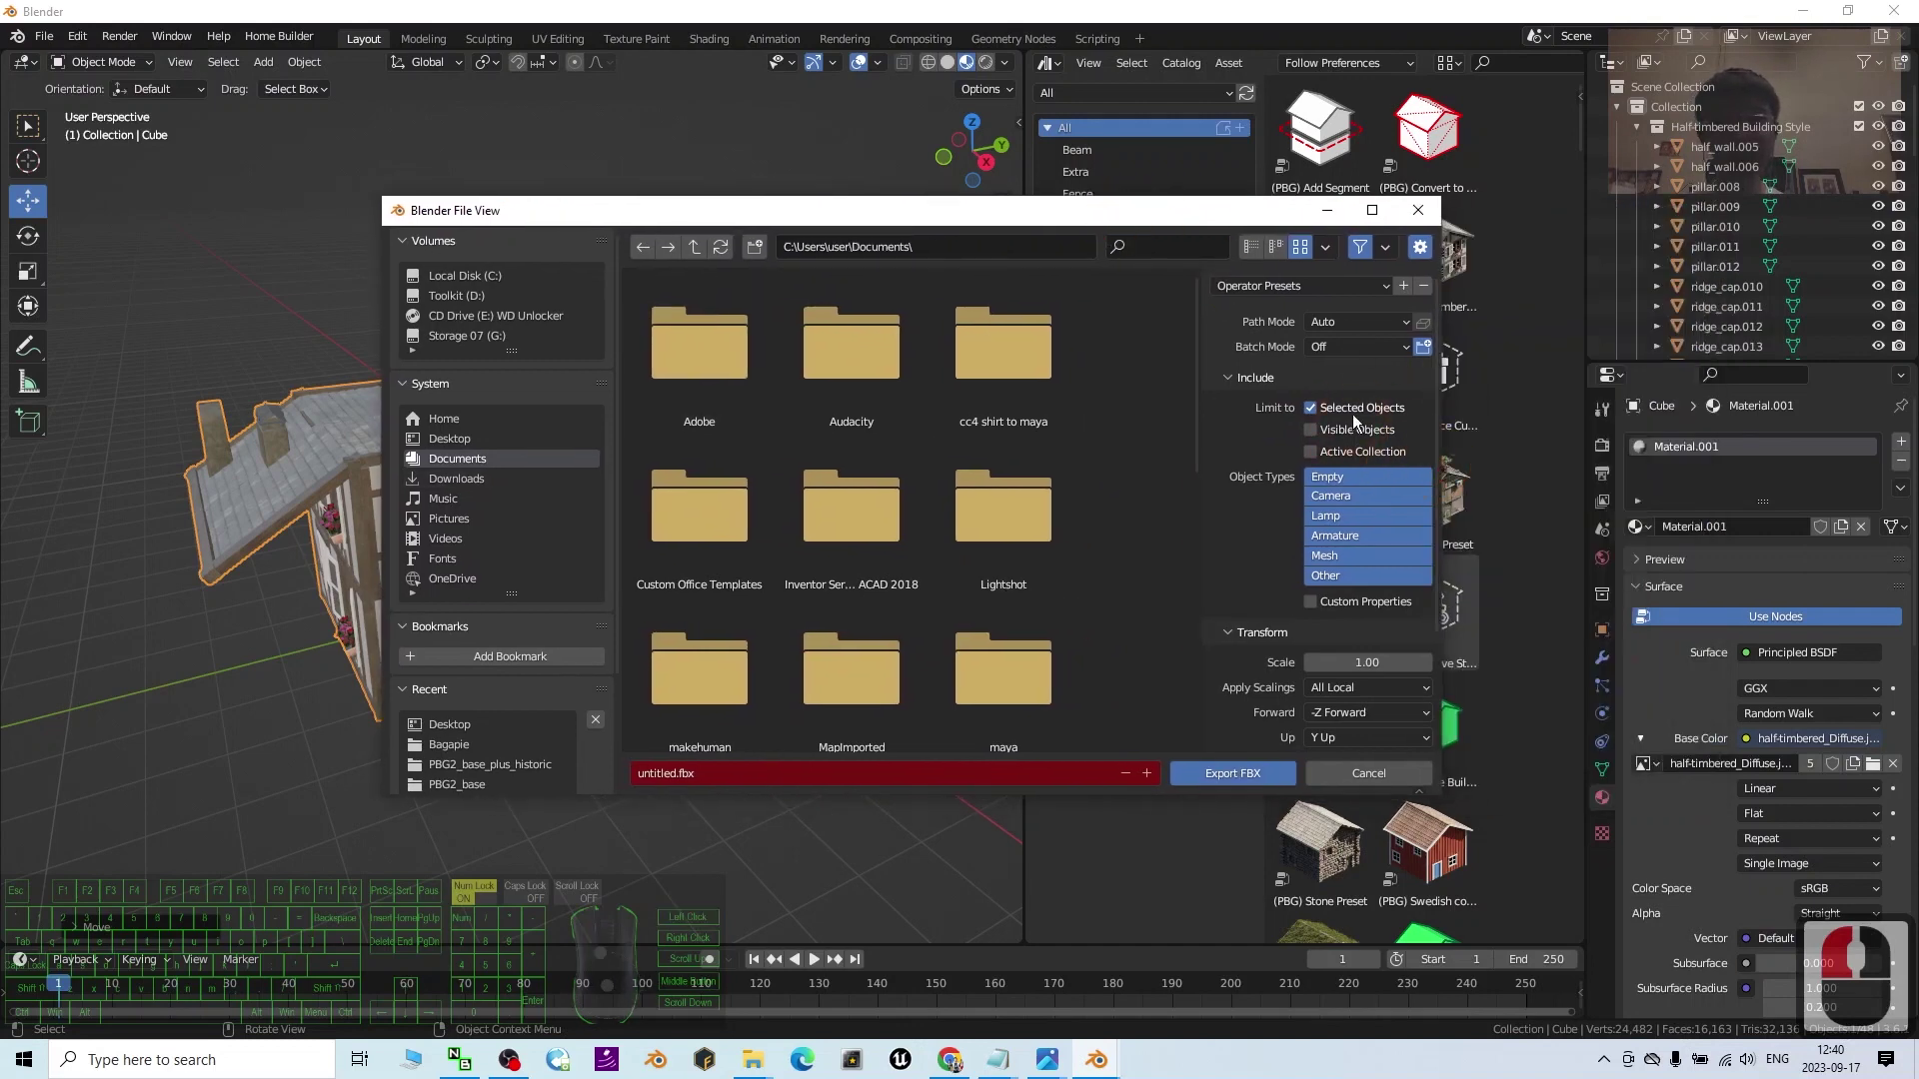
left_click(1319, 323)
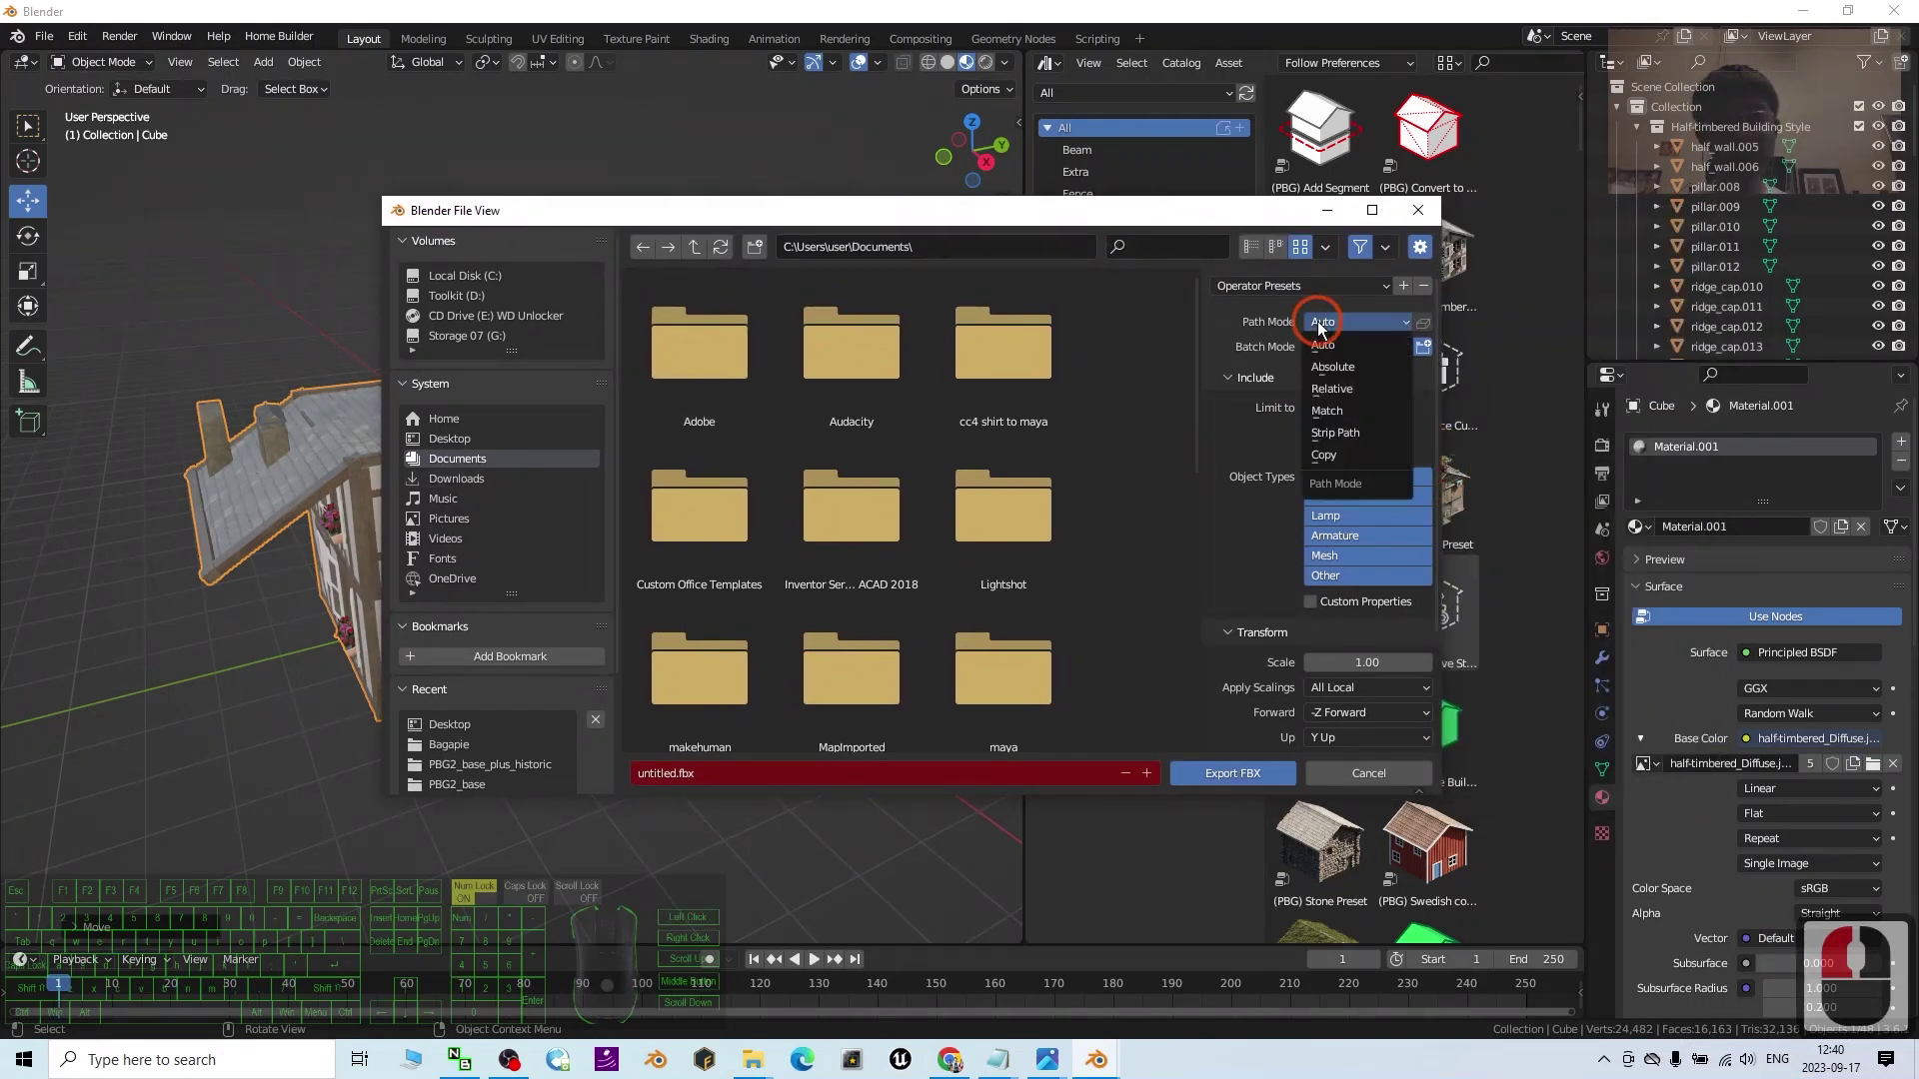
left_click(1330, 452)
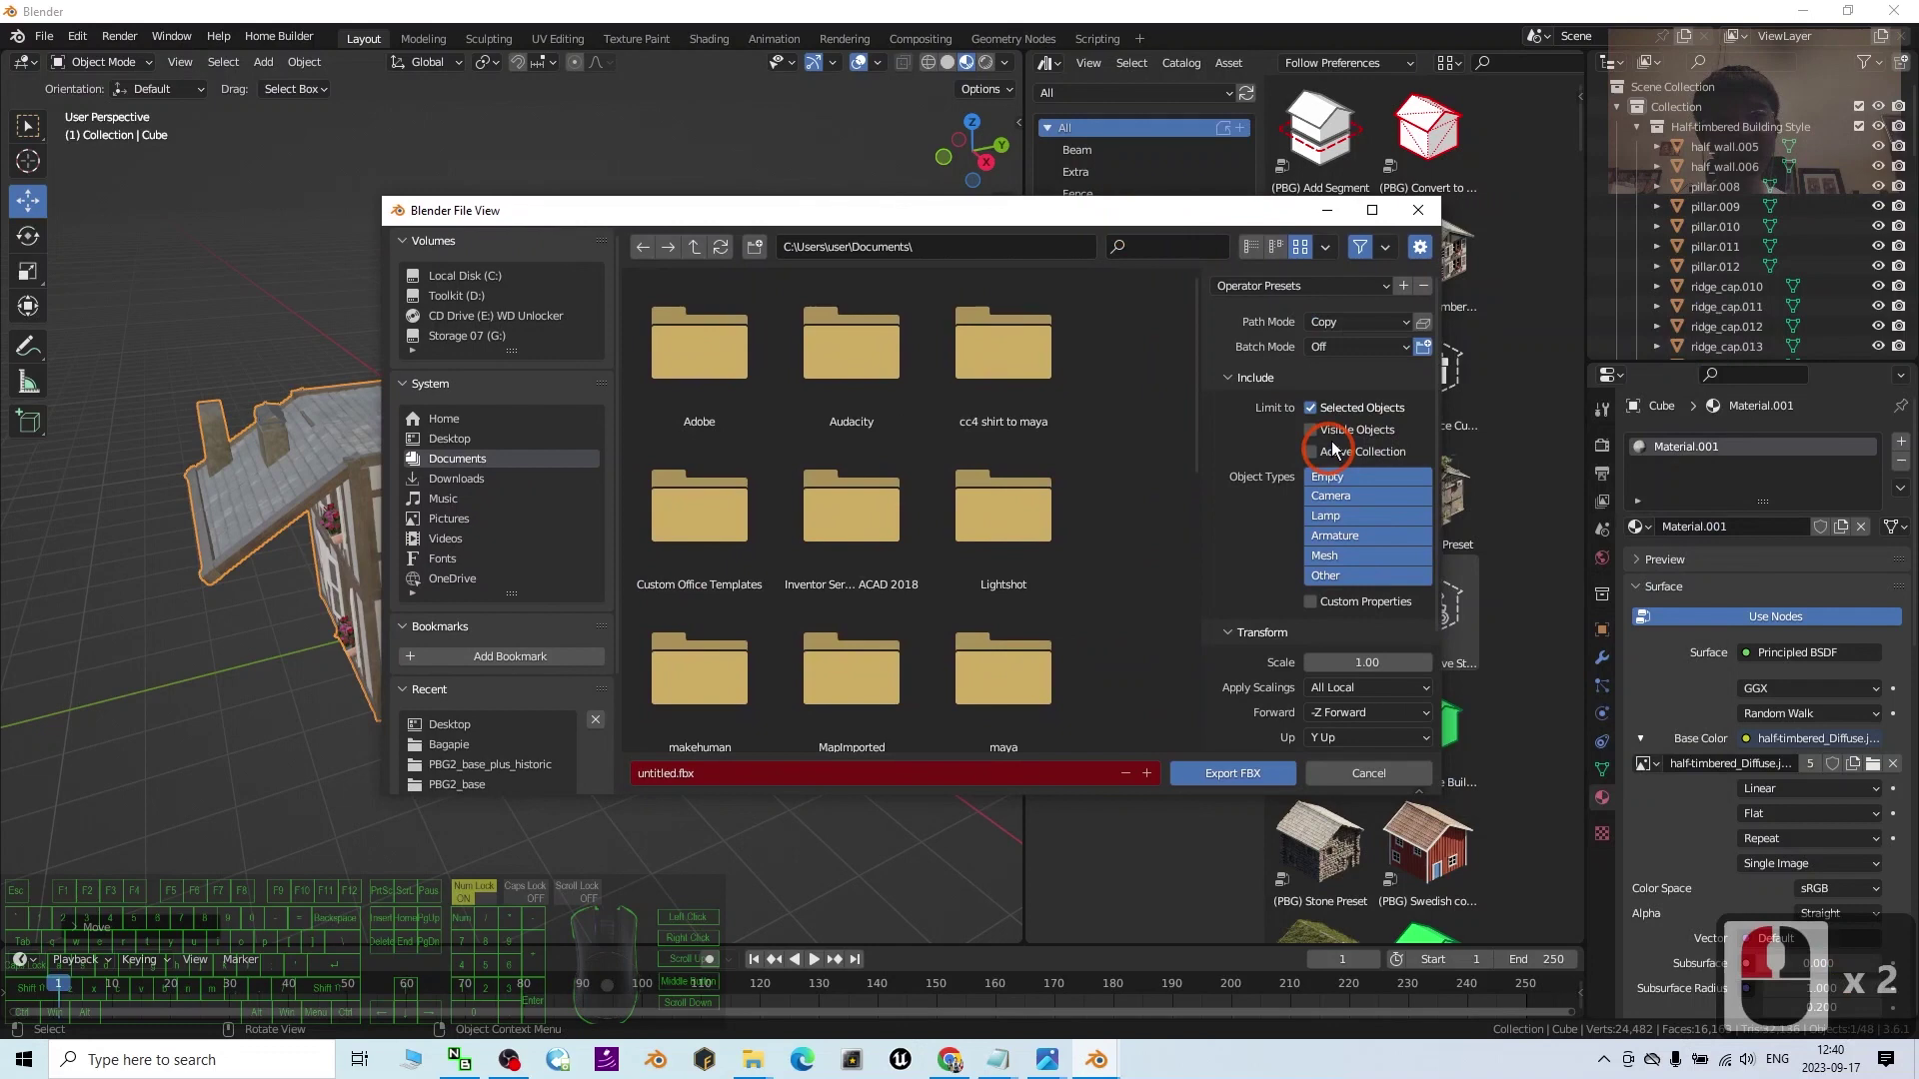
left_click(1424, 322)
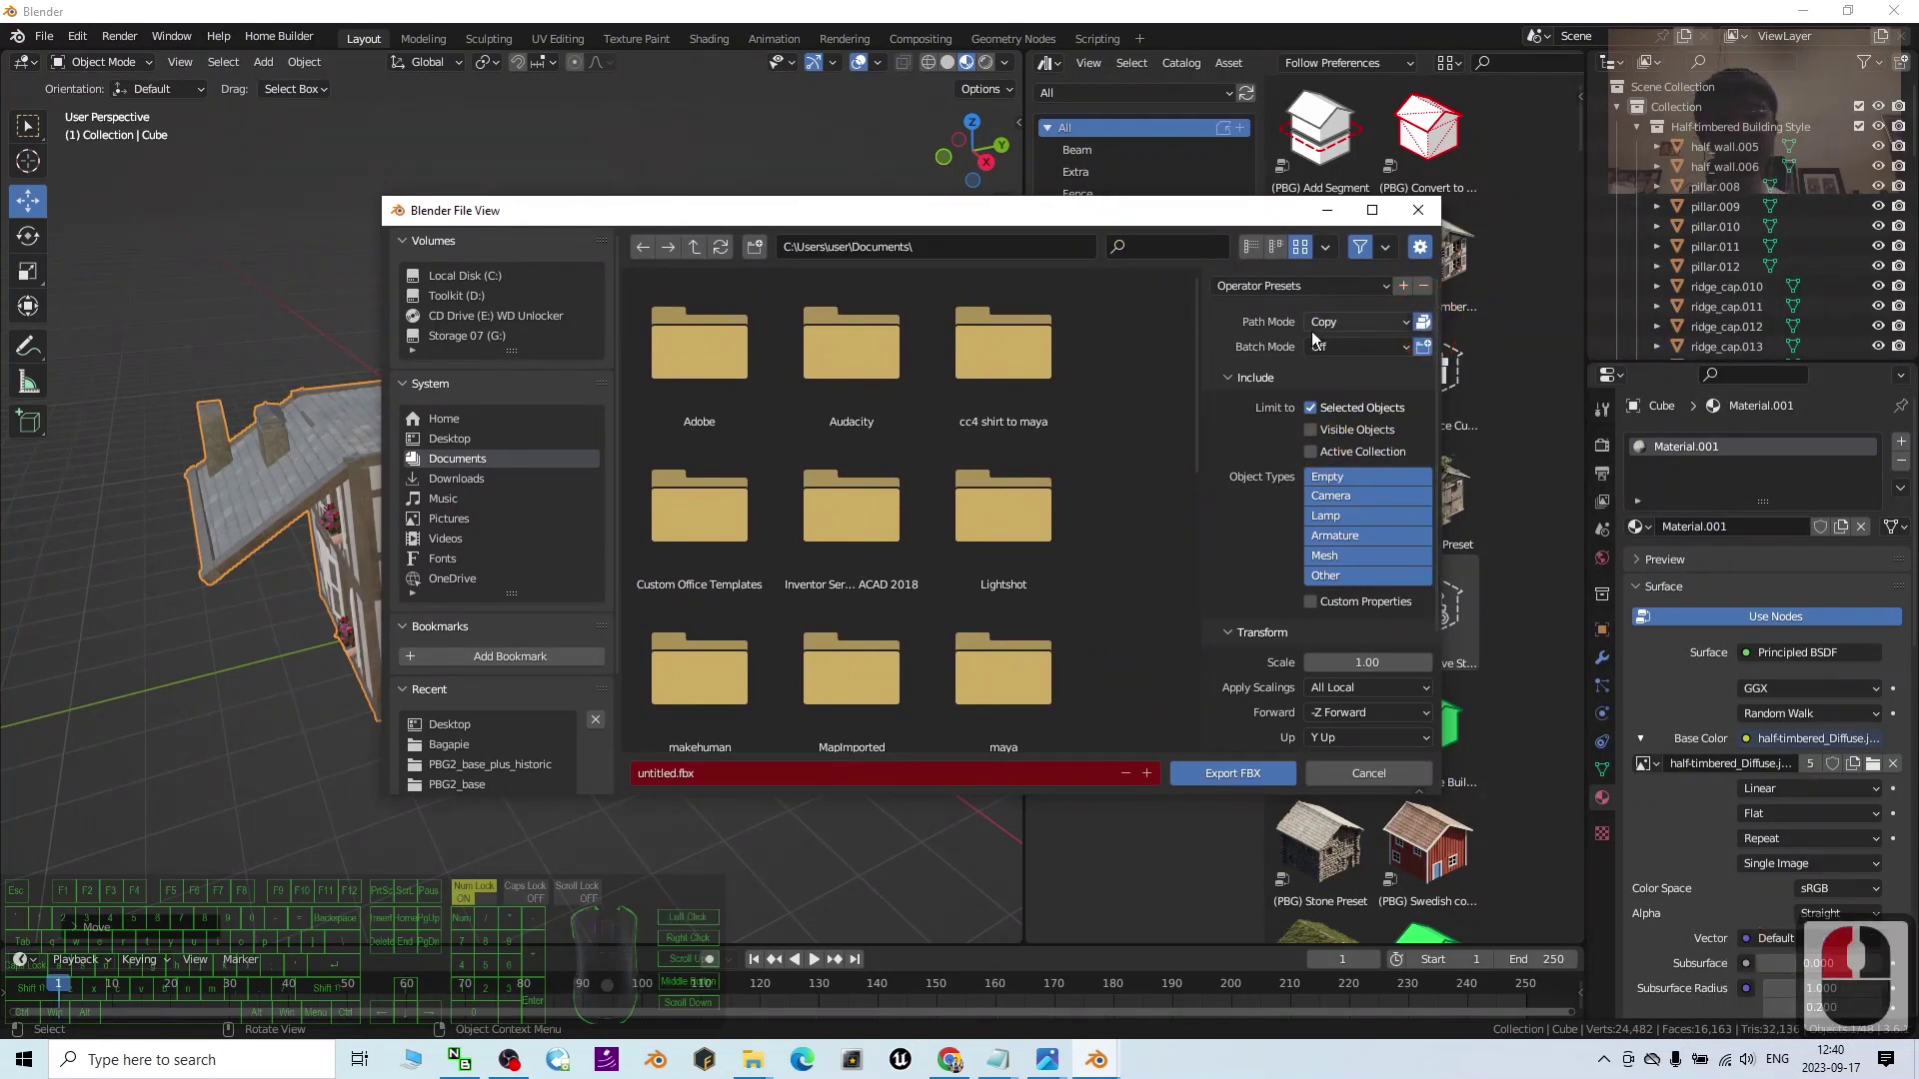
- Export the house as an FBX named Building02 to the Desktop
left_click_drag(1103, 212, 1515, 165)
left_click(670, 395)
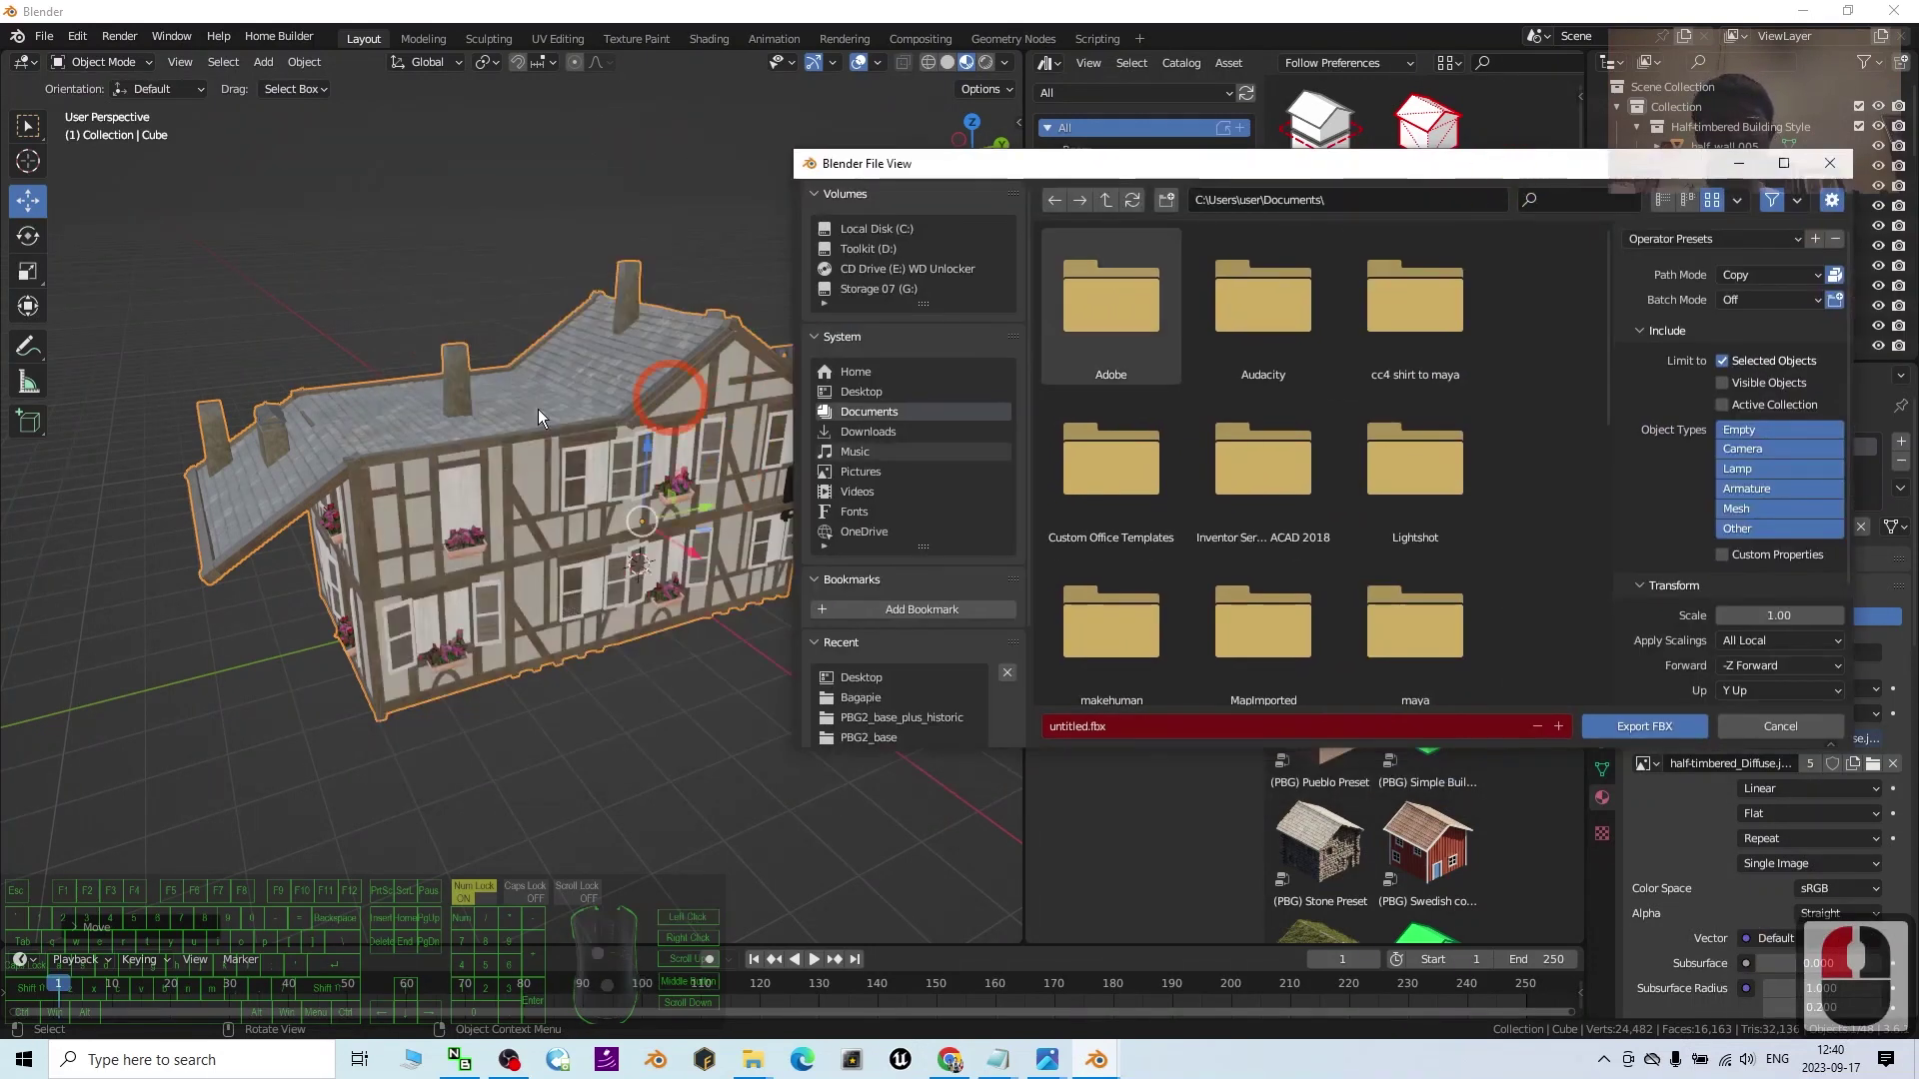
left_click_drag(1130, 175, 780, 169)
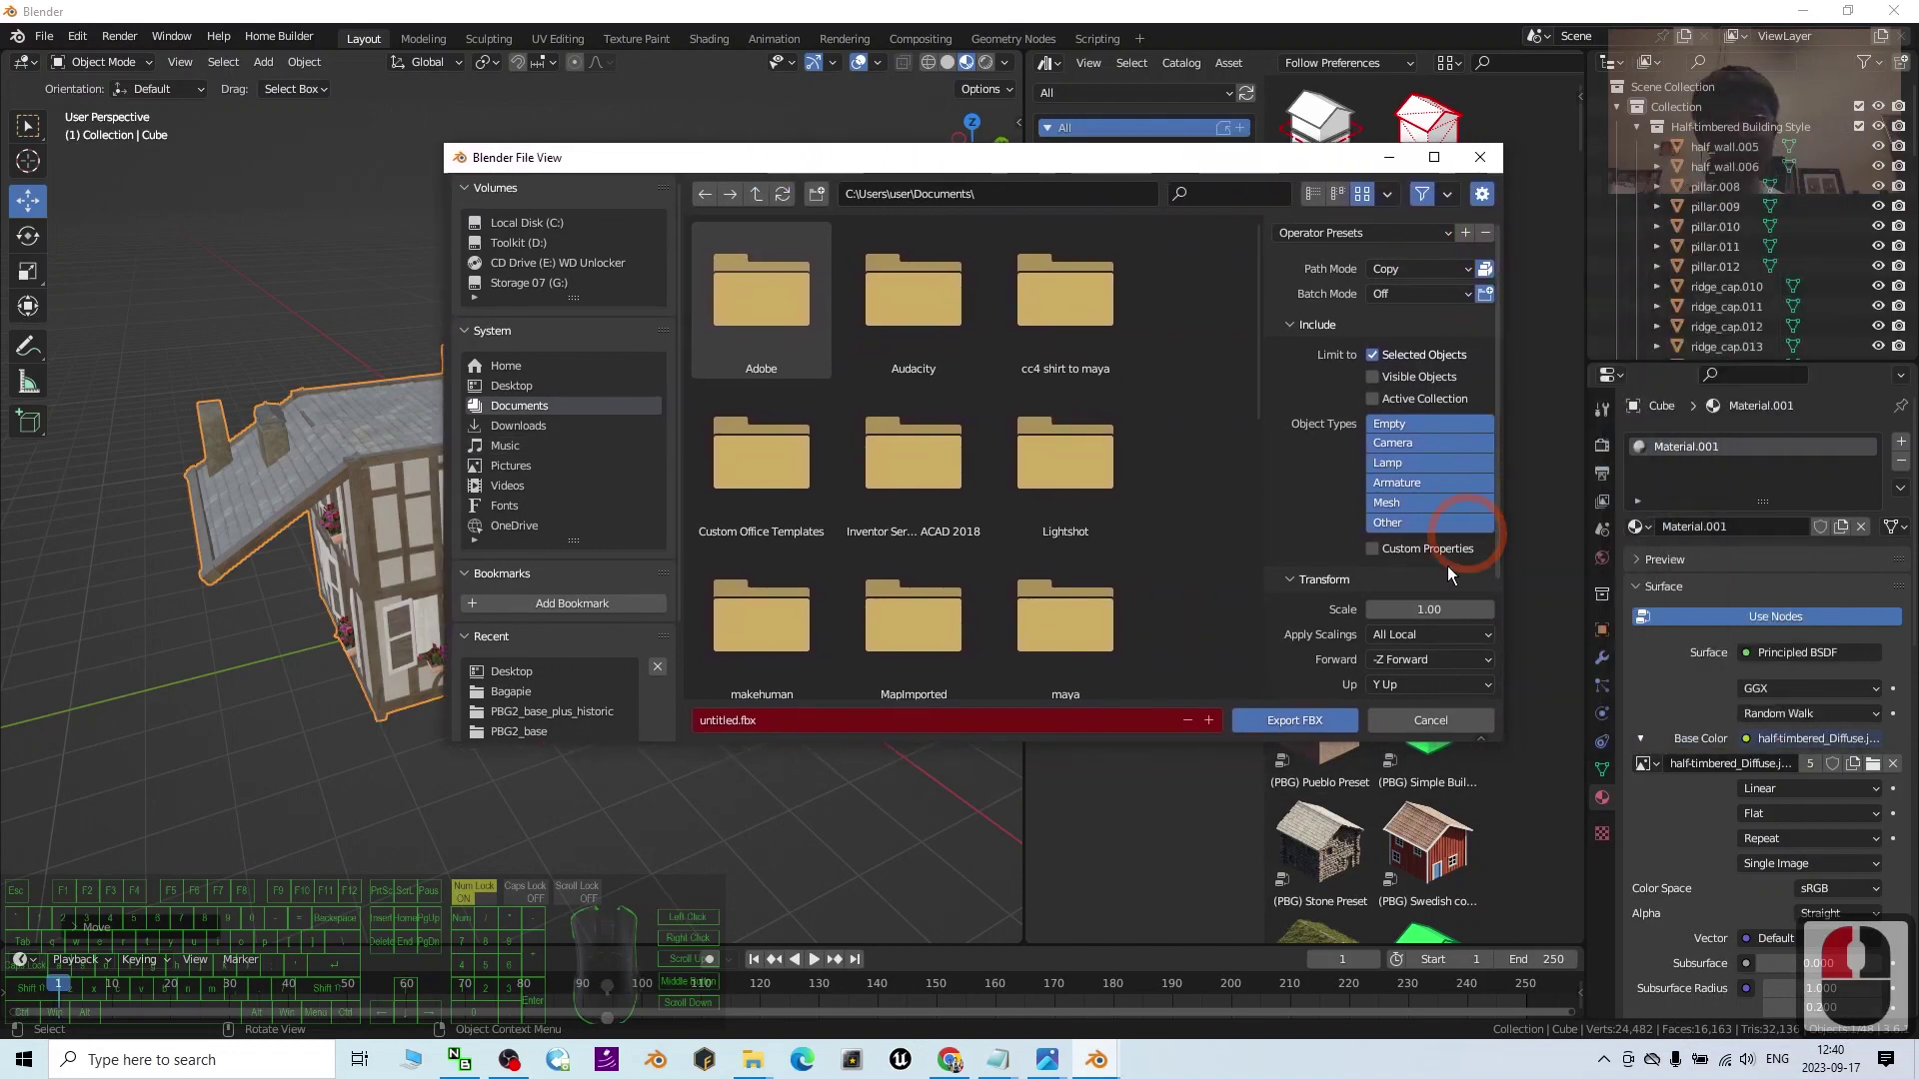
left_click(510, 387)
left_click(776, 719)
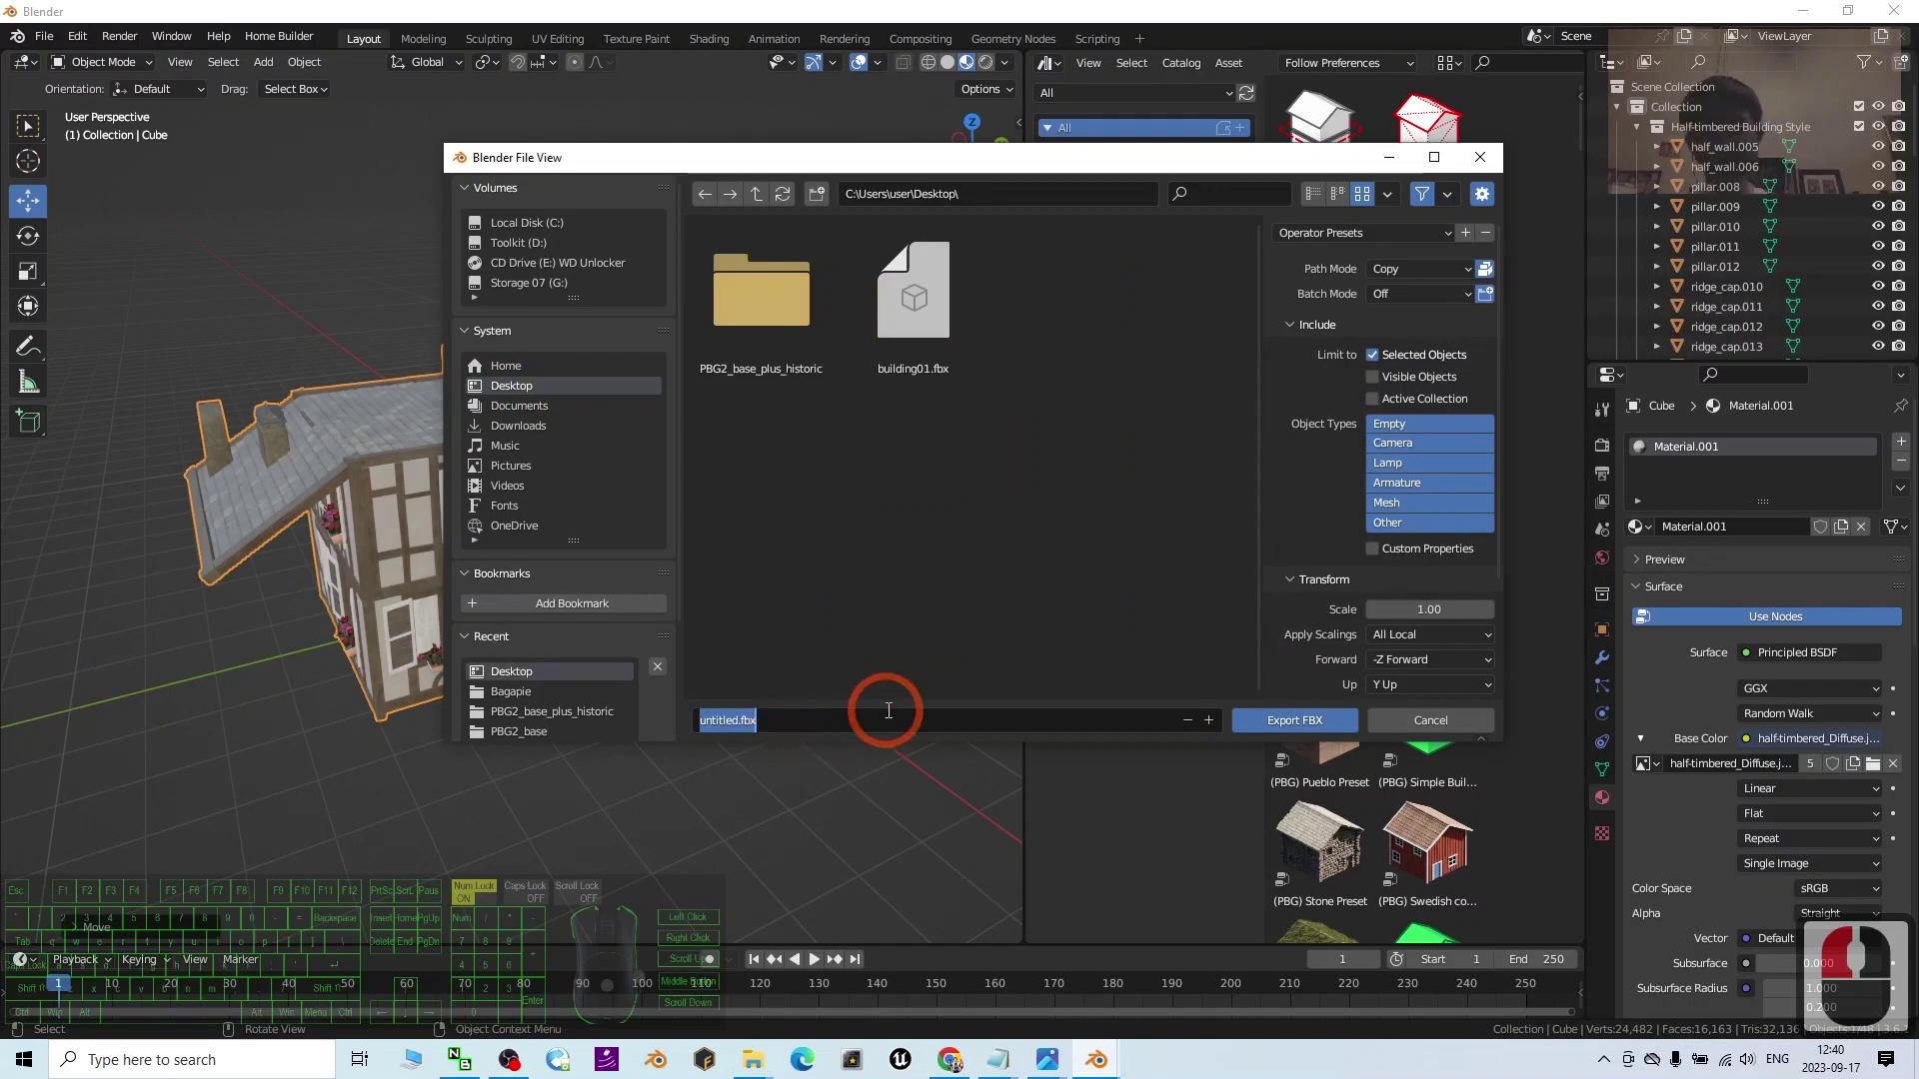
type("Building02")
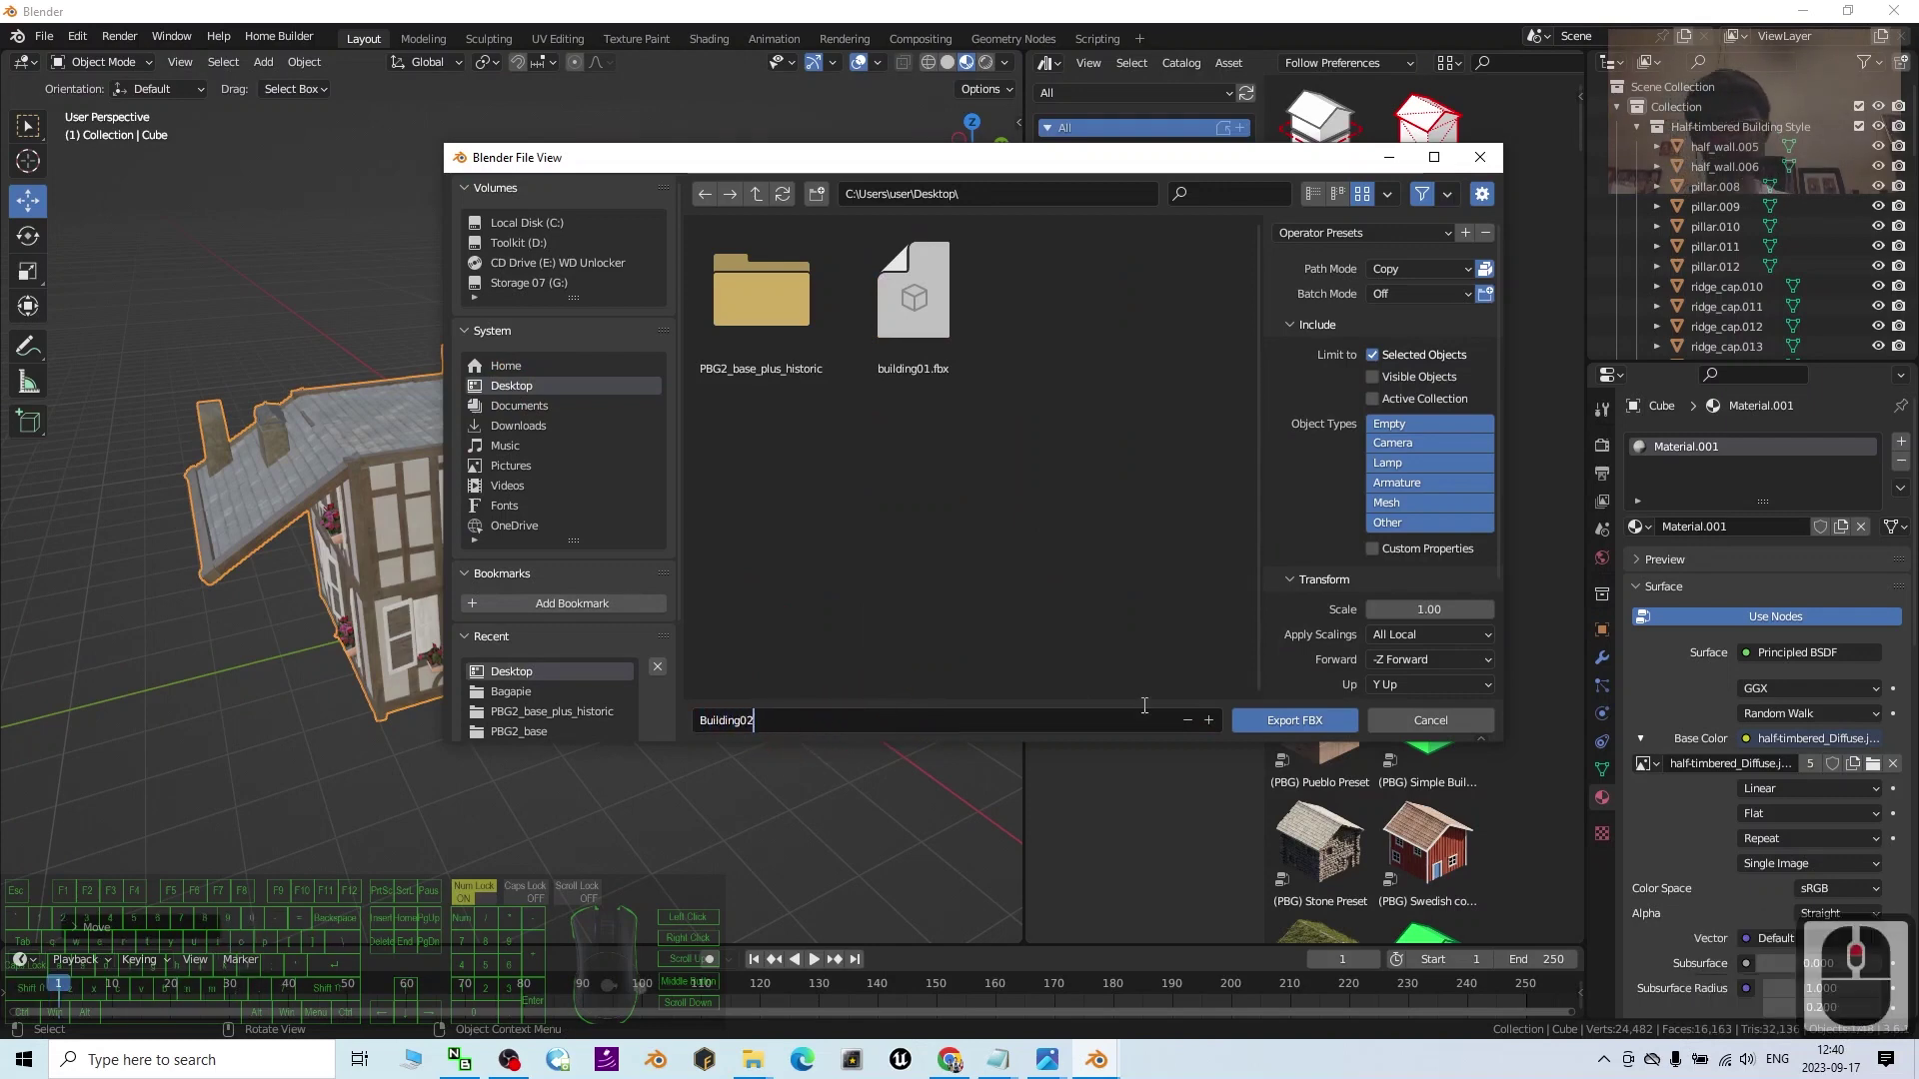
left_click(1315, 720)
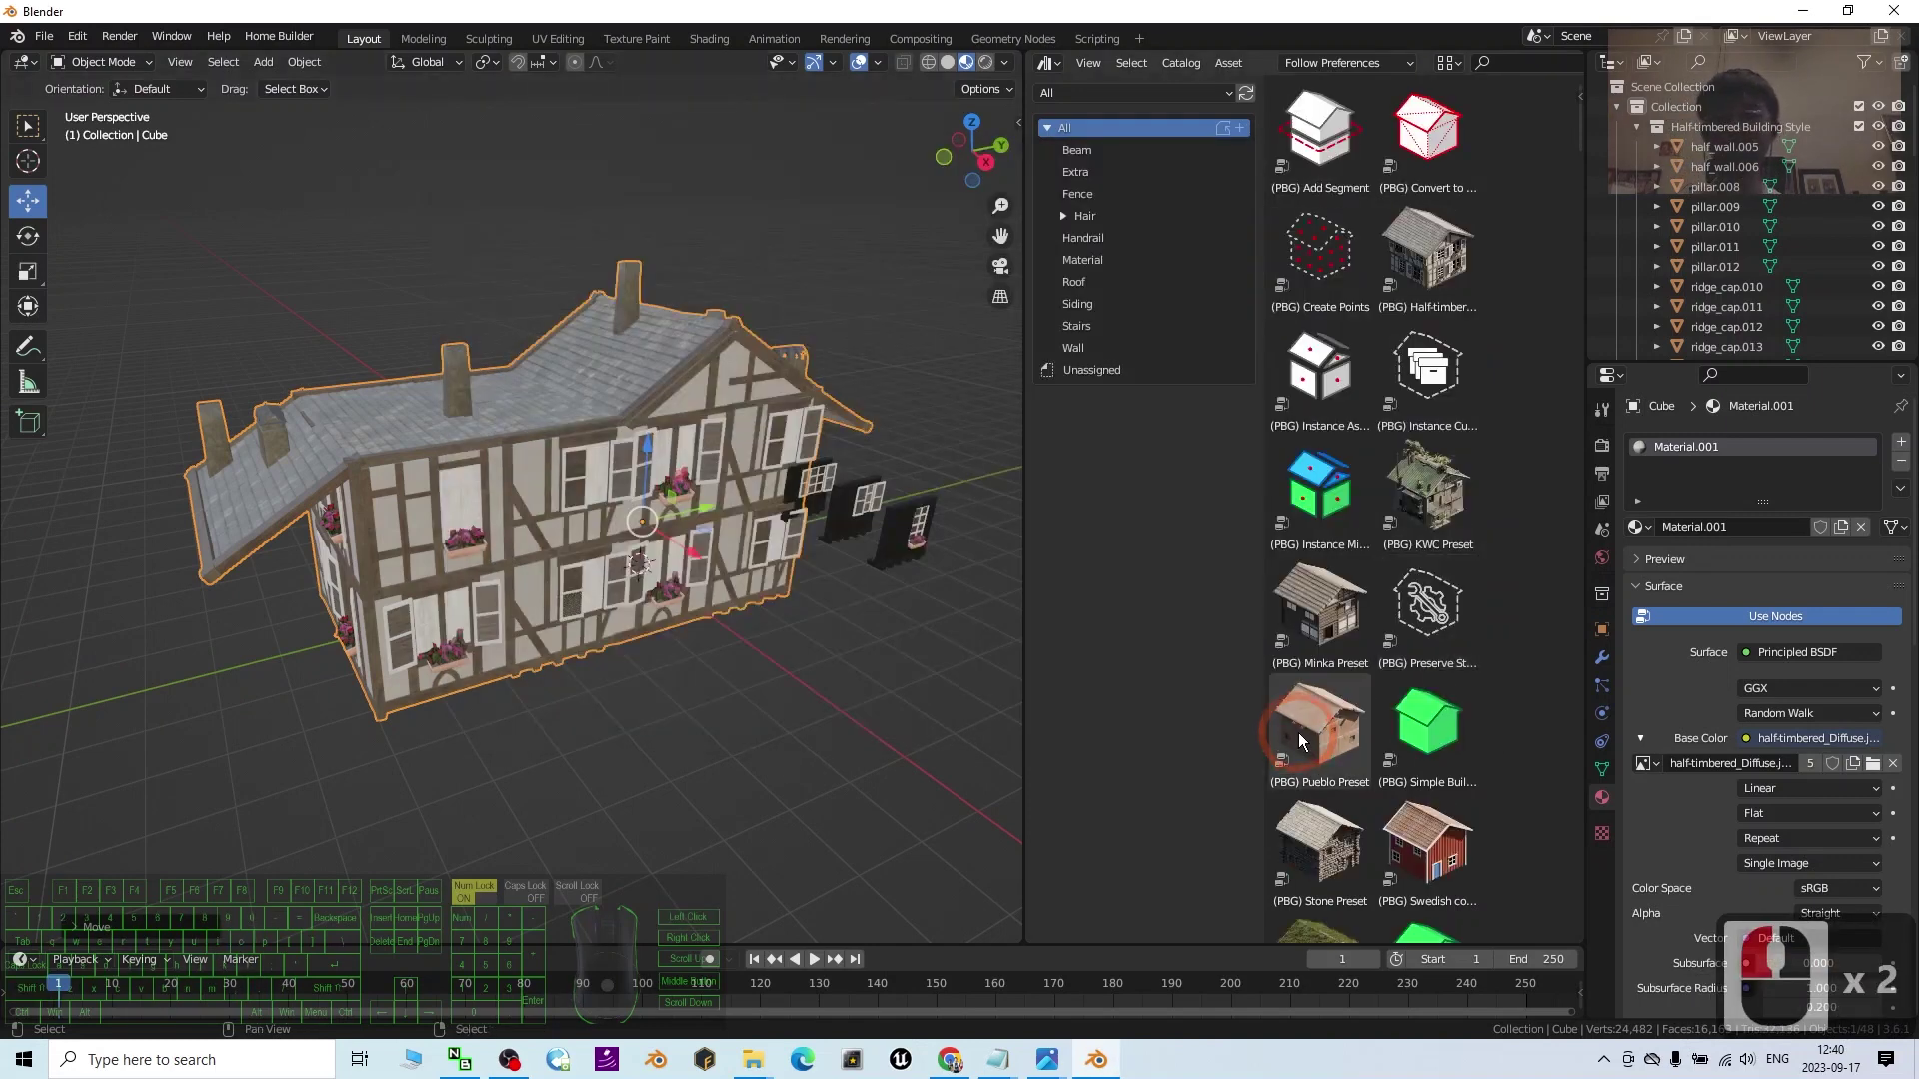
- Clear the open windows off the desktop and open the exported Building02.fbx in 3D Viewer
left_click(1802, 12)
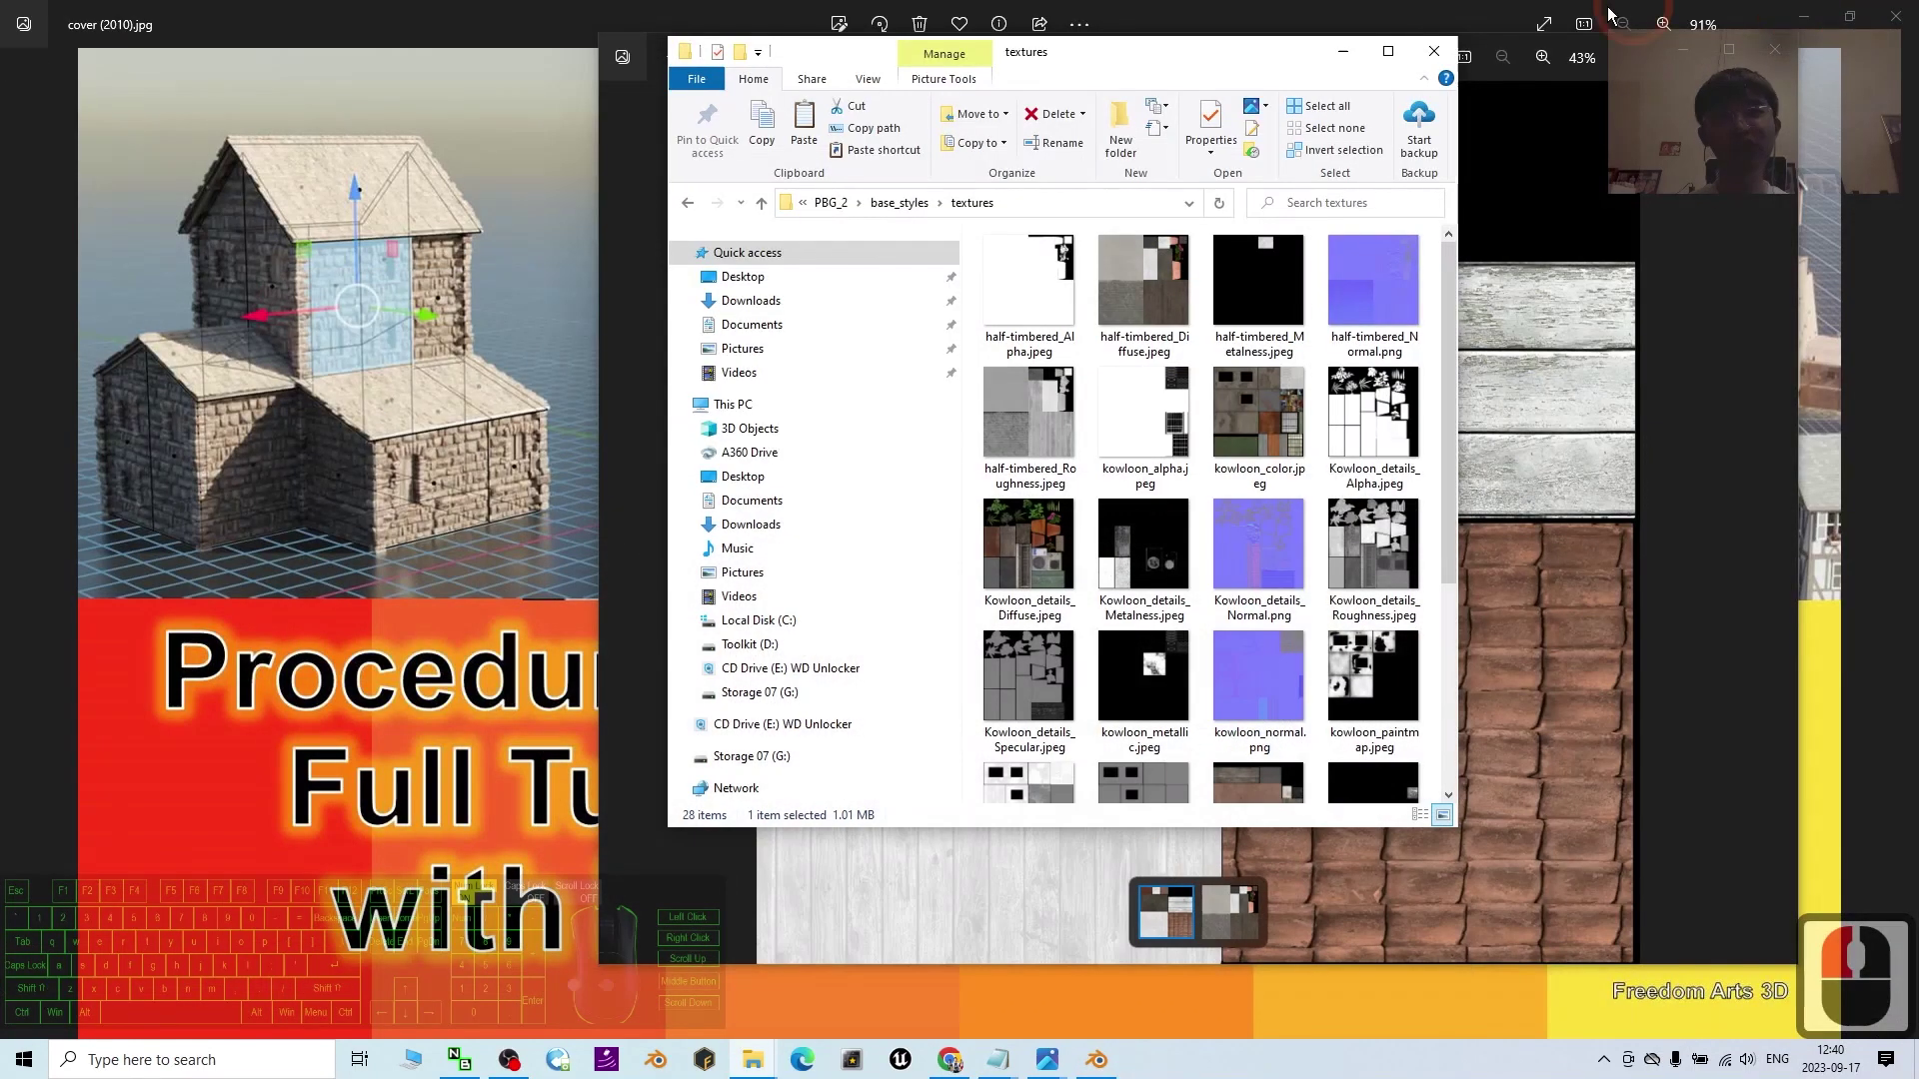
left_click(1342, 51)
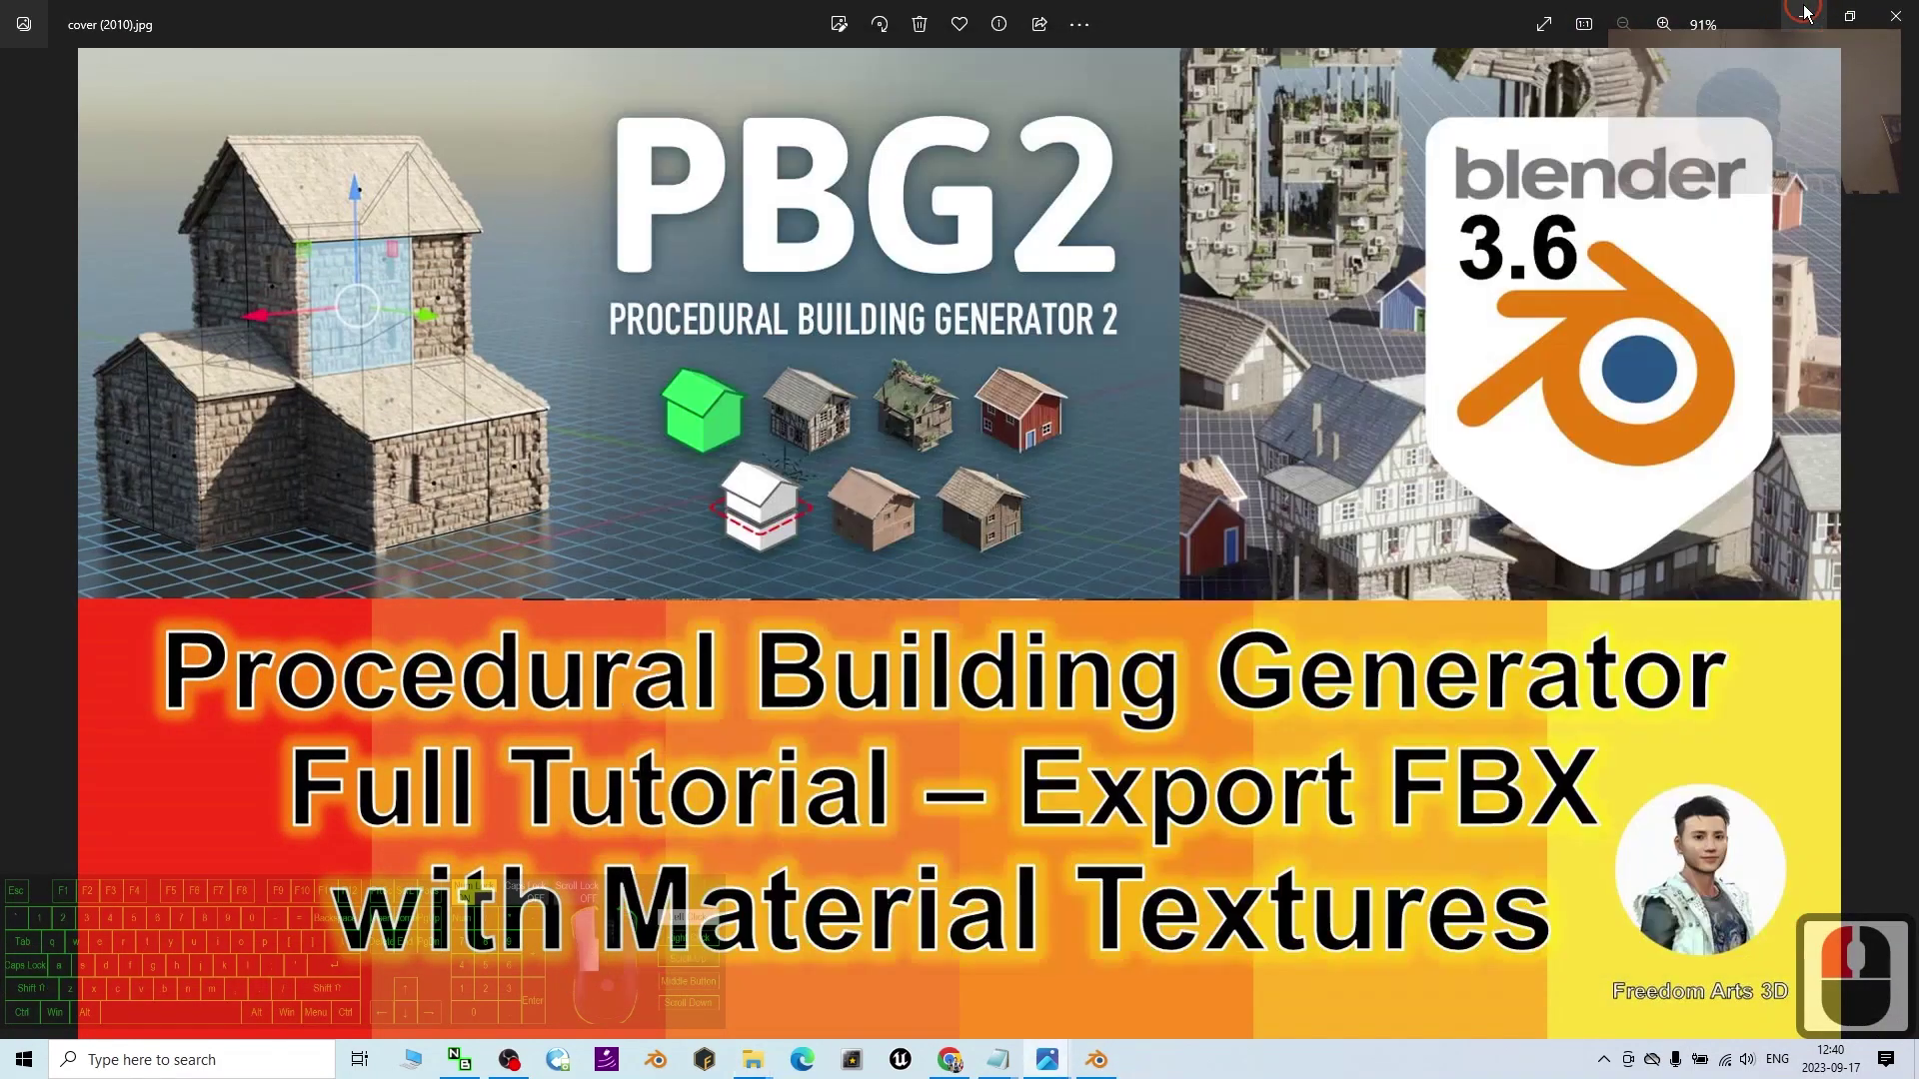
left_click(1803, 15)
left_click(1773, 50)
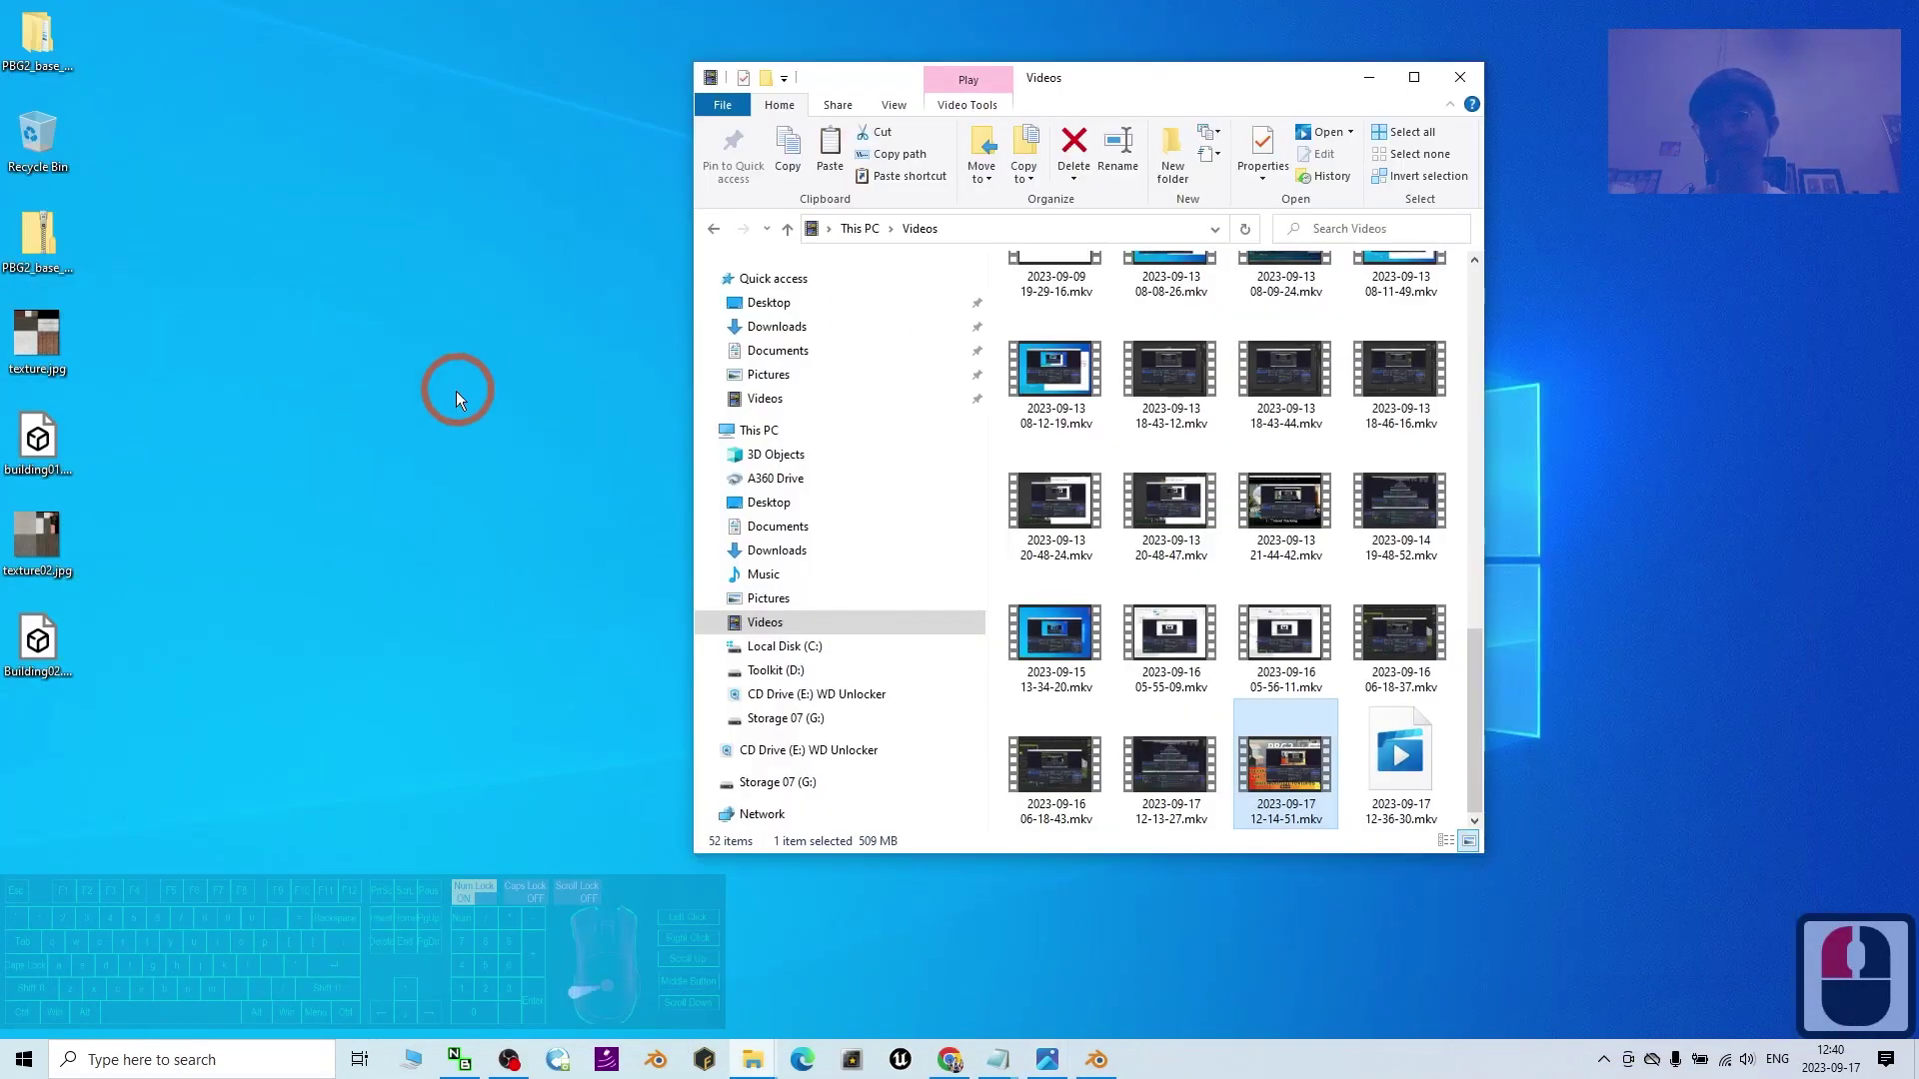
left_click(1455, 70)
double_click(35, 672)
left_click(84, 639)
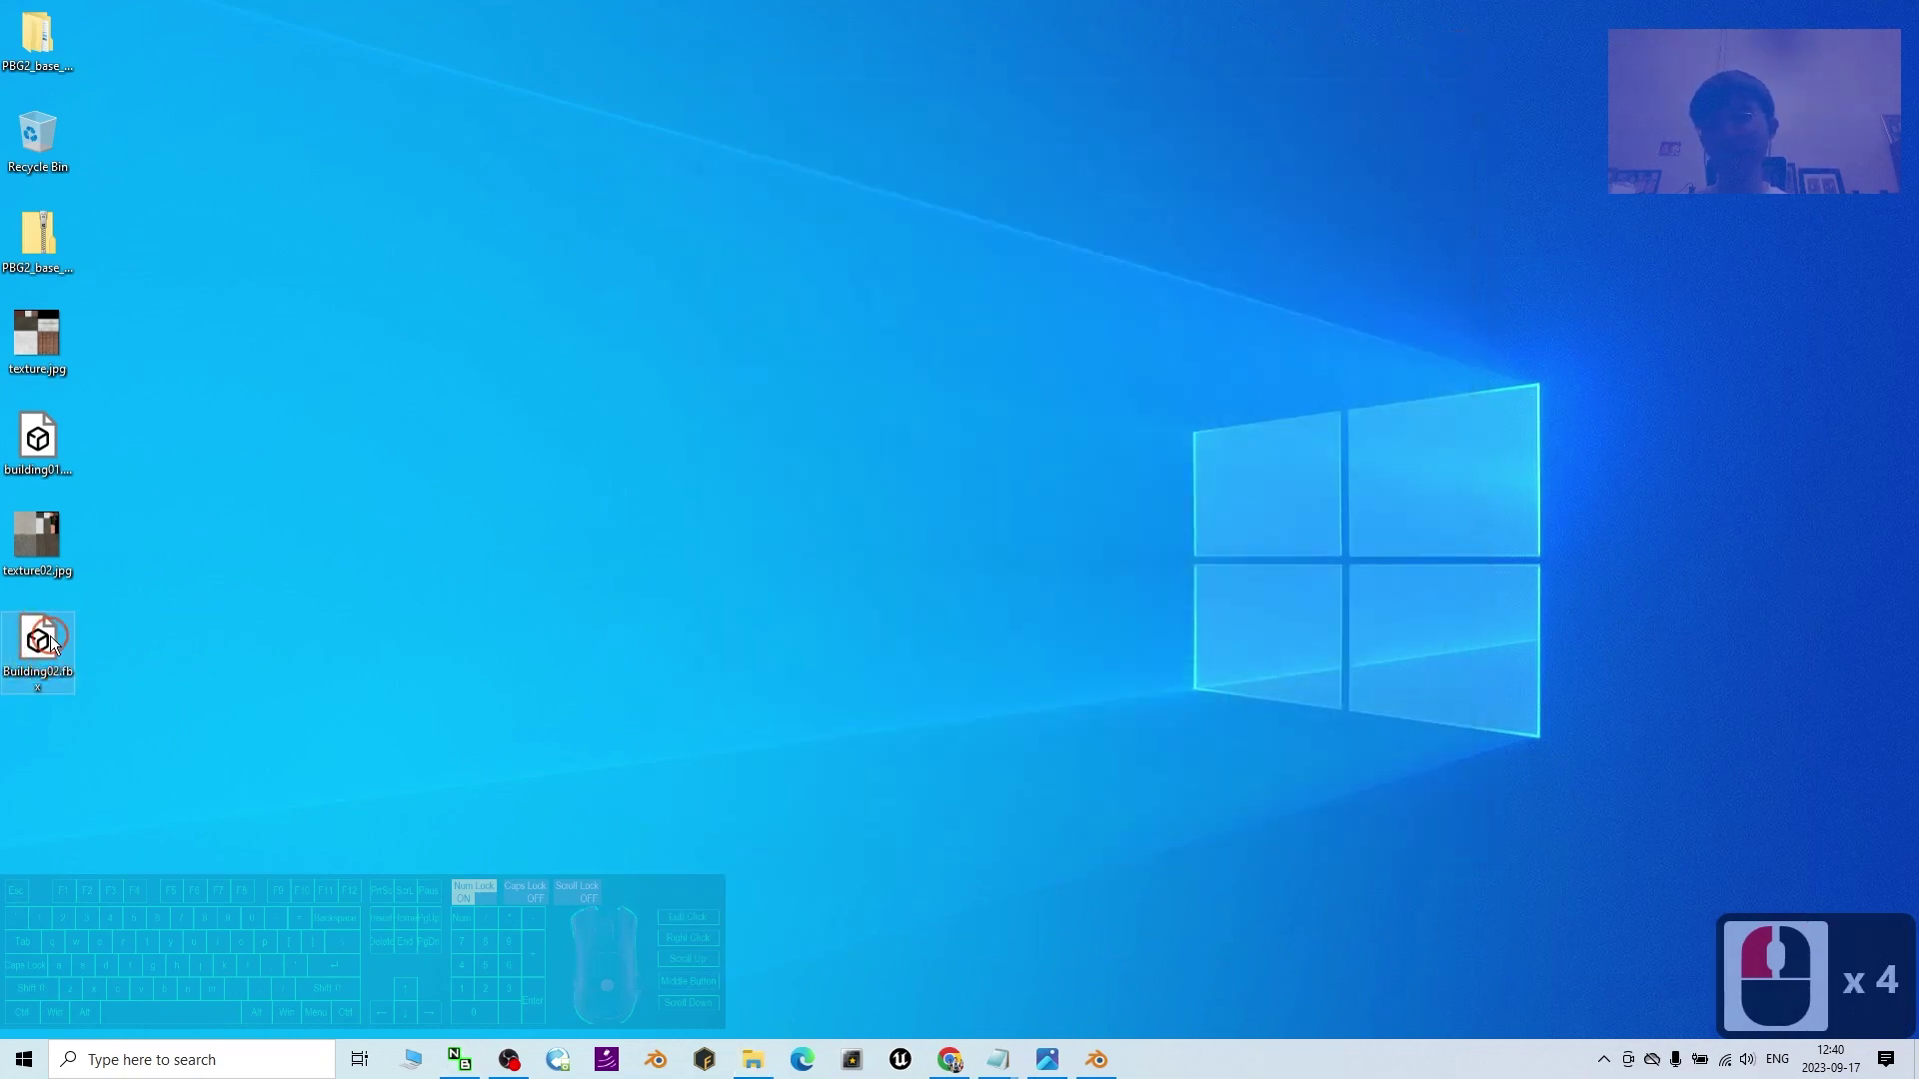
double_click(48, 640)
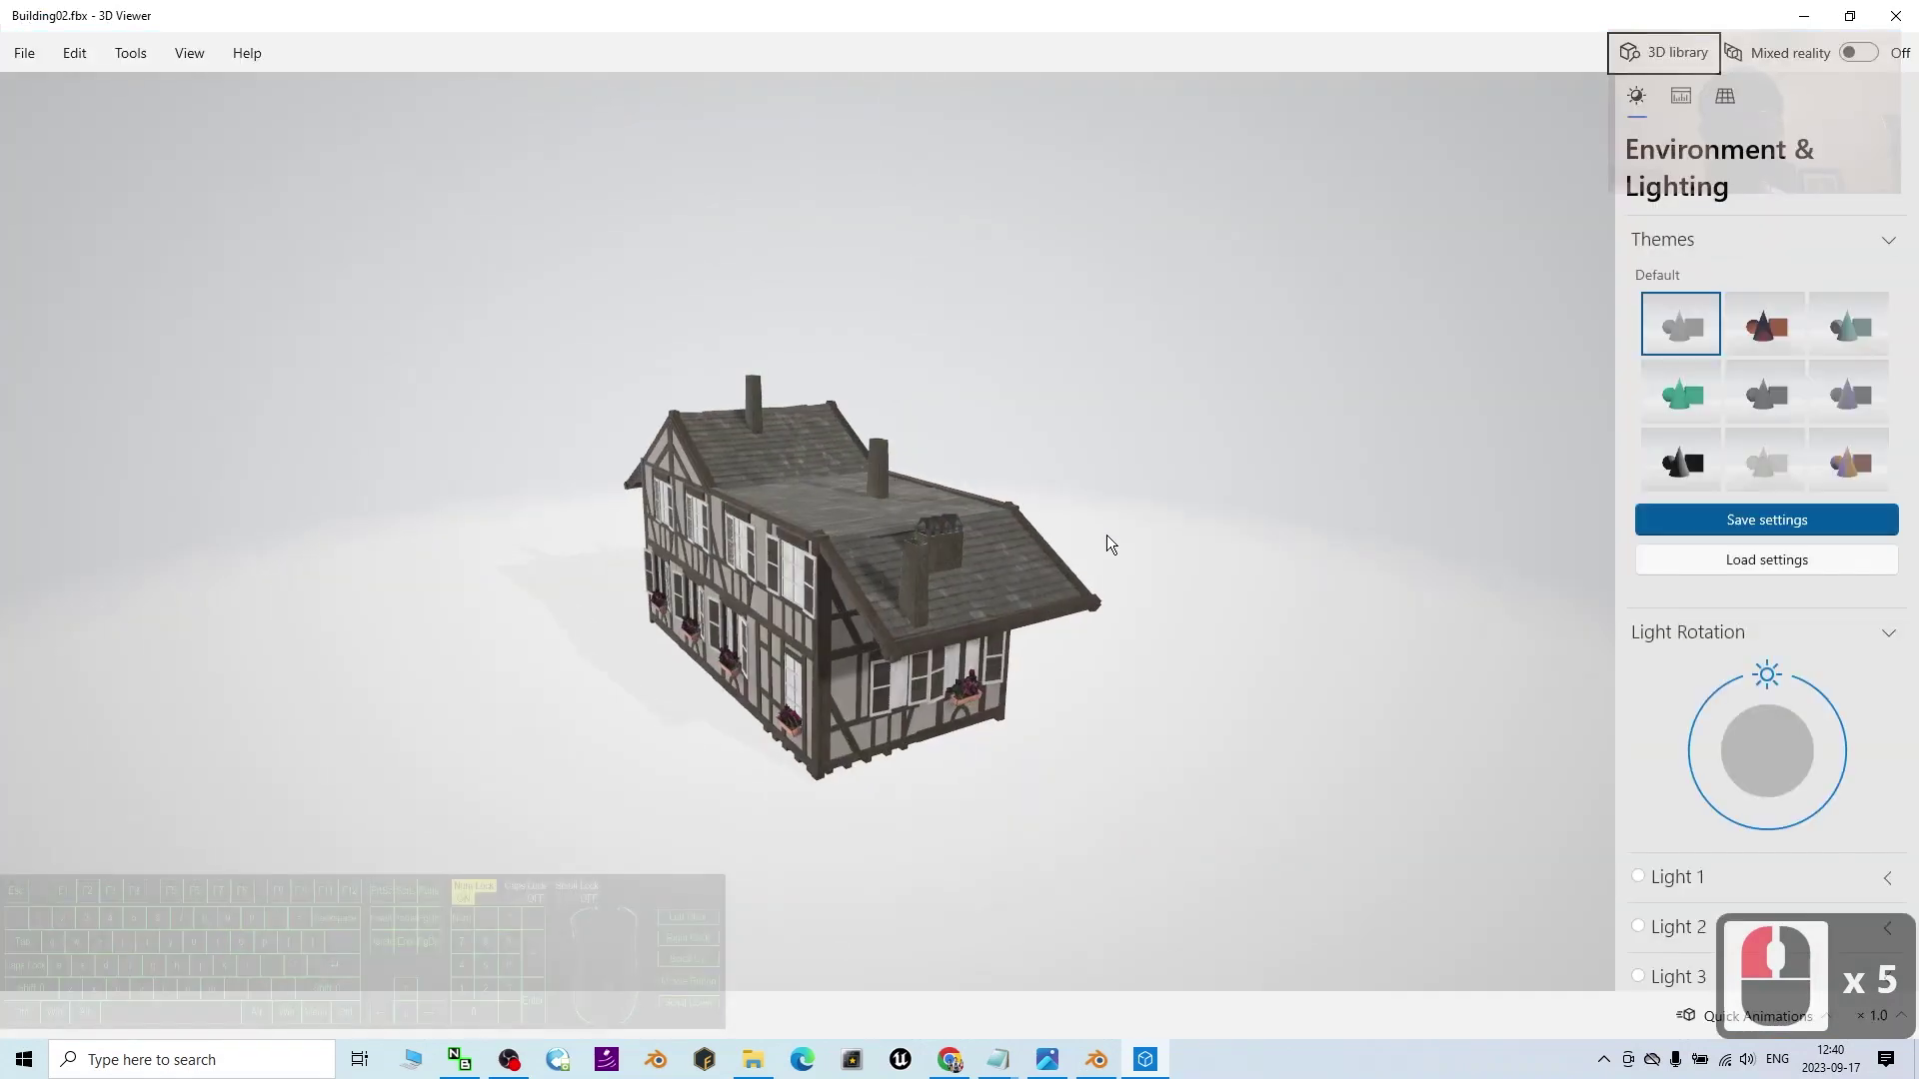
- Inspect the textured house up close and from several sides in 3D Viewer, and close the viewer
scroll(984, 589, "up", 3)
scroll(999, 574, "down", 2)
left_click_drag(1011, 564, 938, 554)
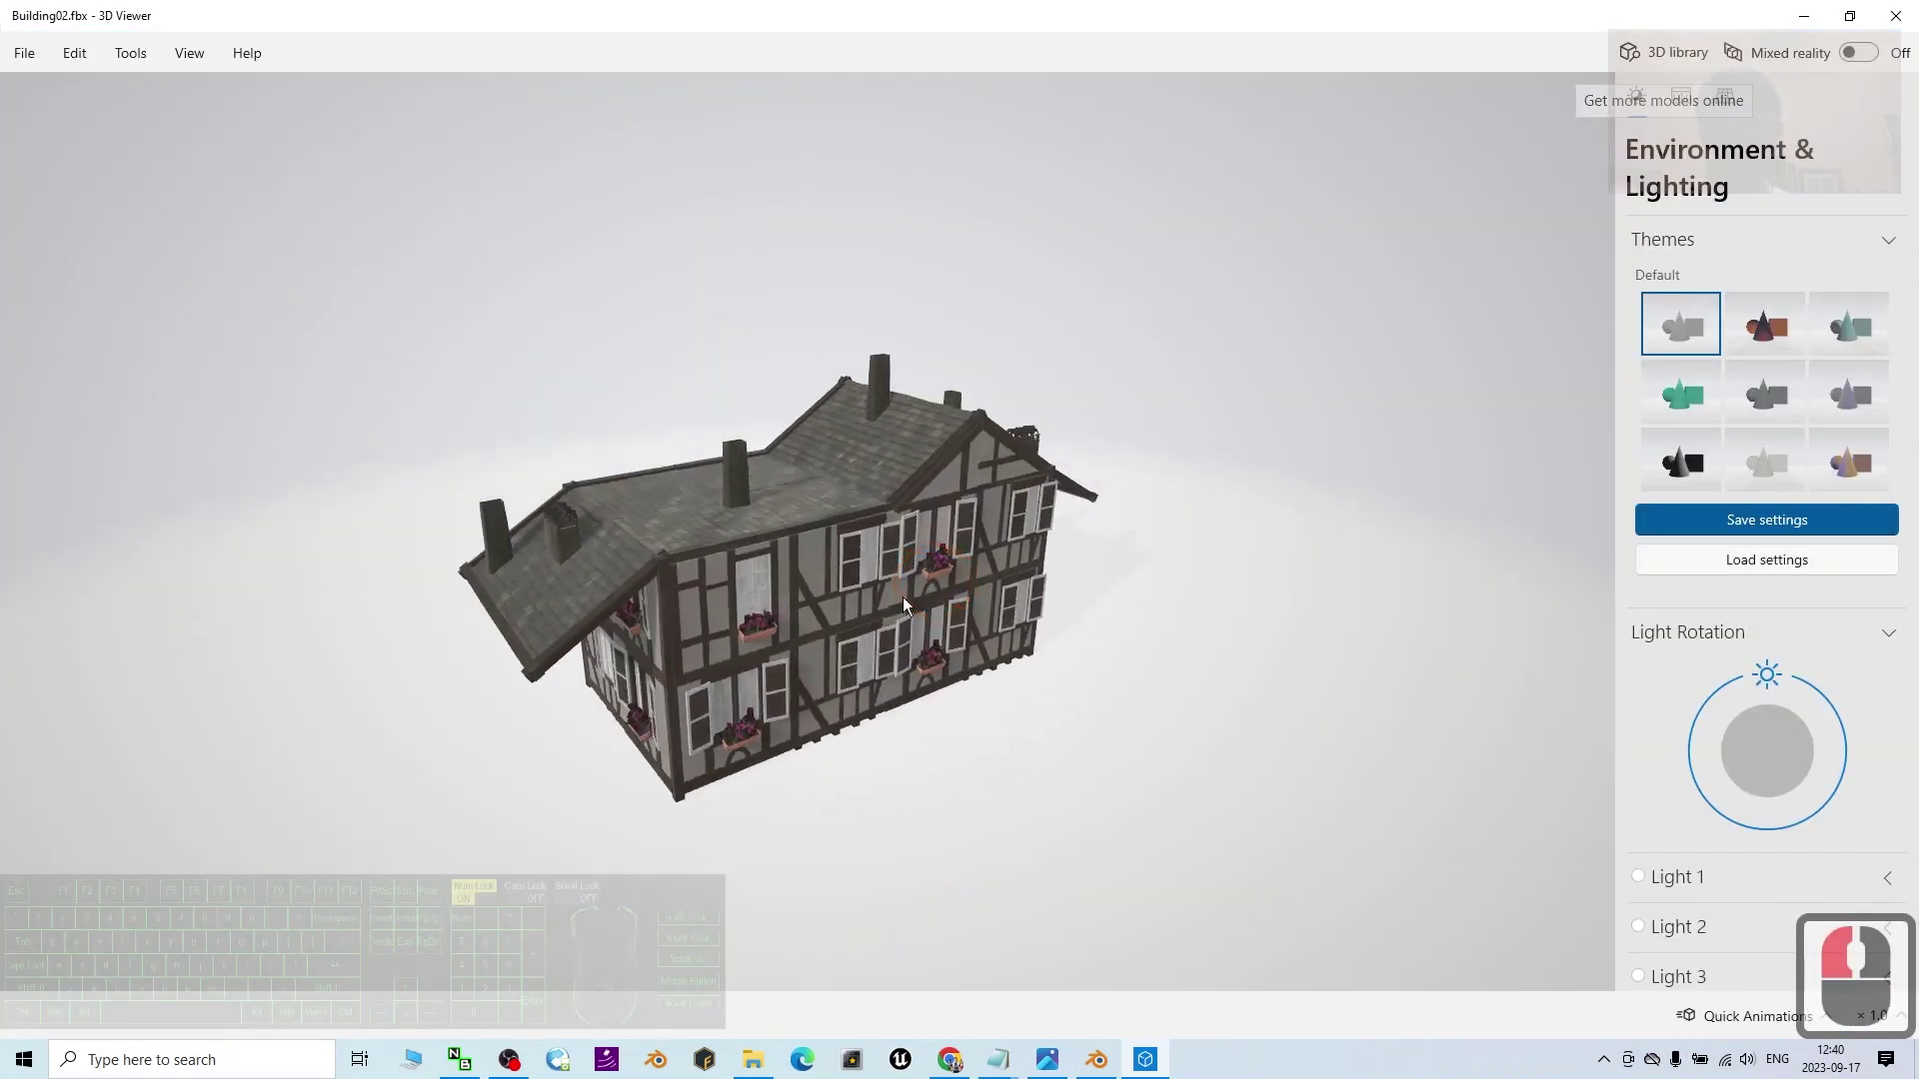
scroll(903, 597, "up", 2)
scroll(915, 576, "up", 2)
scroll(905, 640, "down", 3)
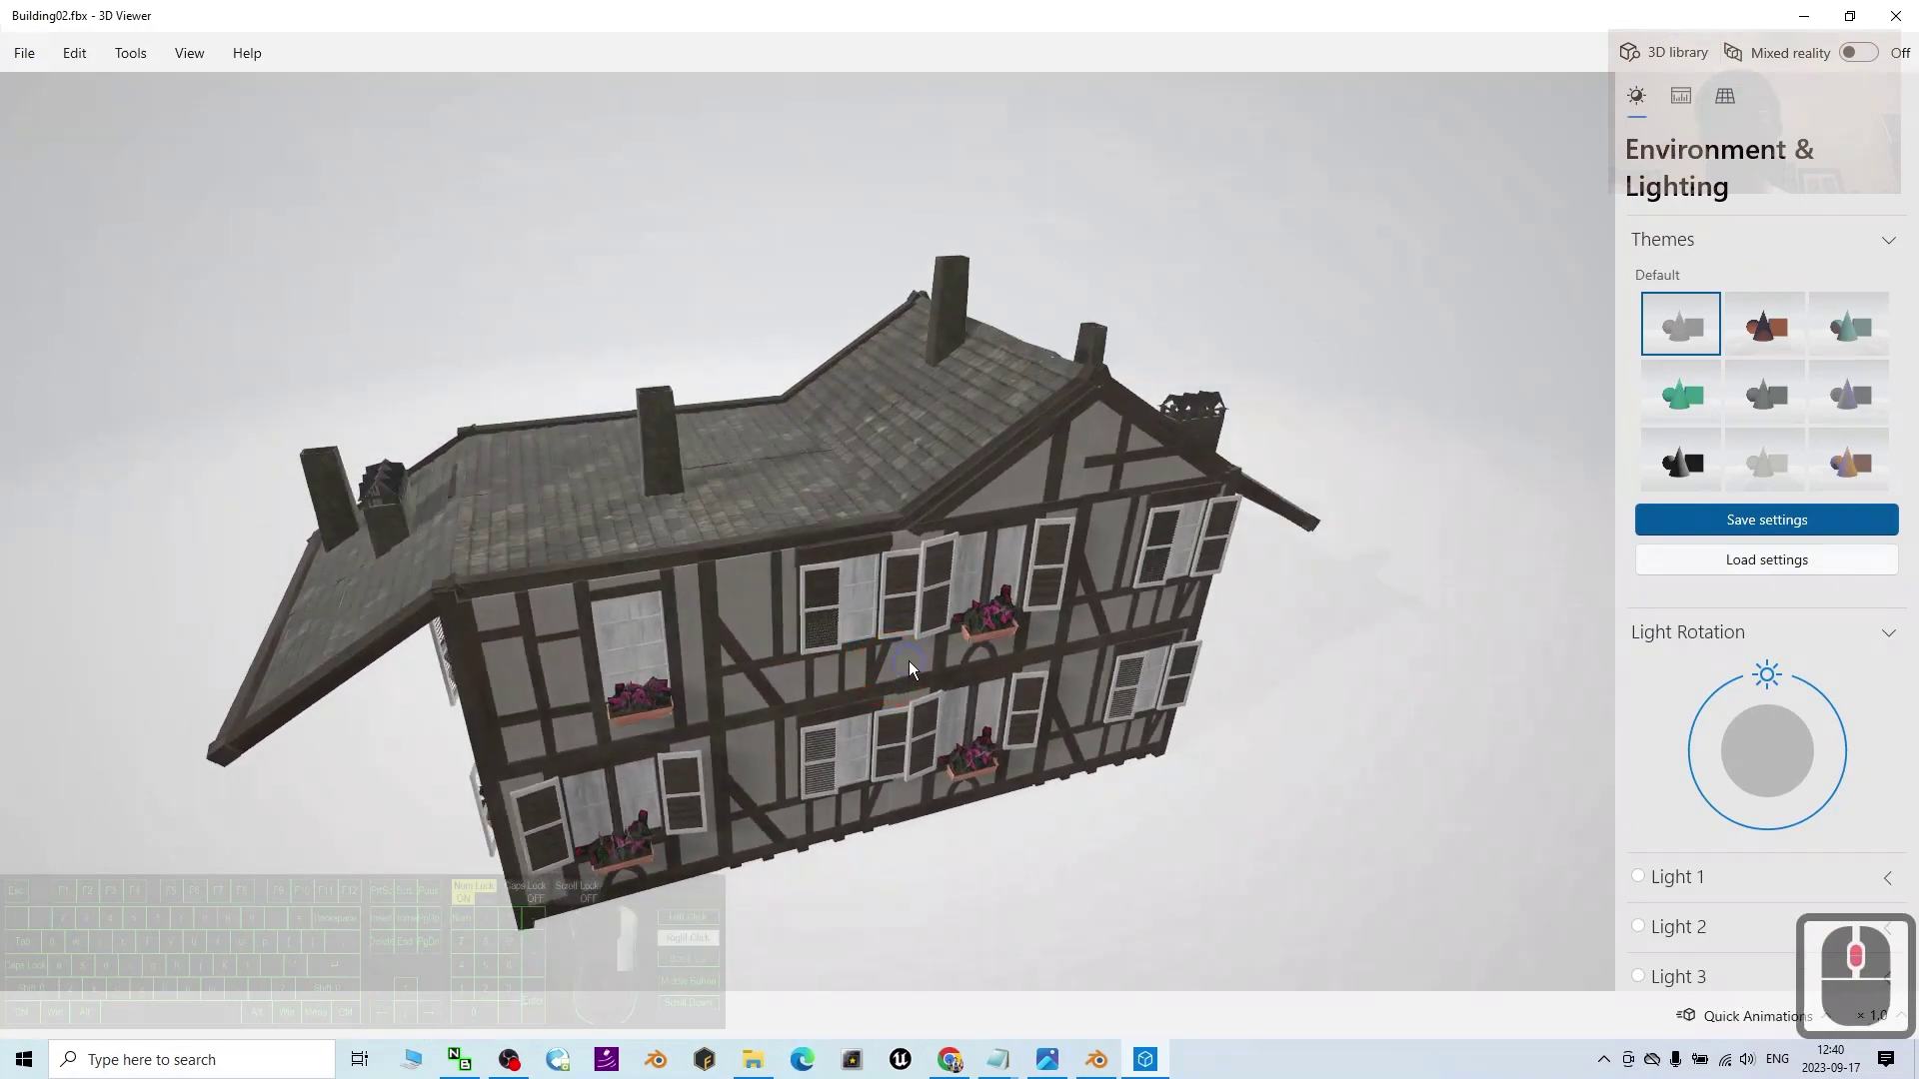
left_click_drag(909, 661, 869, 599)
left_click_drag(1282, 530, 1369, 530)
left_click(1889, 14)
left_click(1892, 17)
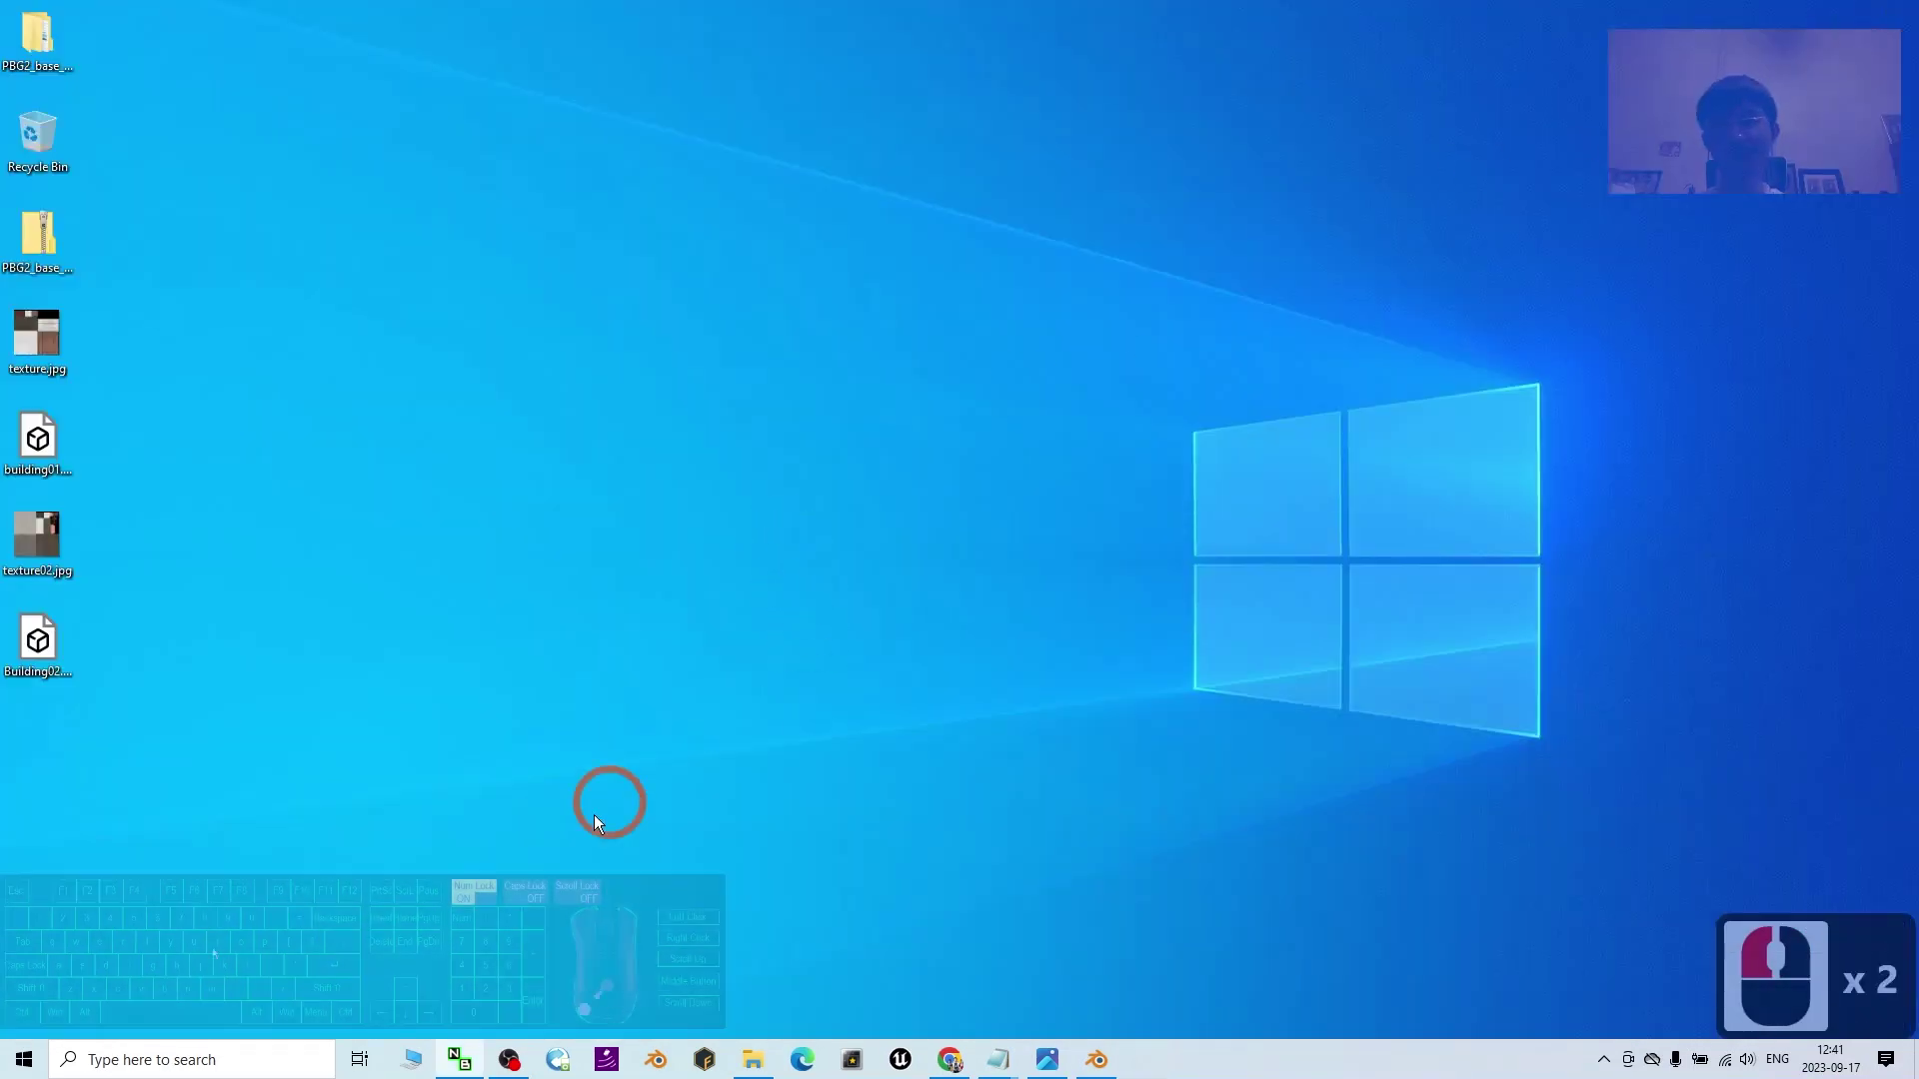
- Launch iClone 3DXchange 7, dismiss its sign-in prompt and shrink its window so the desktop files stay reachable
left_click(150, 1059)
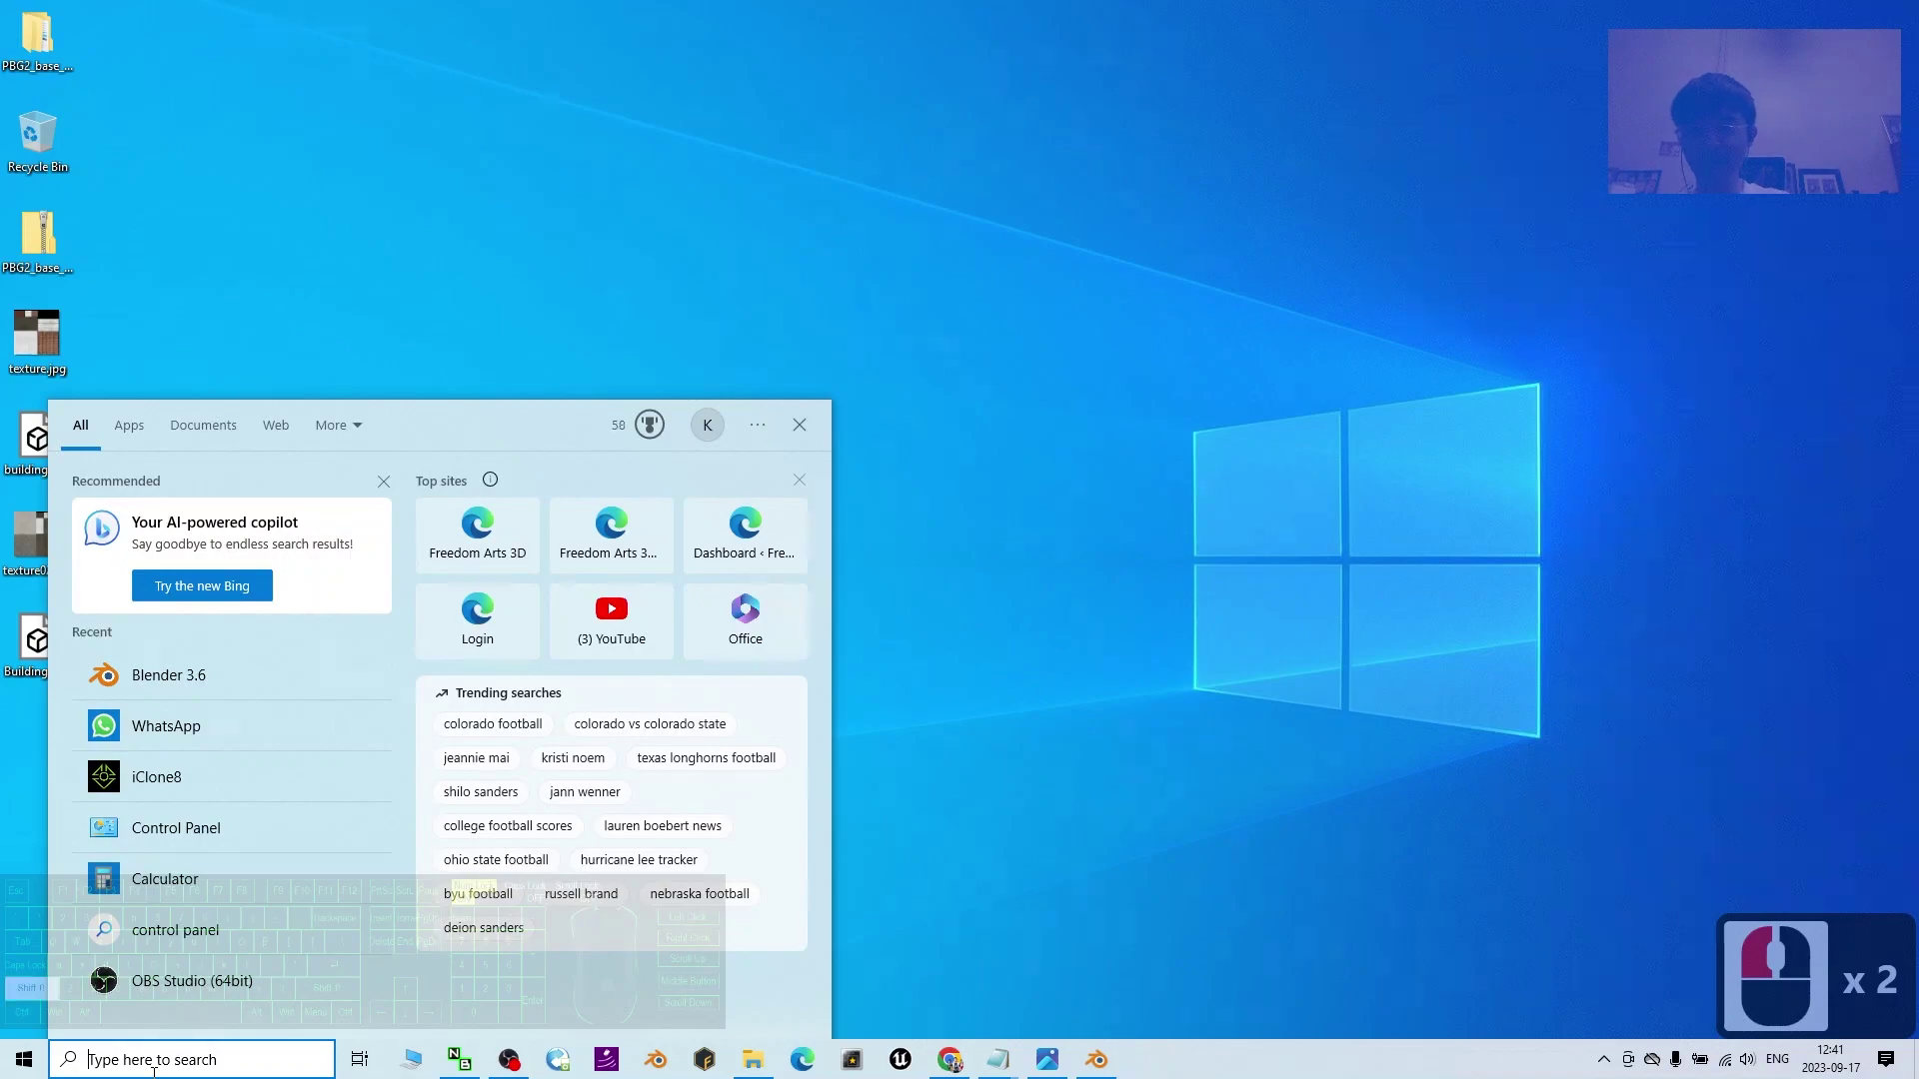
type("iclone")
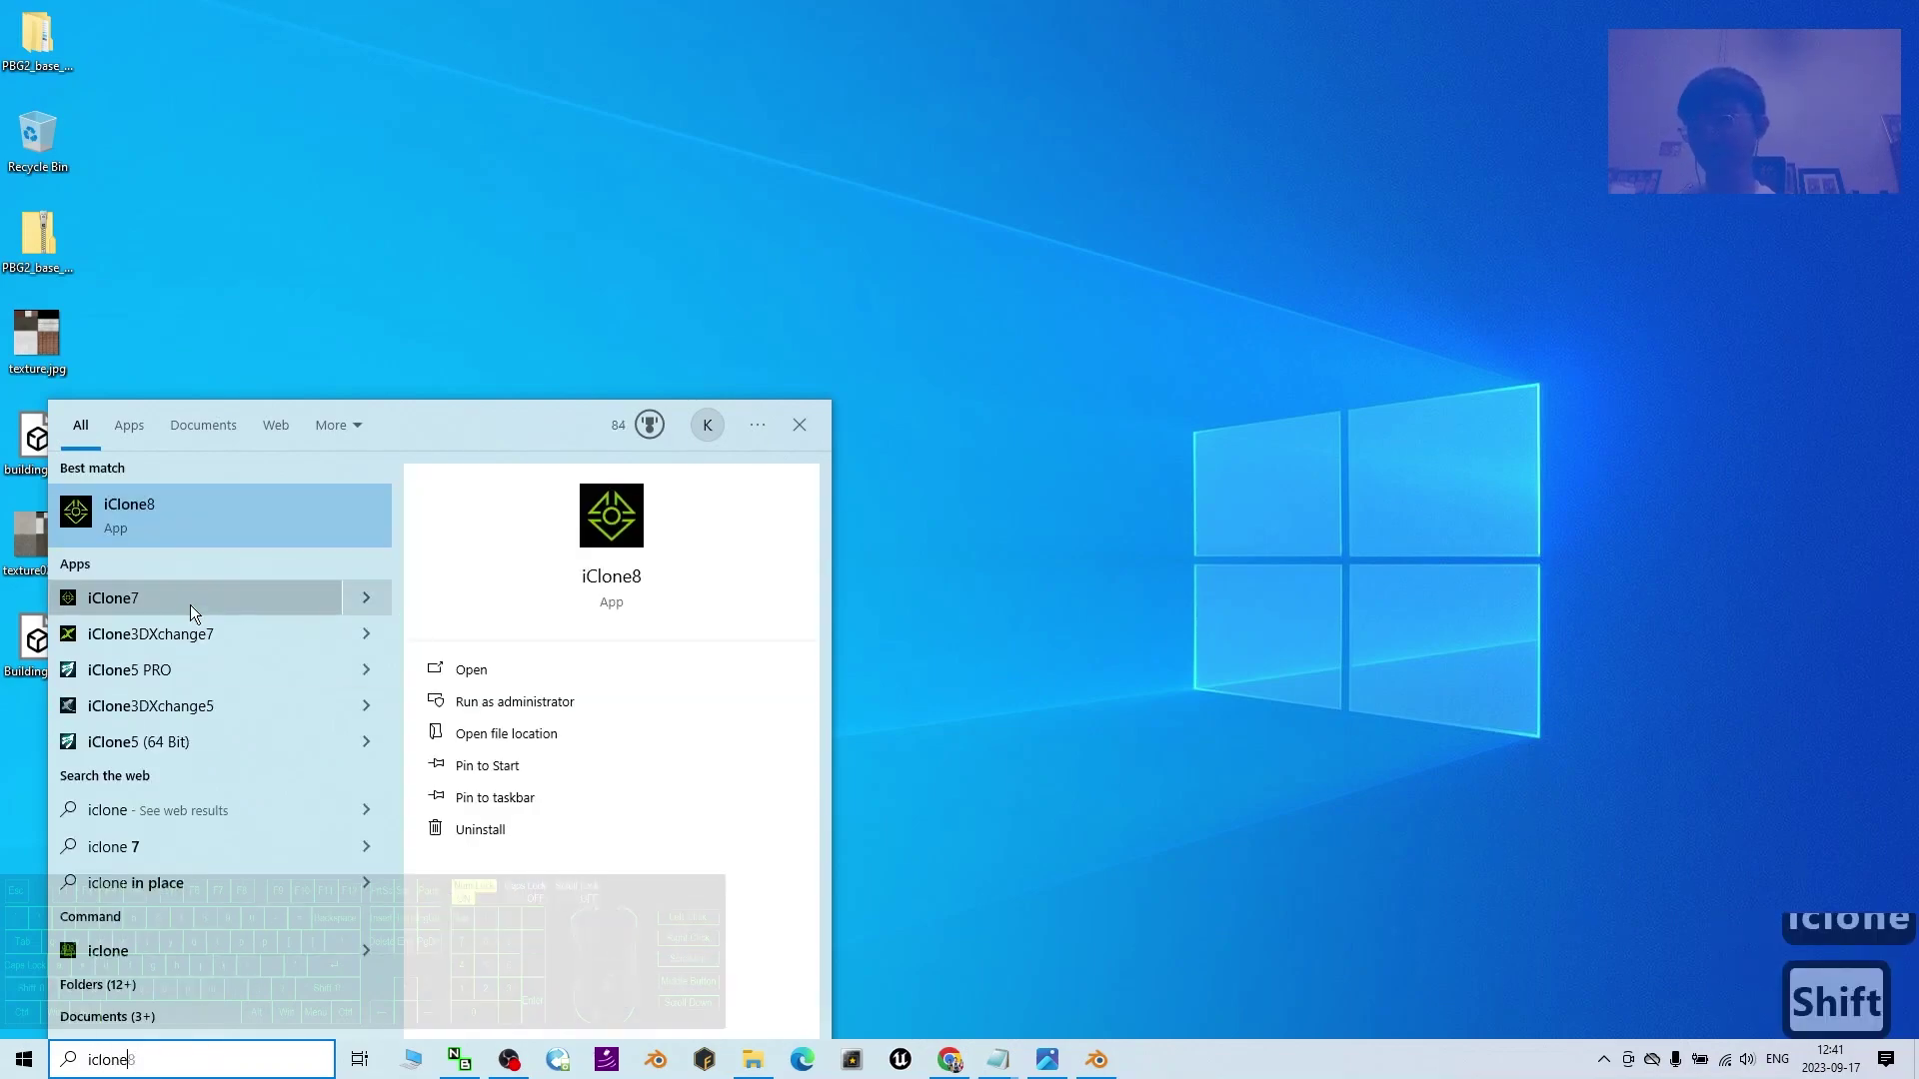
left_click(186, 634)
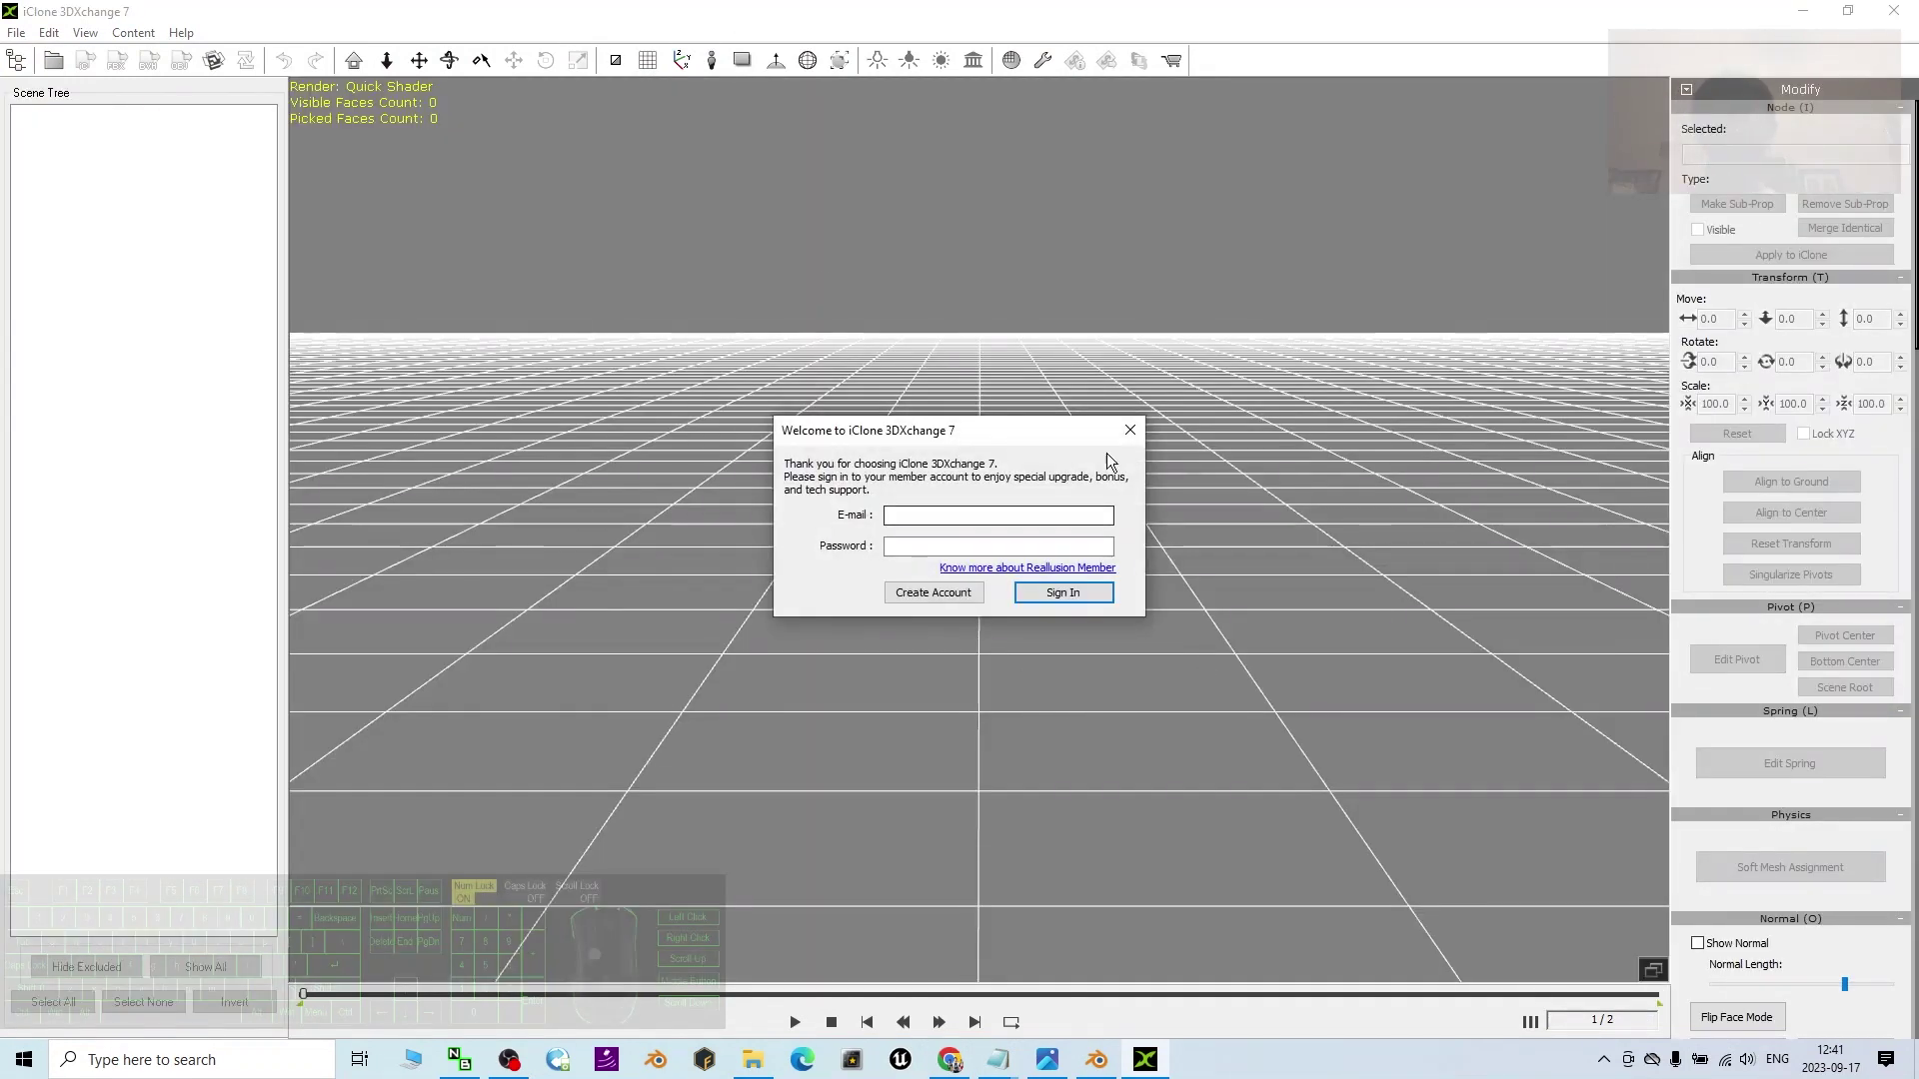
left_click(1129, 430)
double_click(699, 13)
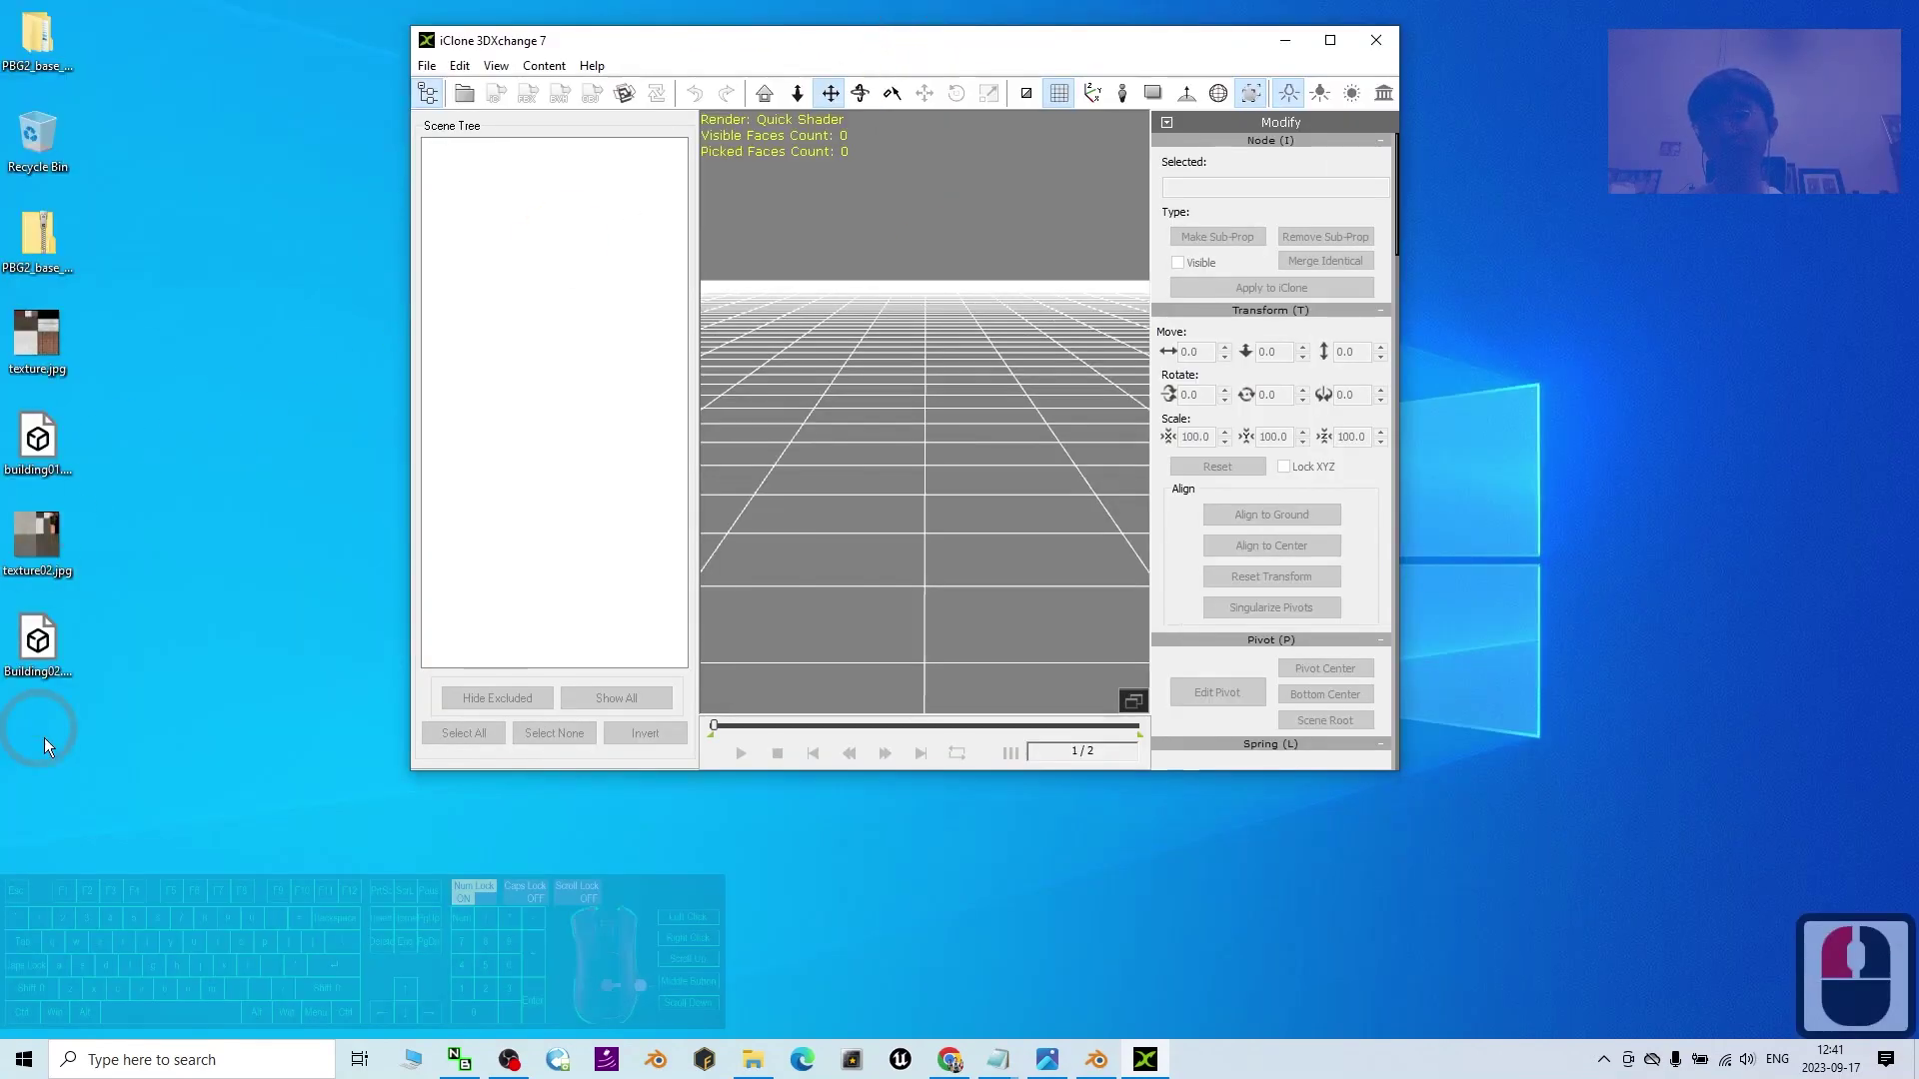
- Import Building02.fbx from the desktop with Ignore Namespace and Adjust Material Color Automatically enabled, and maximize the 3DXchange window
left_click_drag(40, 644, 875, 463)
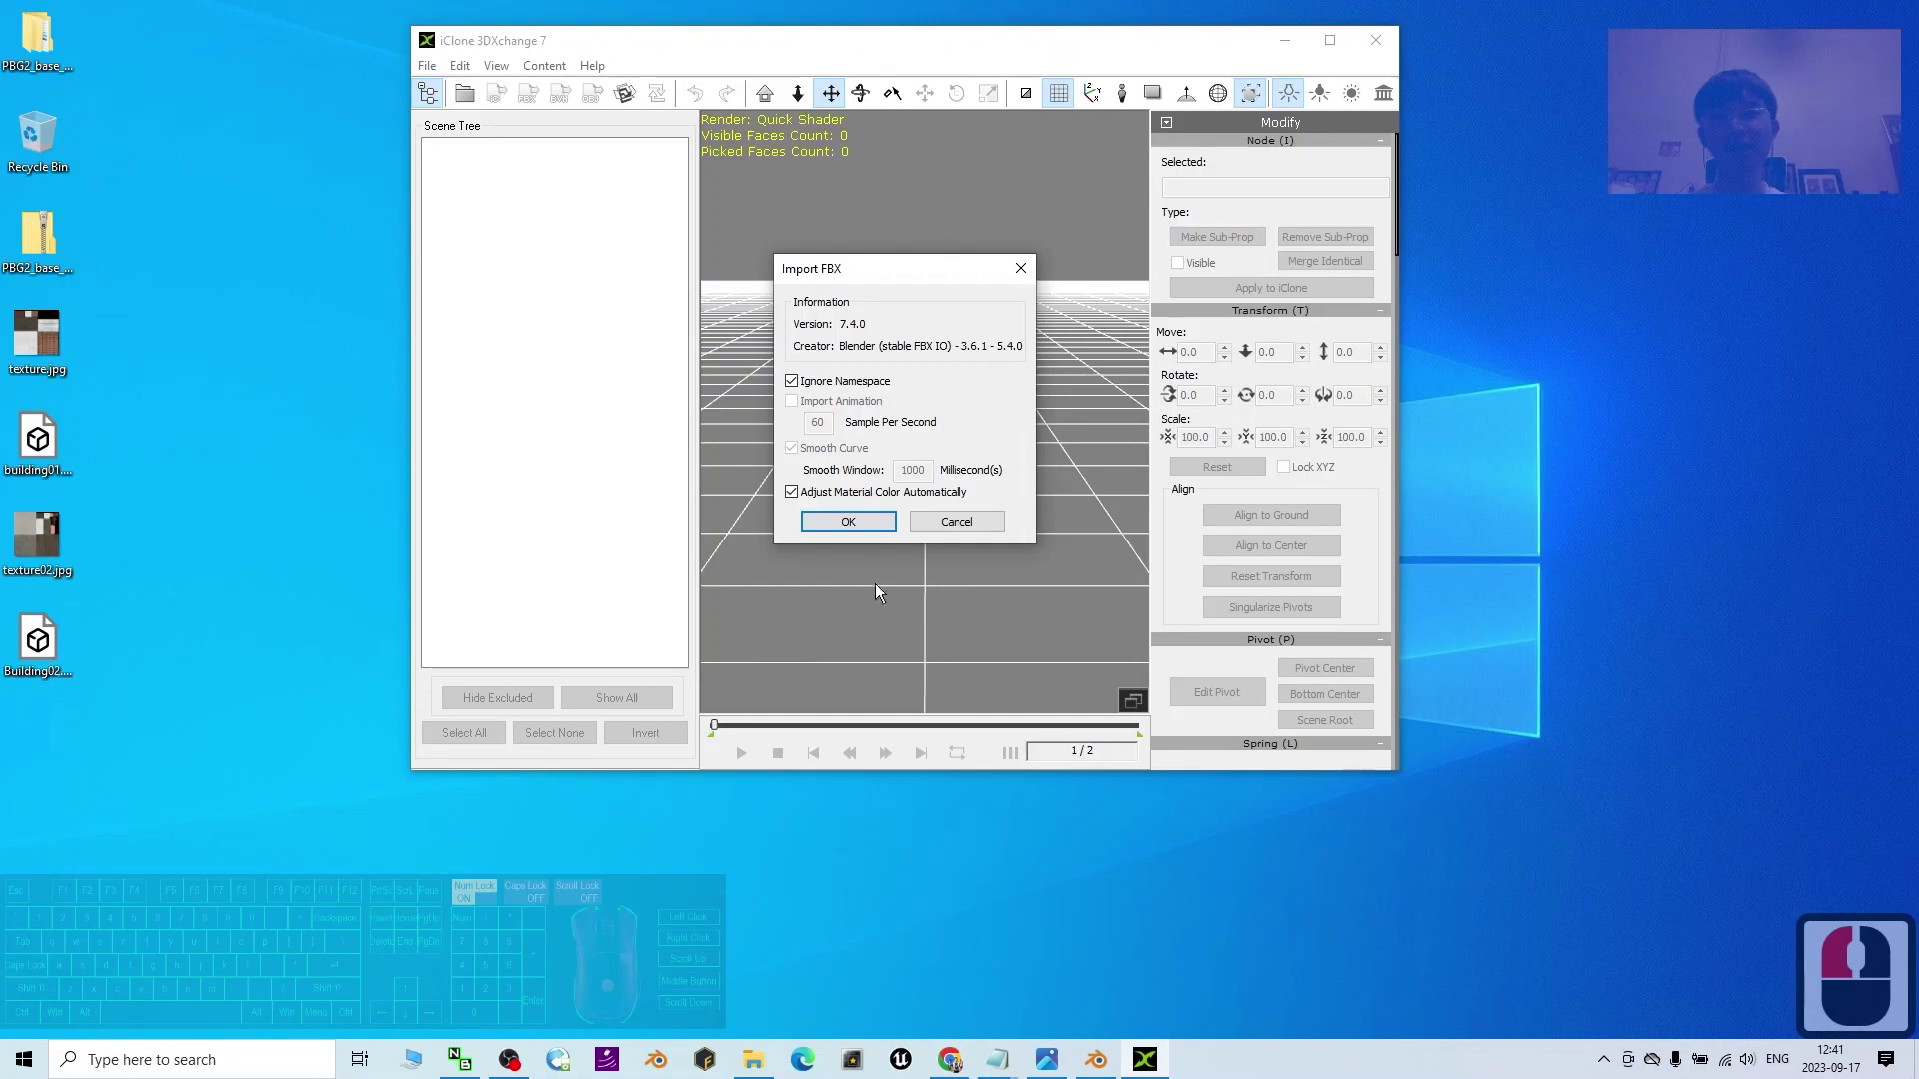
left_click(877, 517)
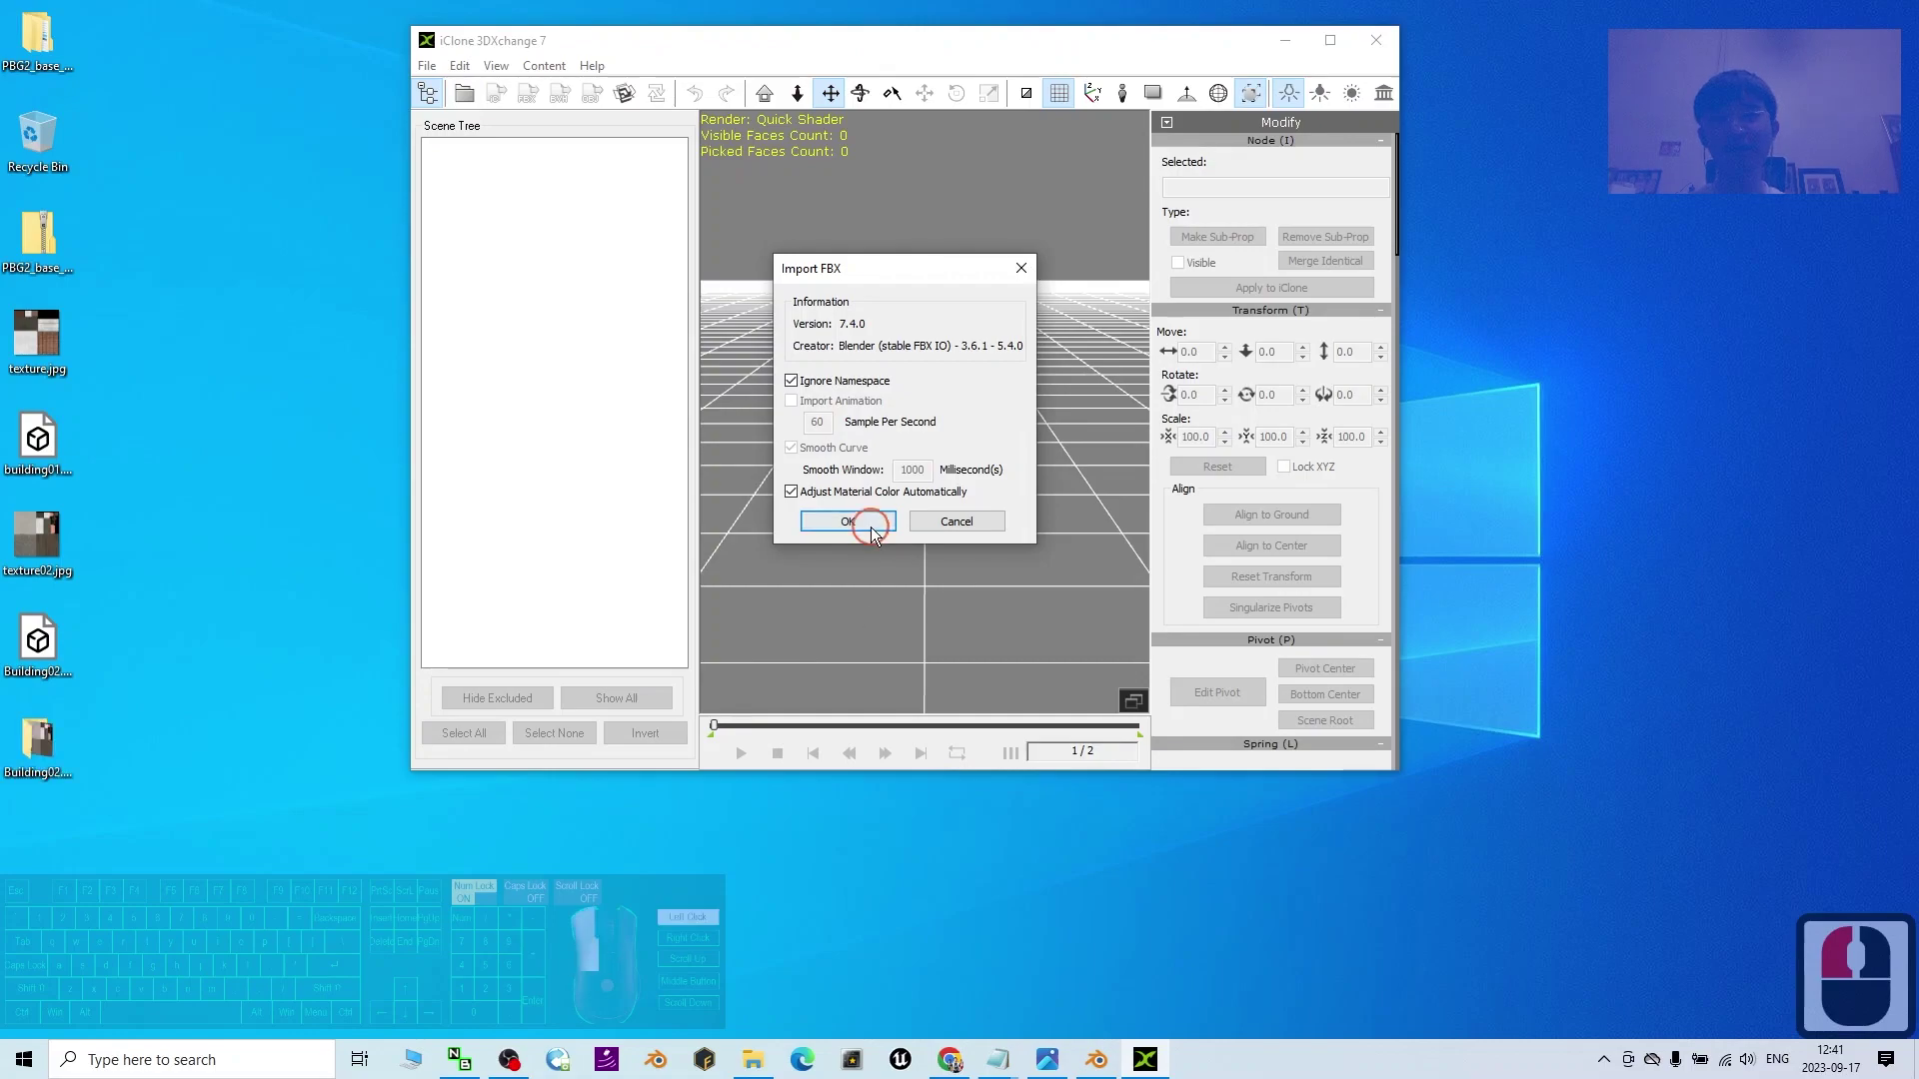
left_click(1331, 41)
- Examine the imported house's walls, roof and windows up close and from several angles in 3DXchange
scroll(1049, 497, "up", 2)
key("x")
left_click_drag(1137, 605, 1110, 445)
left_click(1040, 1060)
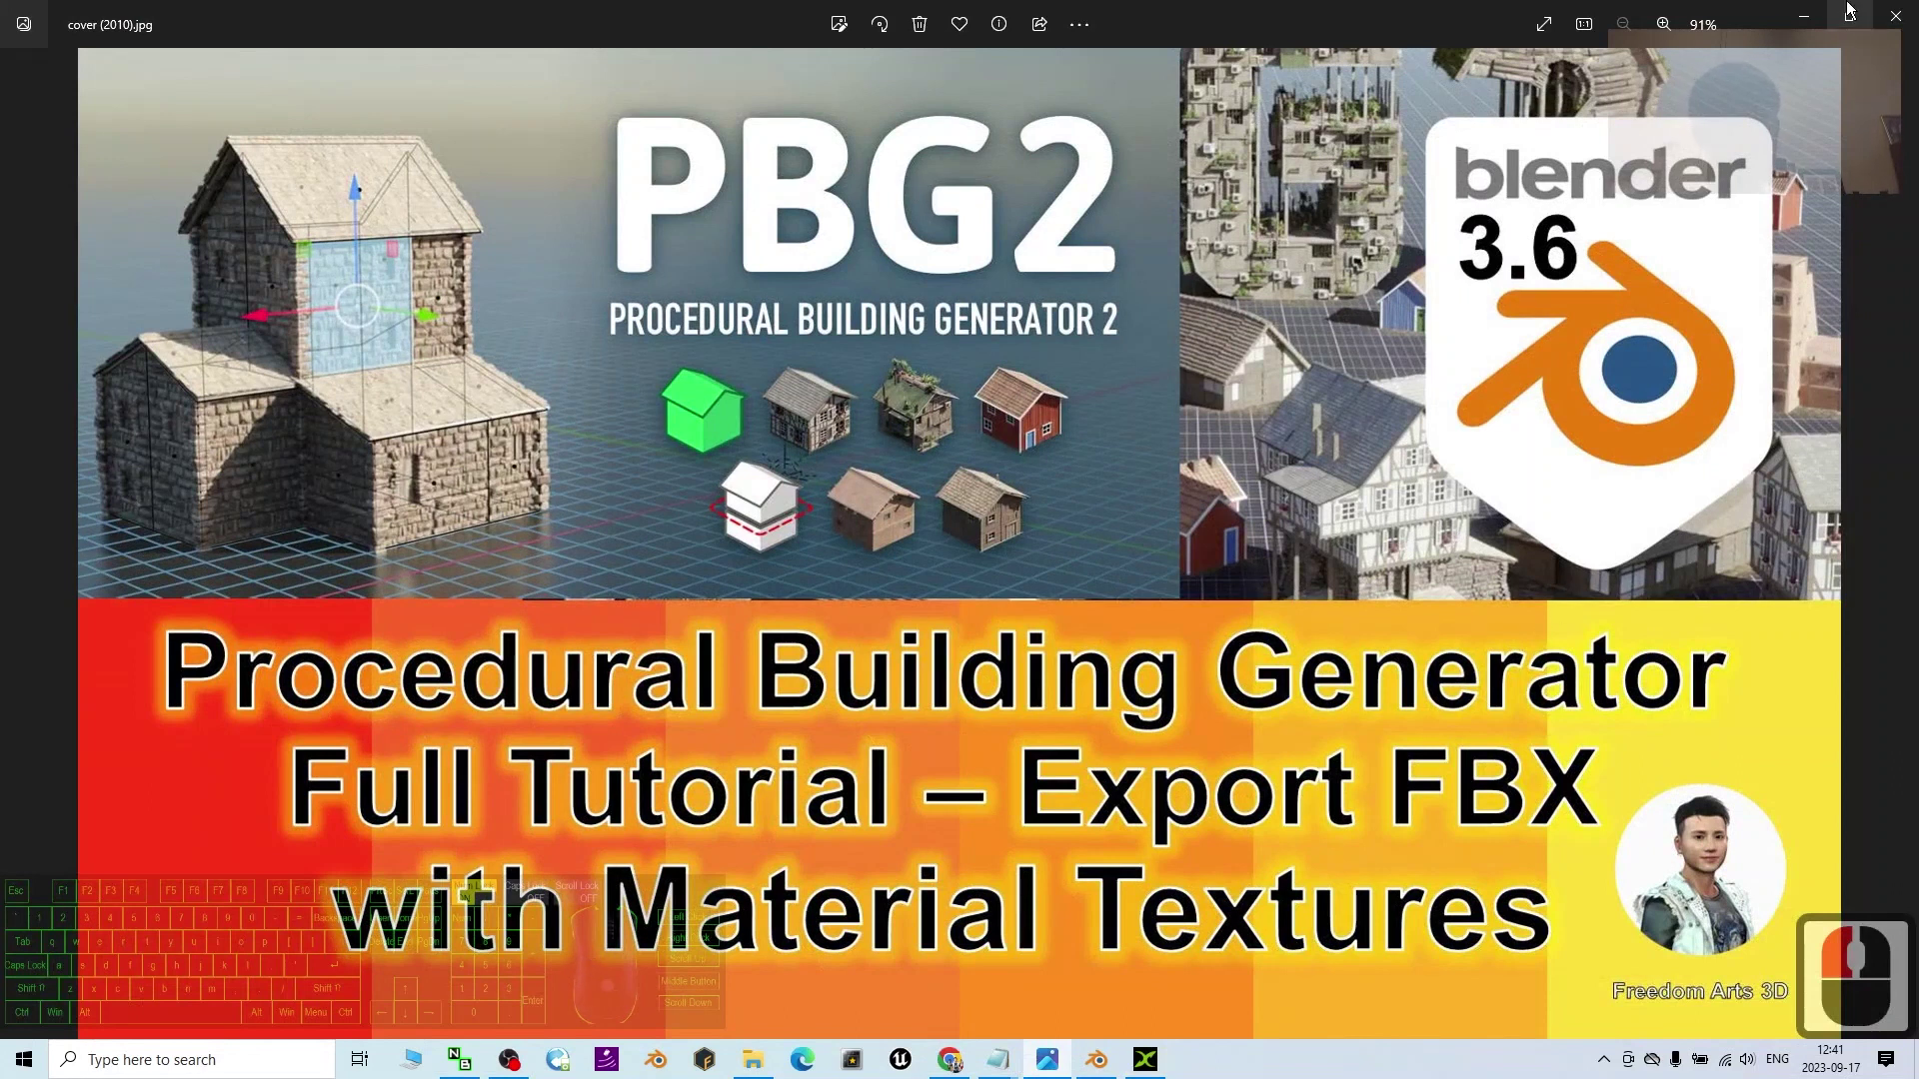
left_click(1804, 16)
scroll(999, 584, "up", 12)
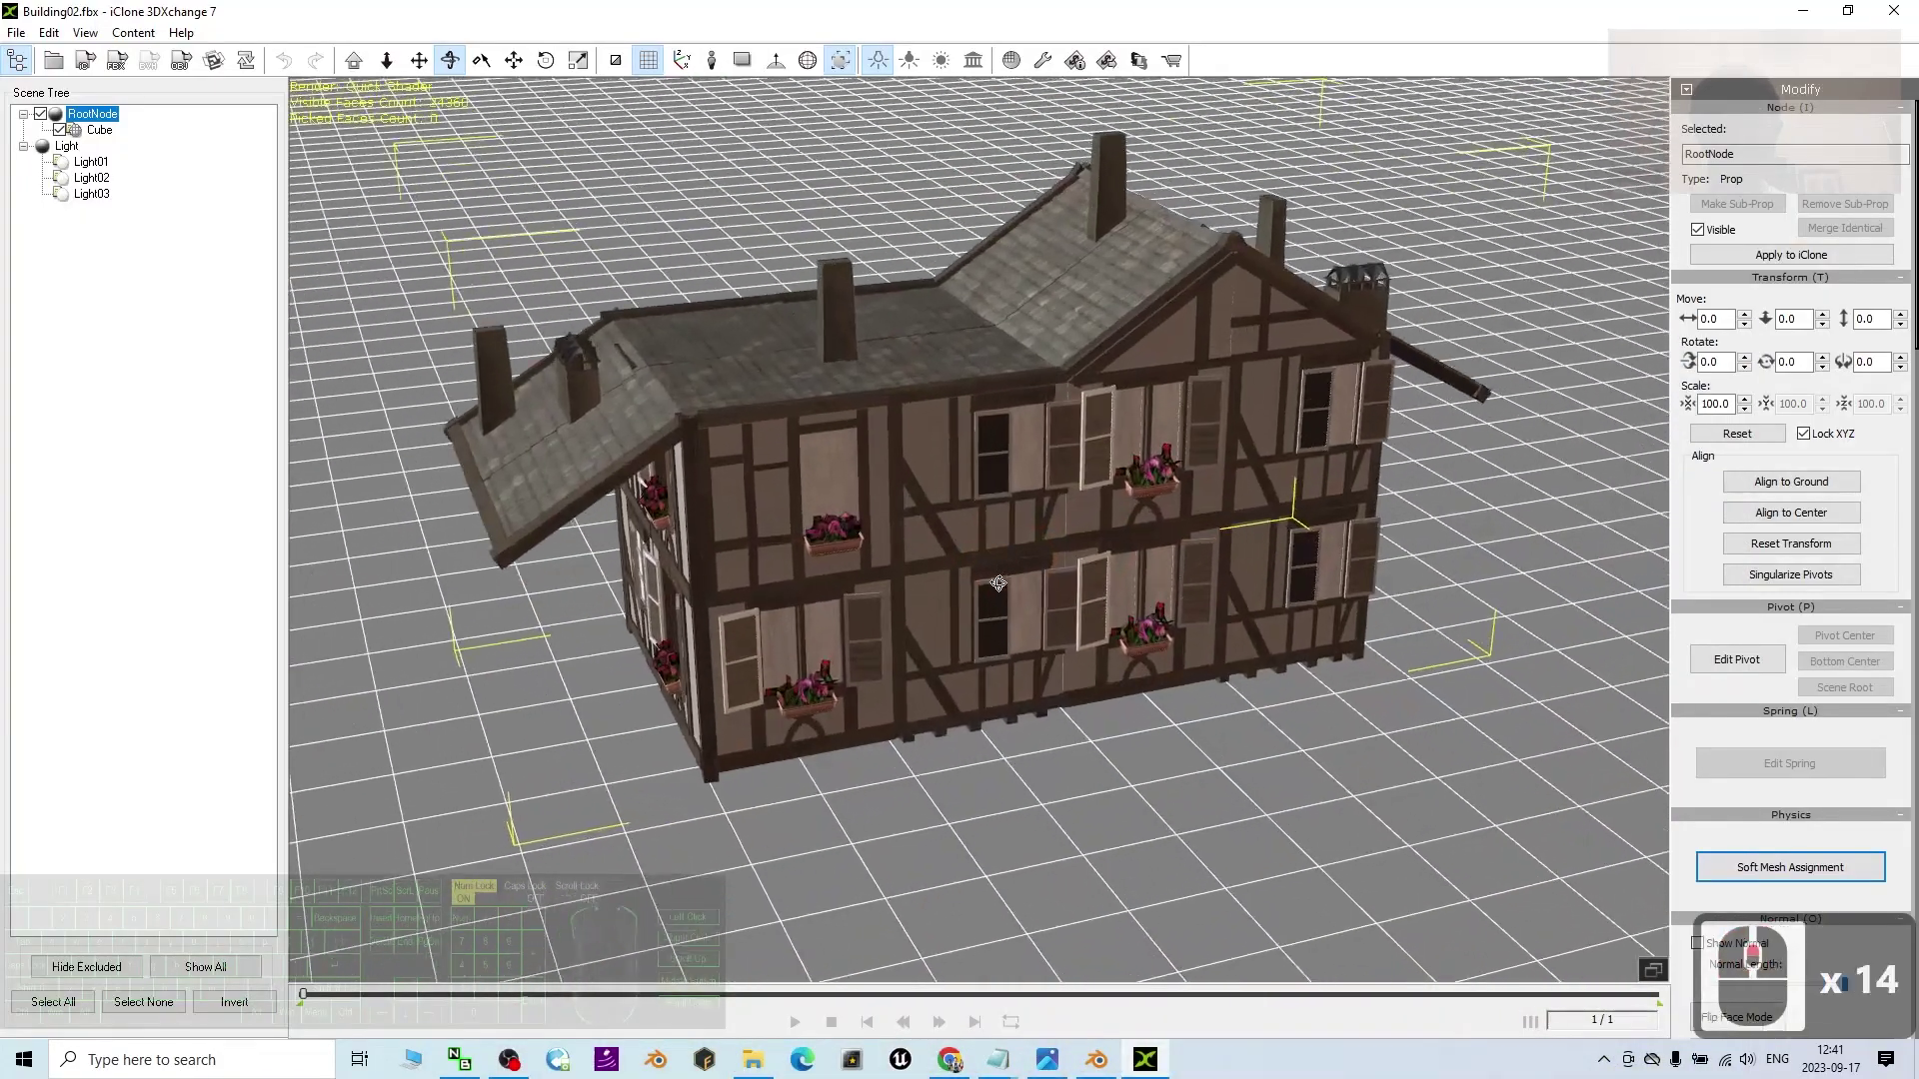
left_click_drag(999, 583, 988, 494)
key("x")
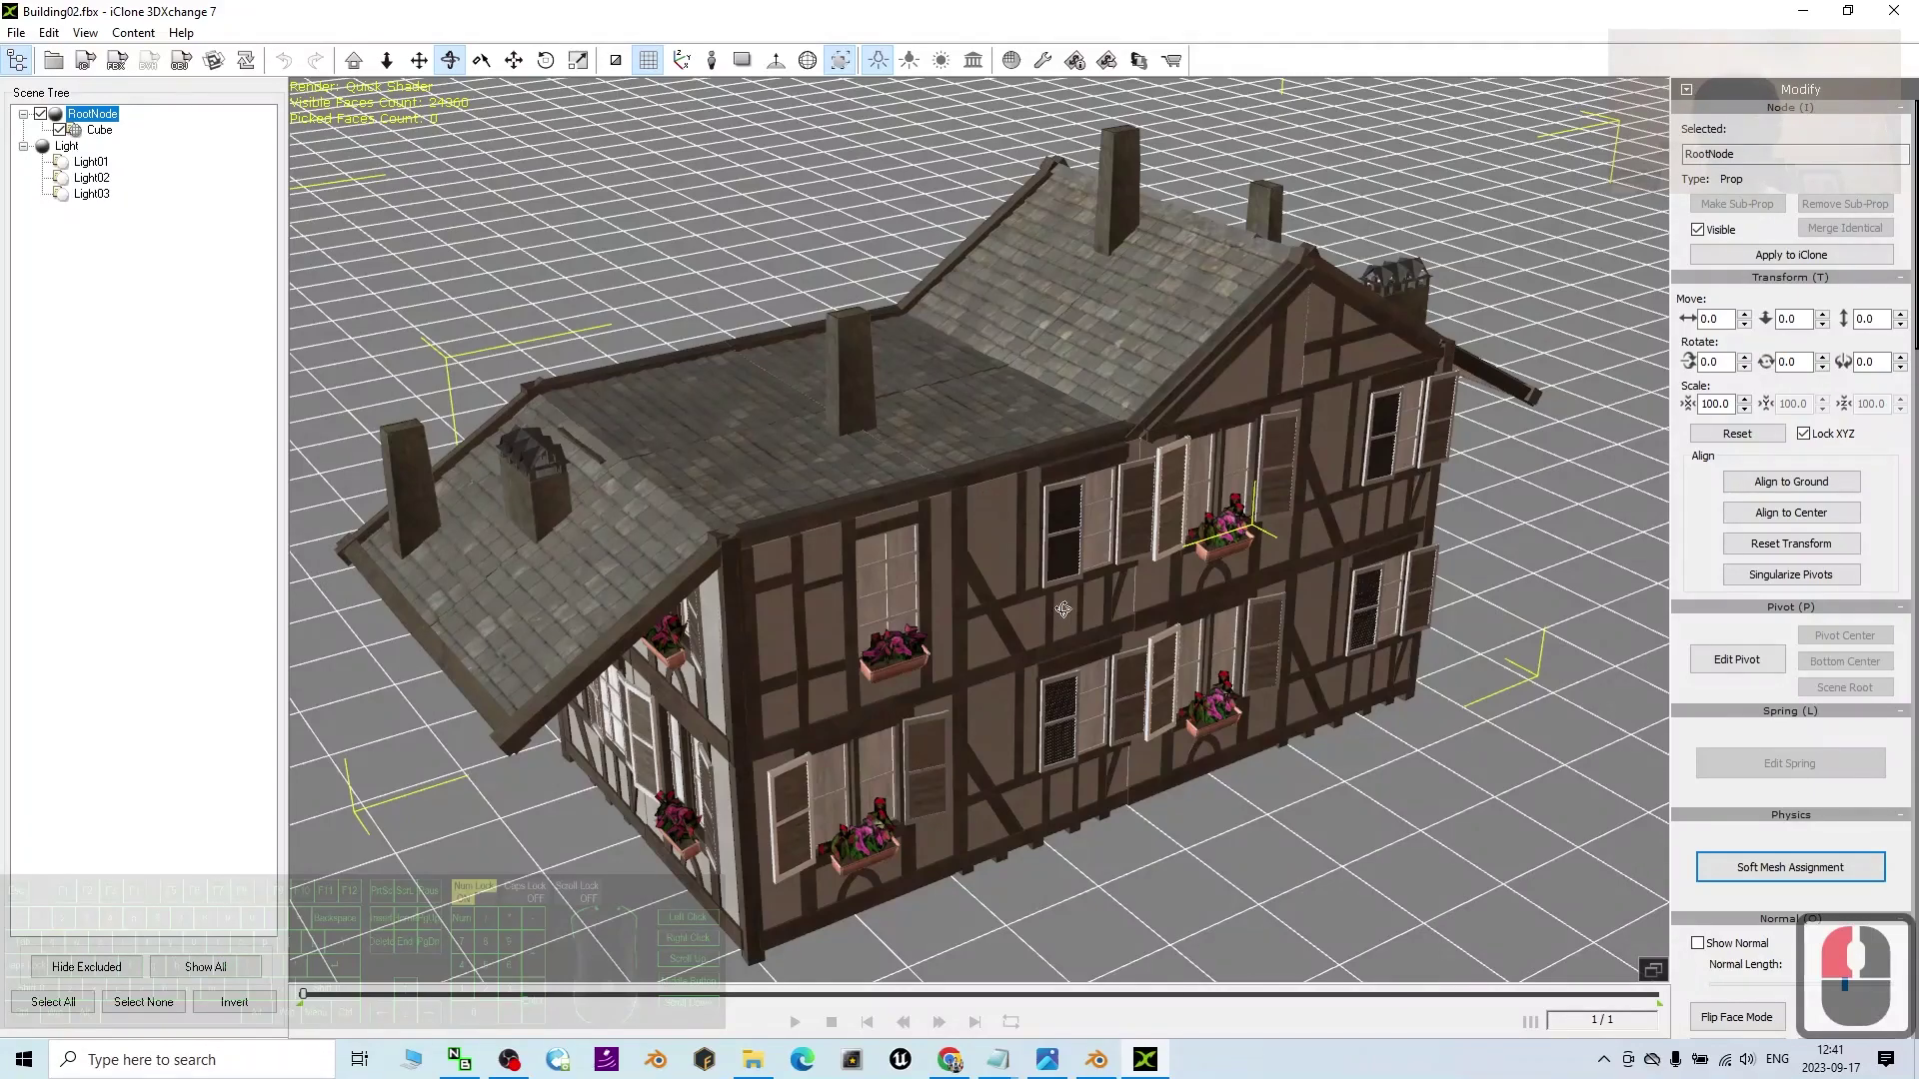
scroll(1064, 610, "down", 2)
key("x")
left_click_drag(1141, 646, 1094, 549)
key("c")
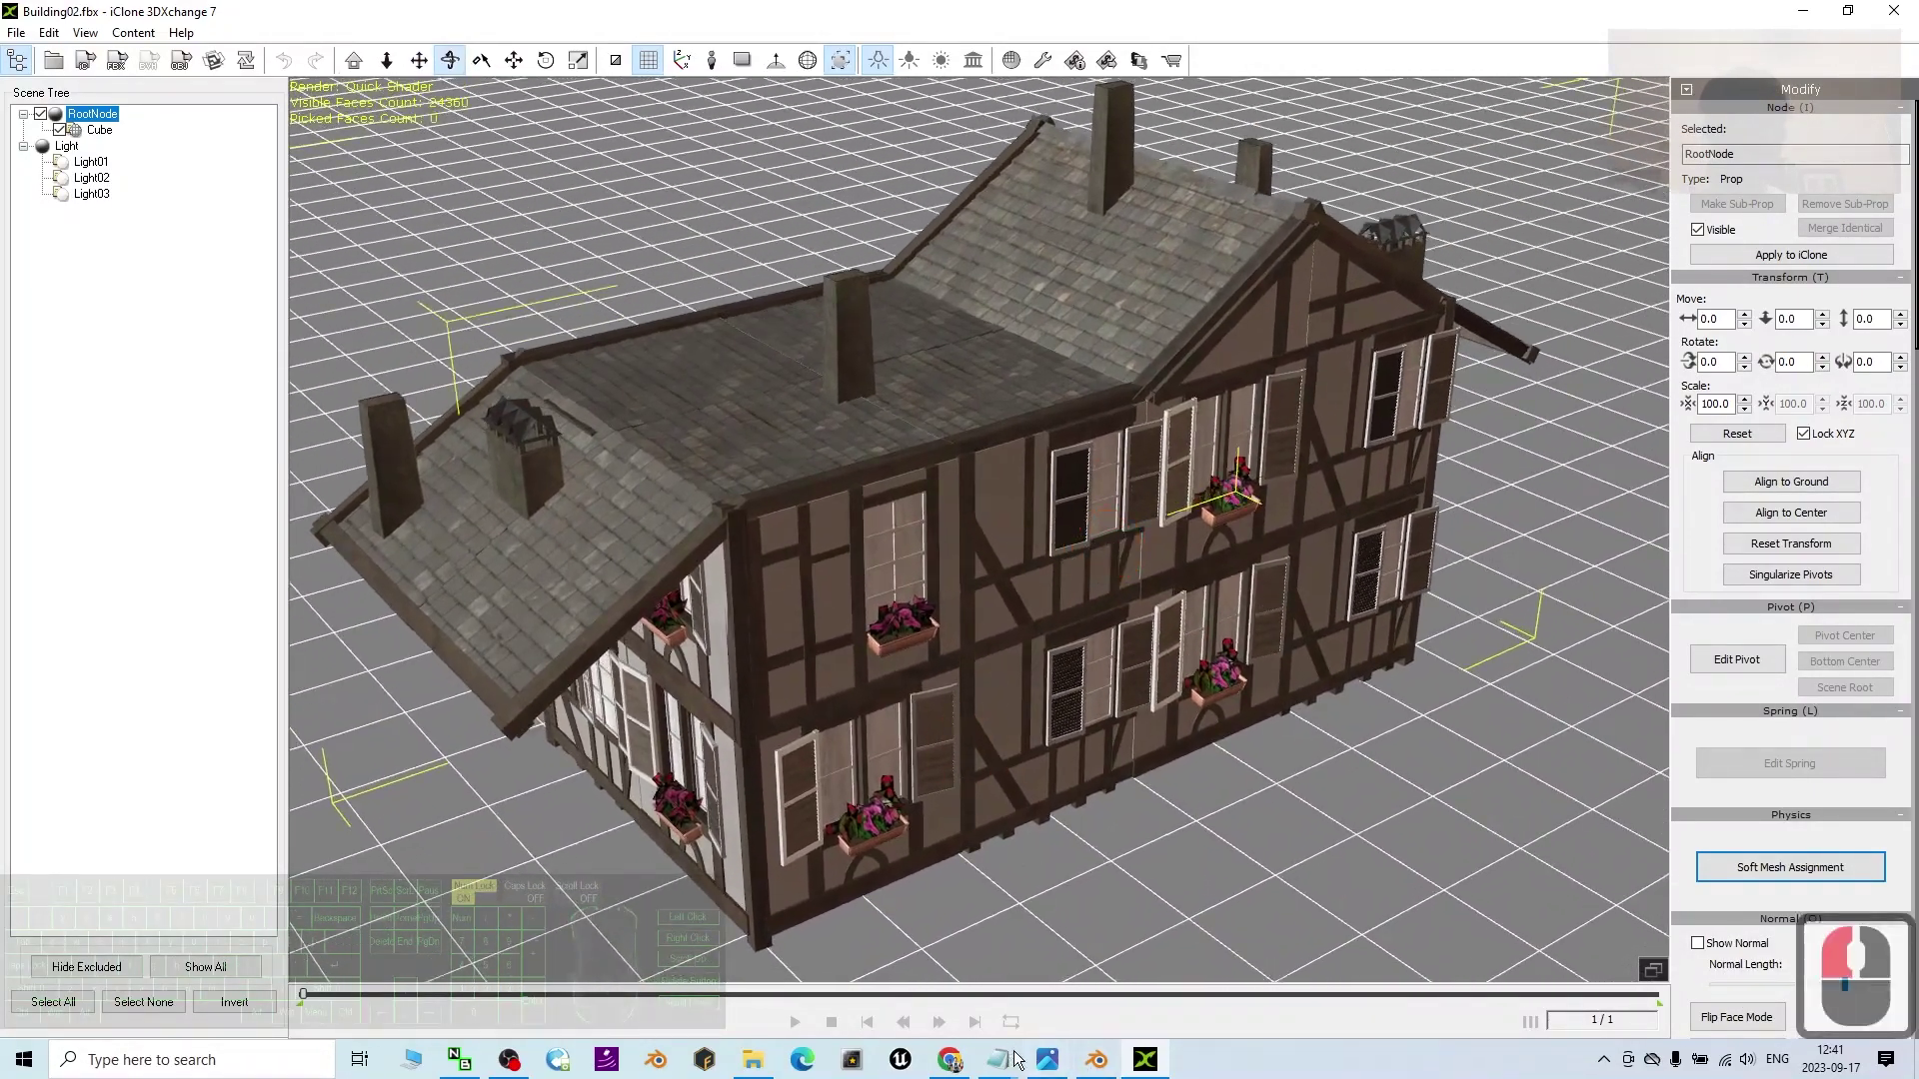
- Switch to the Photos app and look through the PBG2 promotional images, examining the building styles in feature_image3.jpg and pbg2.jpg
left_click(1050, 1059)
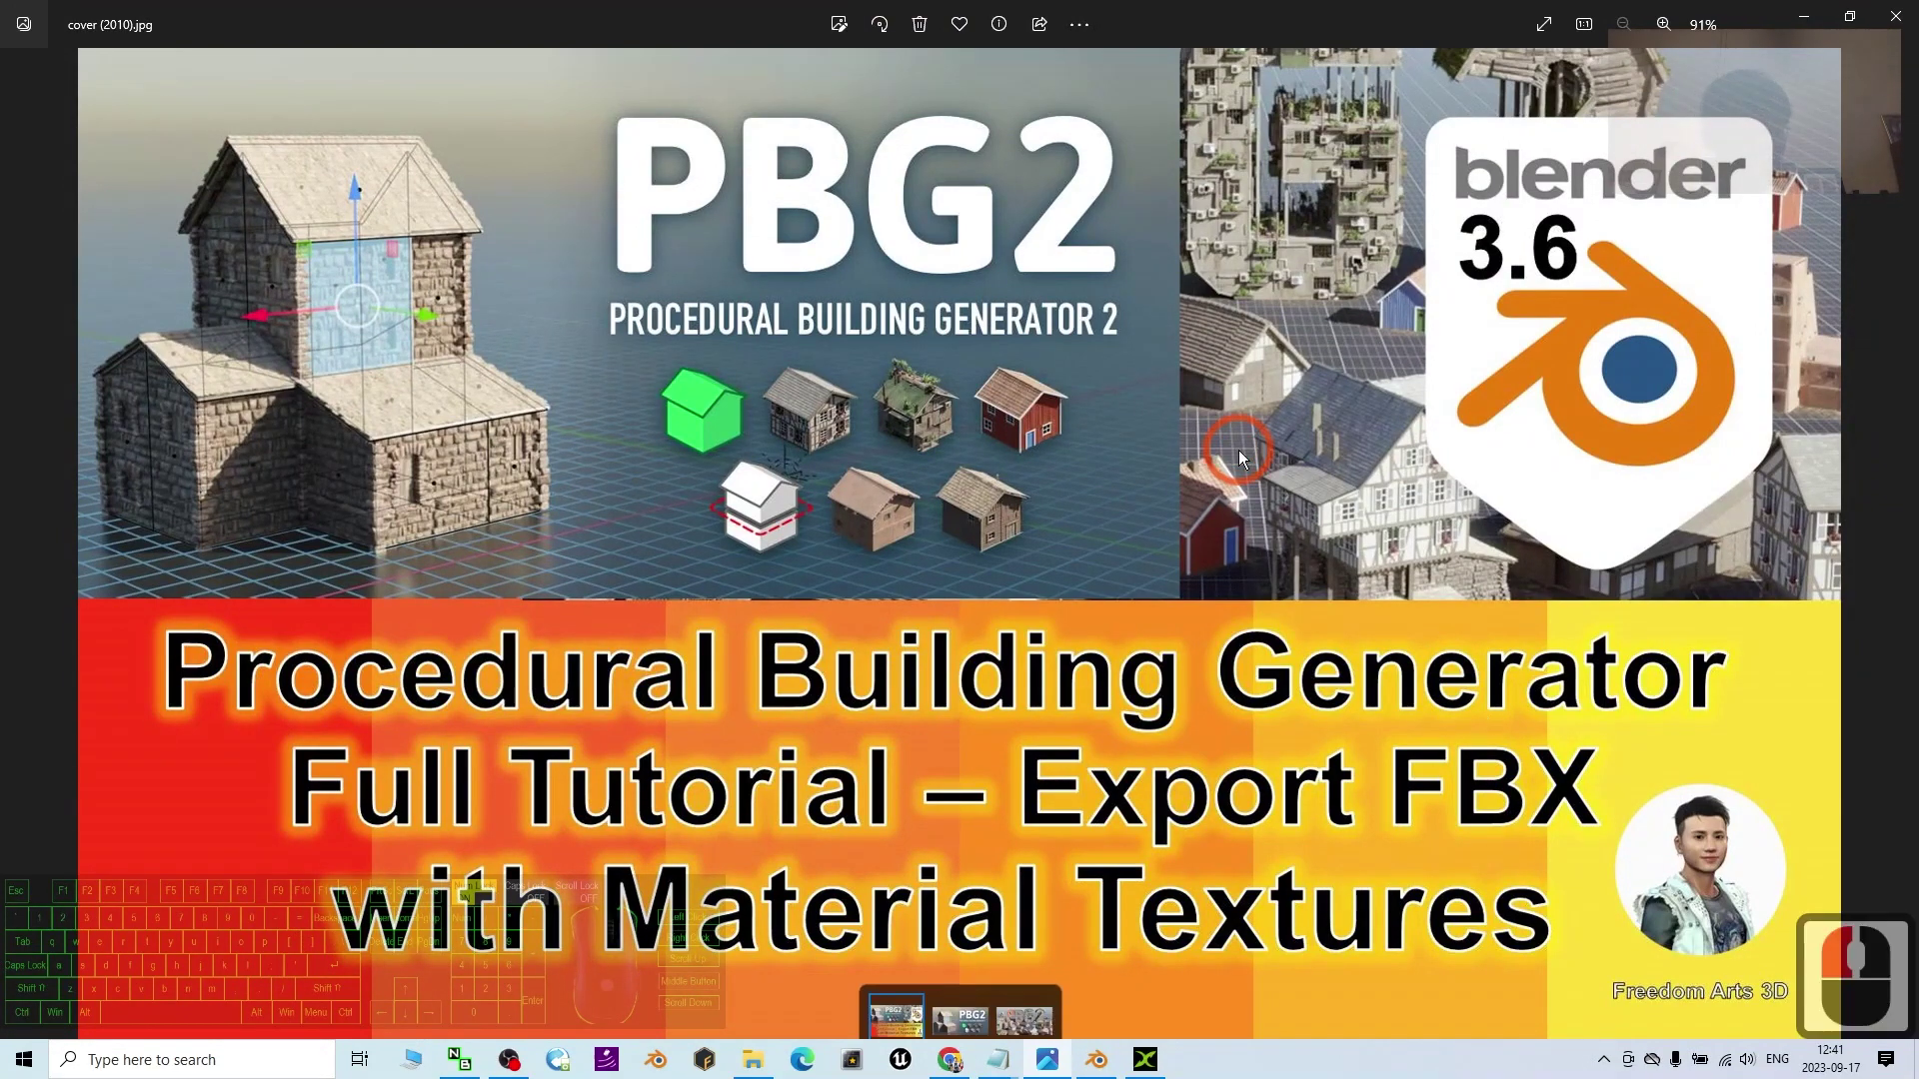
key("Right")
key("Left")
key("Left")
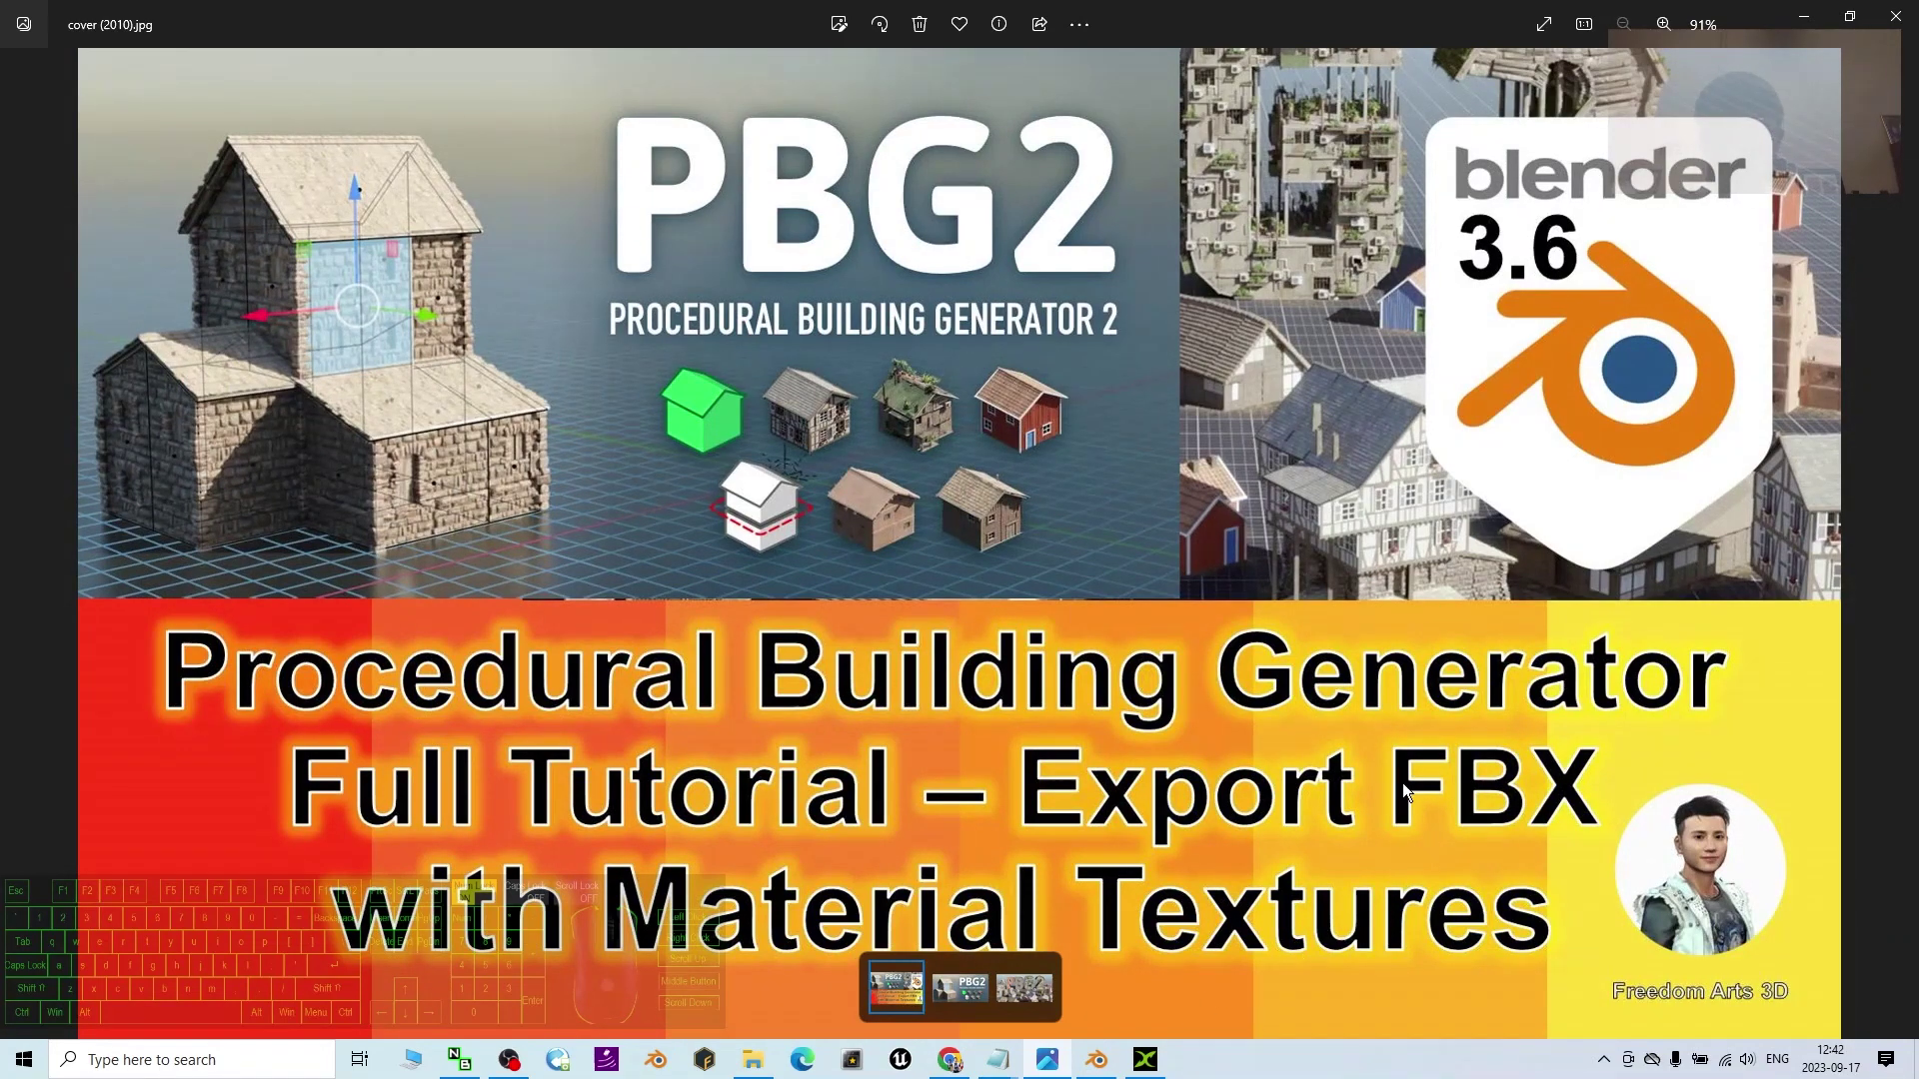
key("Right")
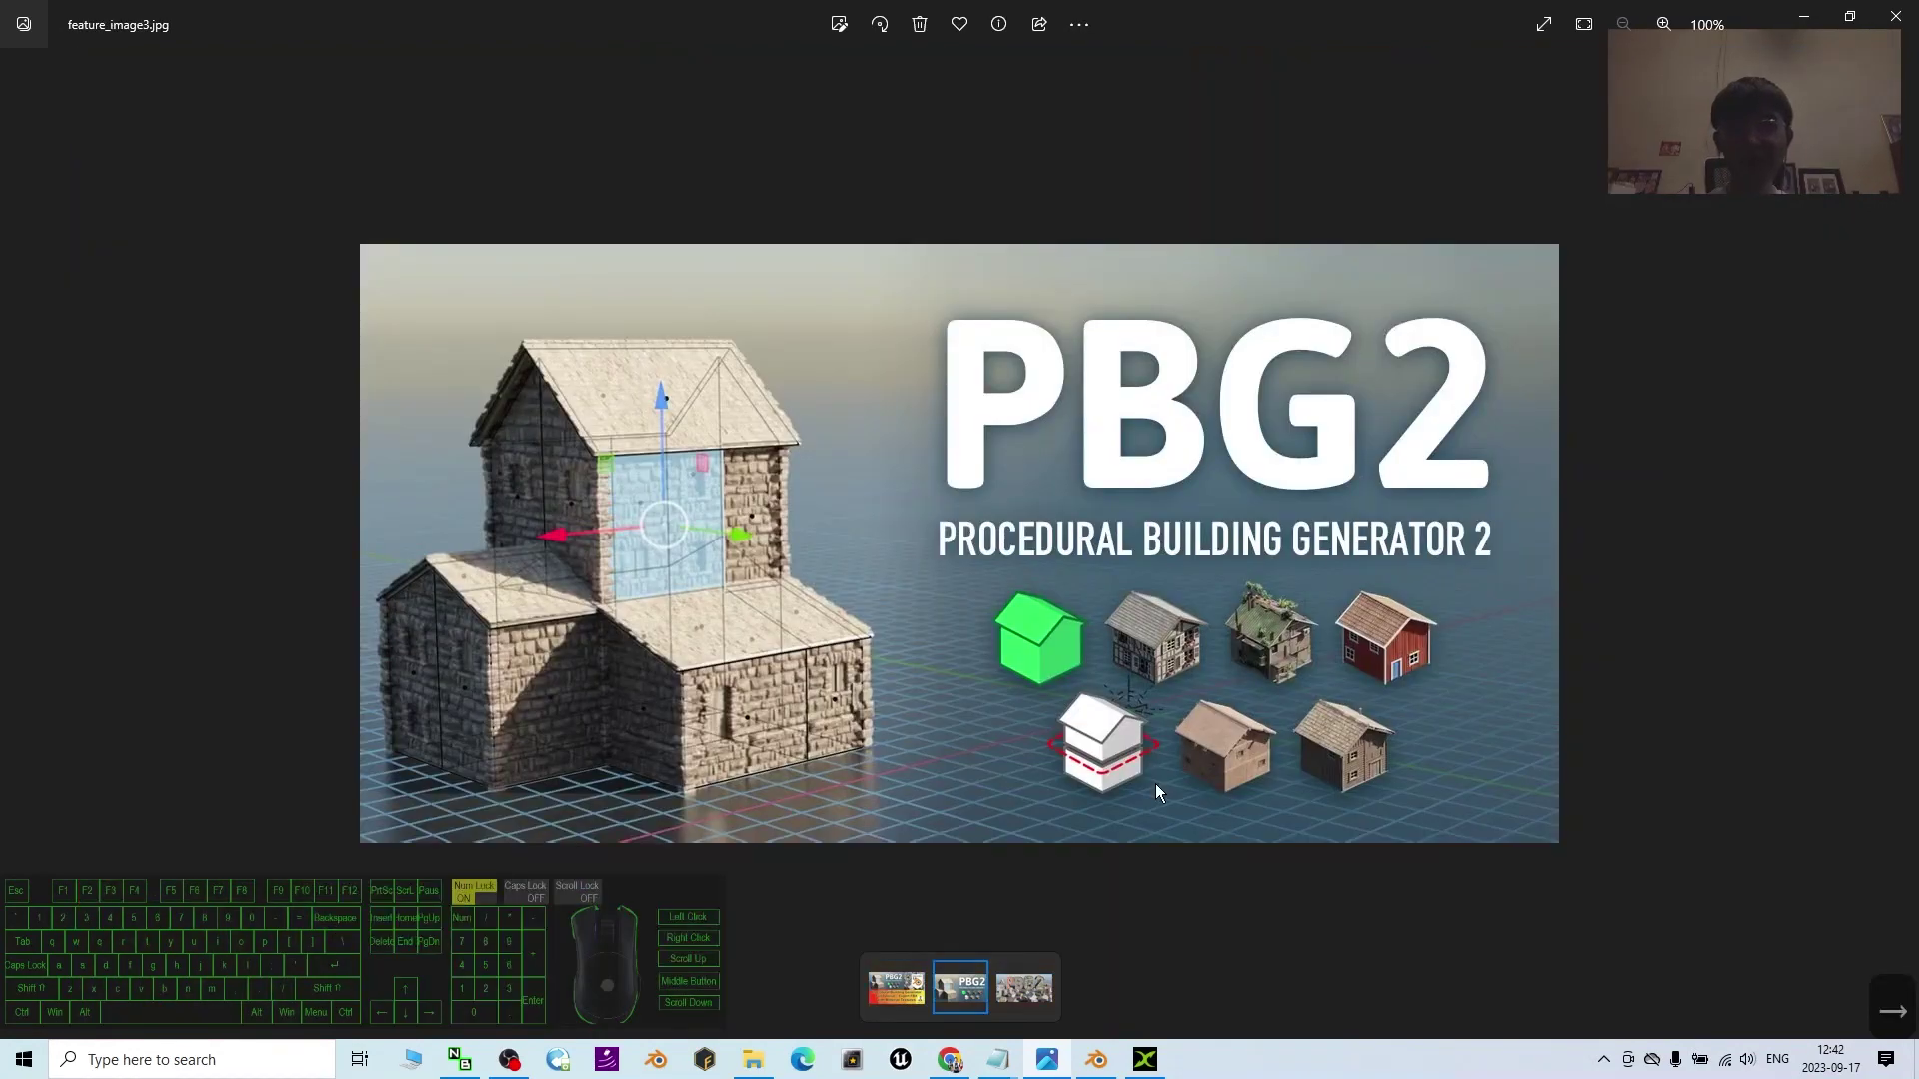
scroll(1156, 783, "up", 6)
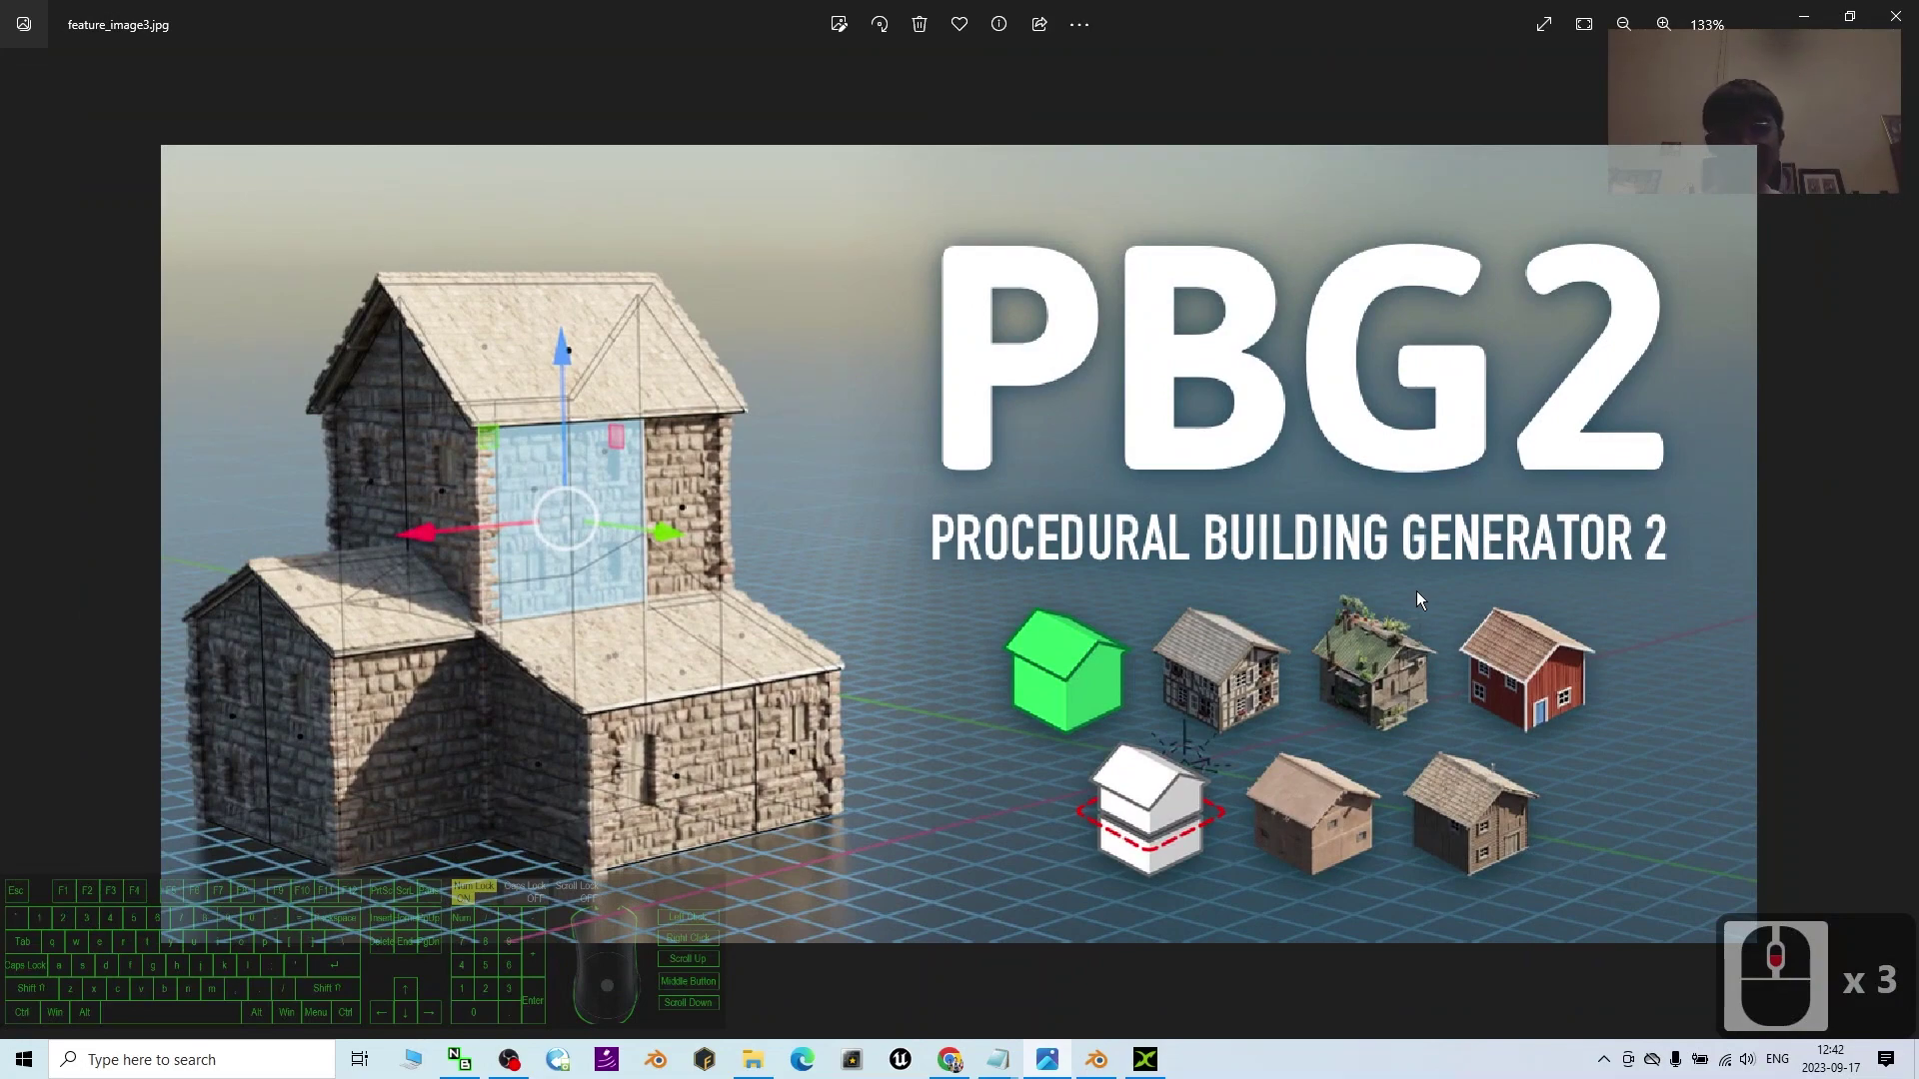
scroll(1169, 628, "up", 2)
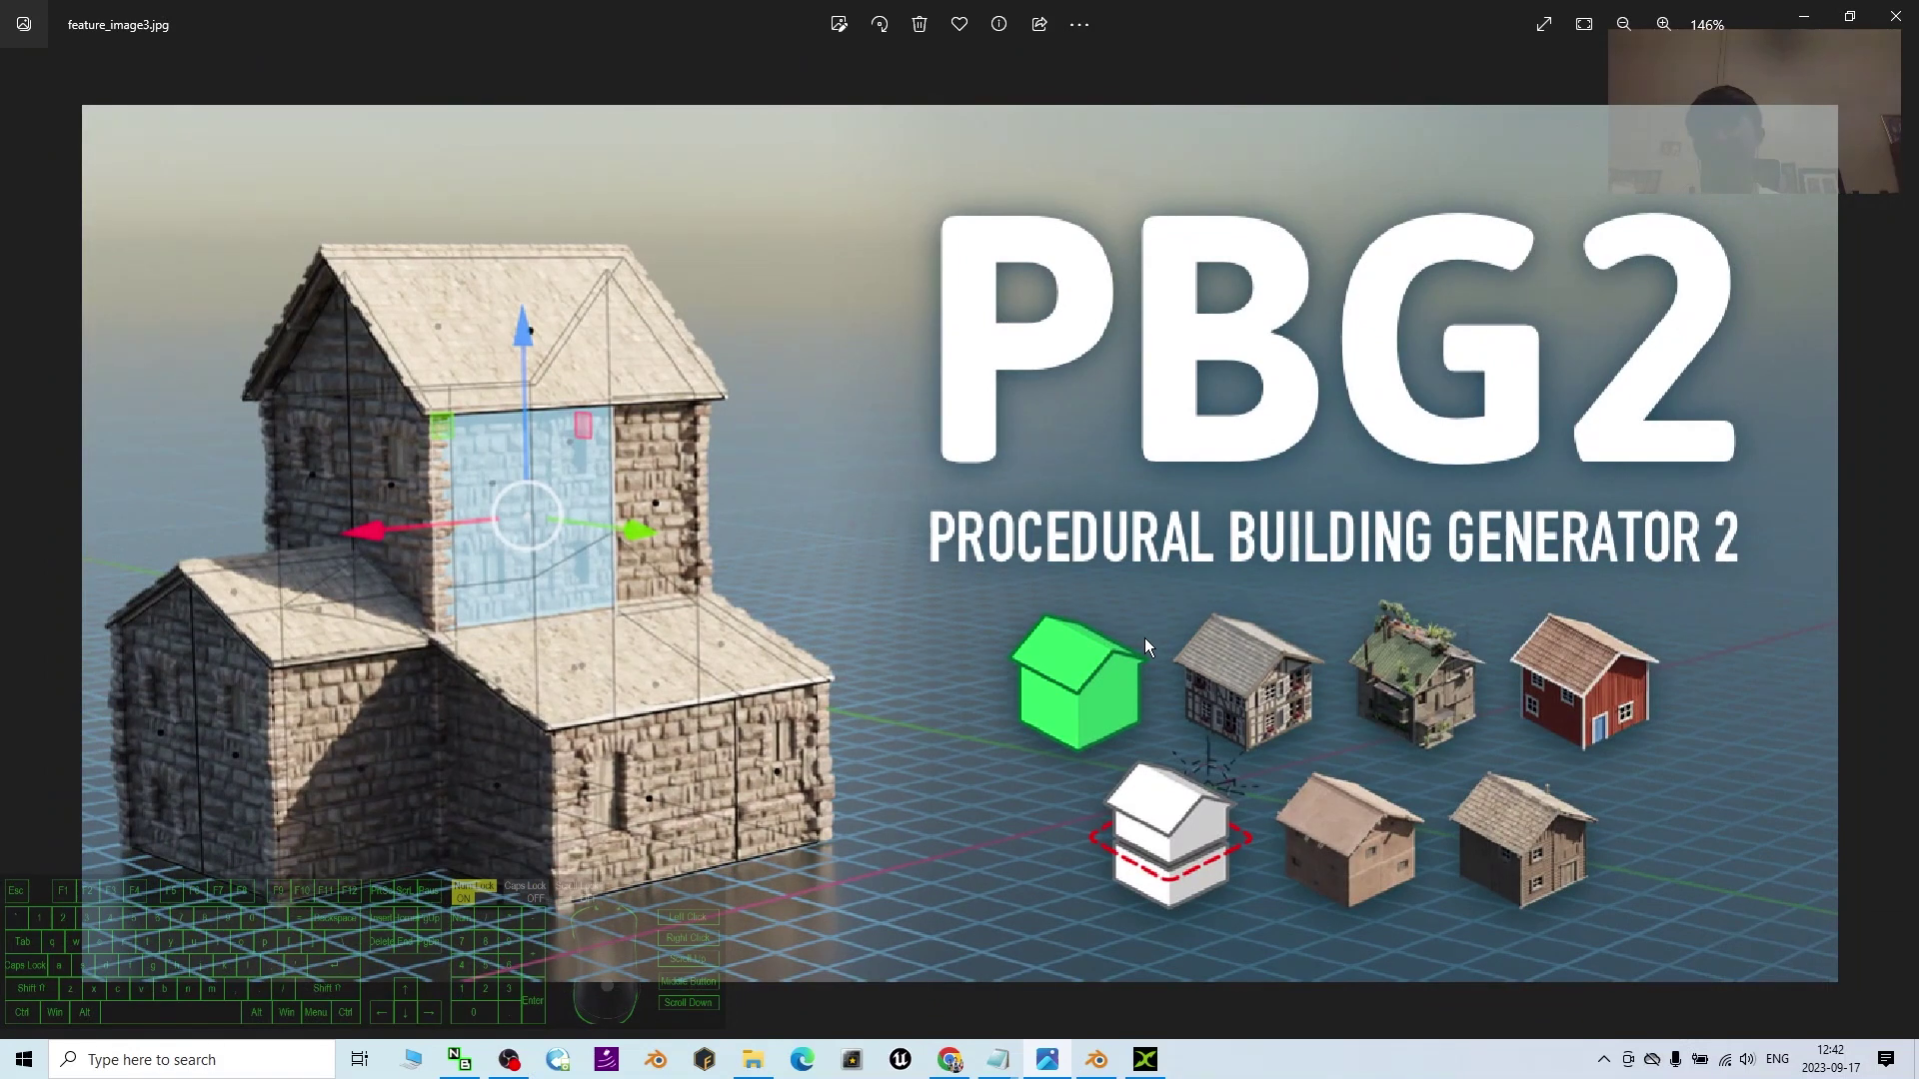
key("Right")
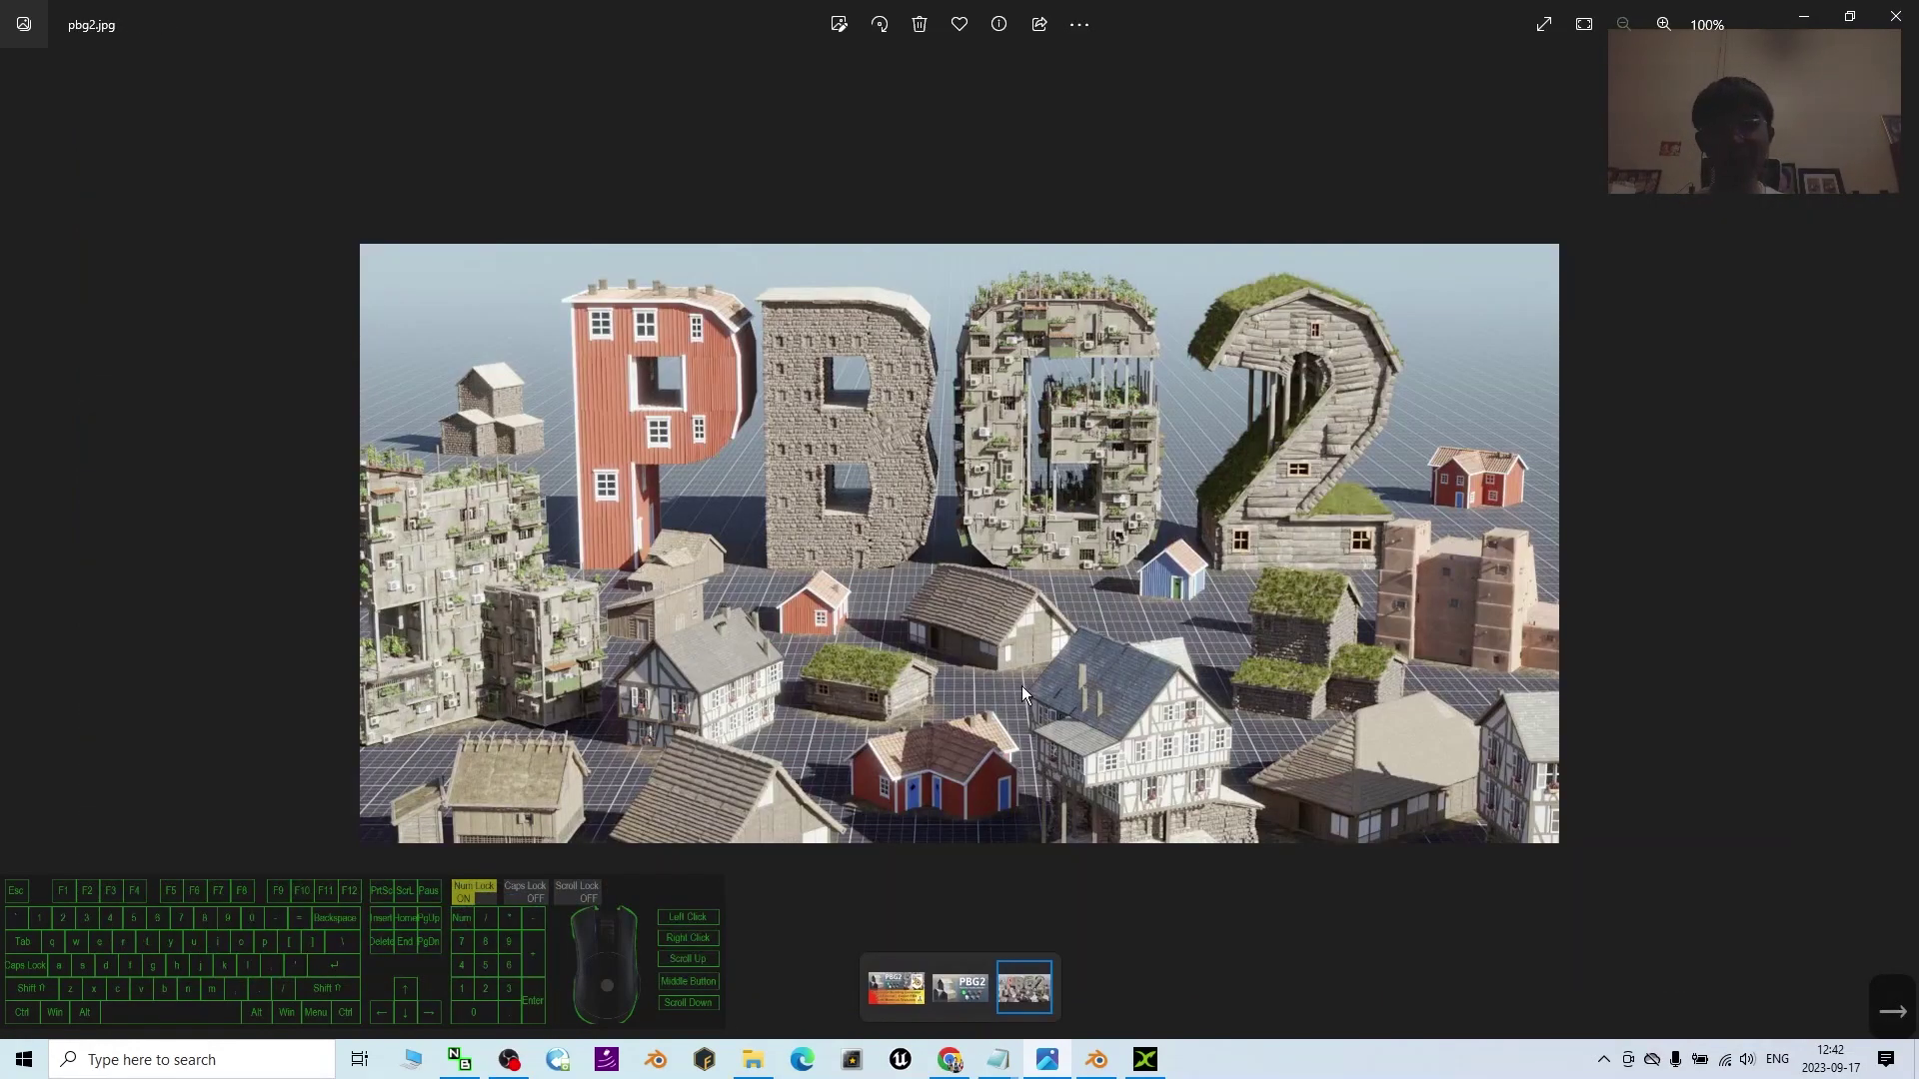
scroll(933, 576, "up", 8)
left_click_drag(1146, 757, 790, 205)
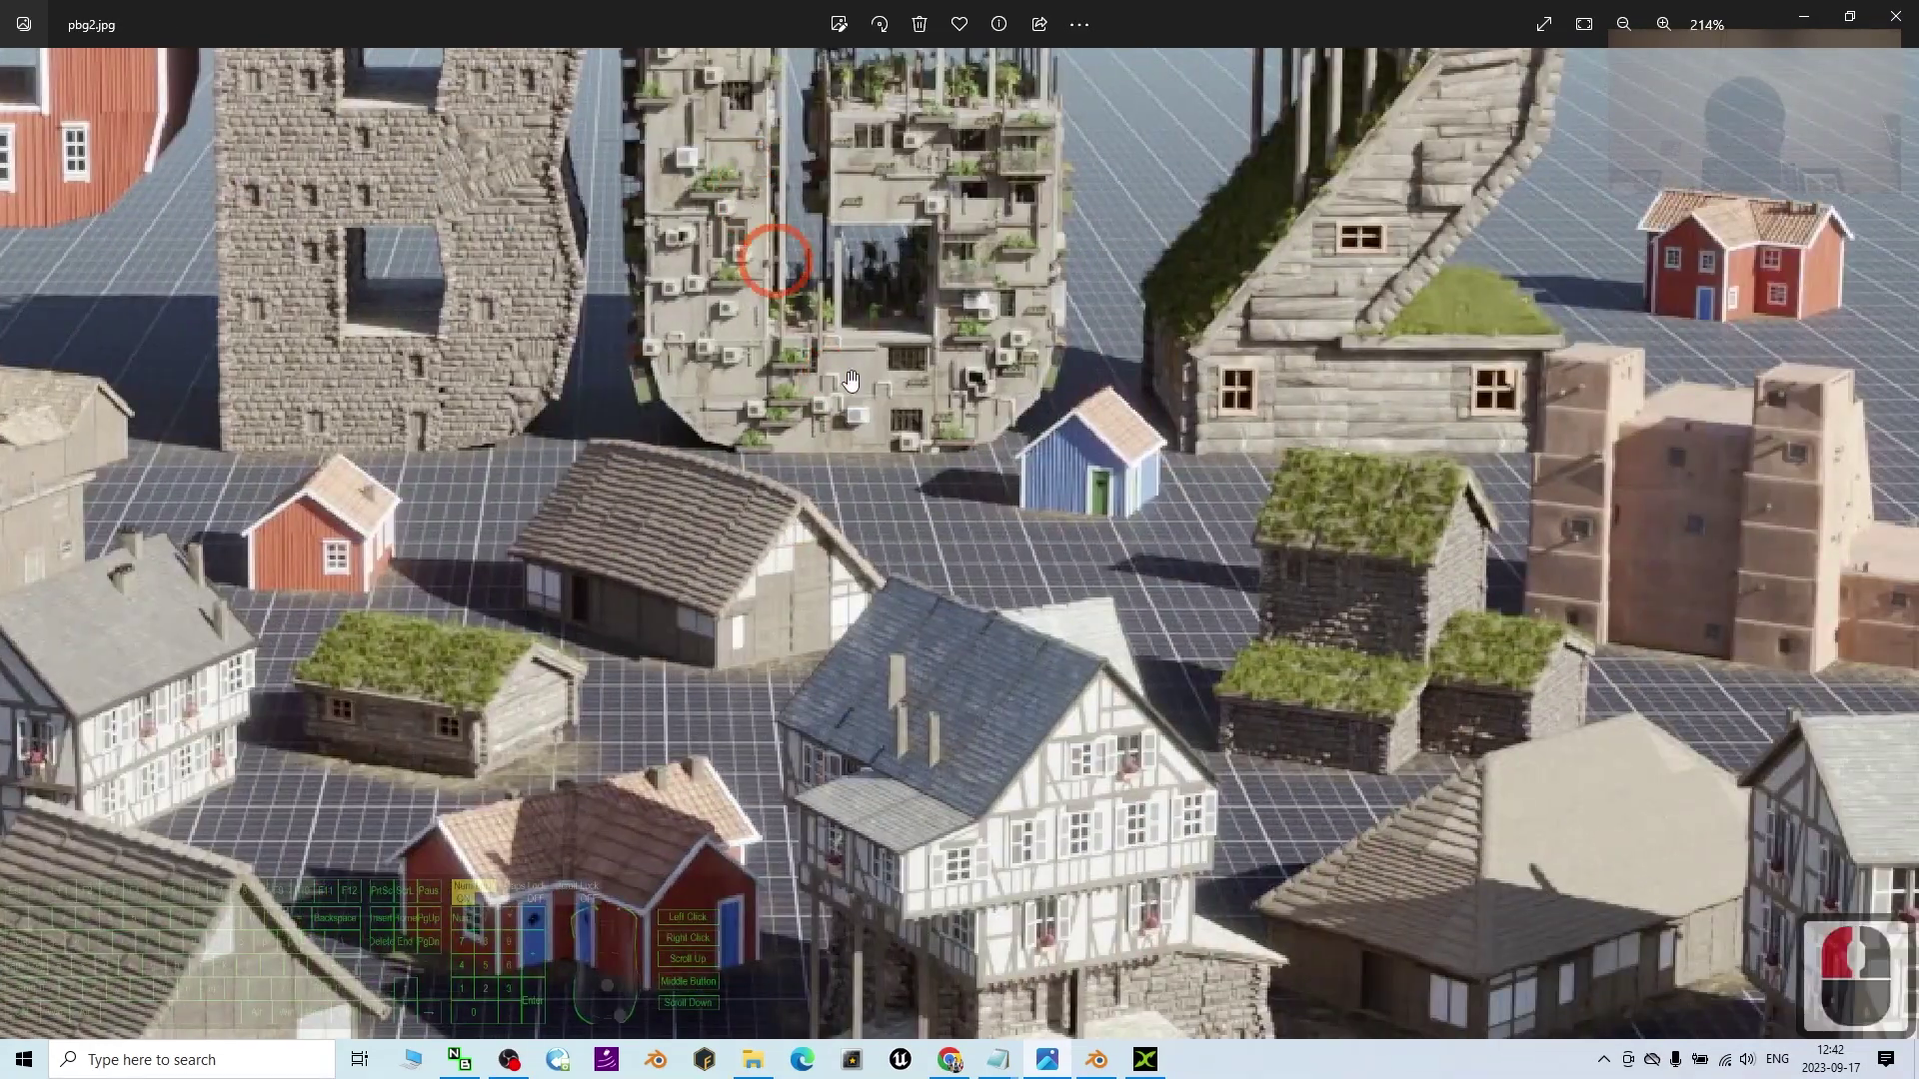
- Switch to Blender and examine the facade of the textured half-timbered house up close
left_click(1096, 1060)
scroll(513, 472, "up", 6)
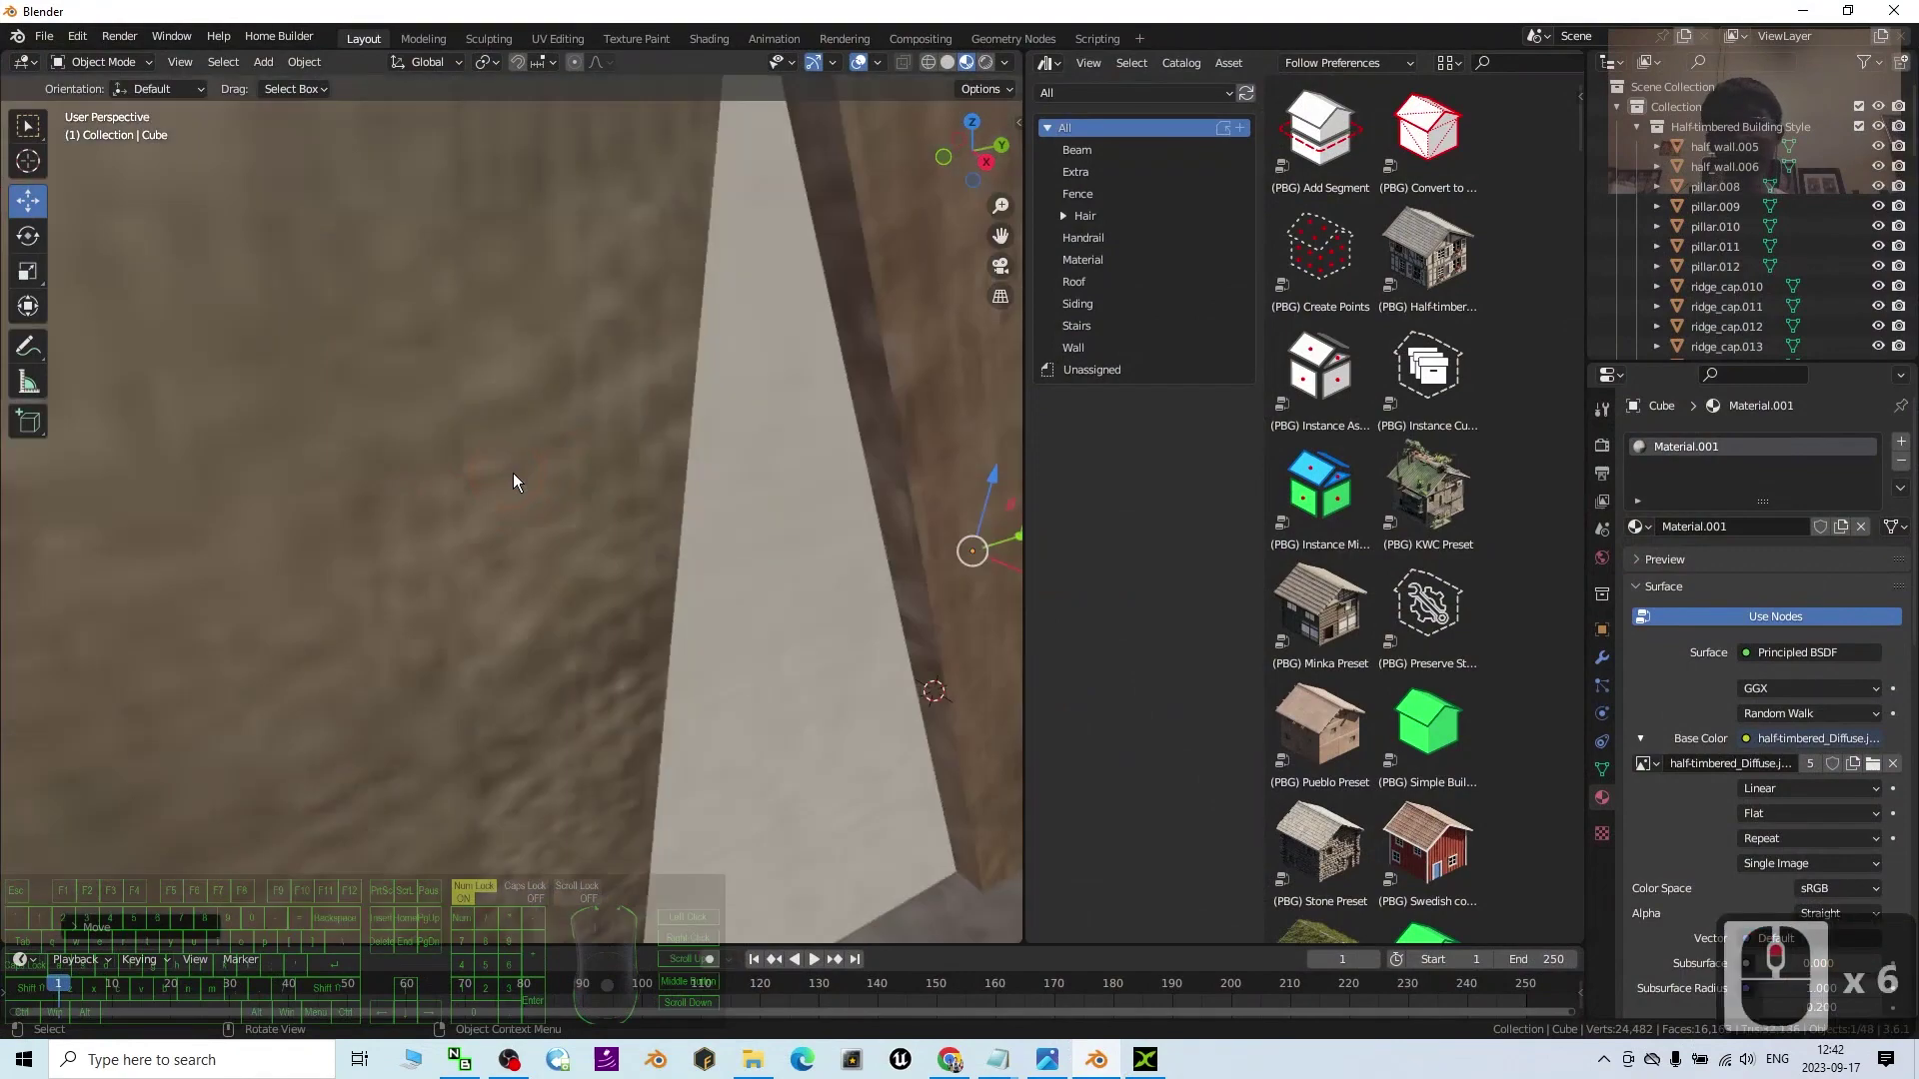
scroll(513, 472, "down", 3)
scroll(580, 596, "down", 4)
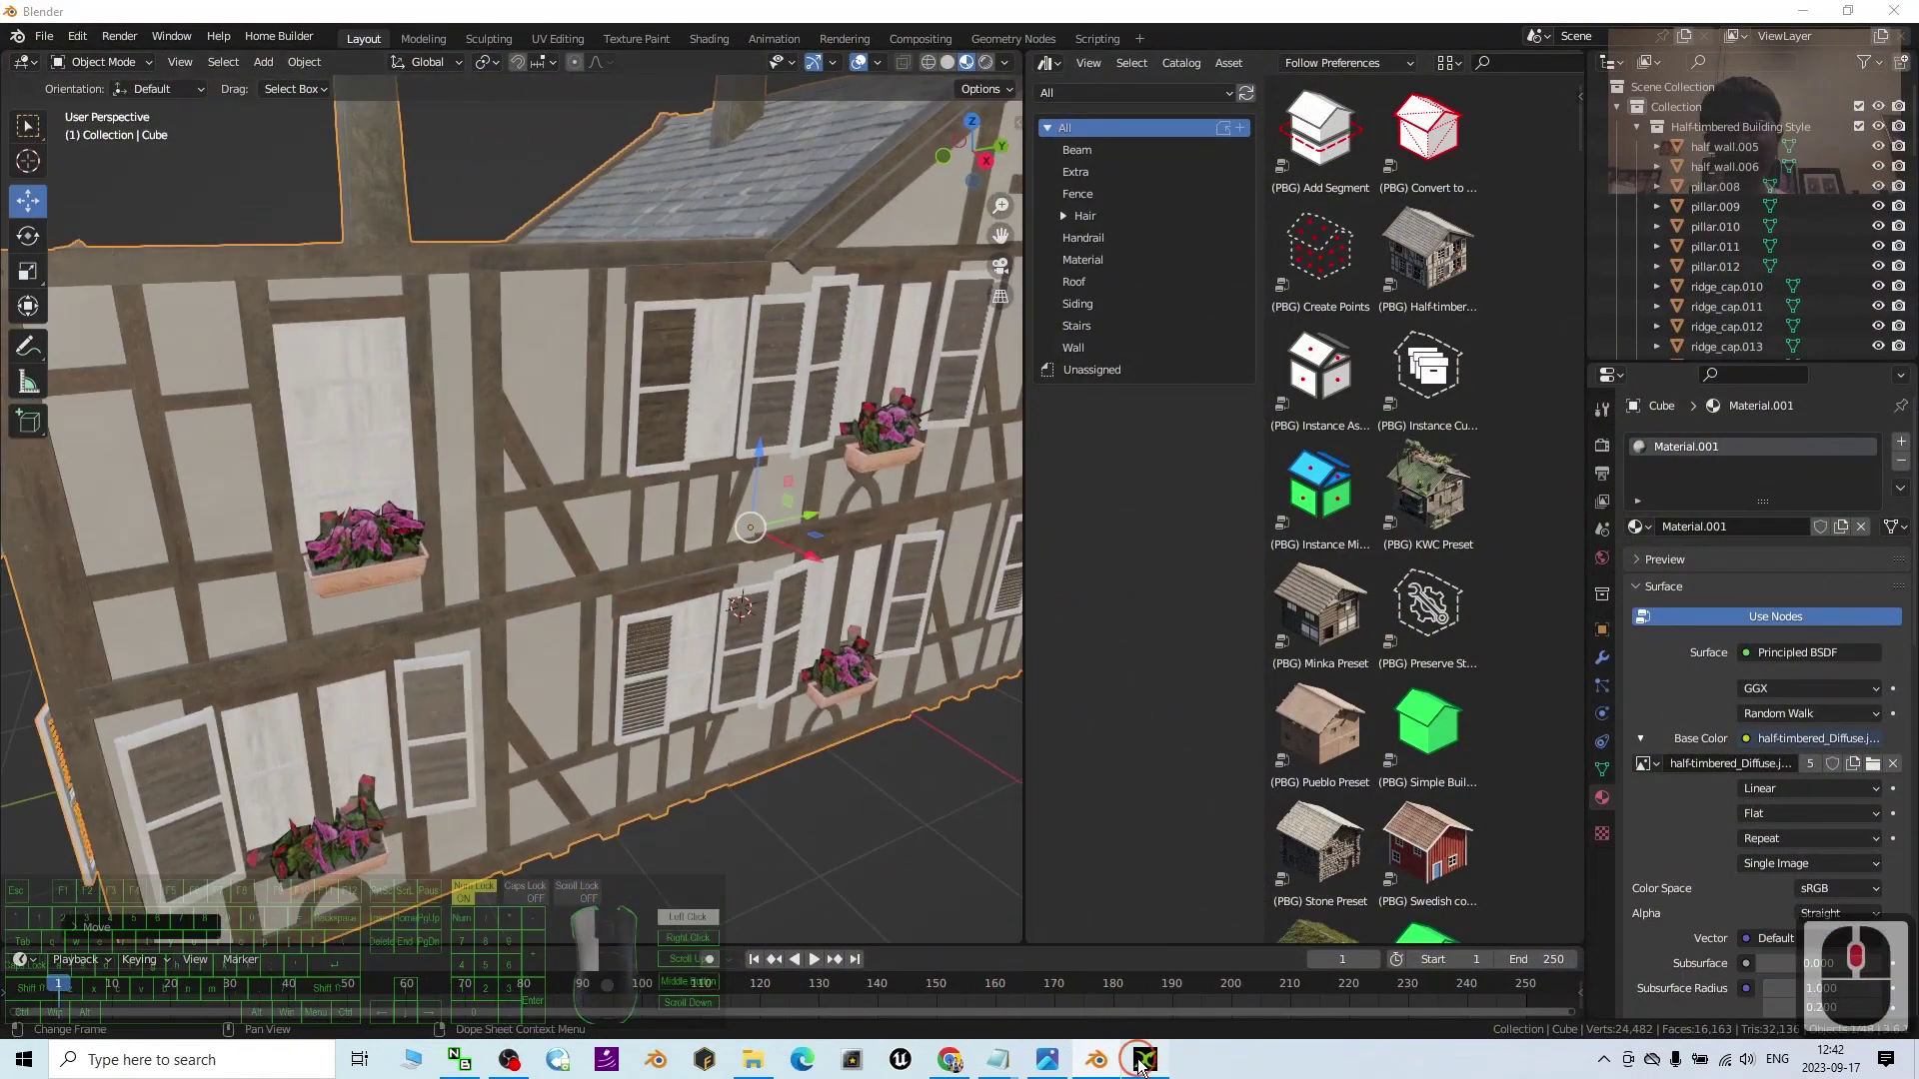
- Switch back to iClone 3DXchange 7, inspect the house from a slightly different angle and activate the Move tool on it
left_click(1145, 1059)
left_click_drag(1079, 518, 1050, 639)
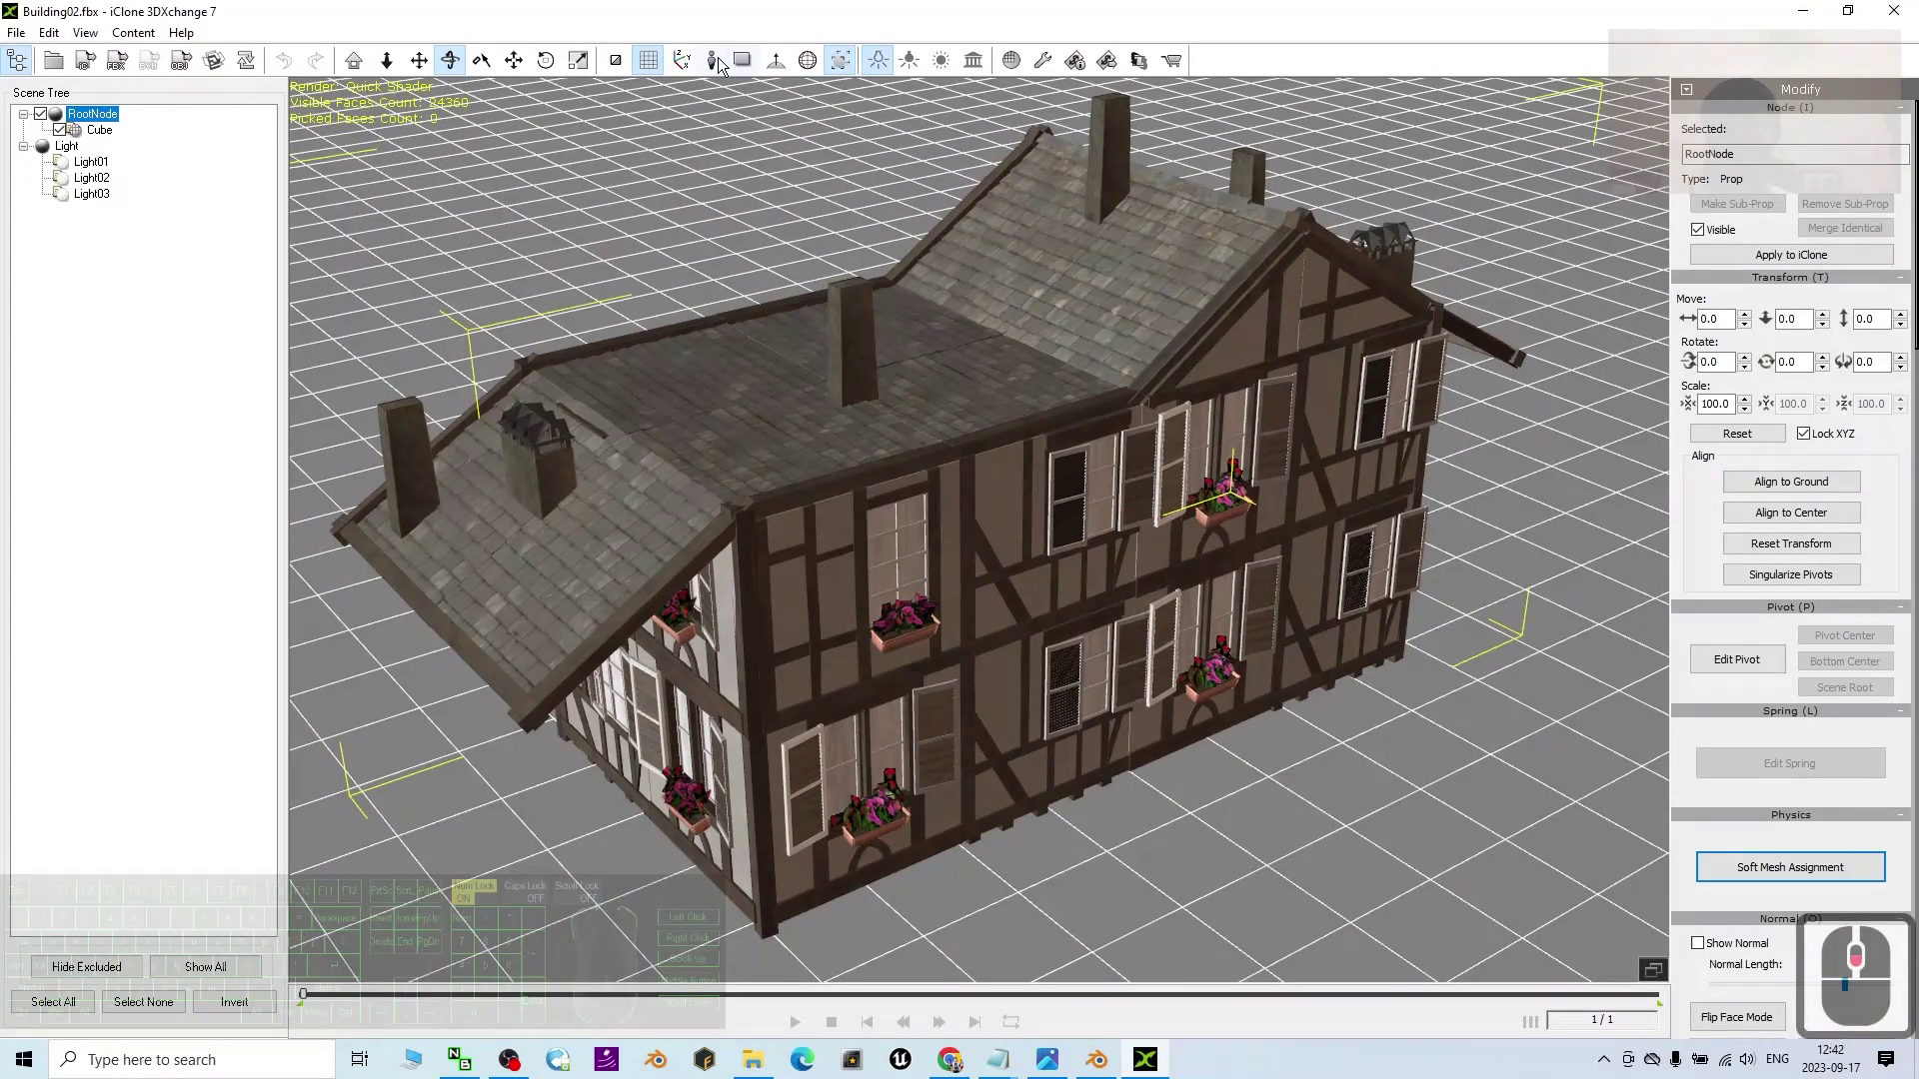
double_click(1142, 644)
key("w")
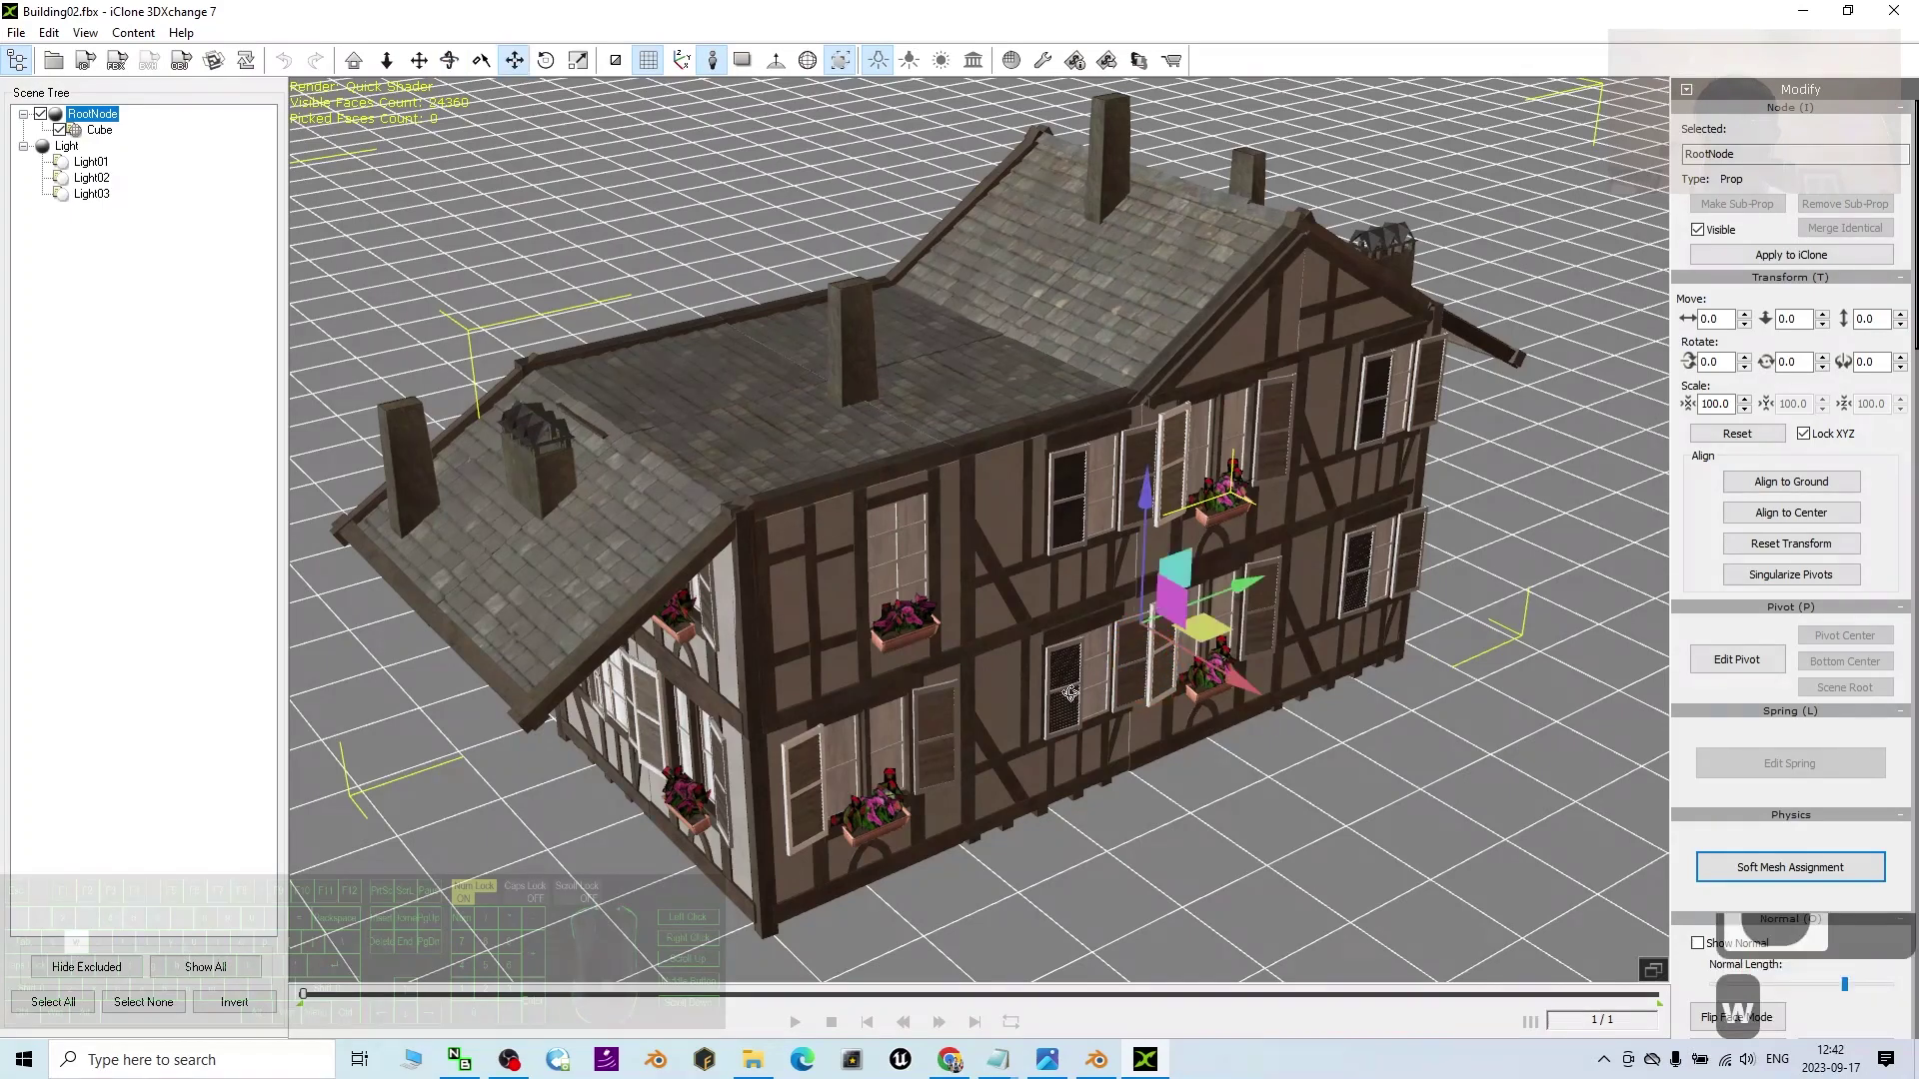